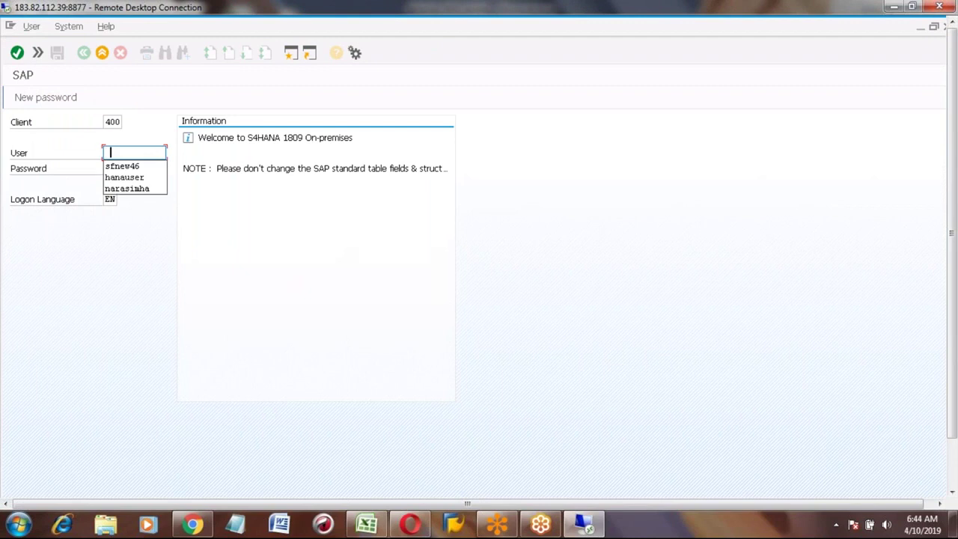
Step: Log on to SAP client 400 with the saved sfnew46 user and the account password
key(Down)
key(Return)
key(Tab)
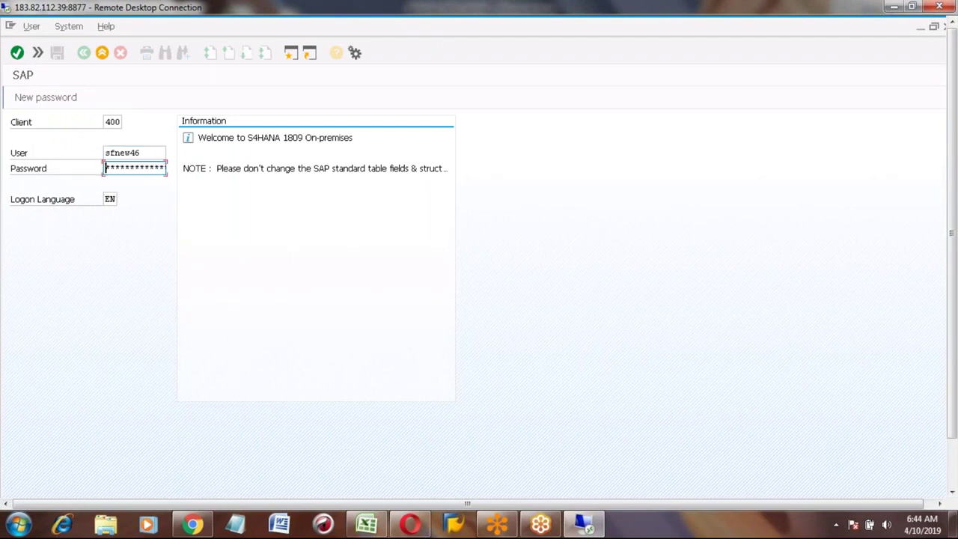
text(********)
key(Return)
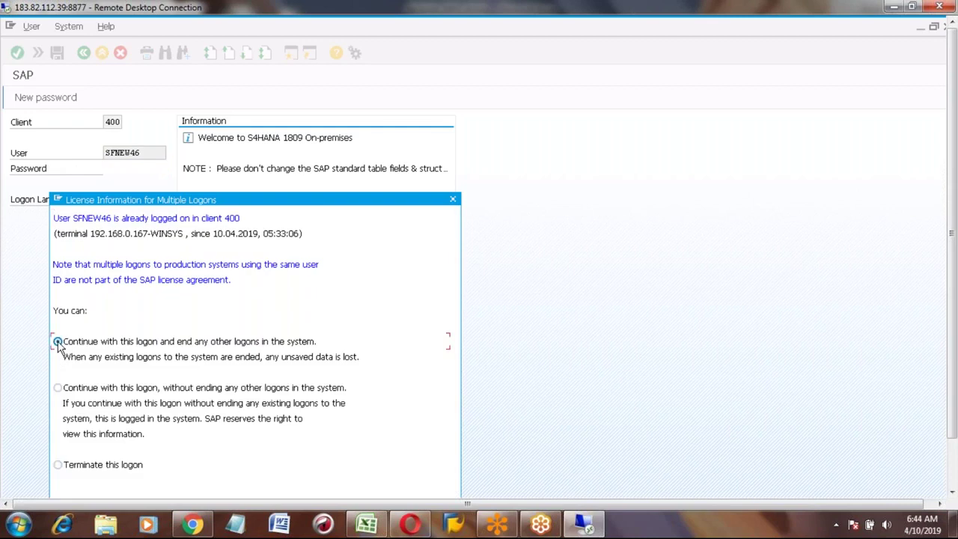
Step: Continue with this logon, ending any other logons in the system, and dismiss the session-closed and licence expiration messages
double_click(57, 343)
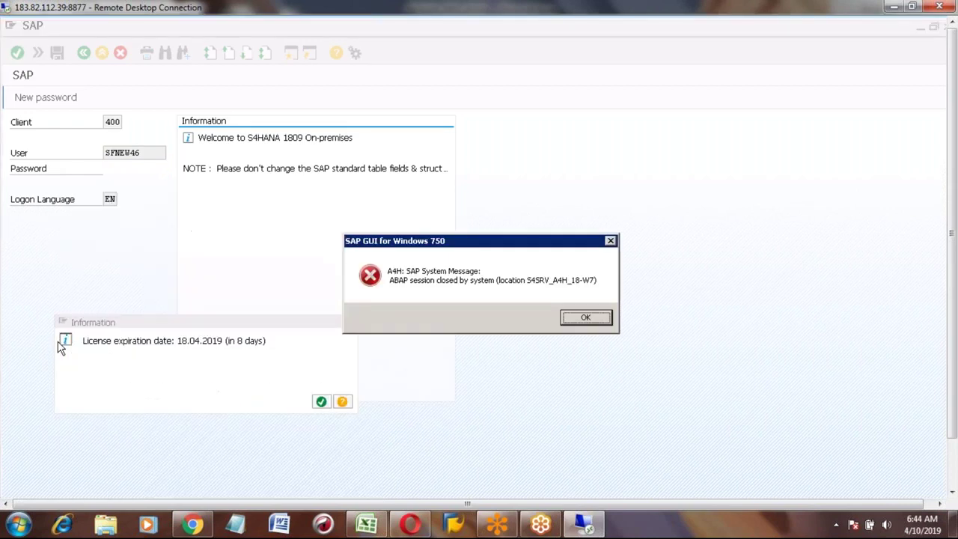
click(588, 316)
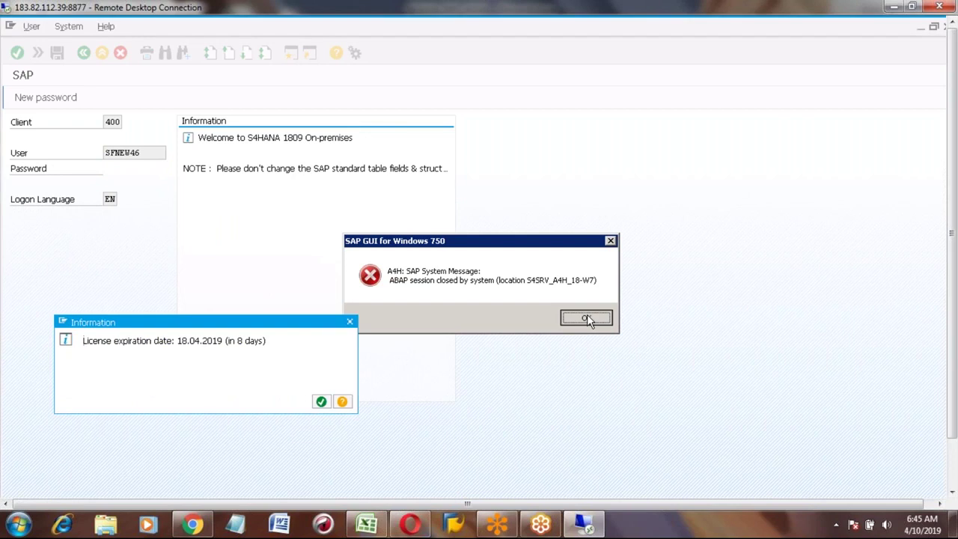
click(320, 401)
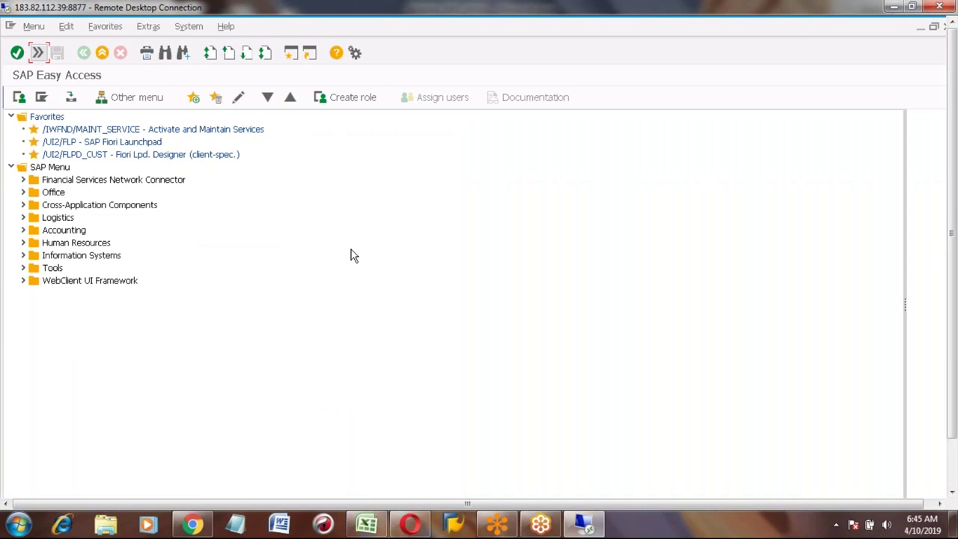
Step: Expand the transaction command field in SAP Easy Access and make it ready for entry
click(38, 52)
click(67, 54)
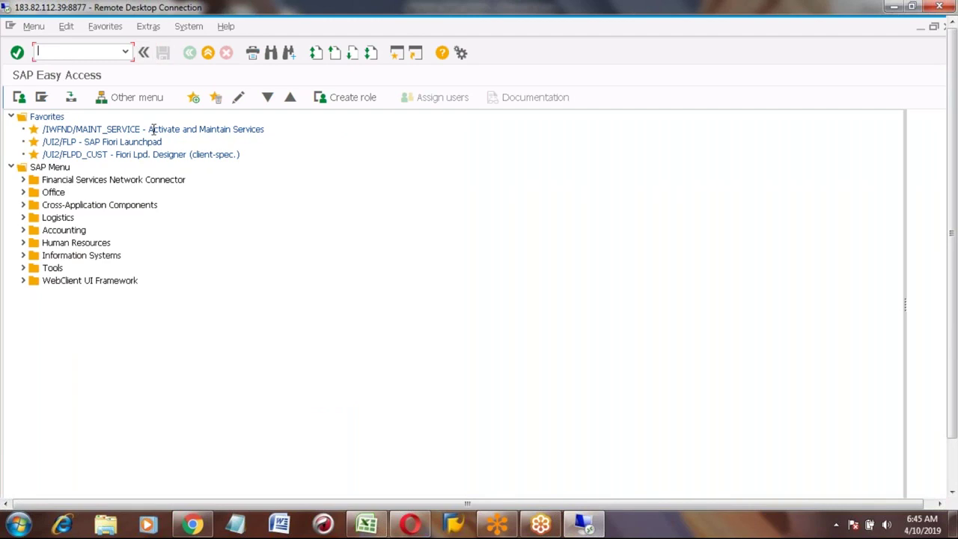
Step: Switch to the S4HANA manufacturing workbook in Excel and examine the Make To Stock rows from Forecast to MRP run
click(365, 527)
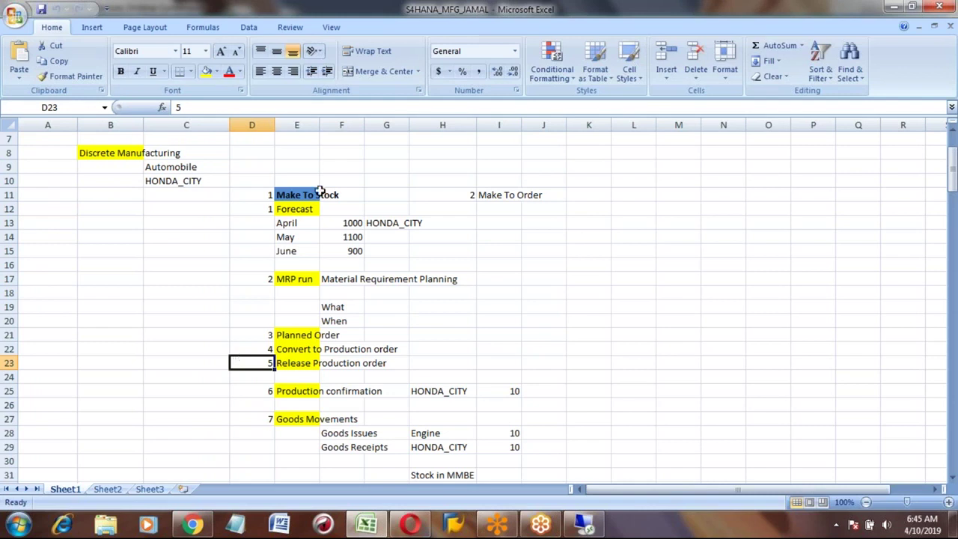
click(296, 198)
key(Down)
key(Up)
key(Down)
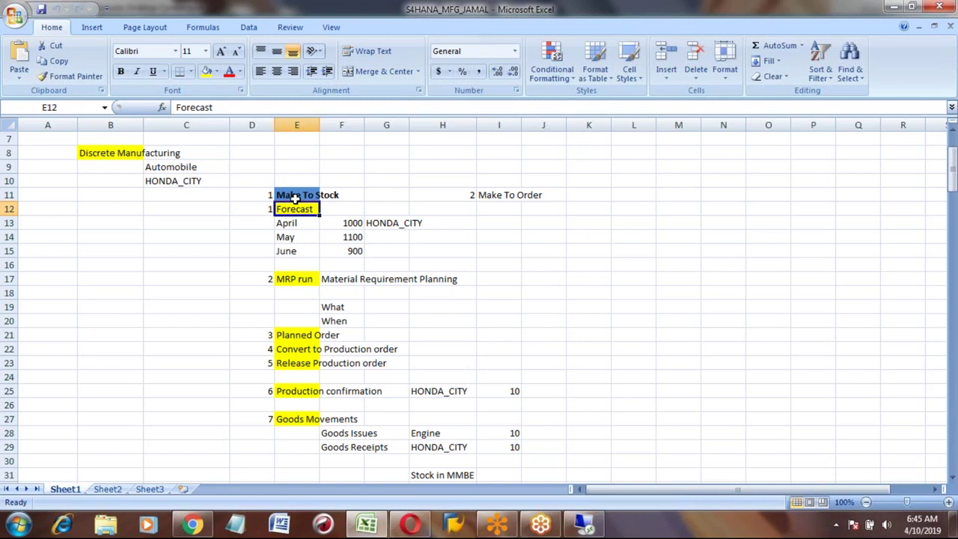
click(296, 197)
key(Return)
click(296, 197)
key(Return)
key(Return)
key(Return)
key(Return)
key(Return)
key(Return)
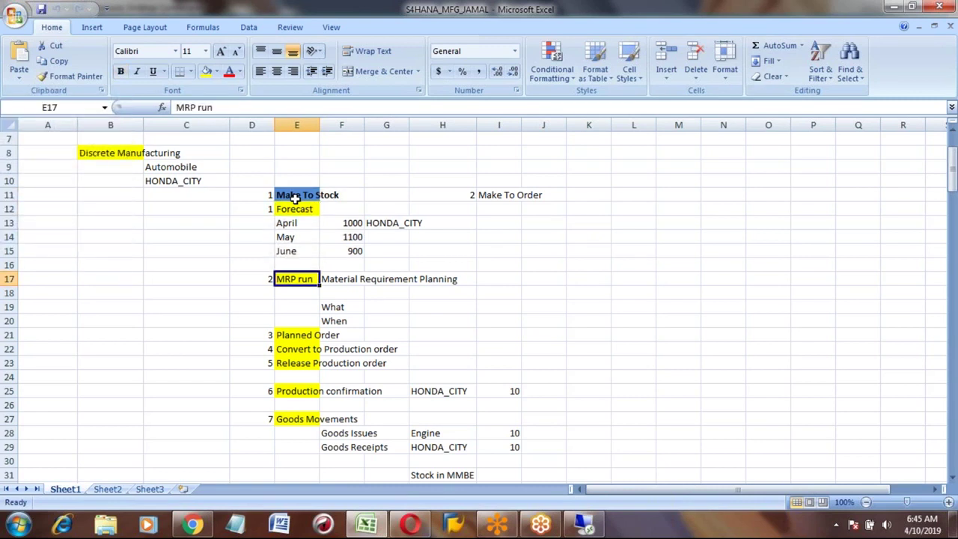
key(Up)
key(Up)
key(Up)
key(Up)
key(Up)
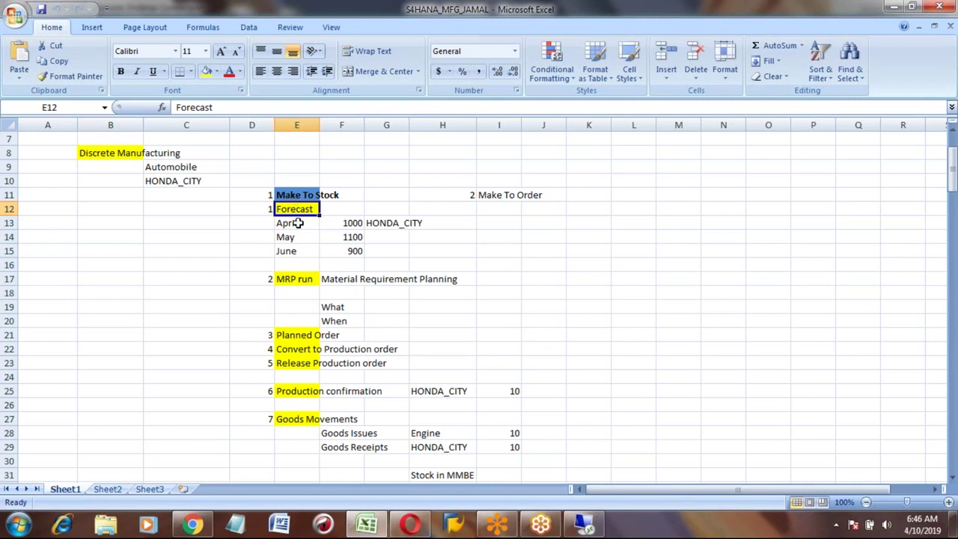
Step: Review the complete Make To Stock sequence from Forecast through Goods Movements in Sheet1
click(295, 195)
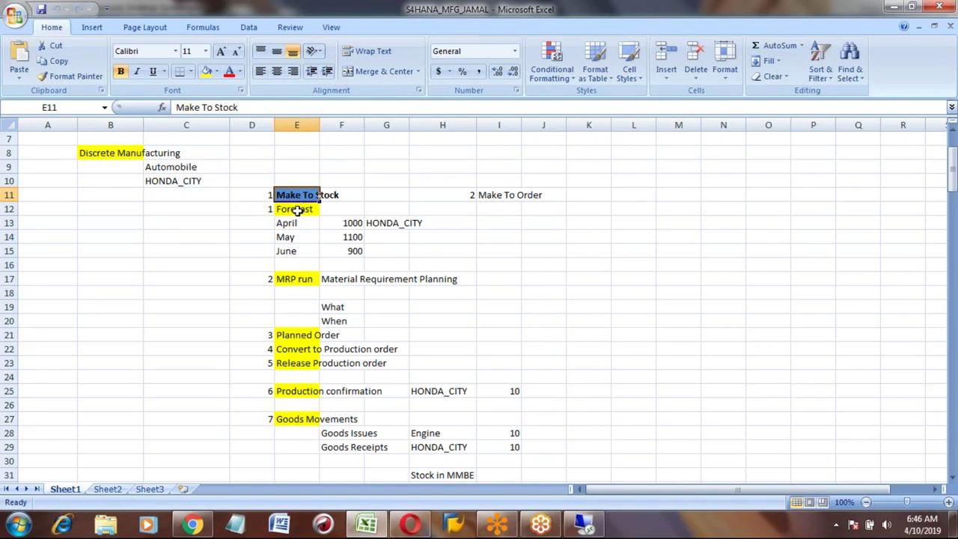
click(298, 210)
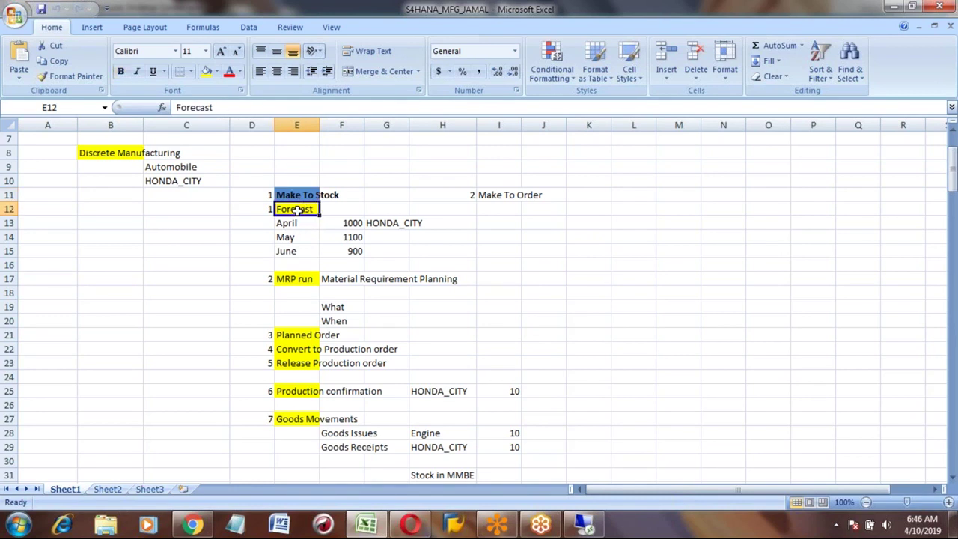
click(297, 280)
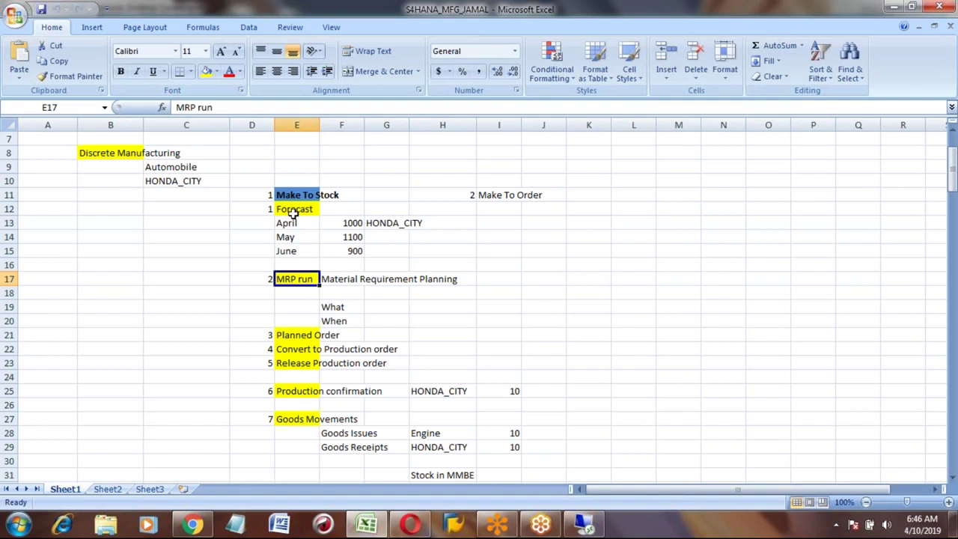
click(298, 336)
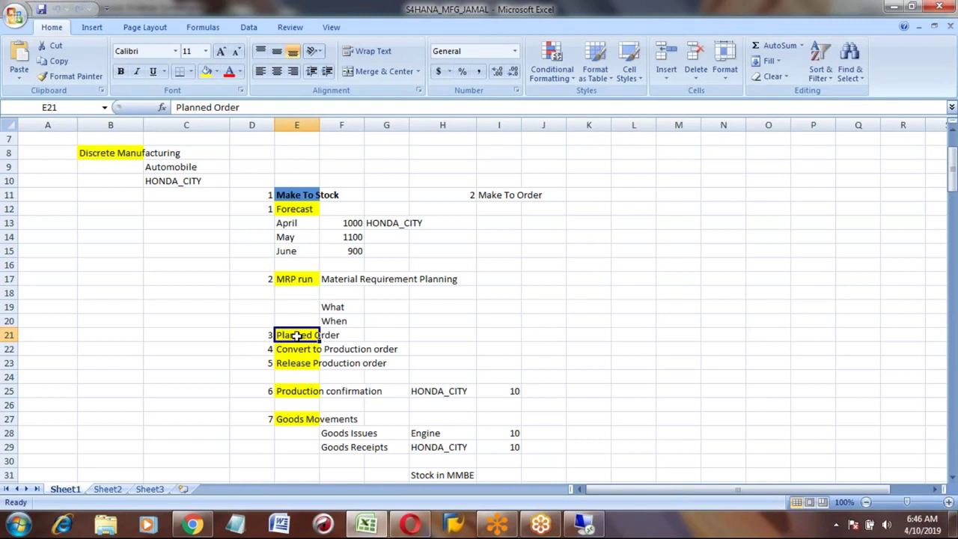
click(300, 420)
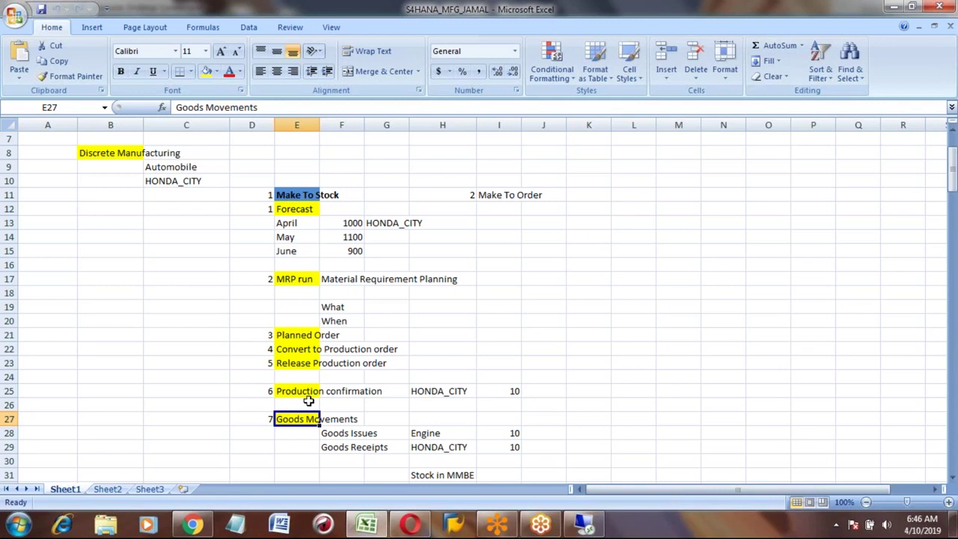
click(293, 195)
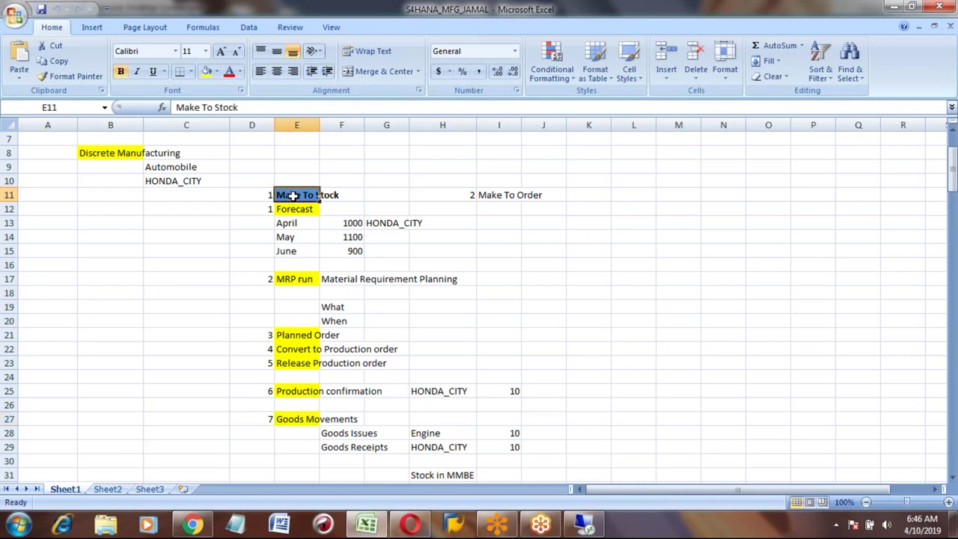
ctrl+click(296, 209)
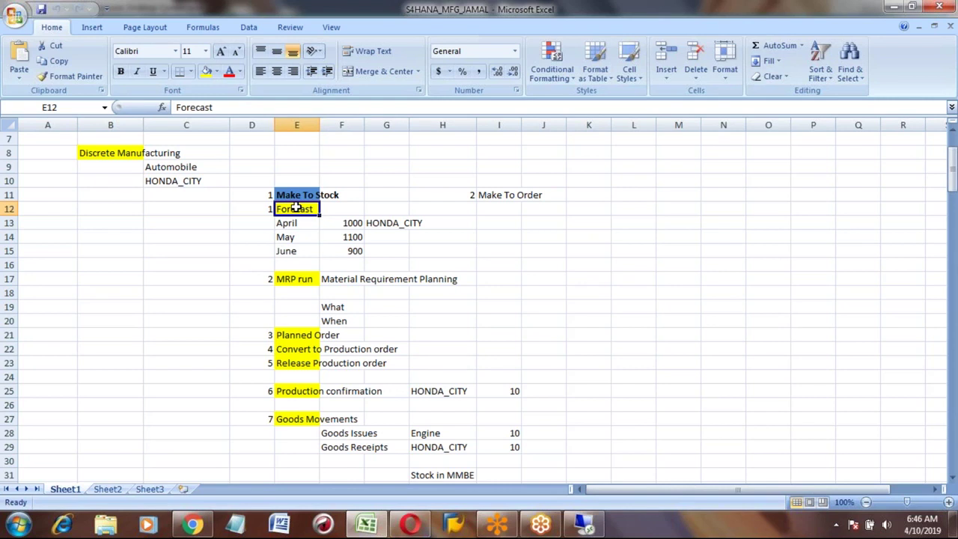
key(Down)
key(Down)
key(Down)
key(Down)
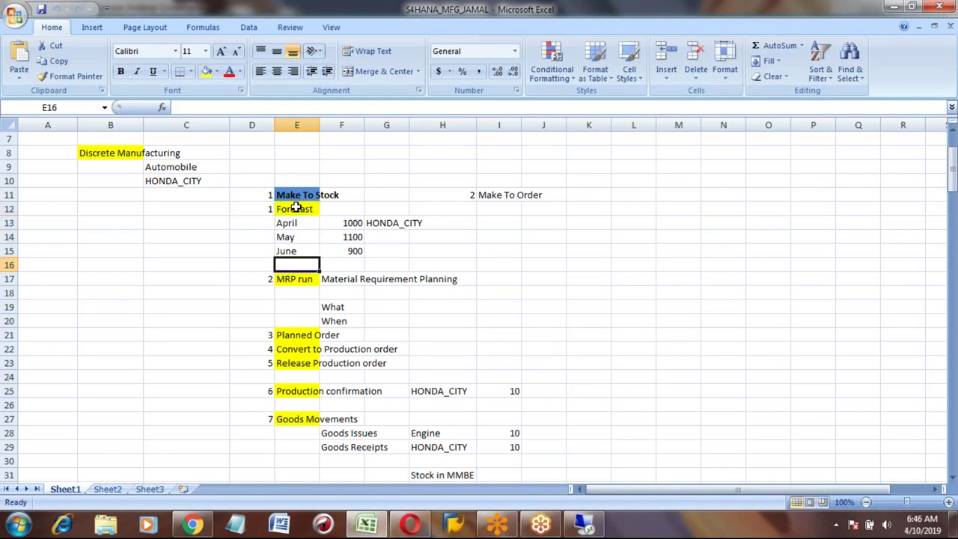
key(Down)
key(Down)
key(Down)
key(Down)
key(Down)
key(Down)
key(Down)
key(Down)
key(Down)
key(Down)
key(Down)
key(Down)
key(Down)
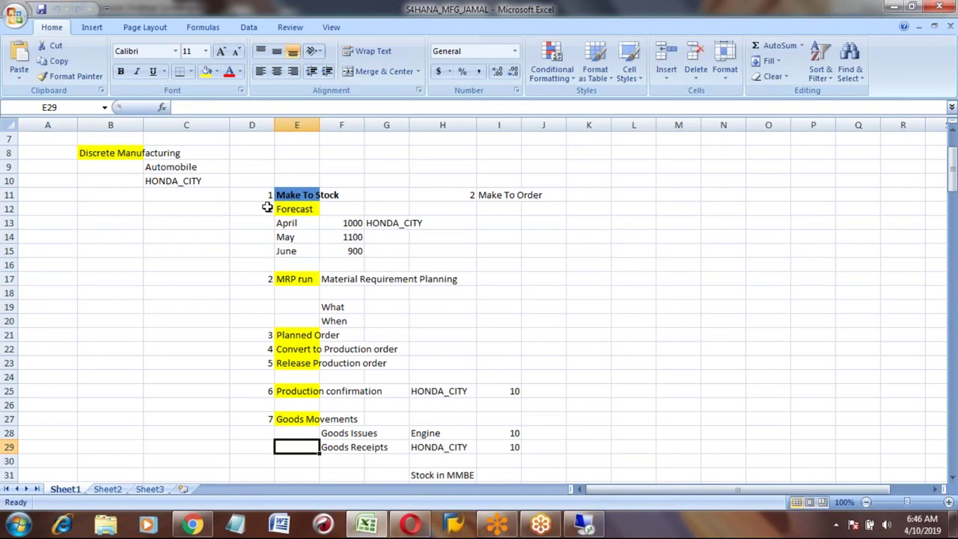
click(266, 207)
key(shift+Right)
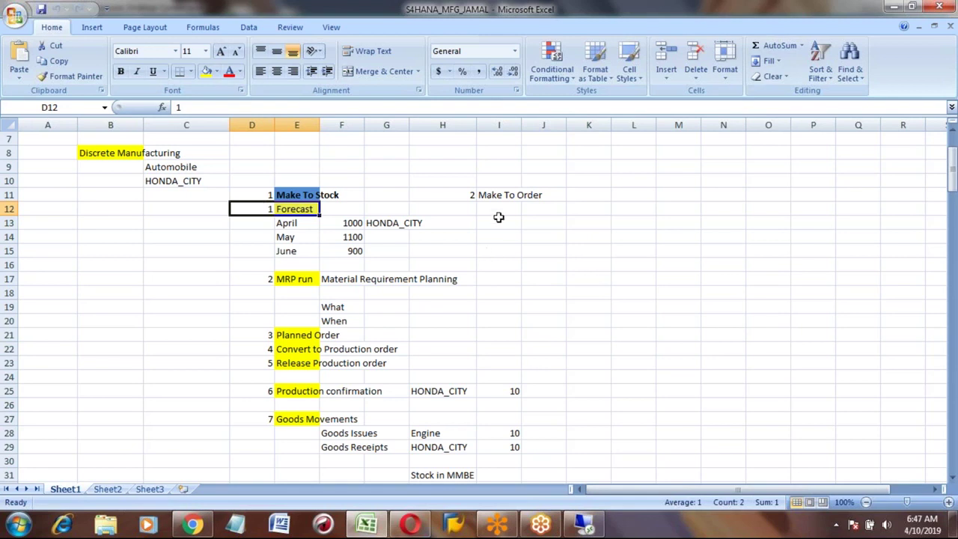
Step: Move the number 2 and the Make To Order heading from H11:I11 to J11:K11
click(475, 195)
drag(475, 195, 518, 195)
key(ctrl+c)
key(Right)
key(Right)
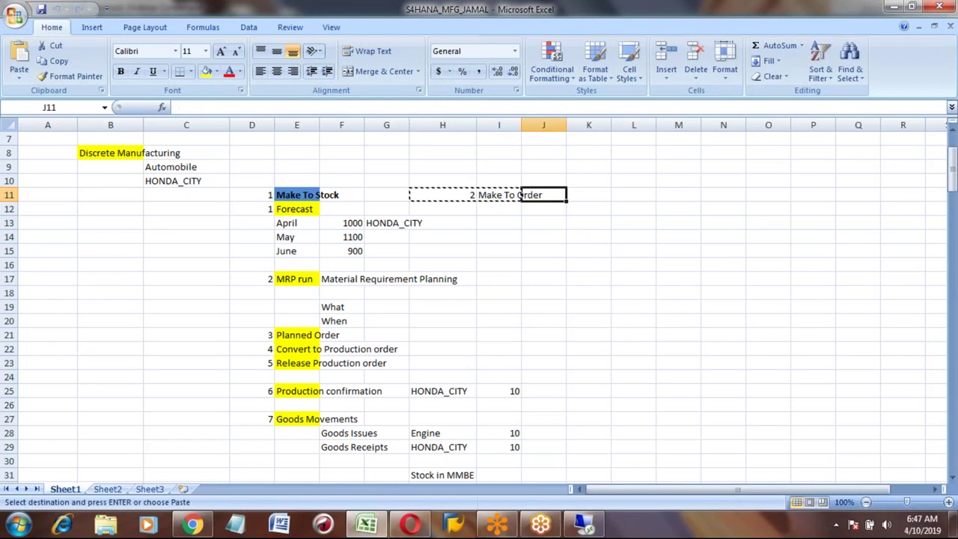
key(Return)
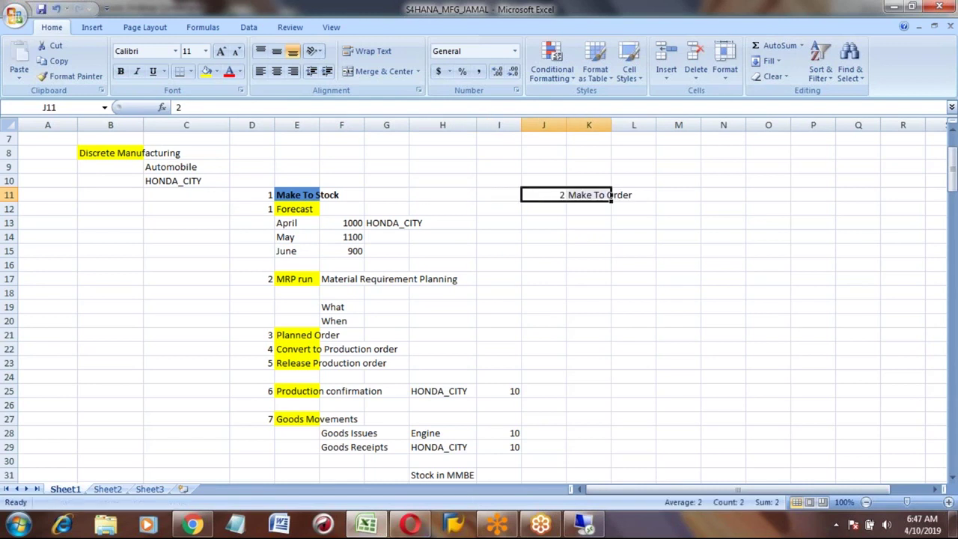
Step: Enter 1 in J12 and Sales Order in K12 as the first Make To Order process step
click(543, 209)
key(Down)
key(Down)
key(Up)
key(Up)
text(1)
key(Tab)
text(Sale)
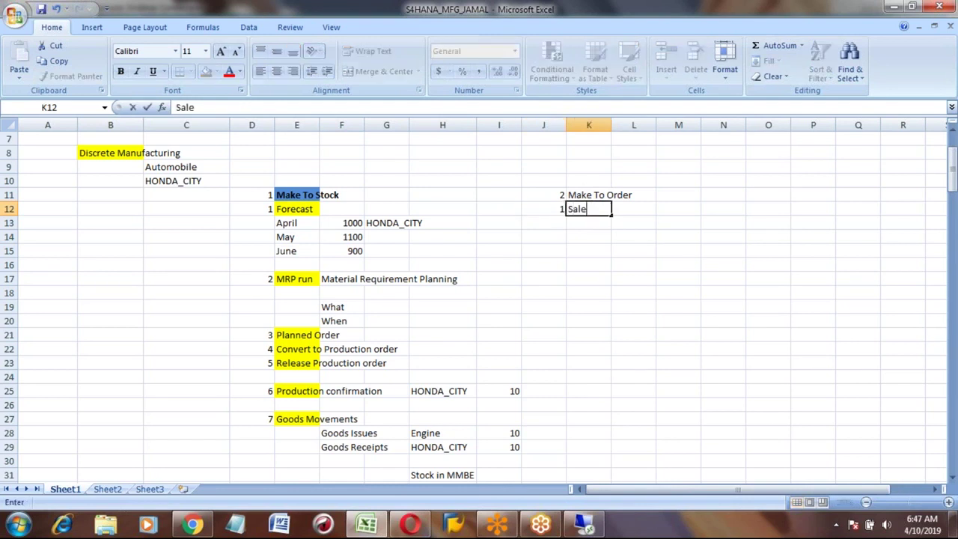
text(s Order)
key(Return)
key(Up)
Step: Format the Make To Order heading in K11 with bold text and the same blue fill as Make To Stock
click(608, 195)
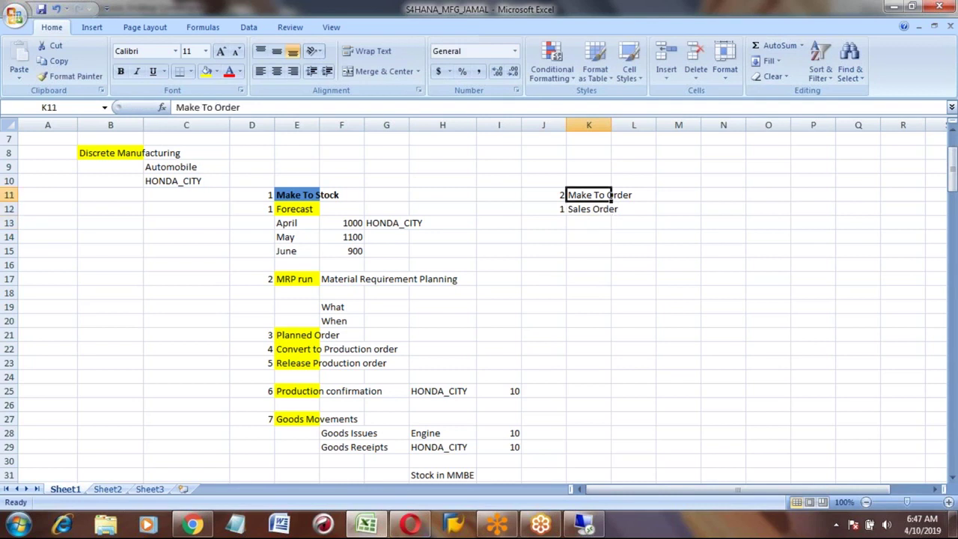
click(208, 74)
click(217, 73)
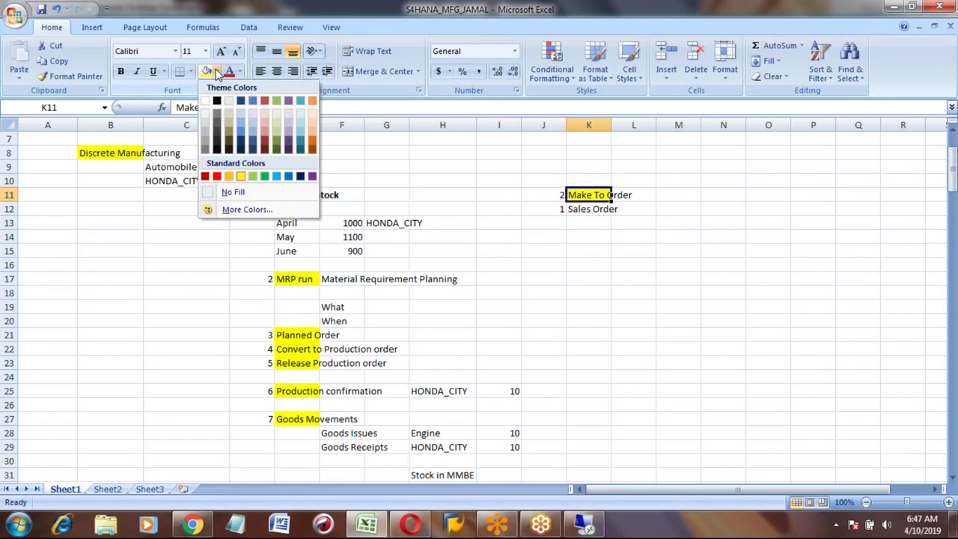
click(240, 130)
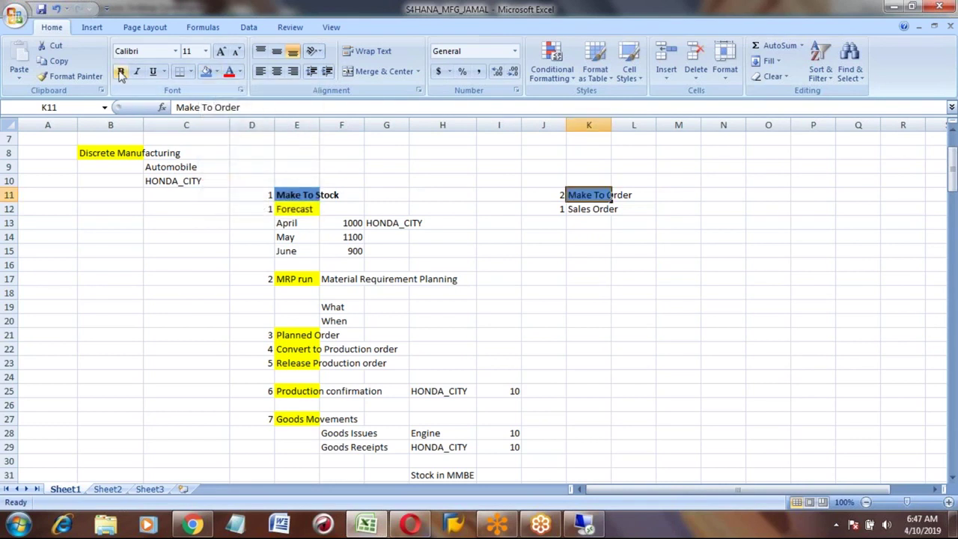
click(289, 278)
drag(288, 279, 288, 419)
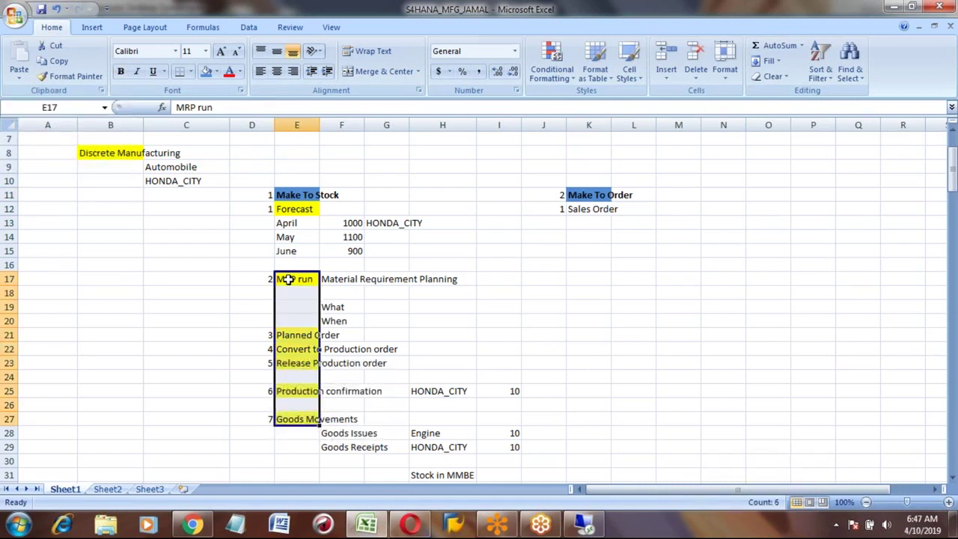
key(ctrl+c)
key(Right)
key(Right)
key(Right)
key(Right)
key(Right)
key(Left)
key(Left)
key(Left)
key(Left)
key(Left)
key(Left)
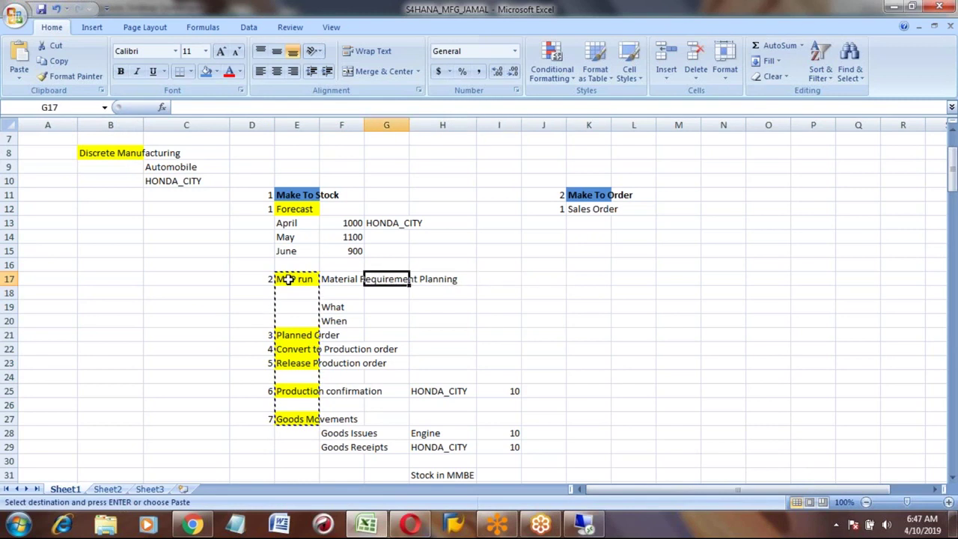
Step: Copy the numbered steps MRP run through Goods Movements in D17:E27 to the Make To Order section starting at J17
key(shift+Right)
key(shift+Down)
key(shift+Down)
key(shift+Down)
key(shift+Down)
key(shift+Down)
key(shift+Down)
key(shift+Down)
key(shift+Down)
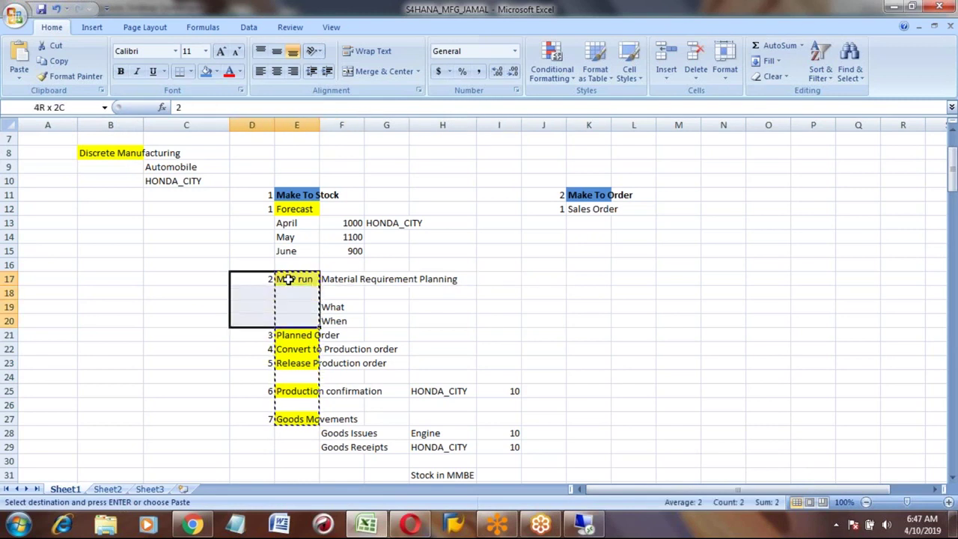
key(shift+Down)
key(shift+Down)
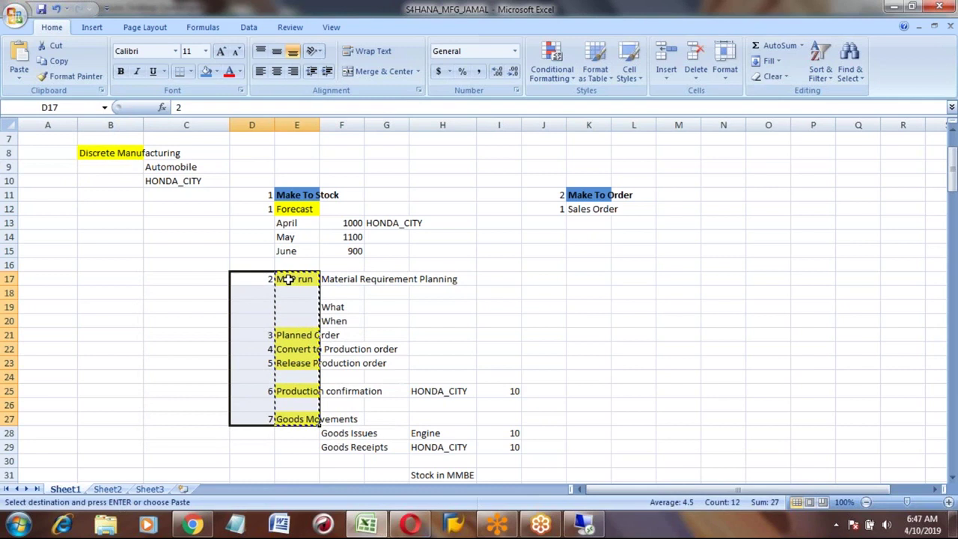
key(ctrl+c)
key(Right)
key(Right)
key(Right)
key(Right)
key(Right)
key(Right)
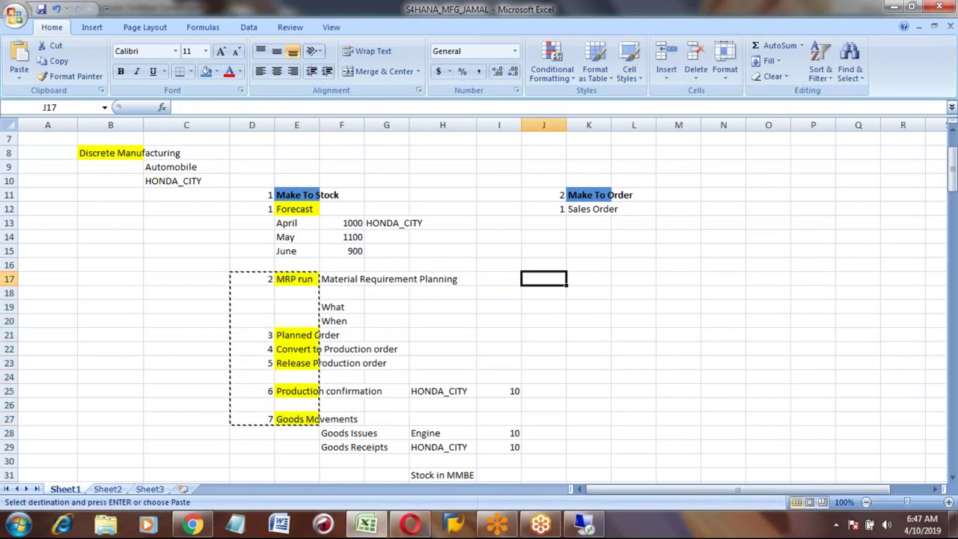
key(ctrl+v)
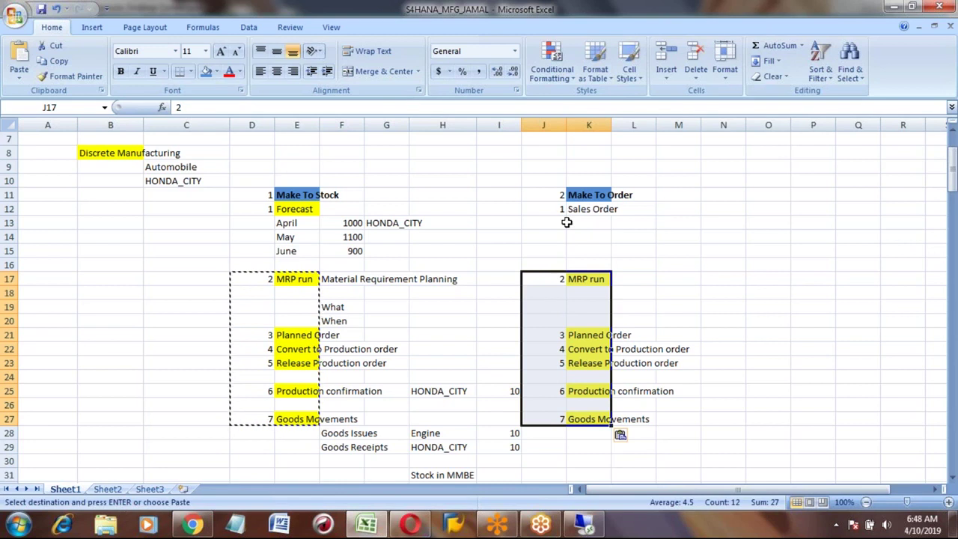
Step: Review the Make To Order steps from MRP run to Goods Movements and compare them with the Make To Stock steps
click(585, 189)
click(546, 277)
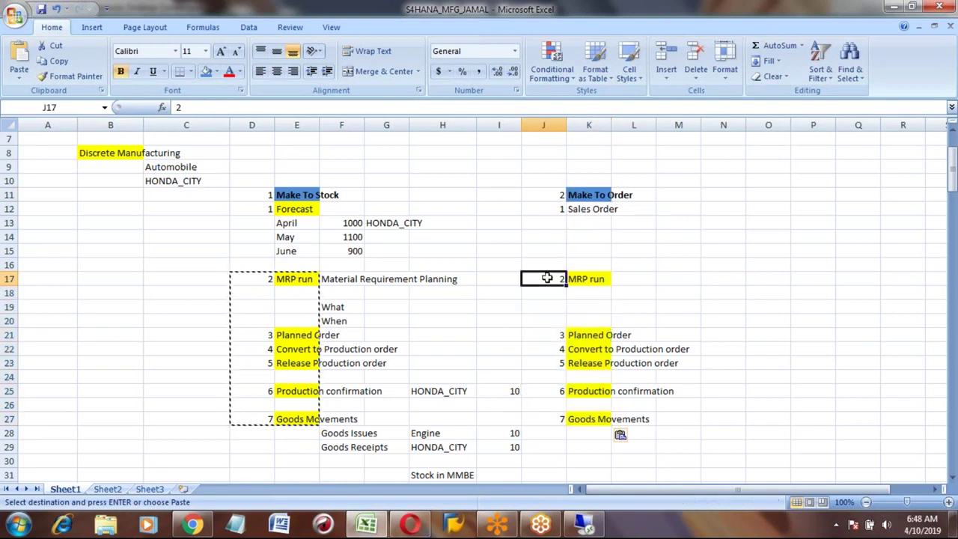
key(Right)
key(Down)
key(Down)
key(Down)
key(Down)
key(Down)
key(Down)
key(Down)
key(Down)
key(Down)
key(Down)
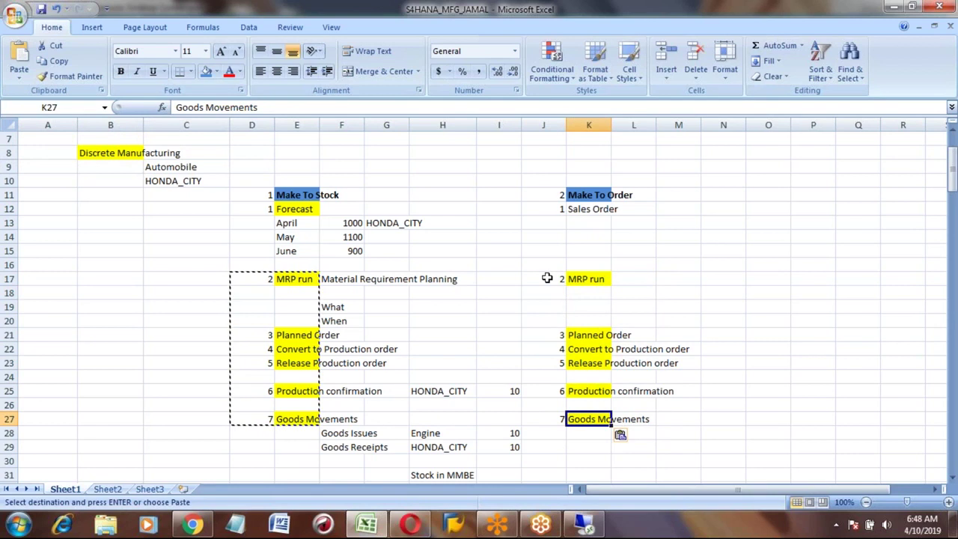
key(Left)
key(Left)
key(Left)
key(Left)
key(Left)
key(Left)
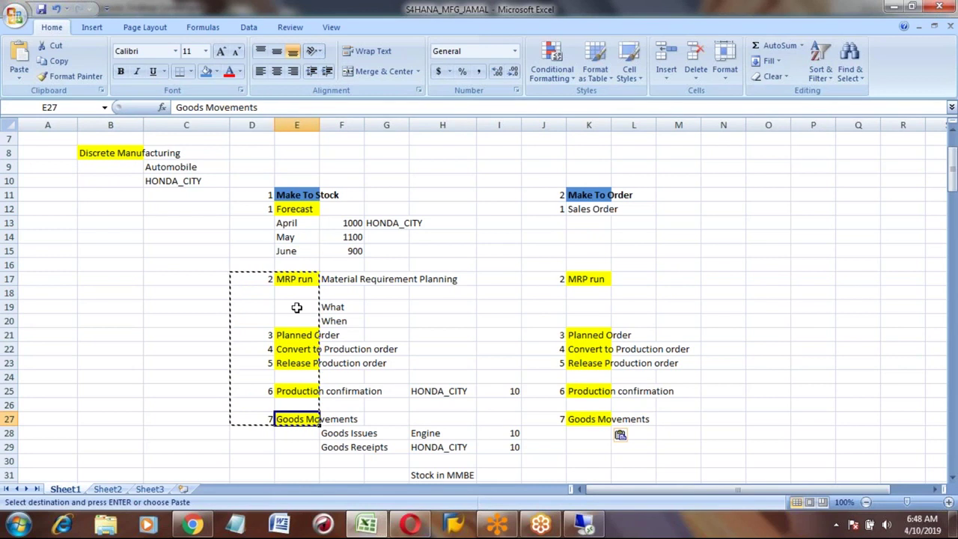
Step: Copy the numbered Forecast step in D12:E12 to B188, below the purchase info record transactions
click(293, 347)
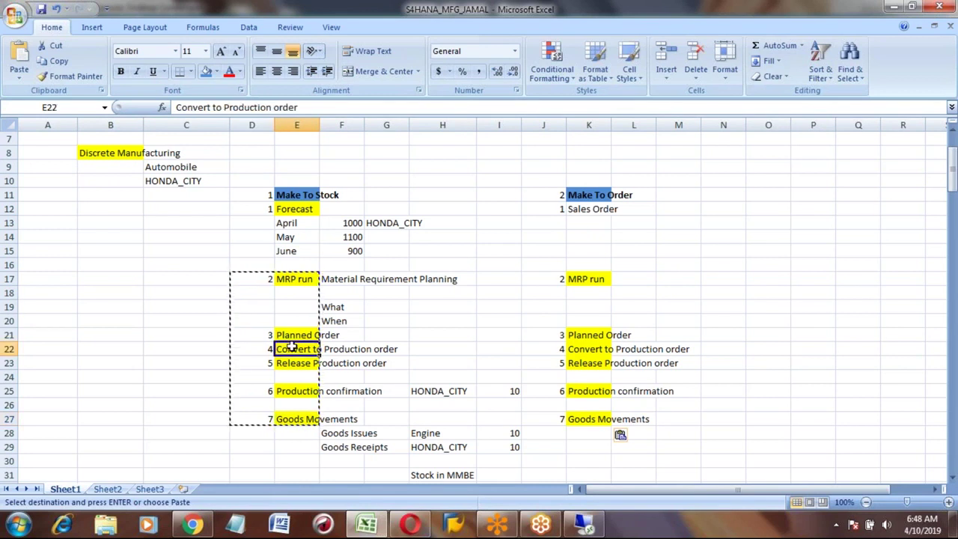
click(260, 209)
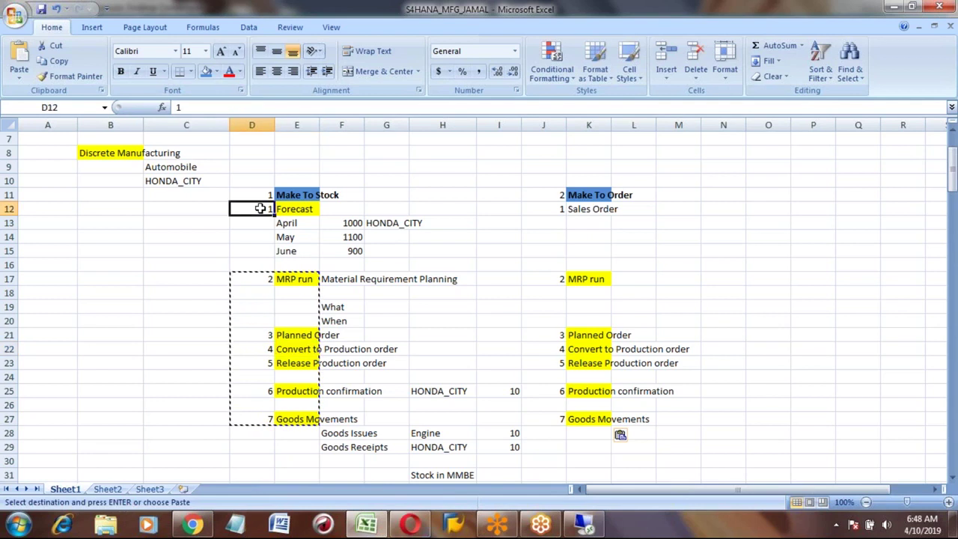
key(shift+Right)
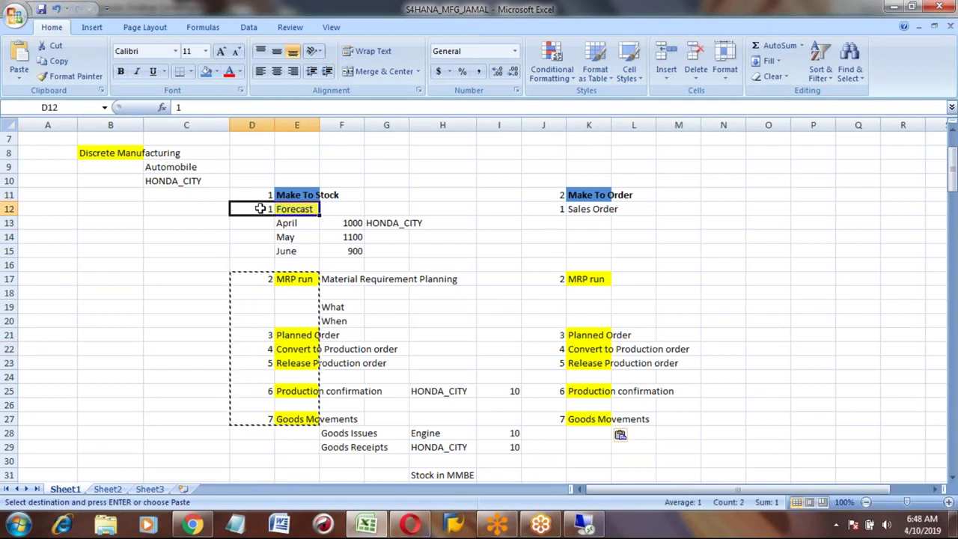
key(ctrl+c)
key(Page_Down)
key(Page_Down)
key(Page_Down)
key(Page_Down)
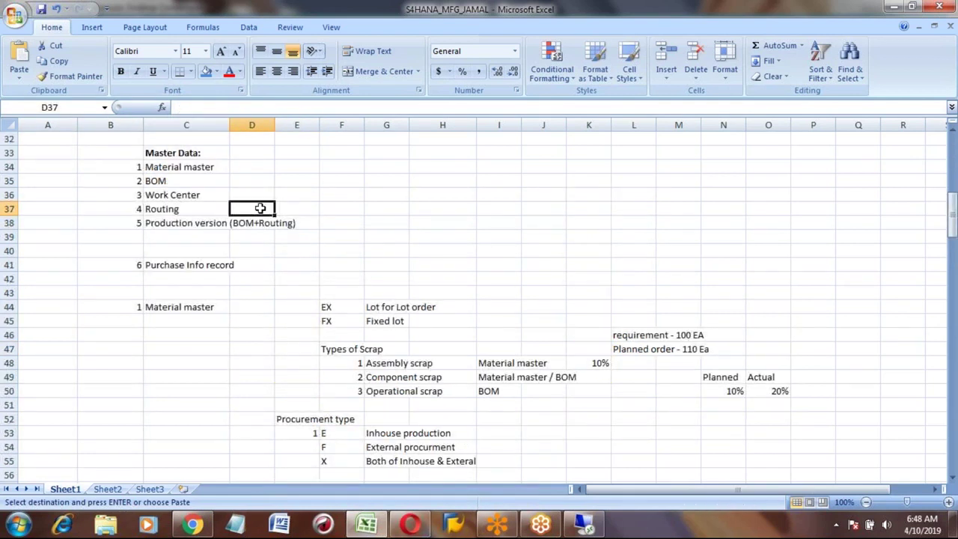
key(Page_Down)
key(Page_Down)
key(Page_Down)
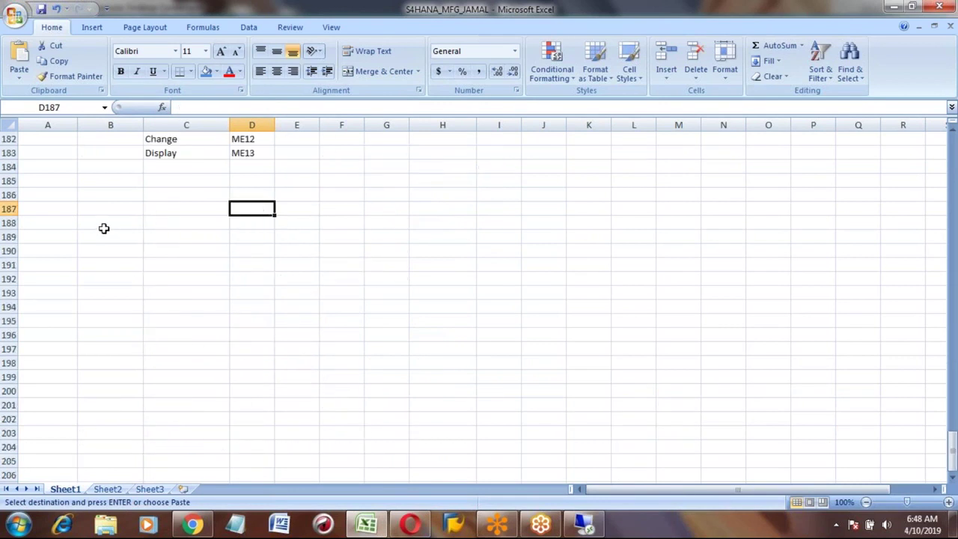
click(102, 223)
key(ctrl+v)
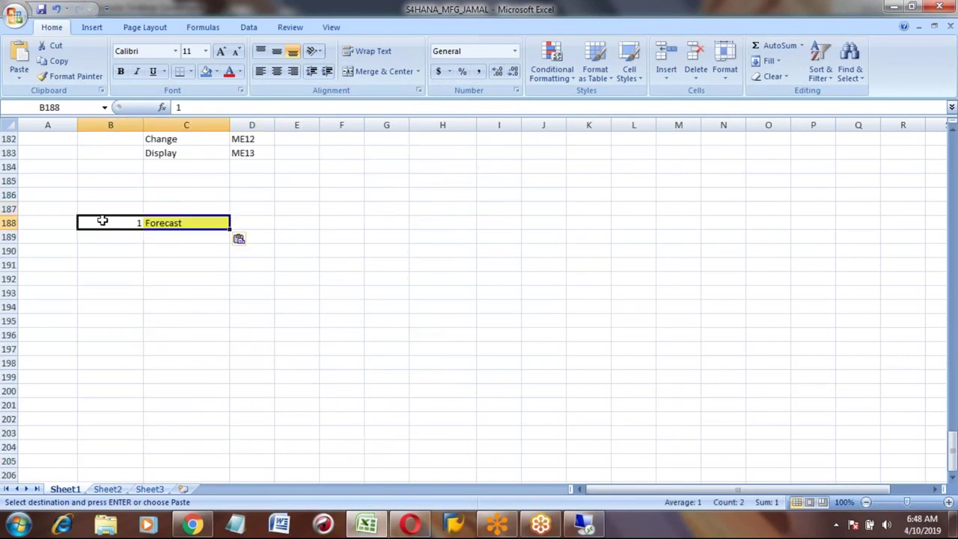
Step: Enter the heading Make To Stock in B187, above the copied Forecast step
click(98, 208)
text(Make TY)
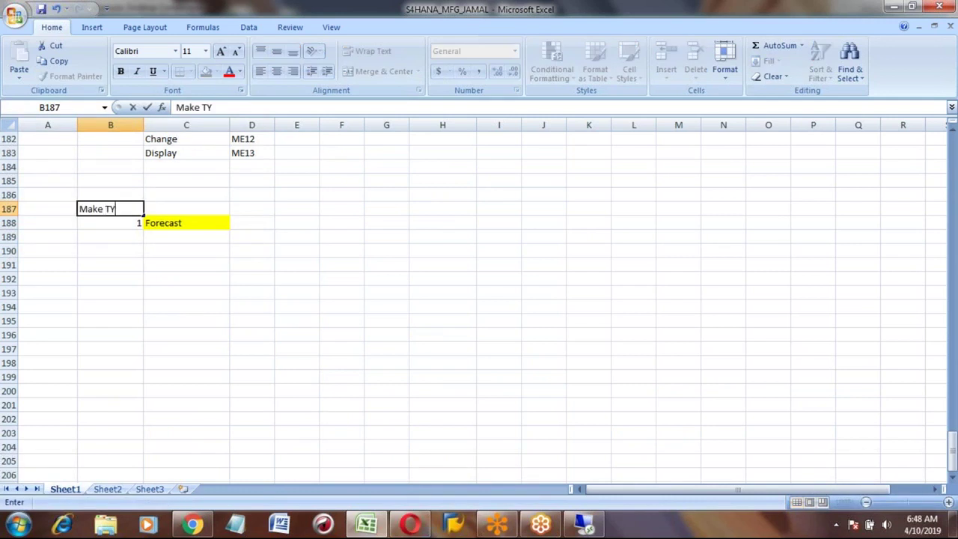
key(BackSpace)
text(o Stock)
key(Return)
Step: List Create, Change and Display in C190:C192 under the Forecast step
key(Right)
key(Down)
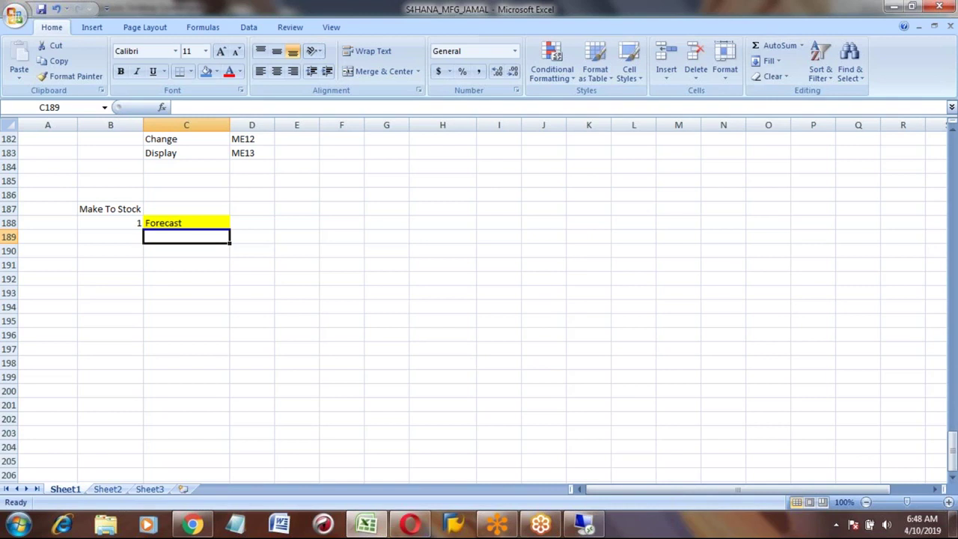
key(Down)
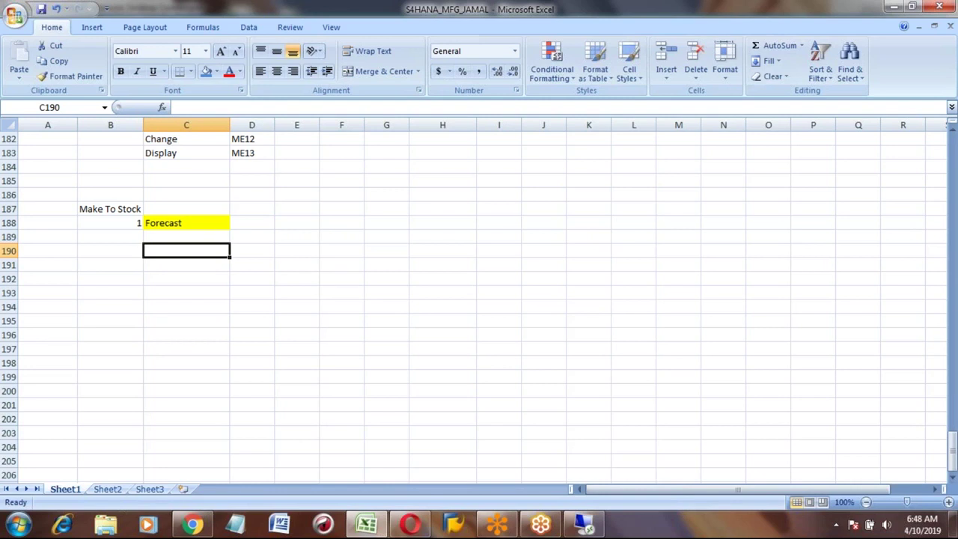
text(Create)
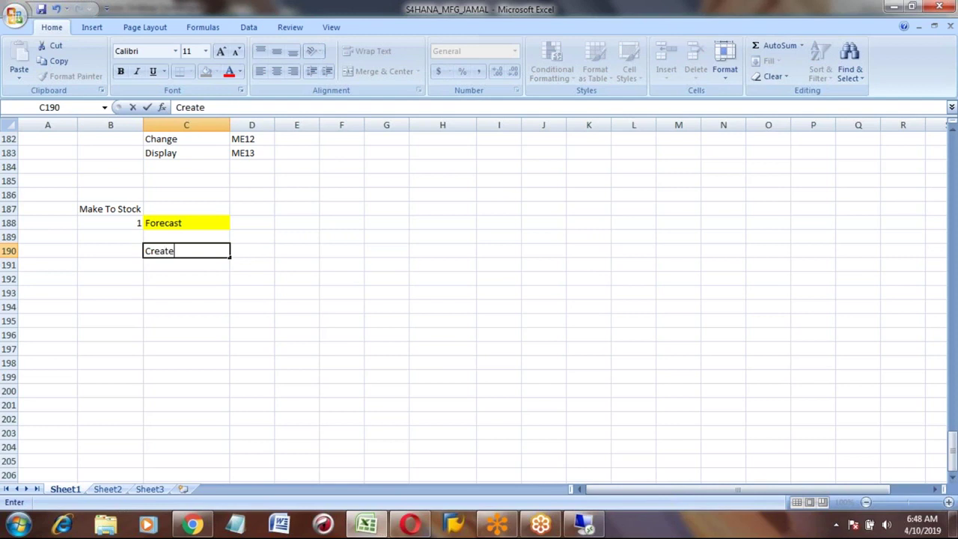
key(Return)
text(Change)
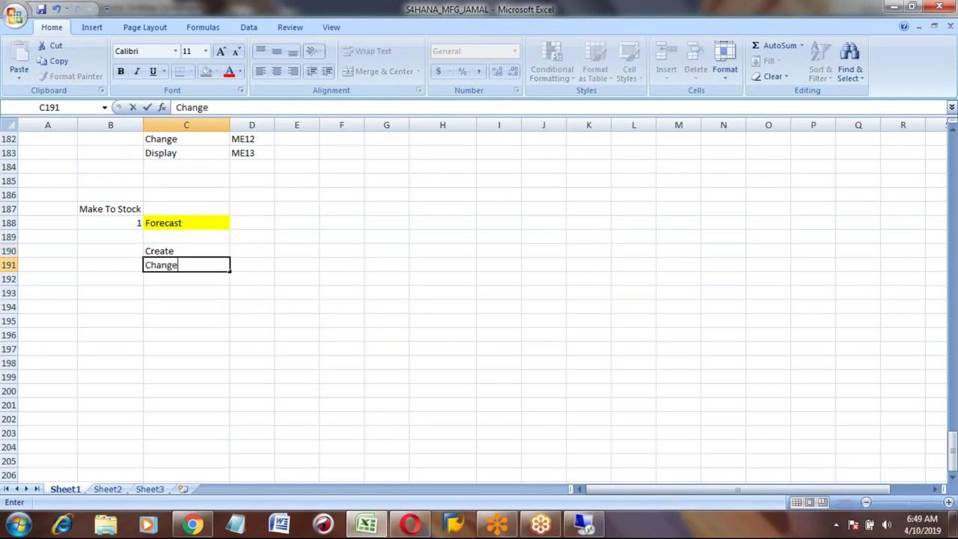
key(Return)
text(Display)
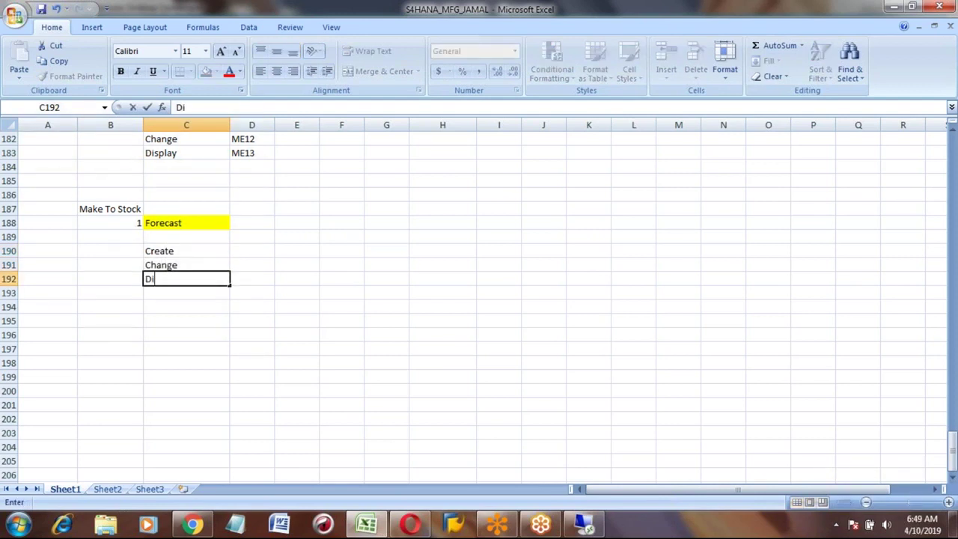
key(Up)
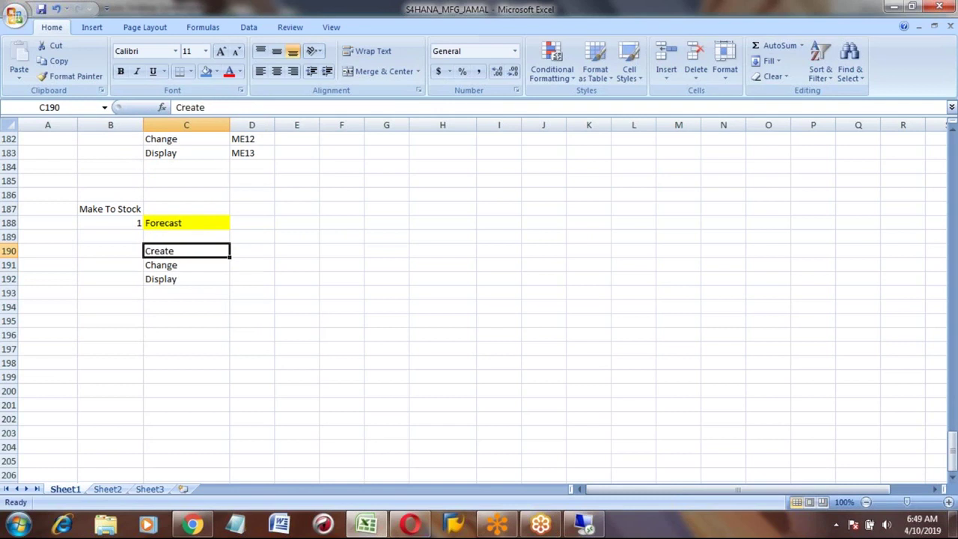
Step: Enter the transaction codes MD11, MD12 and MD13 in D190:D192 beside Create, Change and Display
click(251, 251)
text(MD11)
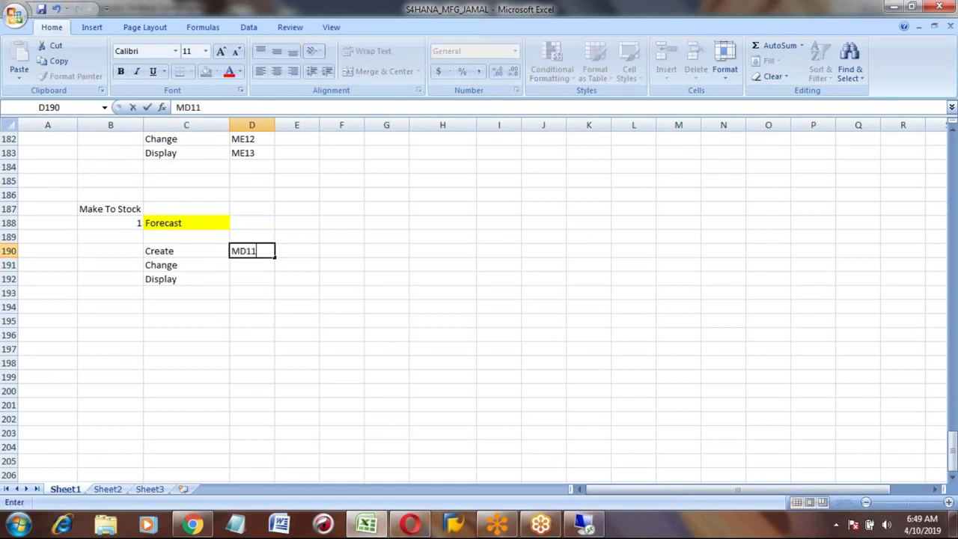
key(Return)
text(MD12)
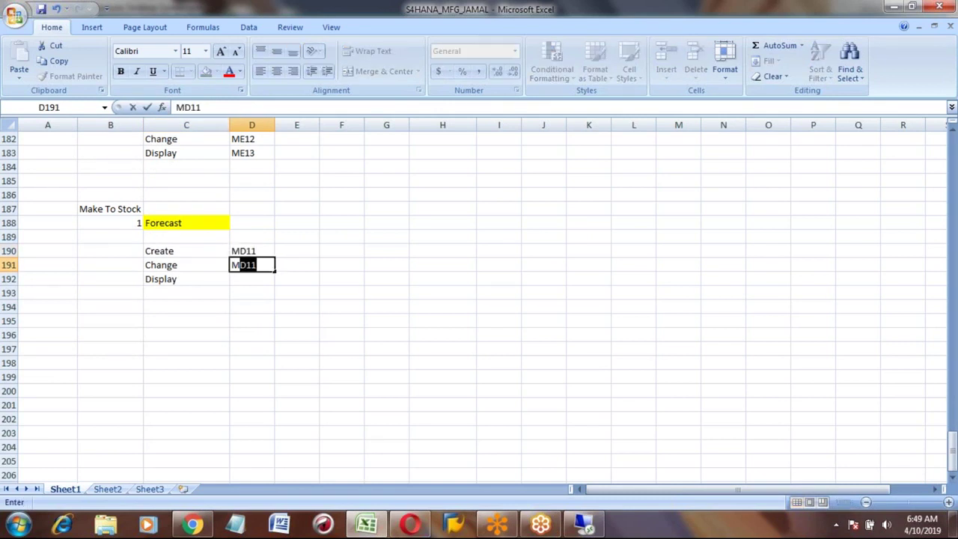
key(Return)
text(MD1)
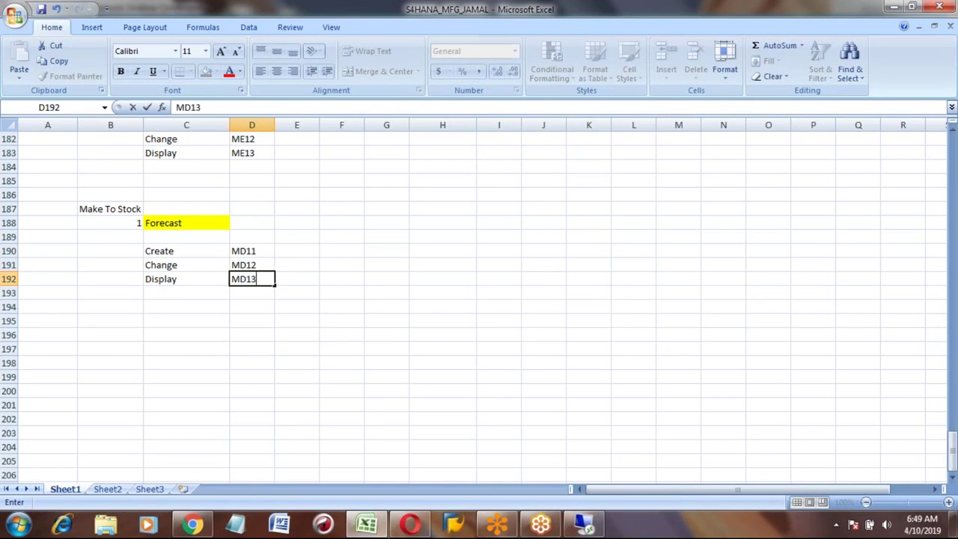
text(3)
key(Return)
click(252, 251)
click(186, 251)
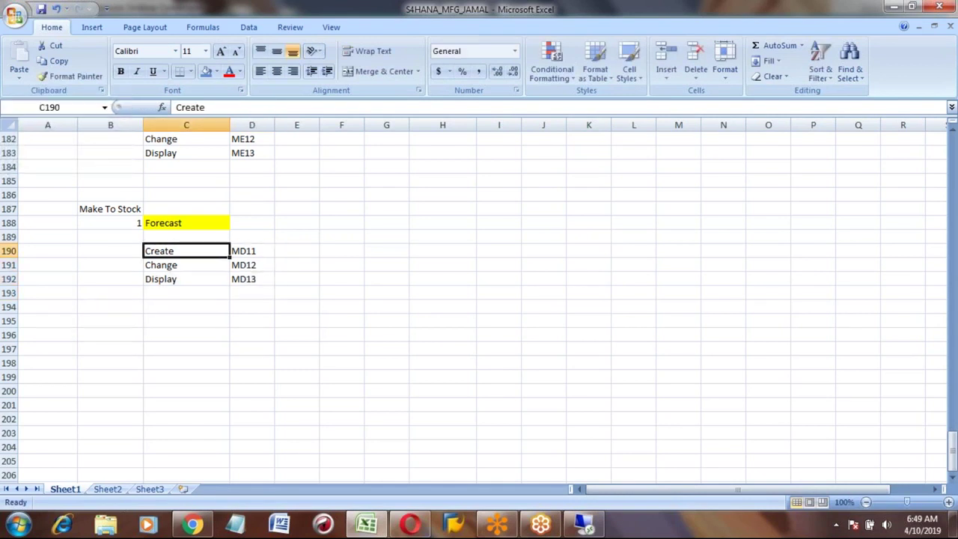
drag(186, 251, 252, 279)
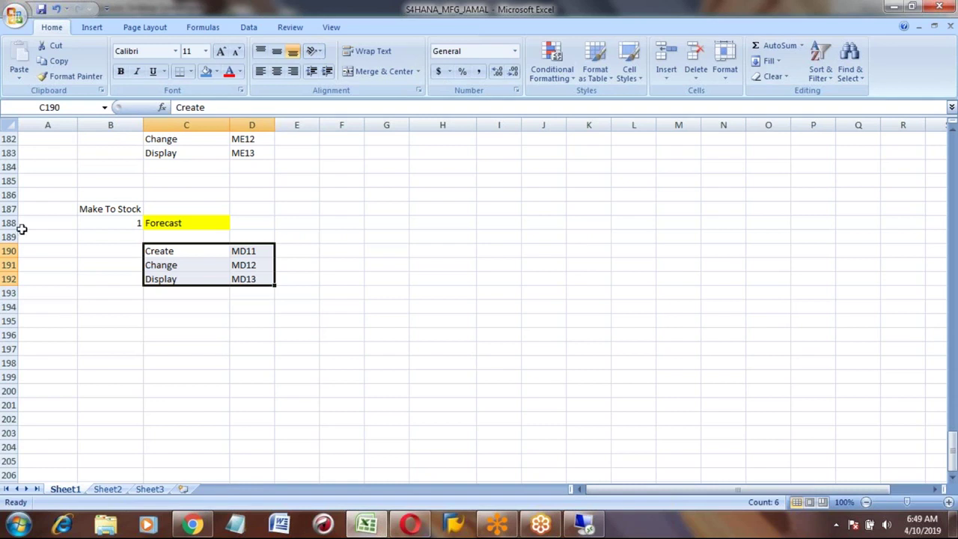
Step: Enter Planned Independent Requirements in D188 beside the Forecast step
click(162, 222)
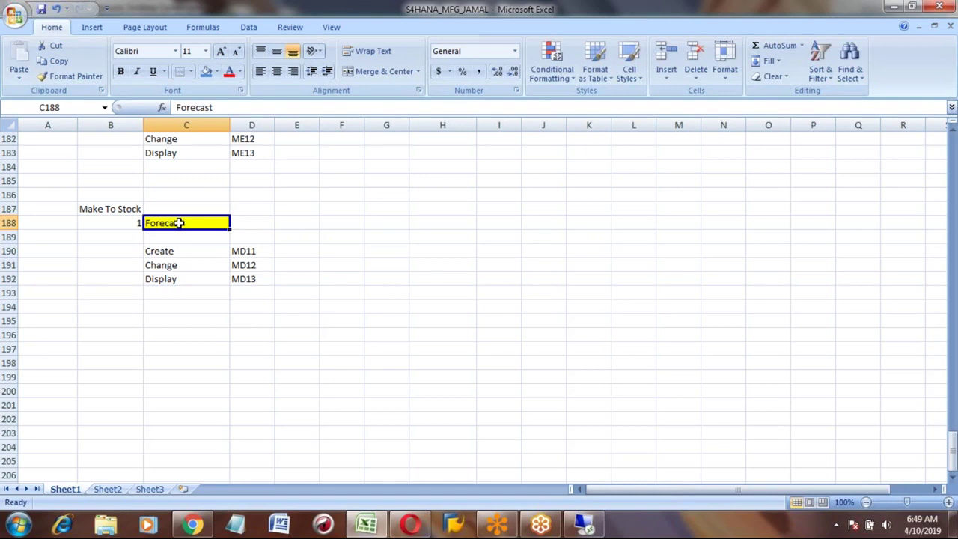
click(245, 222)
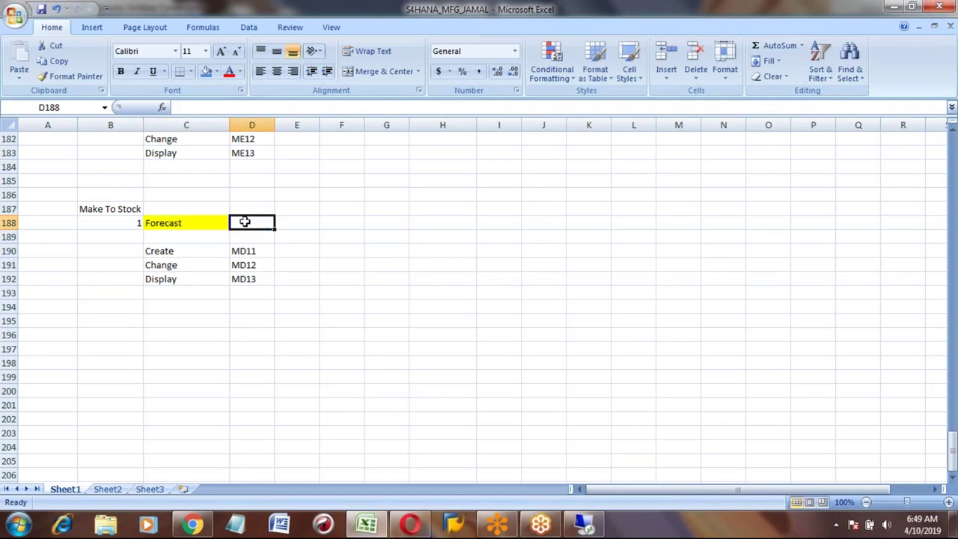
text(Plann)
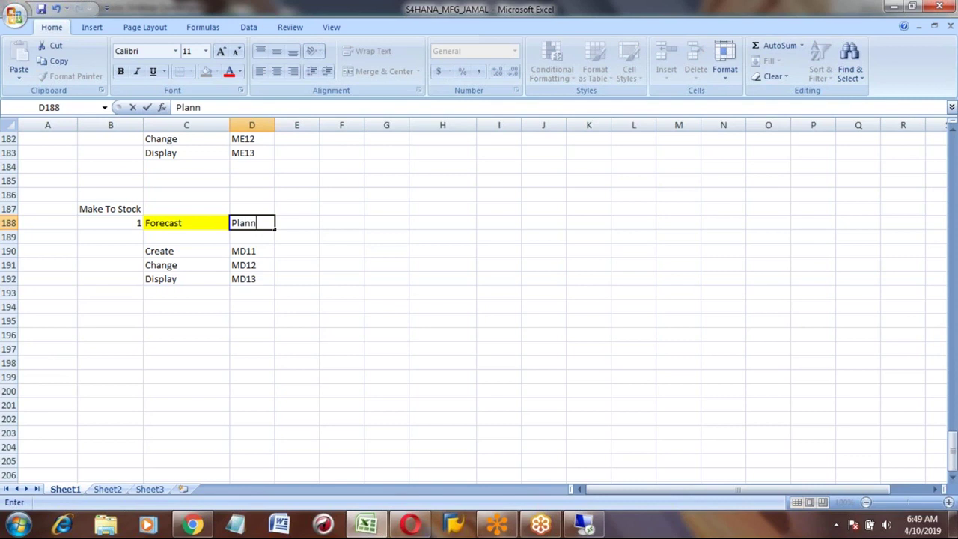
text(ed Independent )
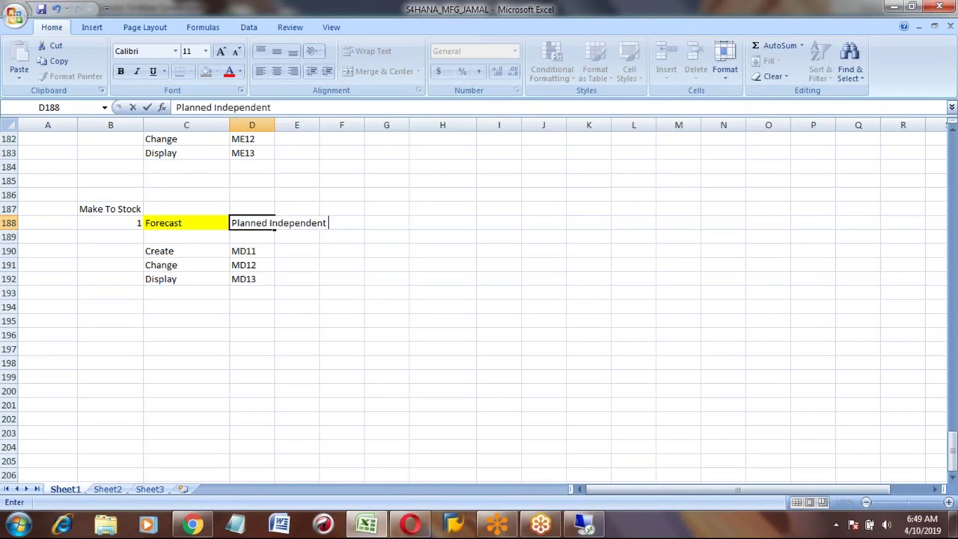
text(Requirements)
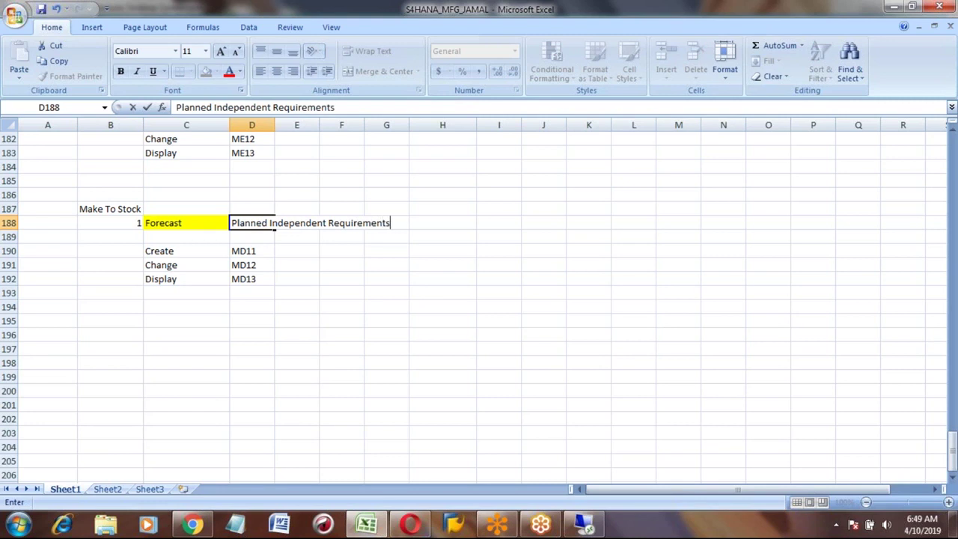
key(Return)
Step: Append the abbreviation (PIR) to the Planned Independent Requirements text in D188
click(272, 223)
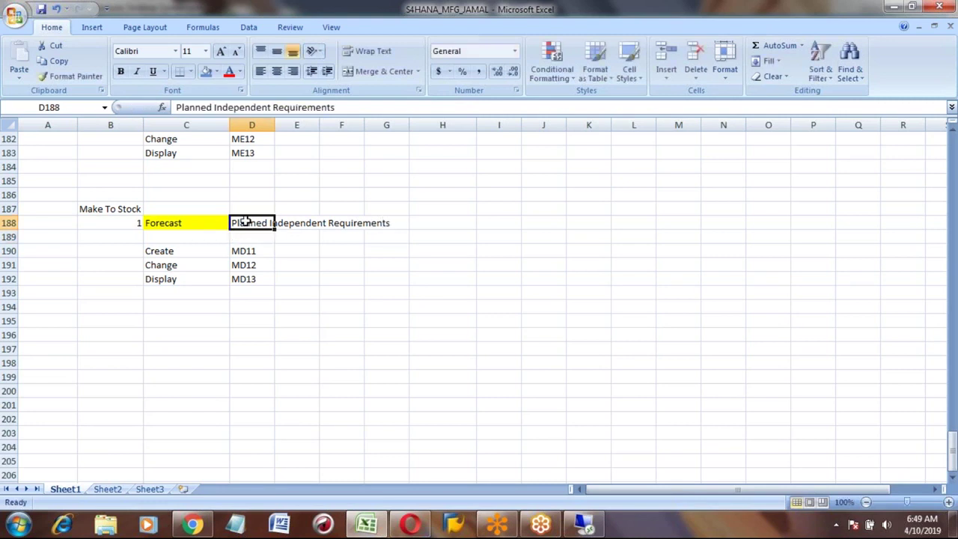
click(344, 107)
text((Pl)
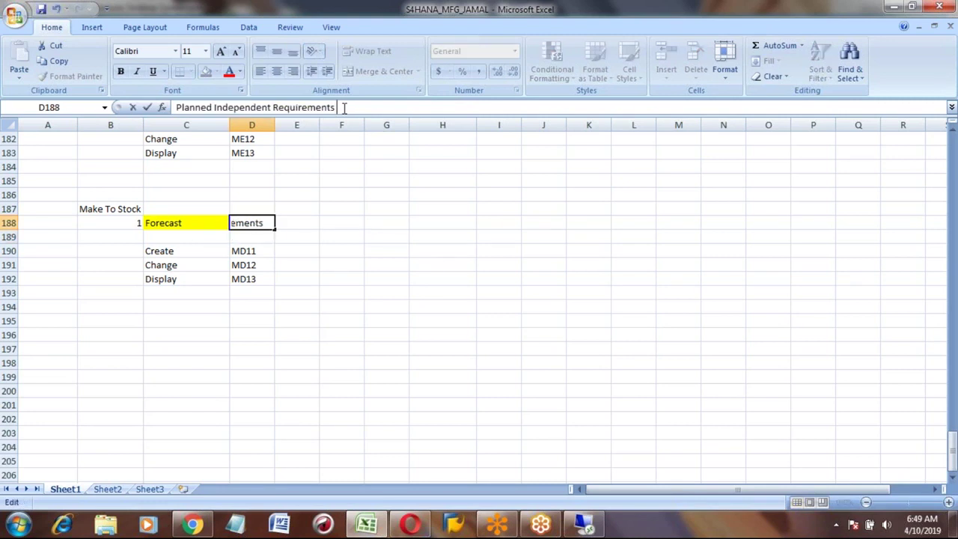
text(R))
key(Return)
key(Up)
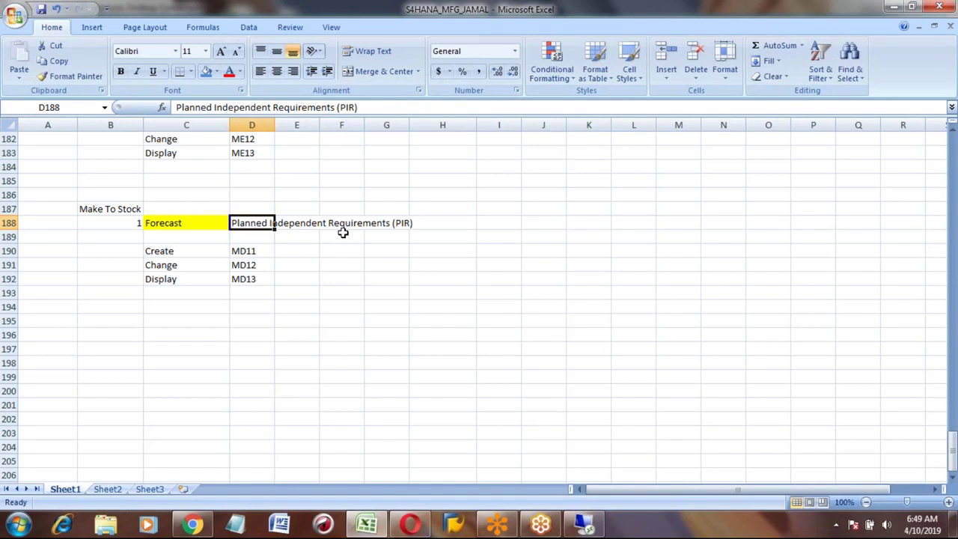
click(264, 236)
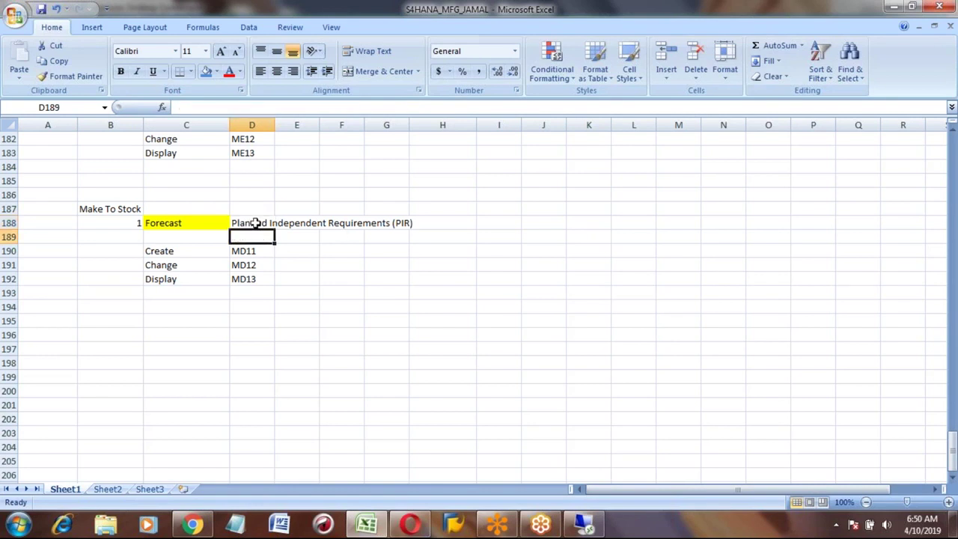
click(257, 223)
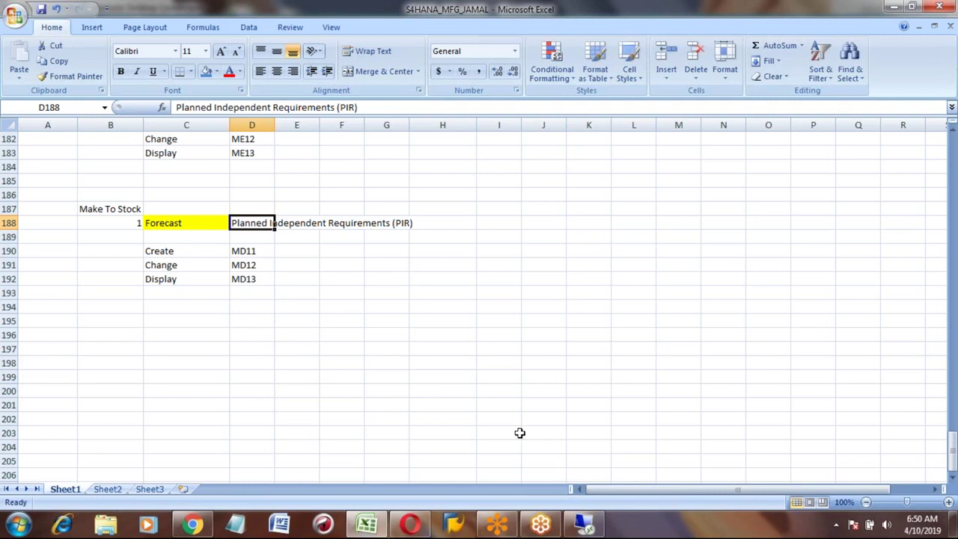
click(586, 527)
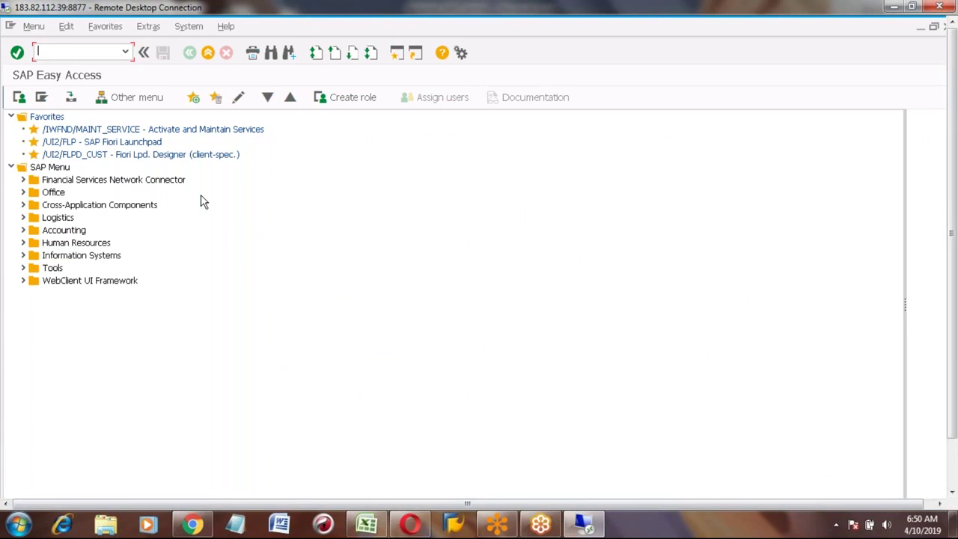
key(alt+Tab)
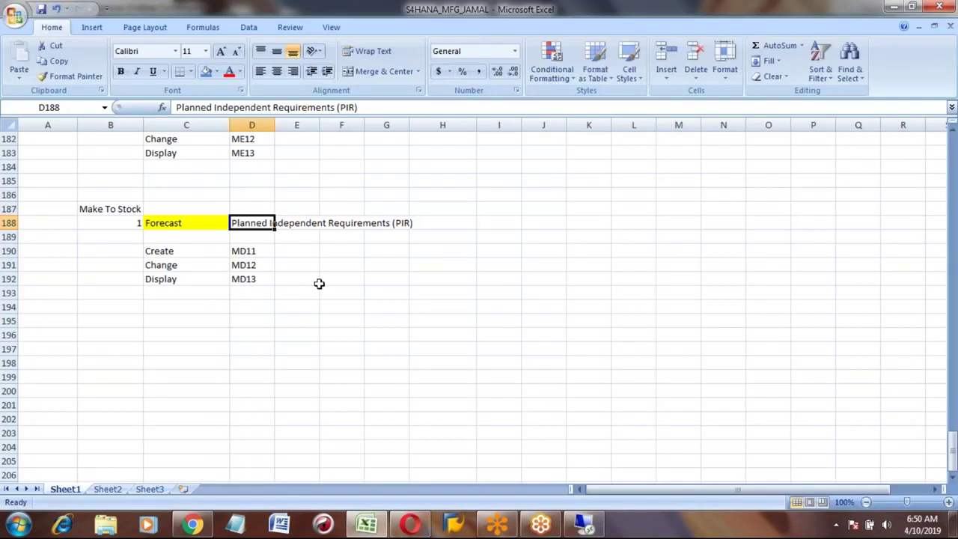
Step: Enter the example quantities SO-10 PC in I189 and Planned - 10pc in I190
click(499, 239)
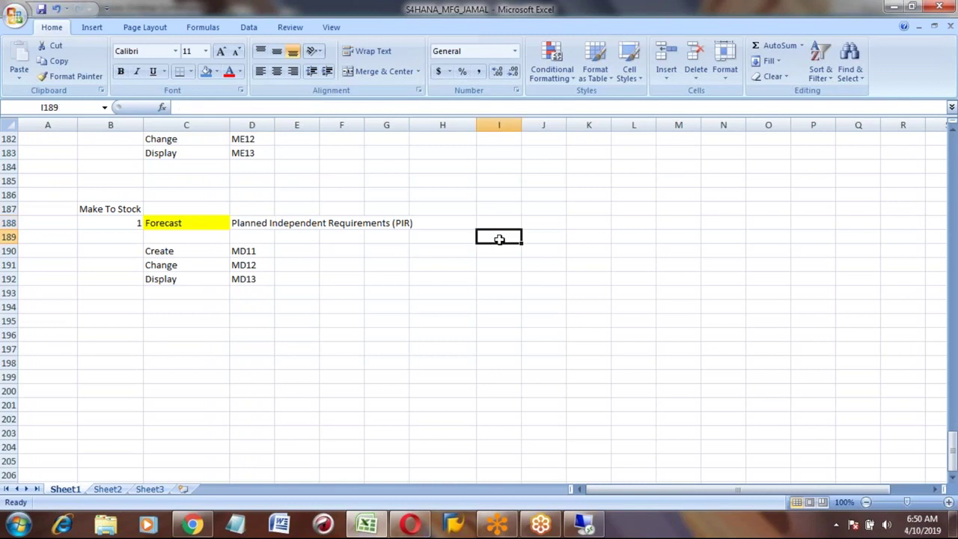
text(SO)
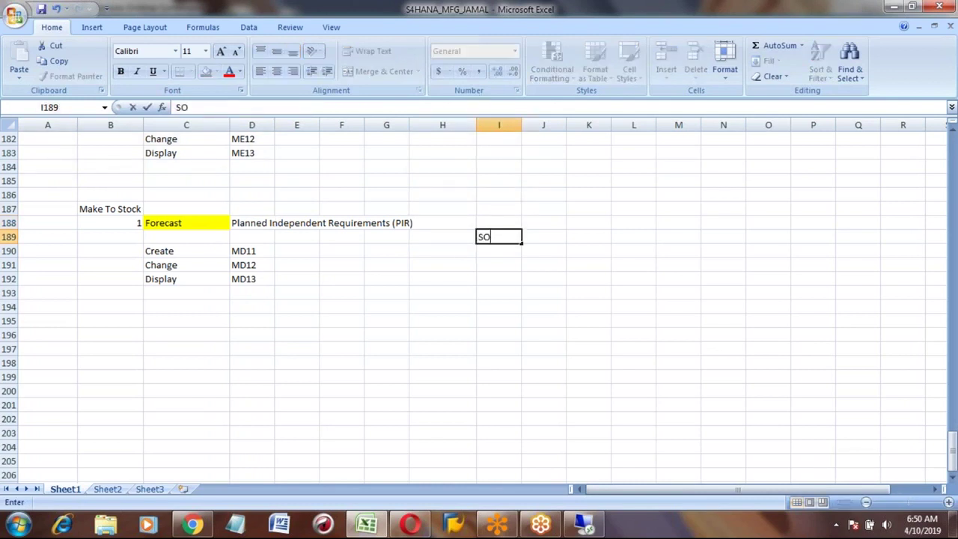
text(-10 PC)
key(Return)
key(Up)
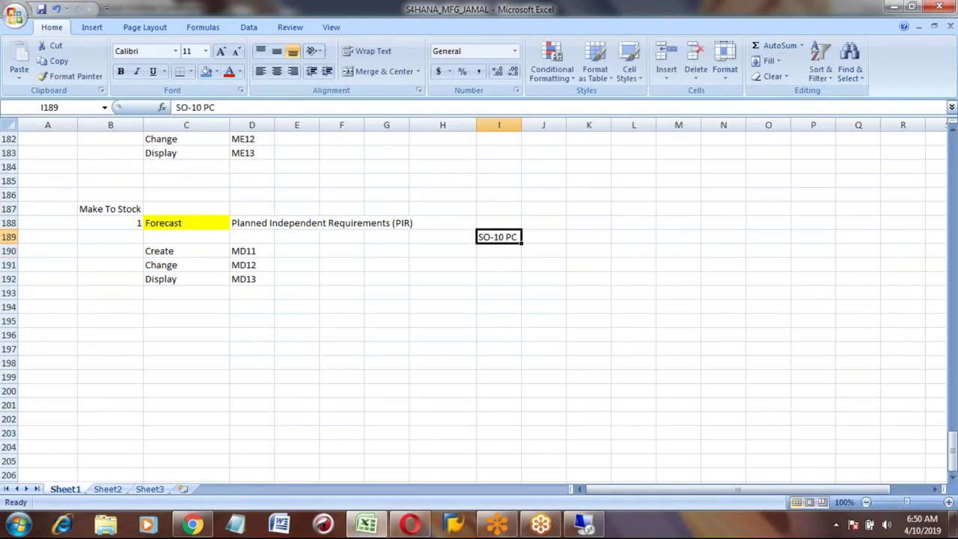
click(511, 252)
text(Pla)
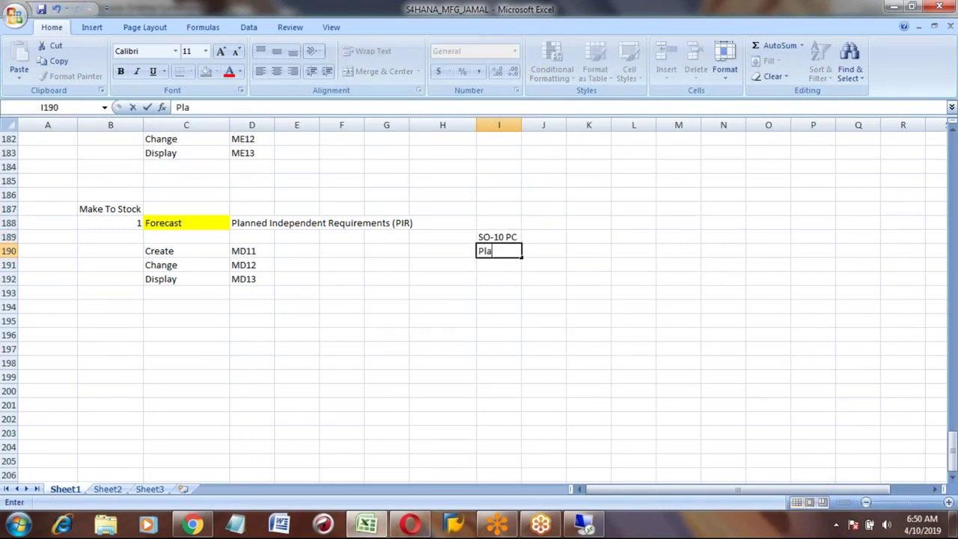
text(nned - 10pc)
click(486, 235)
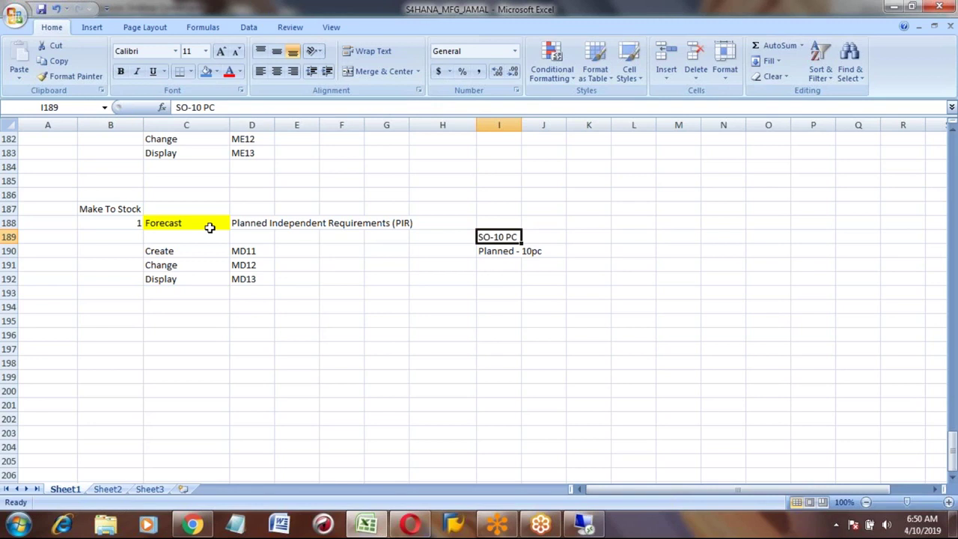
Step: Review the Planned Independent Requirements (PIR) entry in D188 against the sales order and planned quantities in I189:I190
click(254, 224)
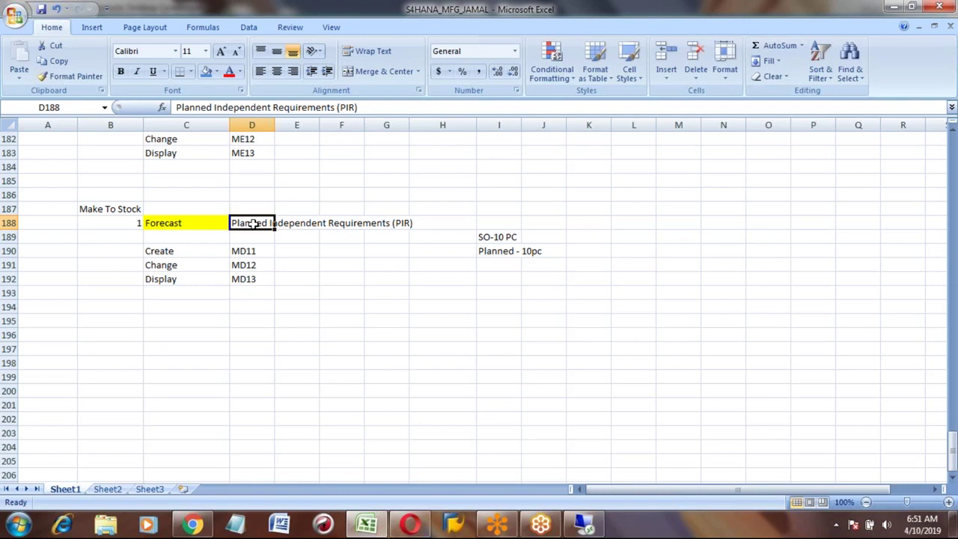
click(492, 236)
click(498, 250)
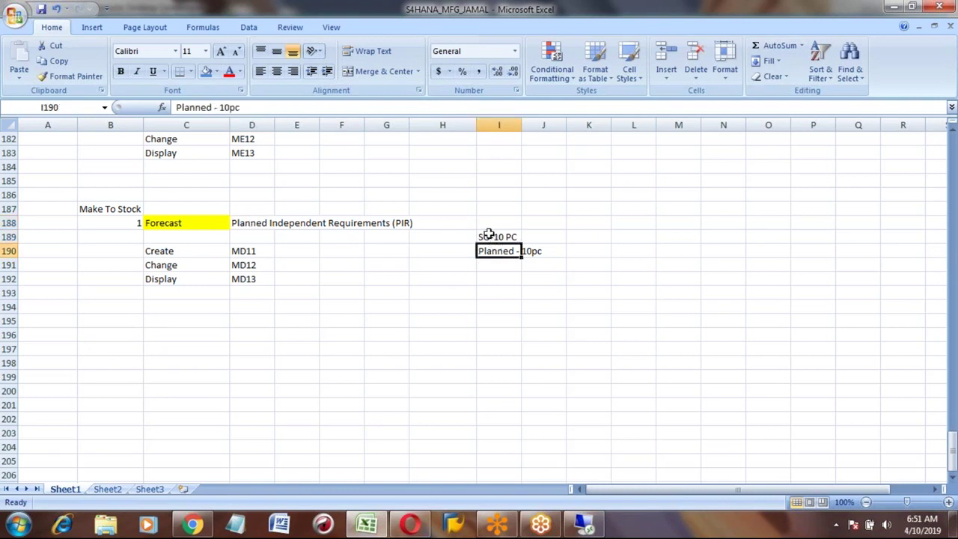
click(488, 237)
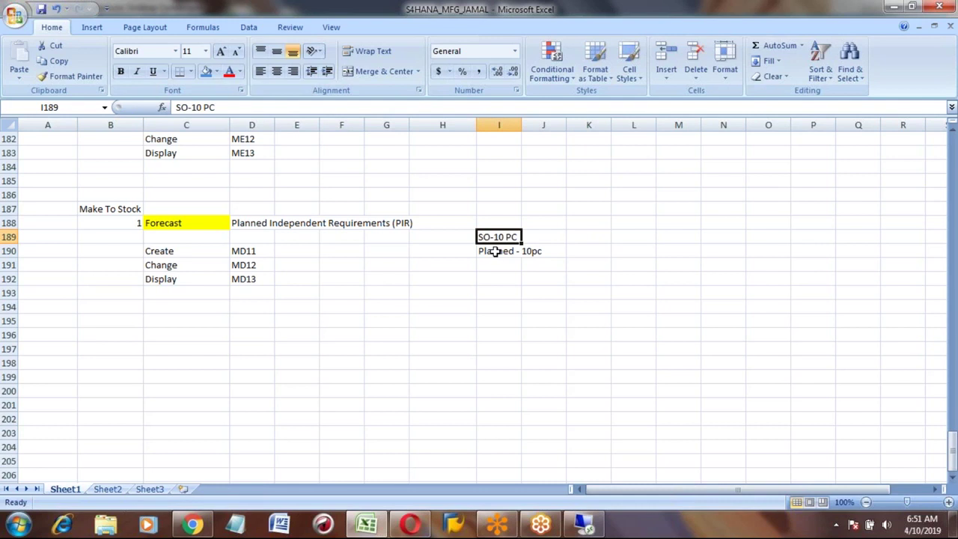
click(497, 254)
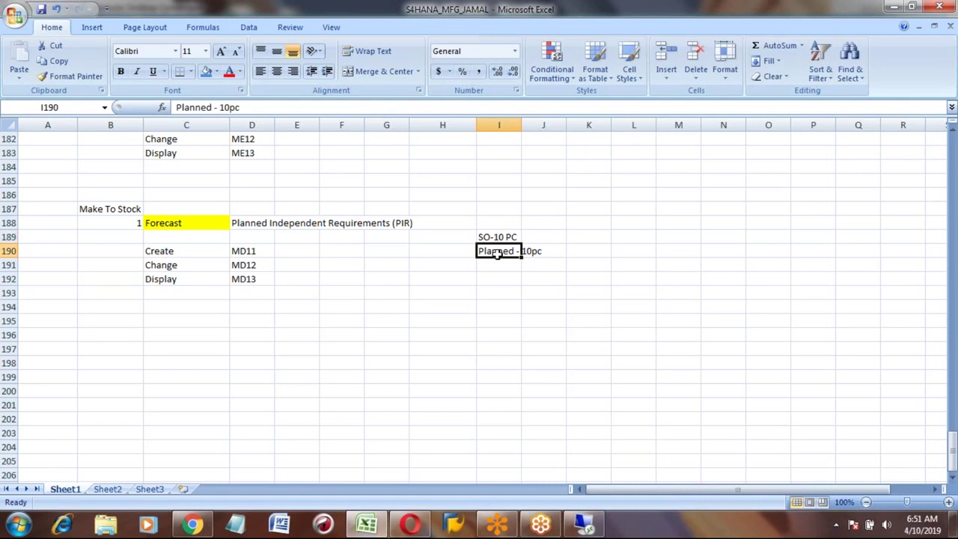
click(492, 238)
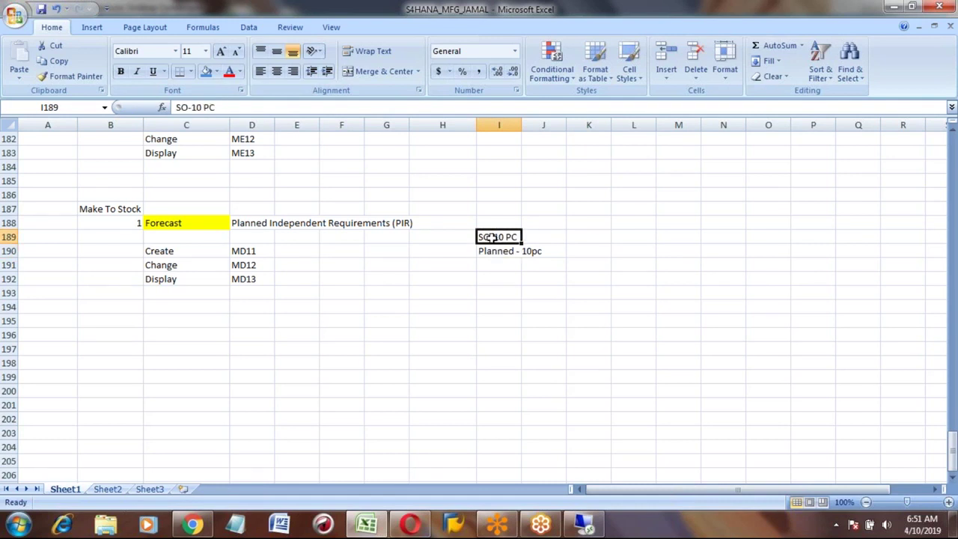
click(498, 254)
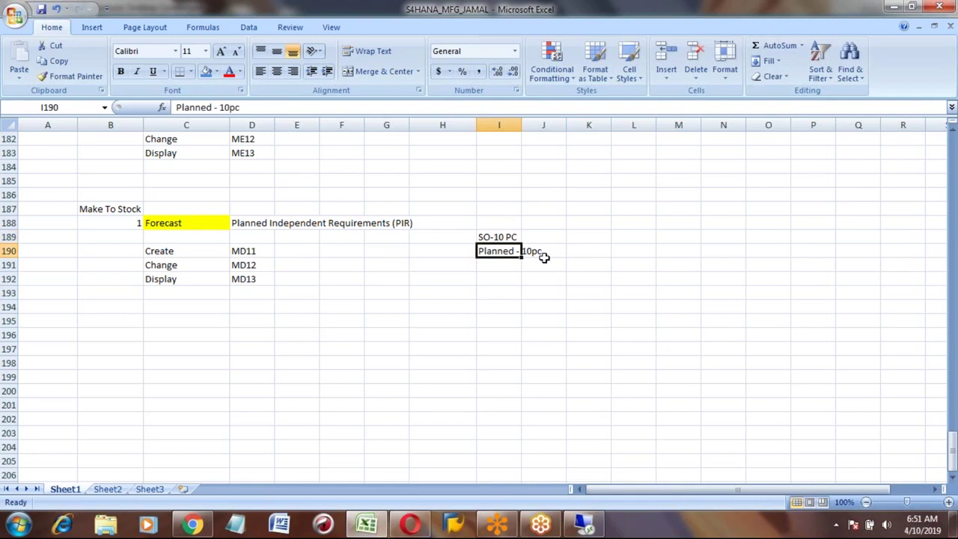
click(489, 235)
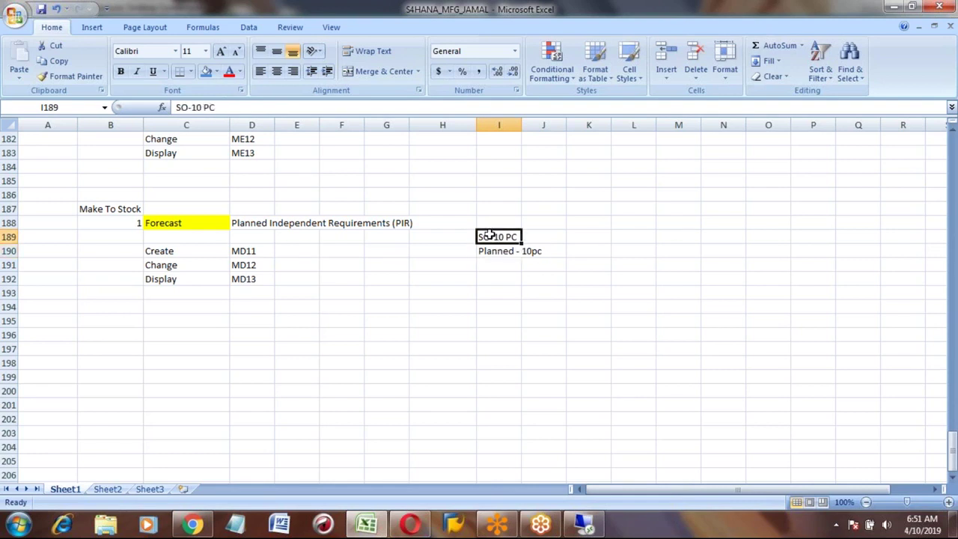
click(499, 253)
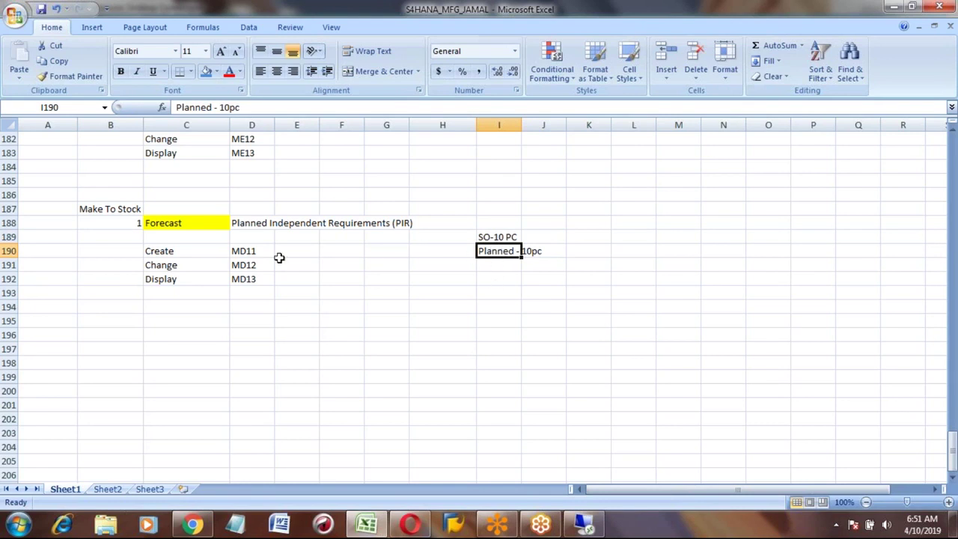
click(245, 223)
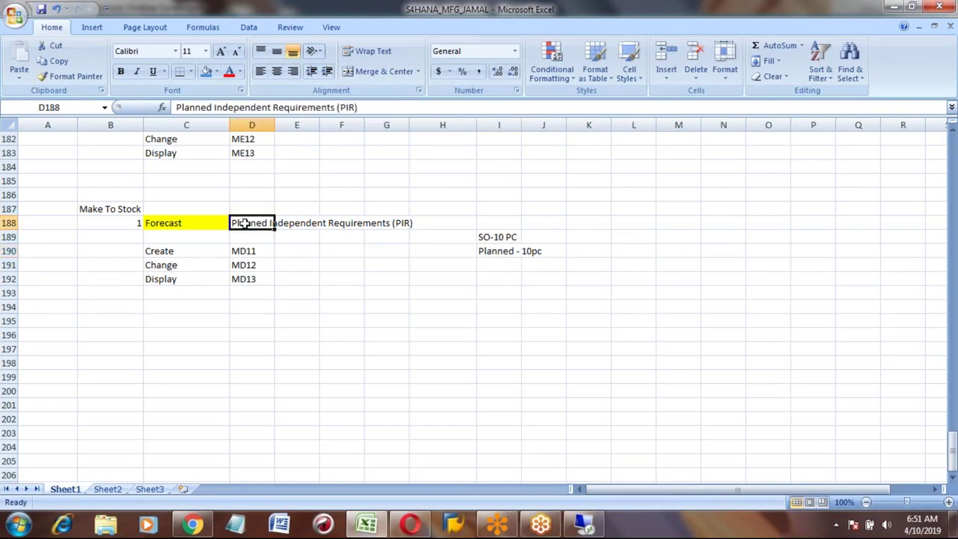
Step: Clear the example sales order and planned quantities from I189:I190
click(497, 237)
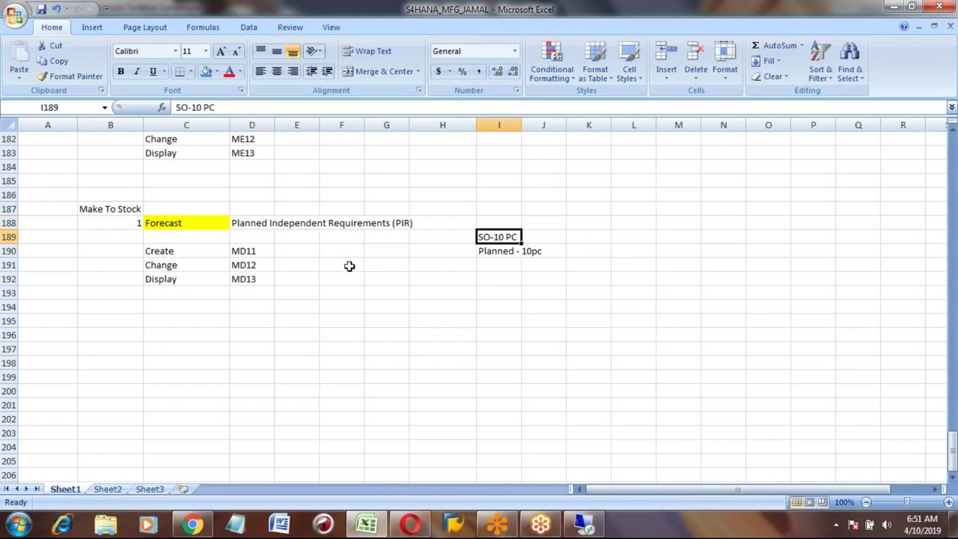
key(shift+Down)
key(Delete)
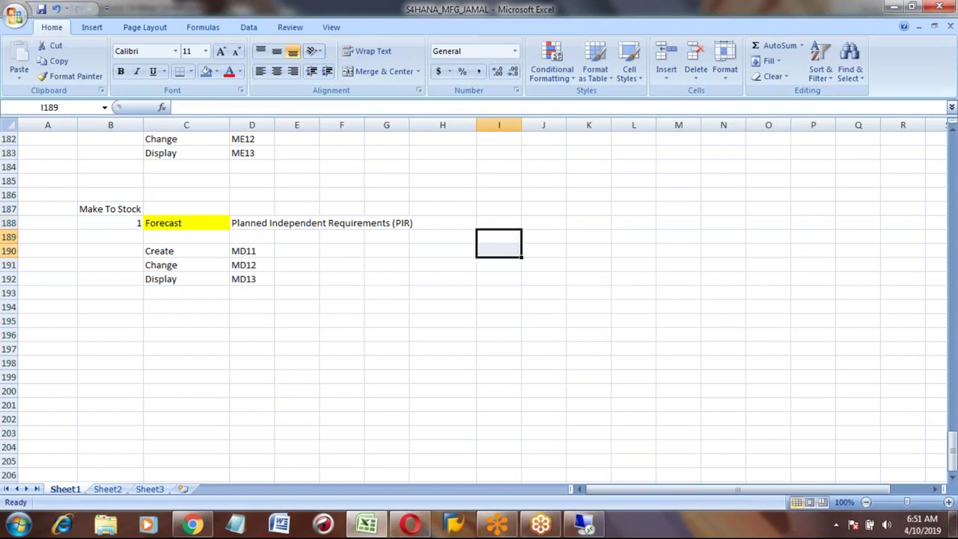
click(585, 528)
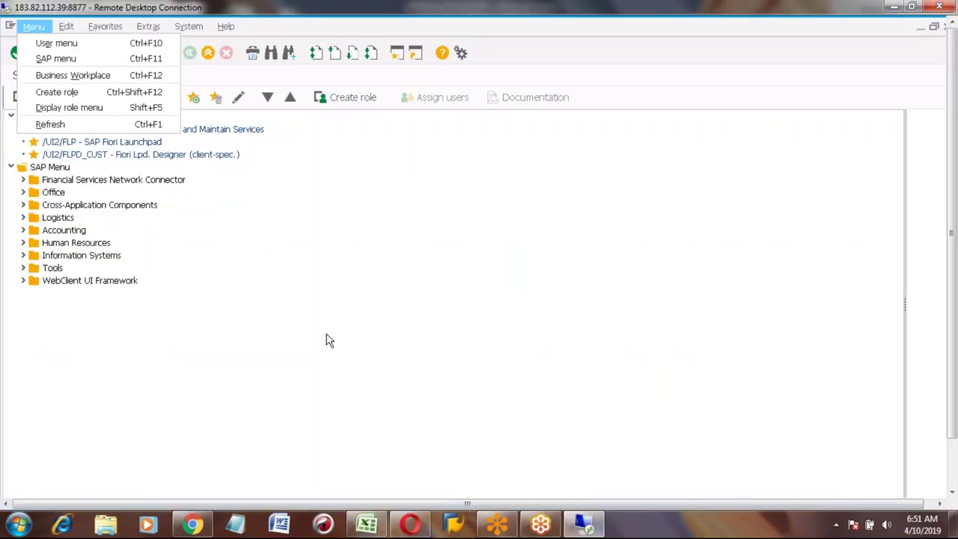
click(285, 245)
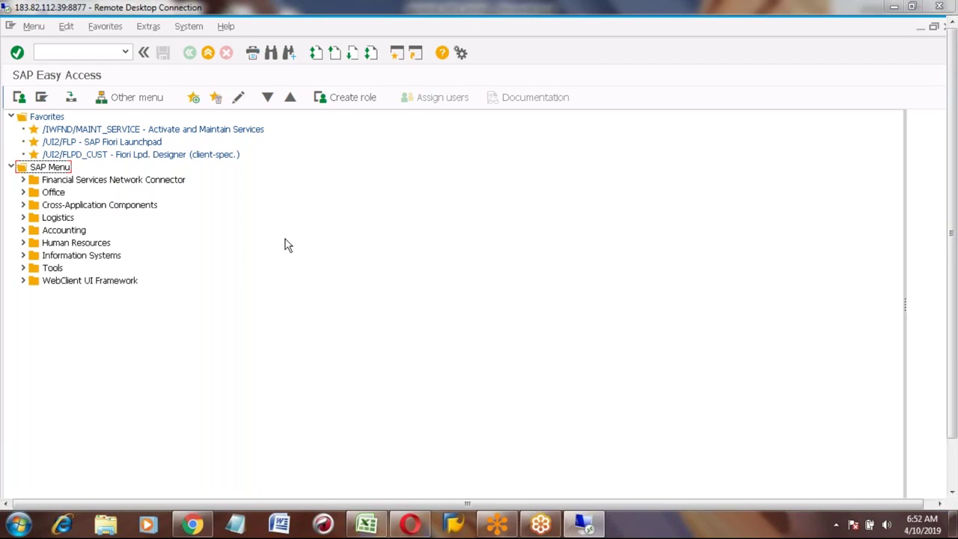
click(367, 525)
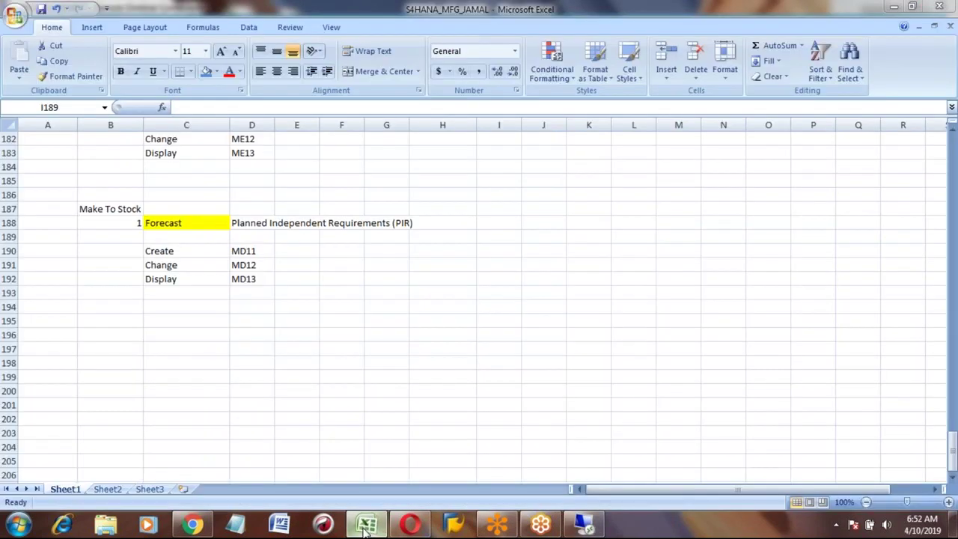
click(366, 527)
click(367, 527)
Step: Enter the label SFG in H193, to the side below the Forecast transaction codes
click(438, 290)
text(SFG)
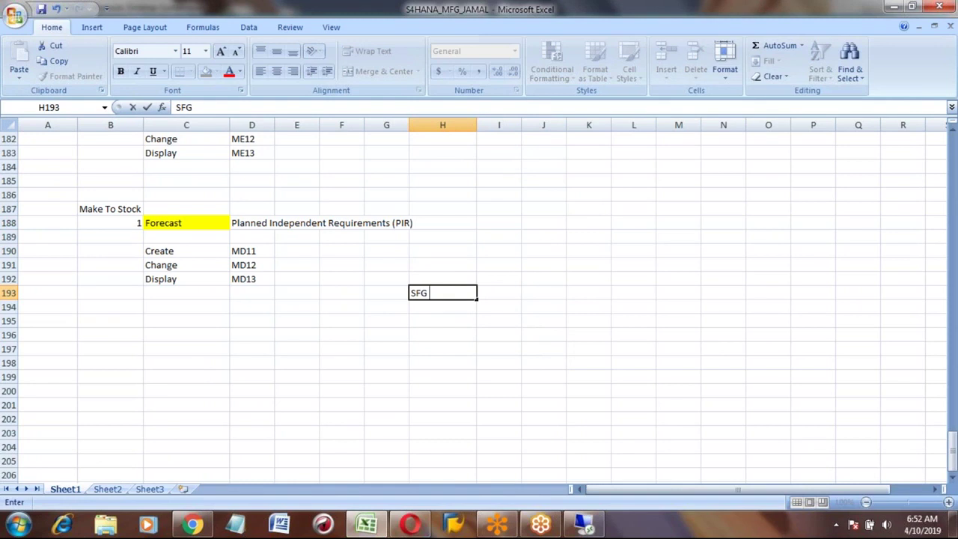
key(Return)
click(443, 293)
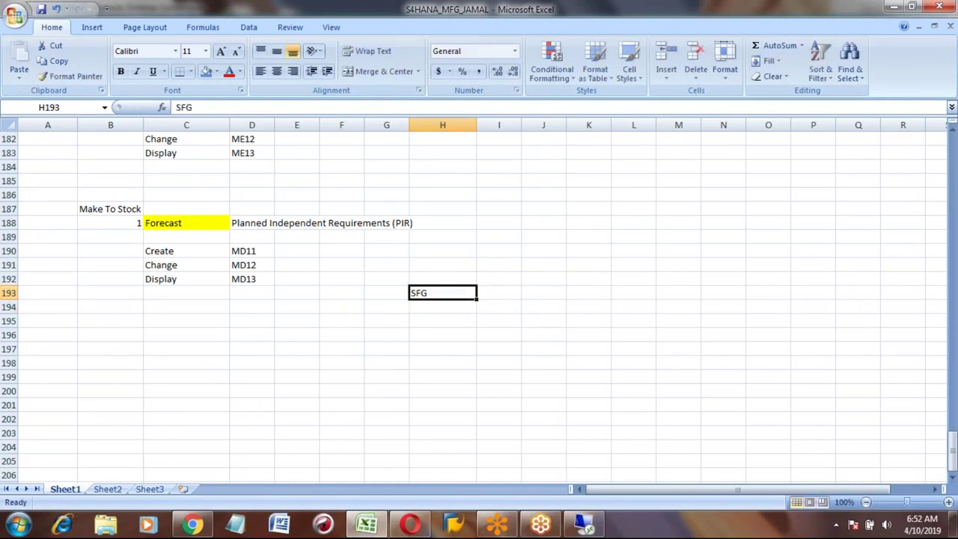
Step: Enter the finished product Honda_car in H192 with a quantity of 10 in I192
click(443, 279)
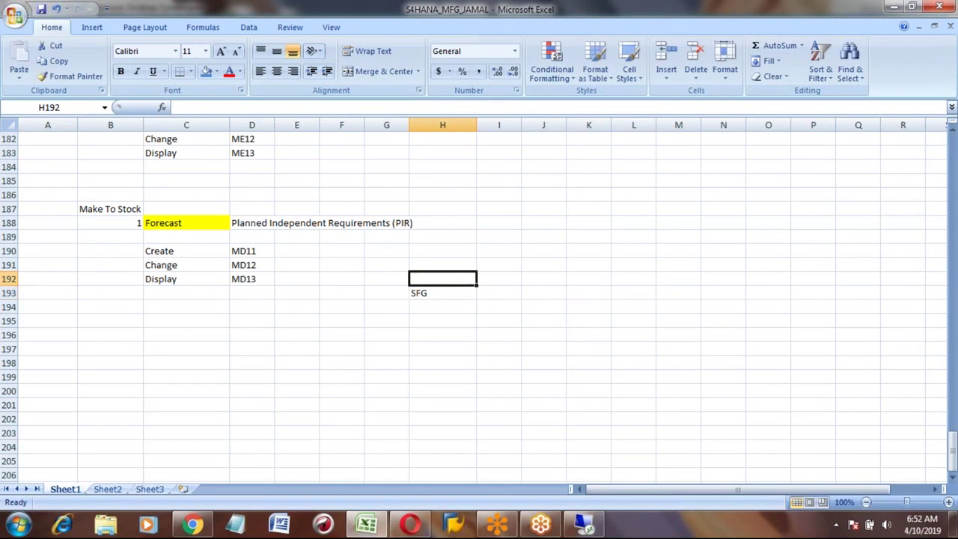
text(SONDA)
key(BackSpace)
key(BackSpace)
key(BackSpace)
key(BackSpace)
key(BackSpace)
text(Hond)
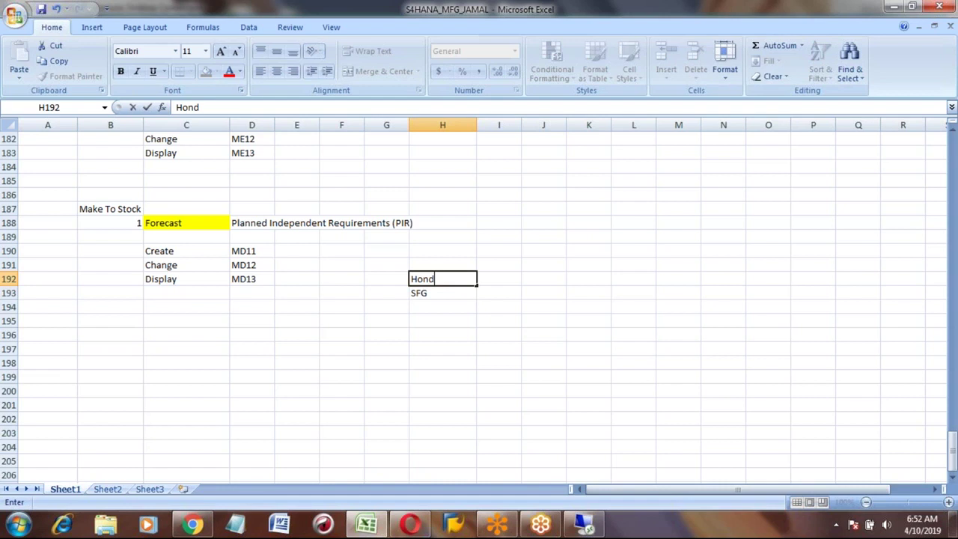
text(a_car)
key(Tab)
text(10)
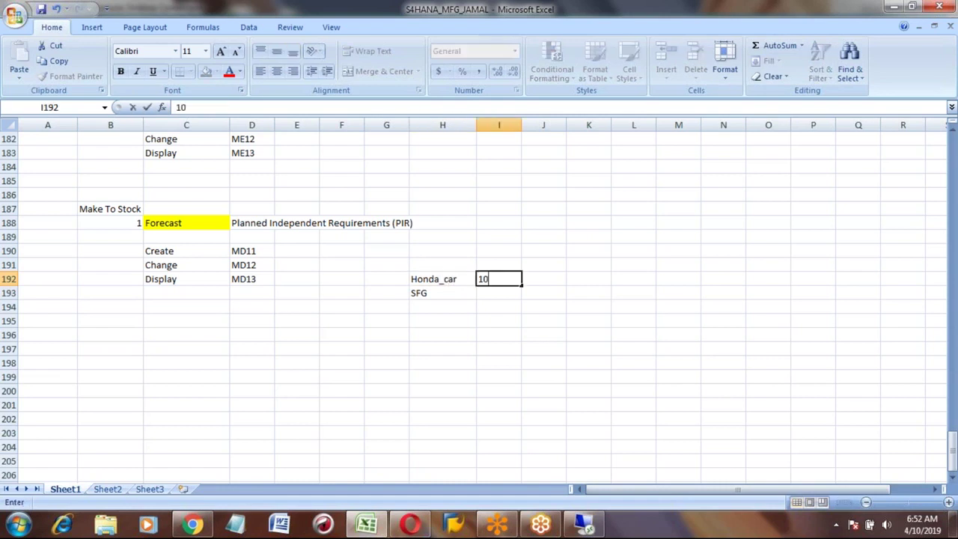
key(Return)
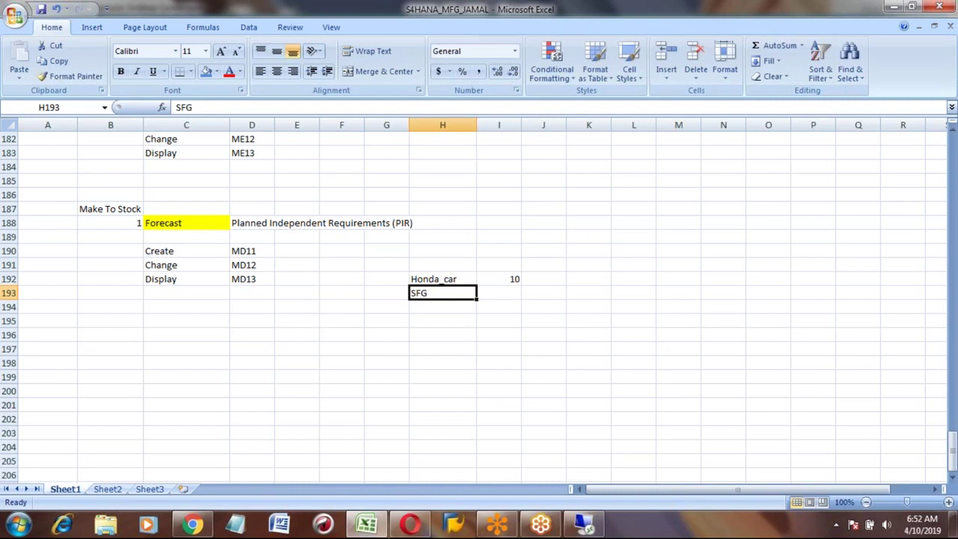
Step: Replace the SFG label in H193 with Engine and enter a quantity of 10 in I193
text(Engine)
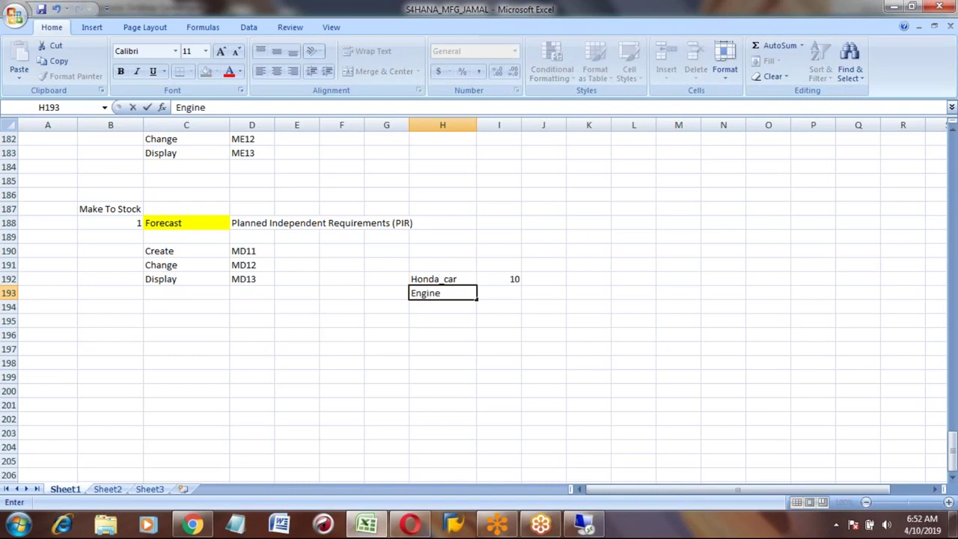
key(Tab)
text(10)
key(Down)
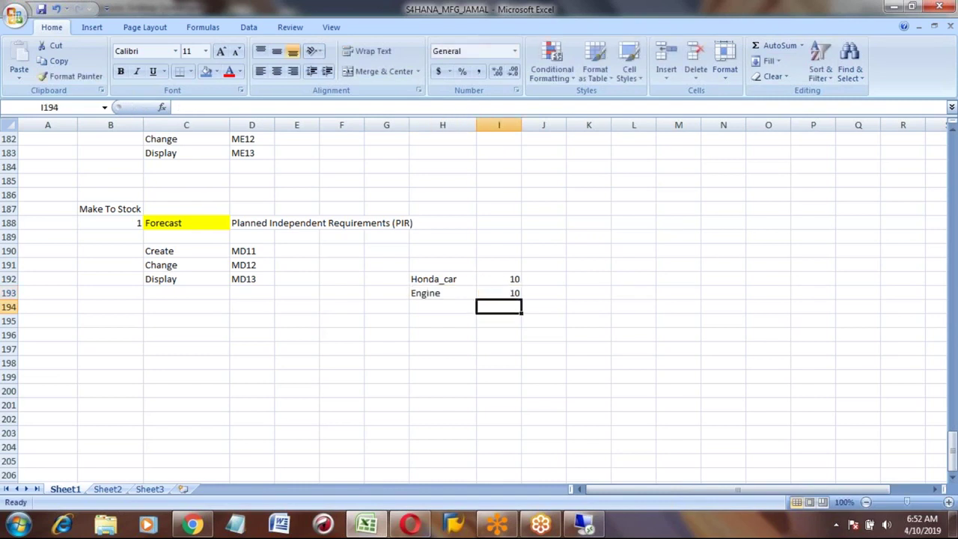
Step: Compare the Honda_car and Engine example rows in H192:I193
key(Up)
key(Left)
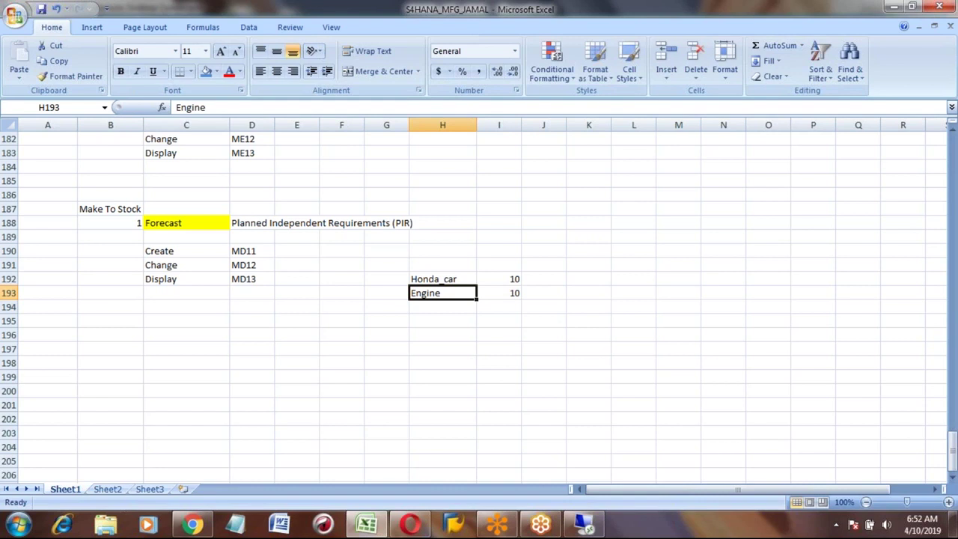
key(shift+Right)
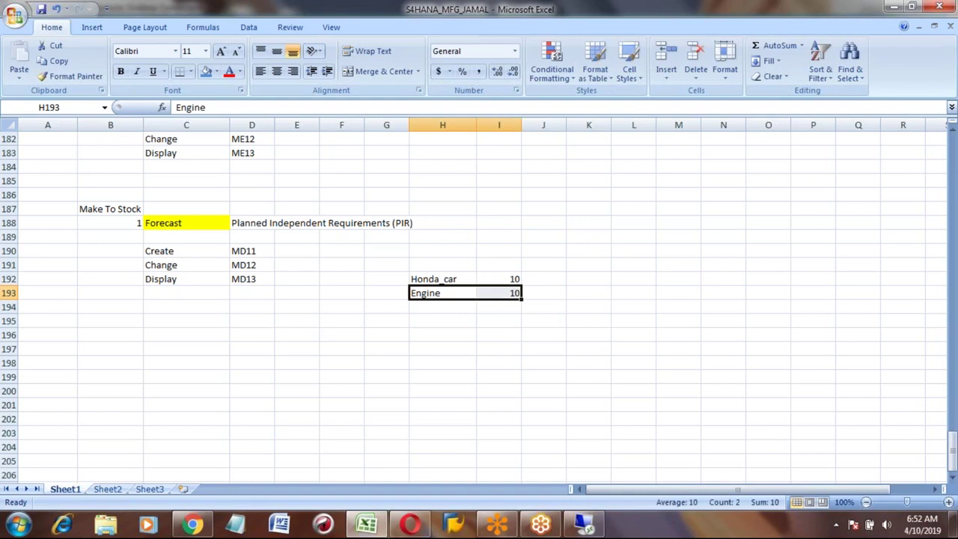
key(Up)
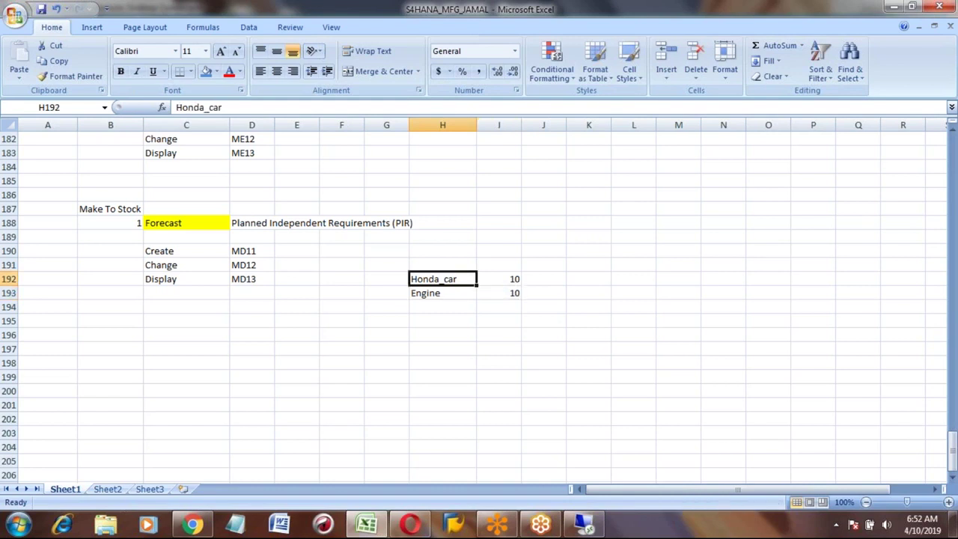
key(Down)
key(Up)
key(Down)
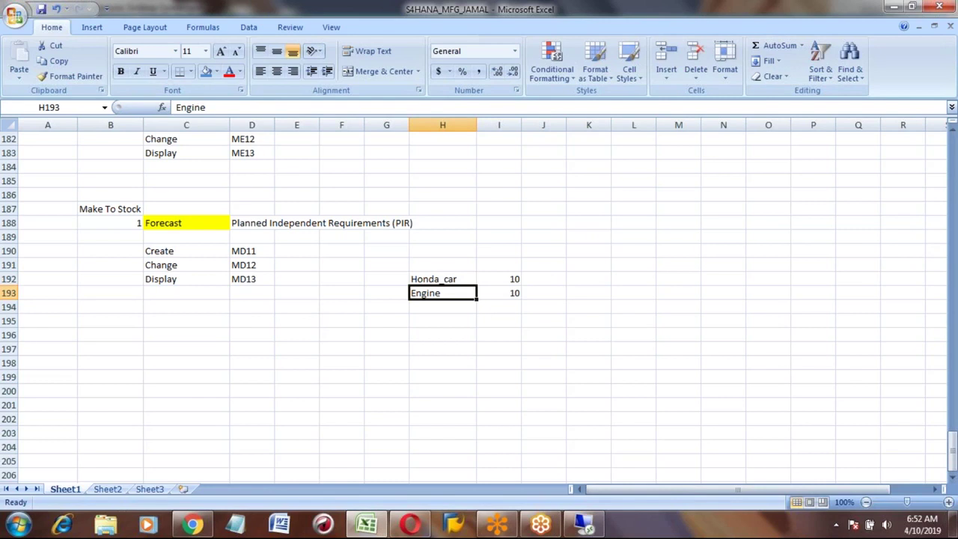
key(Up)
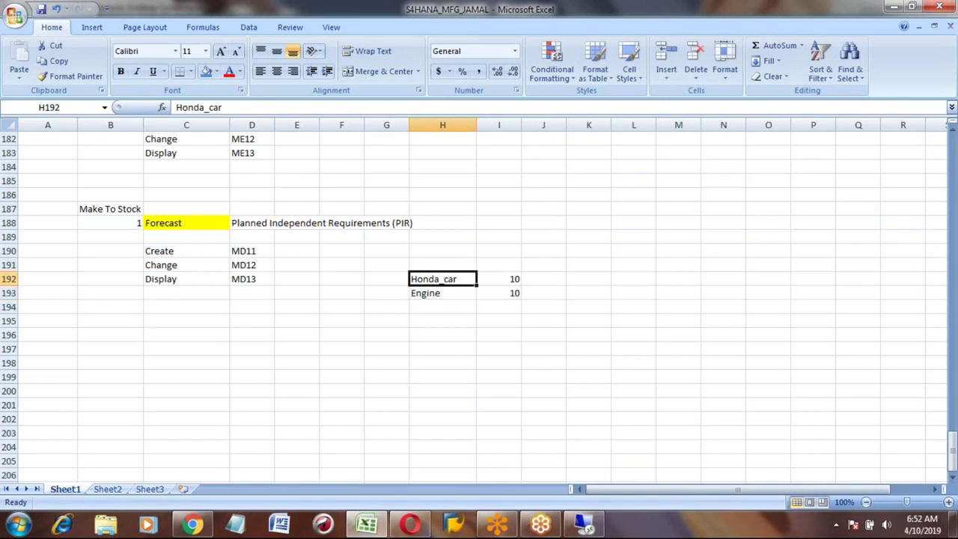
click(443, 293)
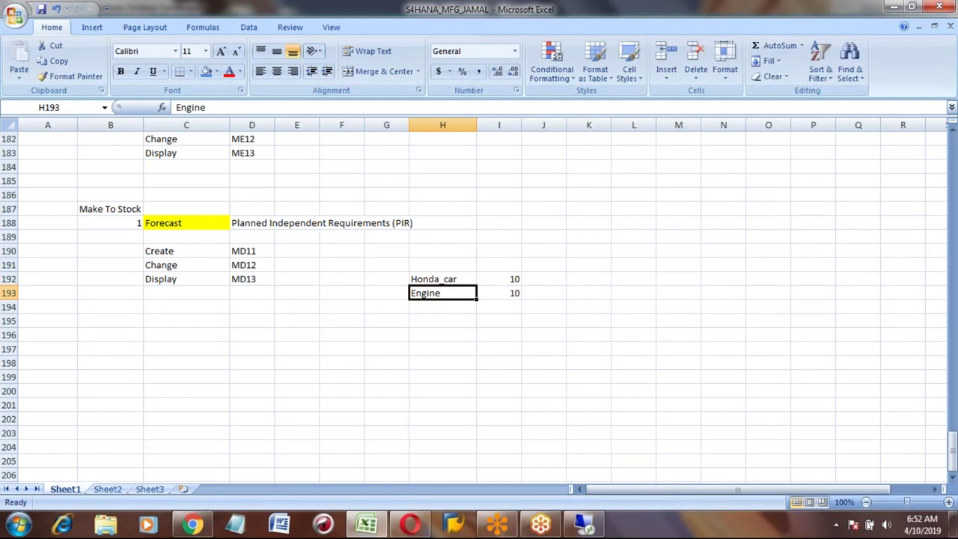
click(434, 279)
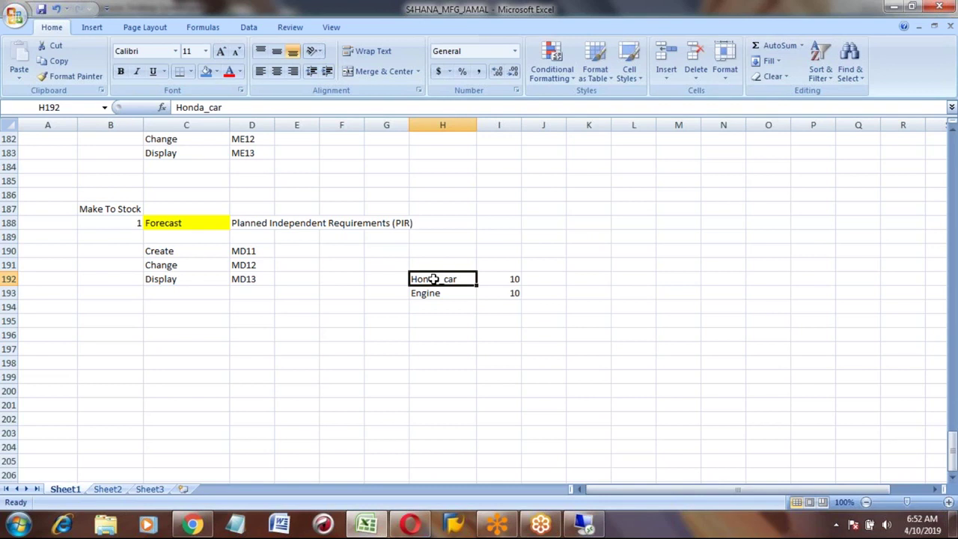
click(453, 309)
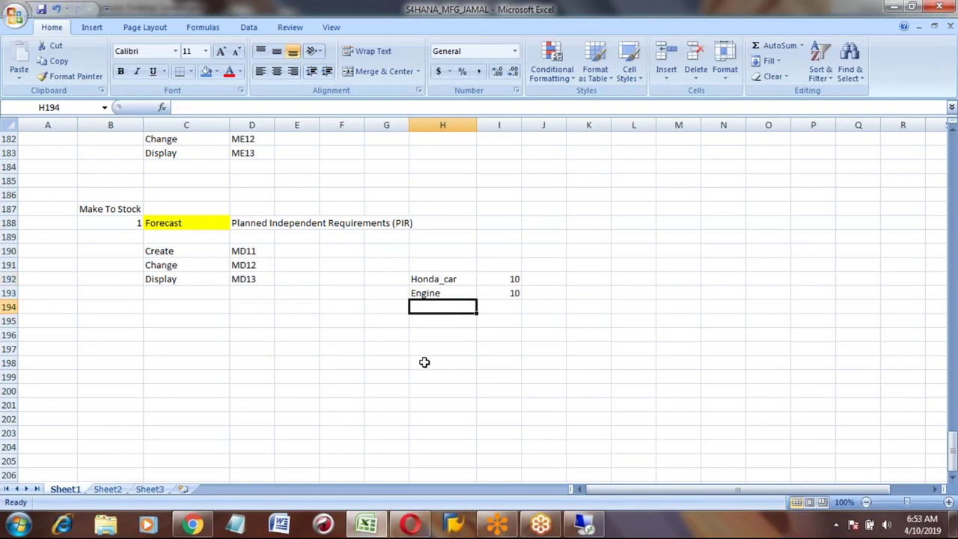
Step: Switch to SAP and locate MD61 - Create under Logistics > Production > Production Planning > Demand Management > Planned Independent Requirements
key(alt+Tab)
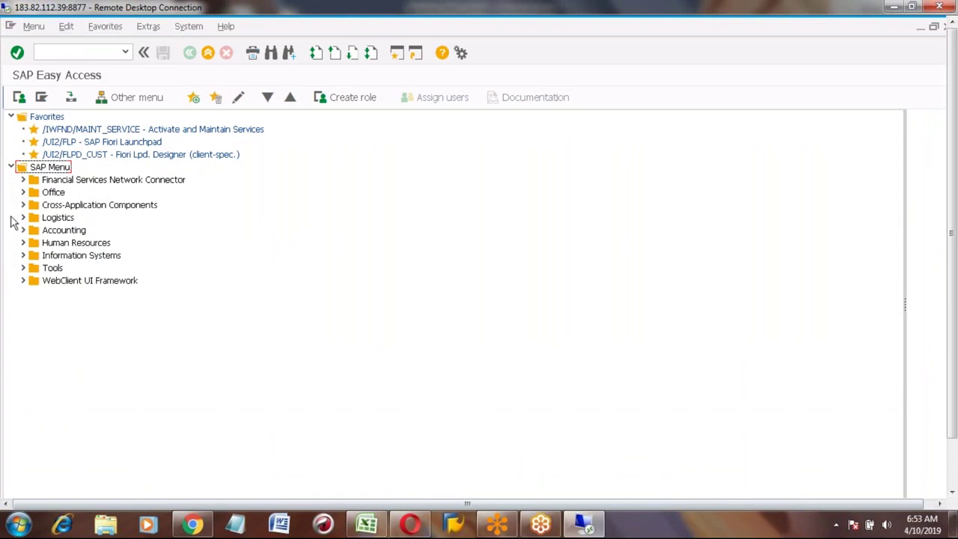
click(23, 218)
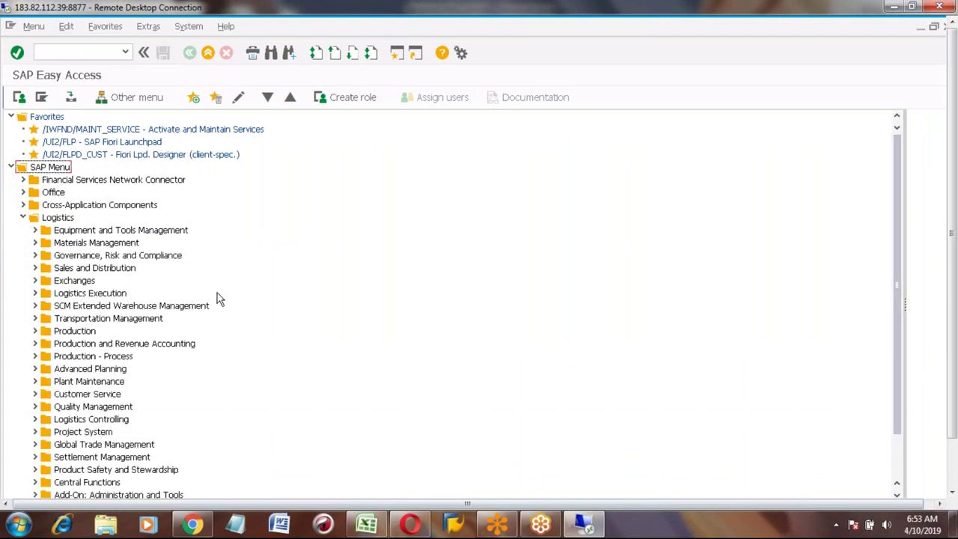
click(35, 332)
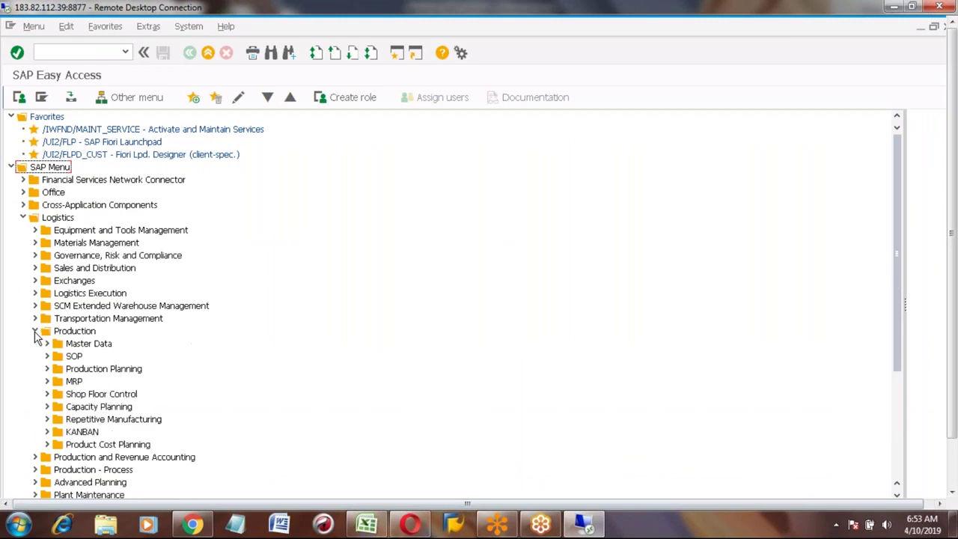
click(46, 369)
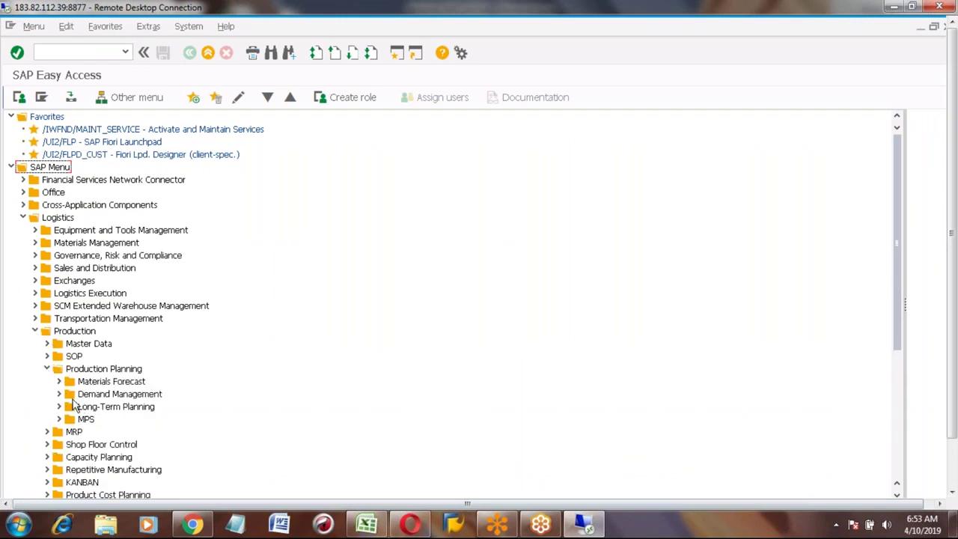
click(59, 395)
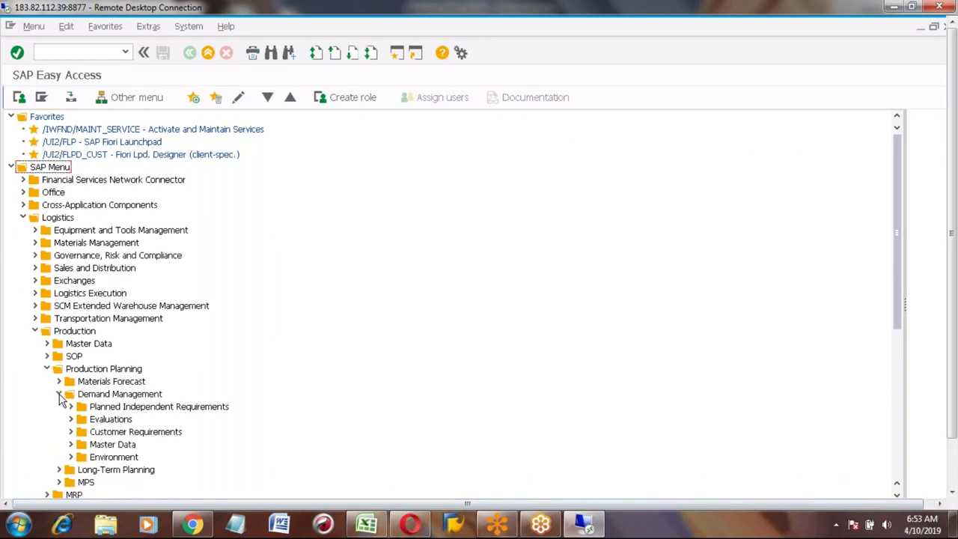
click(157, 408)
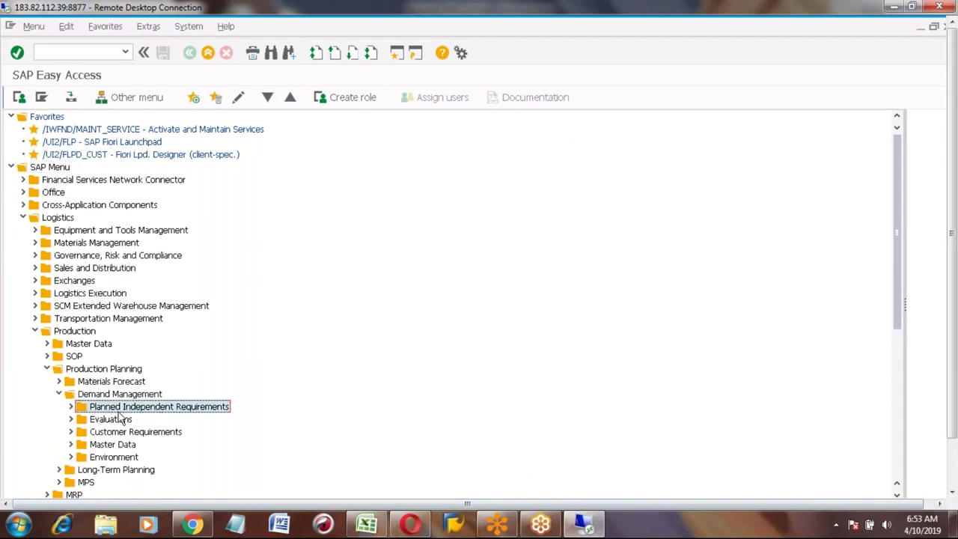
click(71, 407)
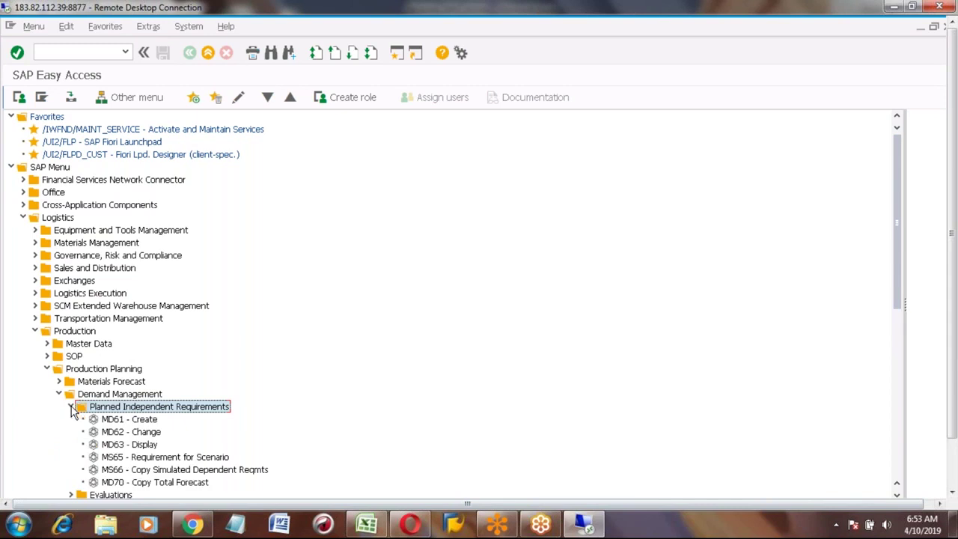
click(140, 422)
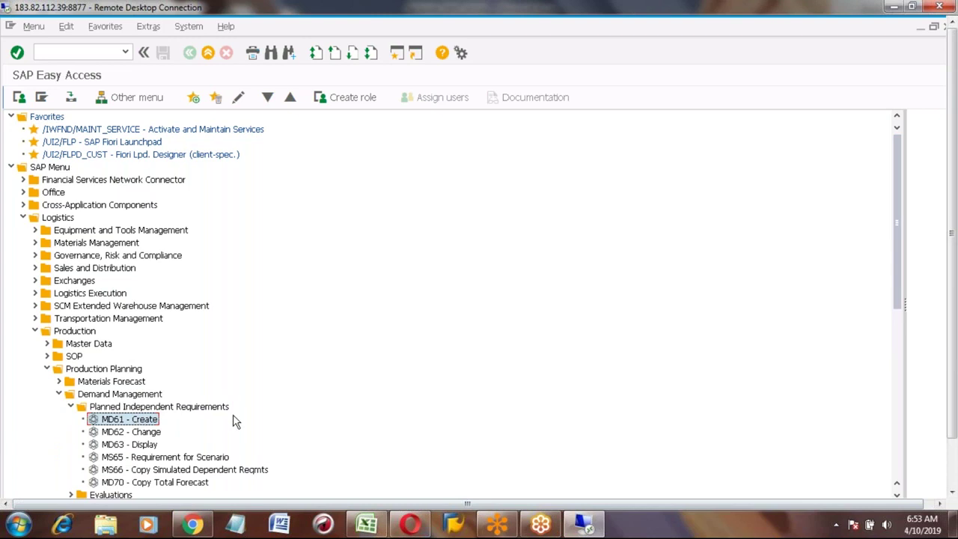
Step: Switch back to the Excel workbook and correct the Create transaction code in D190 to MD61
key(alt+Tab)
click(246, 251)
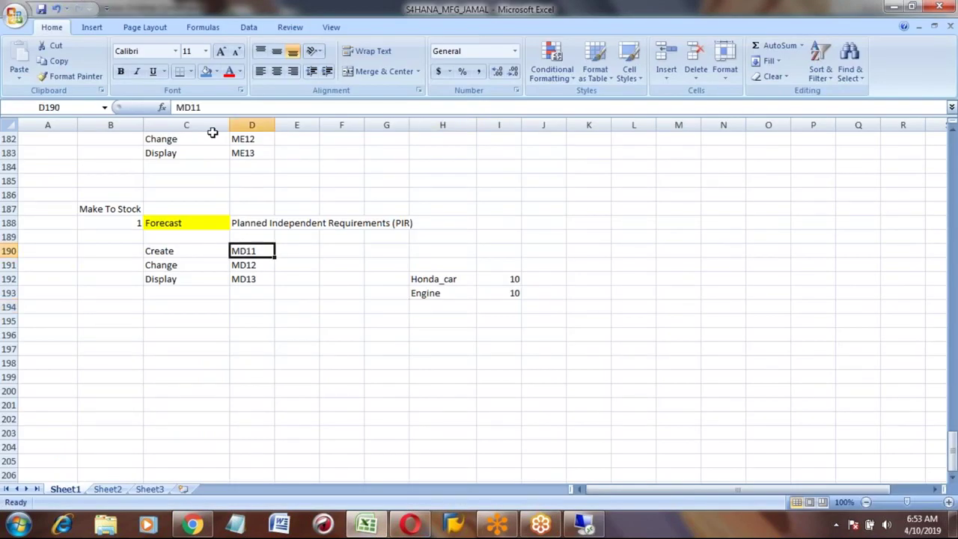
click(196, 107)
key(BackSpace)
text(6)
key(Return)
Step: Correct the Change code in D191 to MD62 and the Display code in D192 to MD63
click(197, 107)
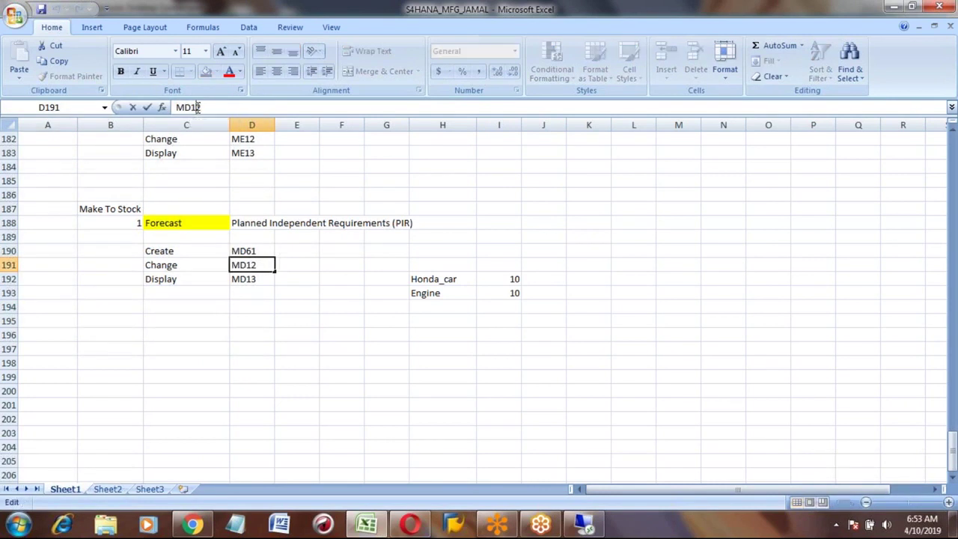
key(BackSpace)
text(6)
key(Return)
click(197, 107)
key(BackSpace)
text(6)
key(Return)
Step: Return to SAP and open the MD61 - Create transaction for Planned Independent Requirements
click(584, 524)
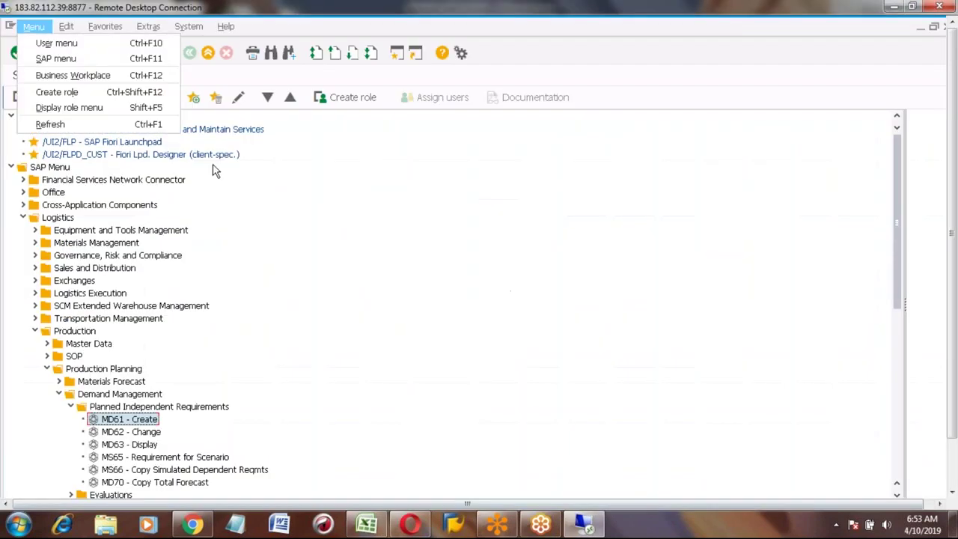
click(125, 436)
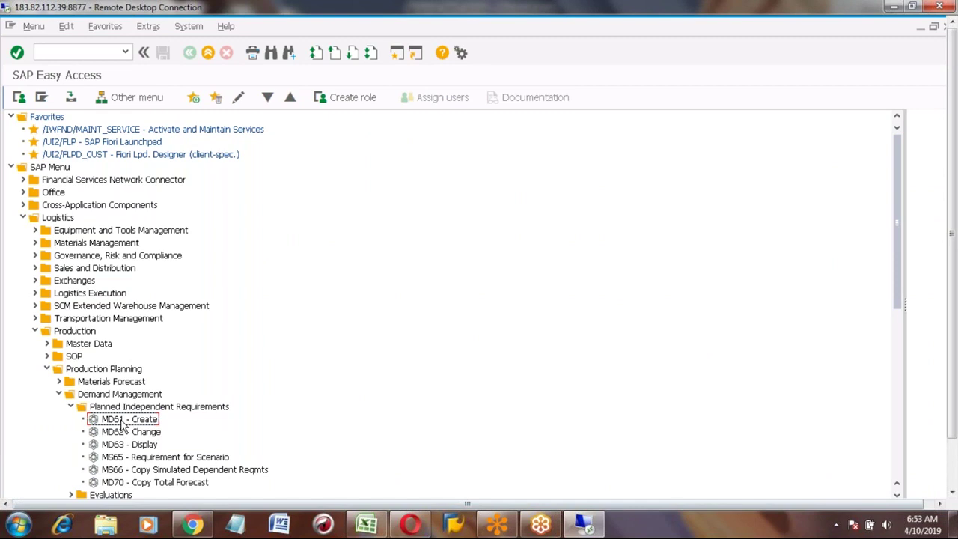
double_click(123, 422)
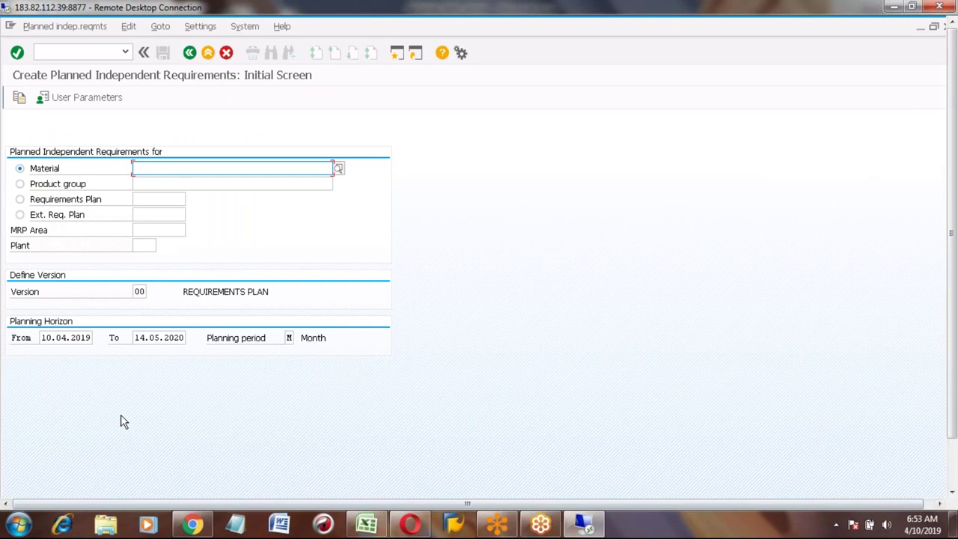
Step: Enter the material HONDA_CAR and plant 3001 for the planned independent requirements
click(173, 169)
text(HON)
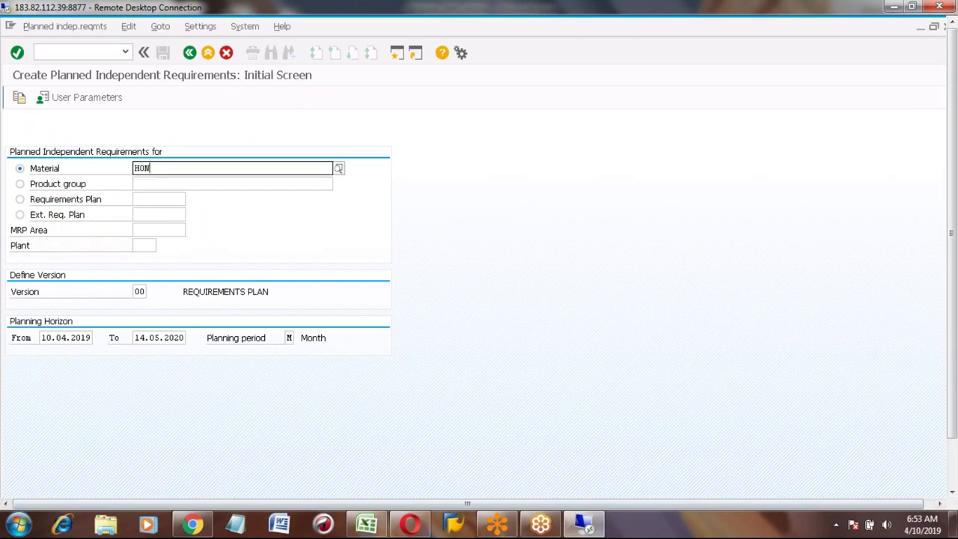
text(DA_)
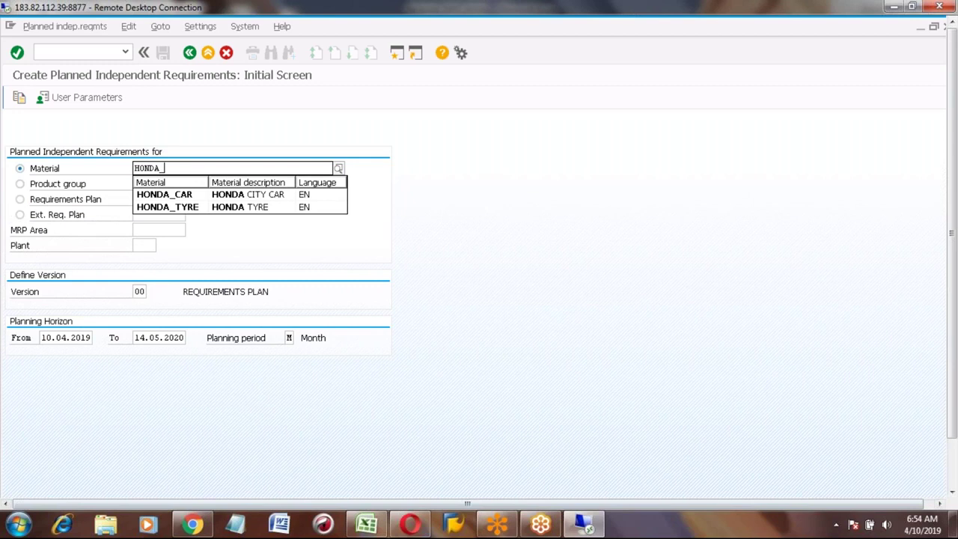
key(Down)
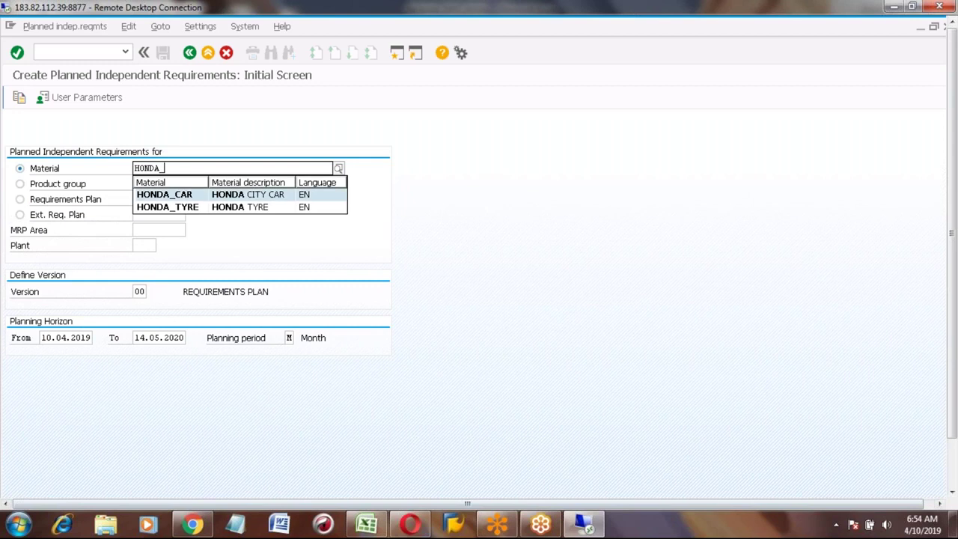
key(Return)
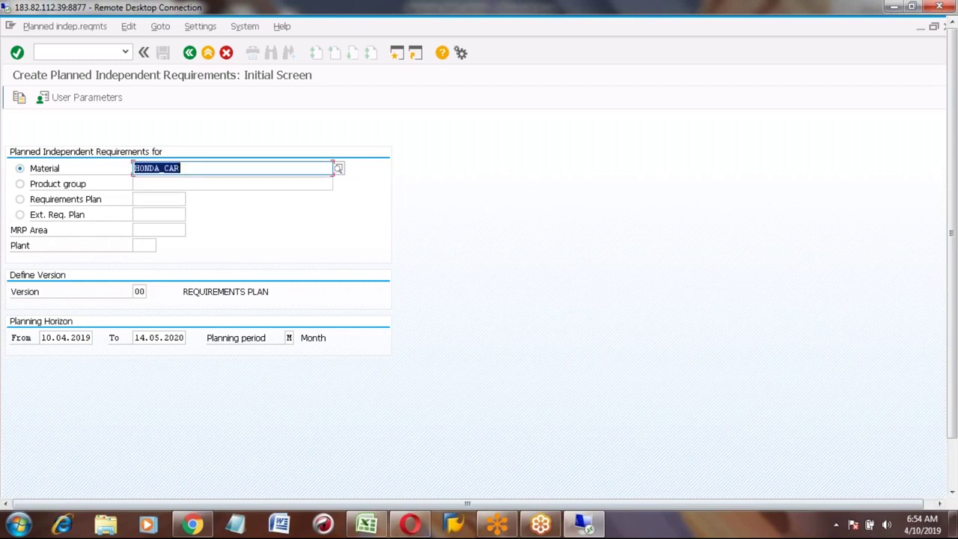
click(141, 244)
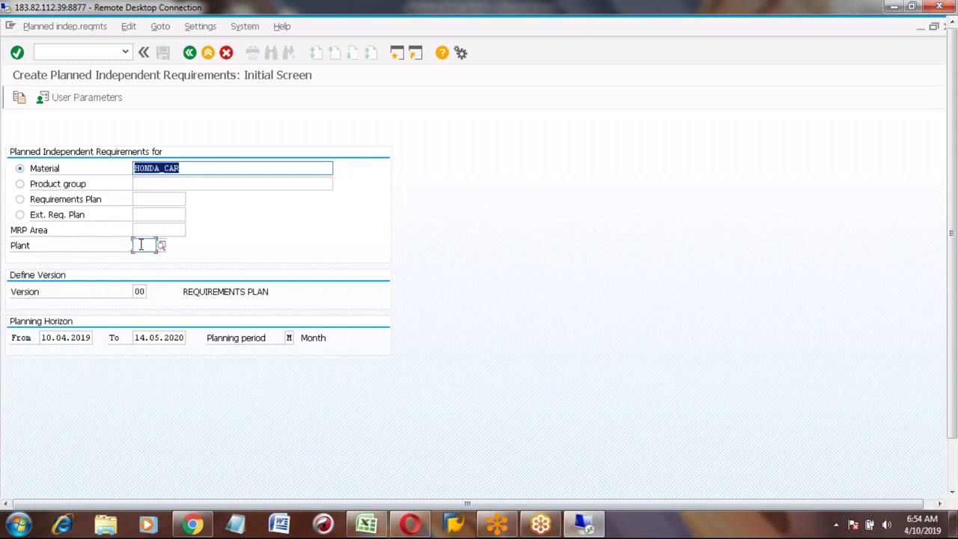
text(3001)
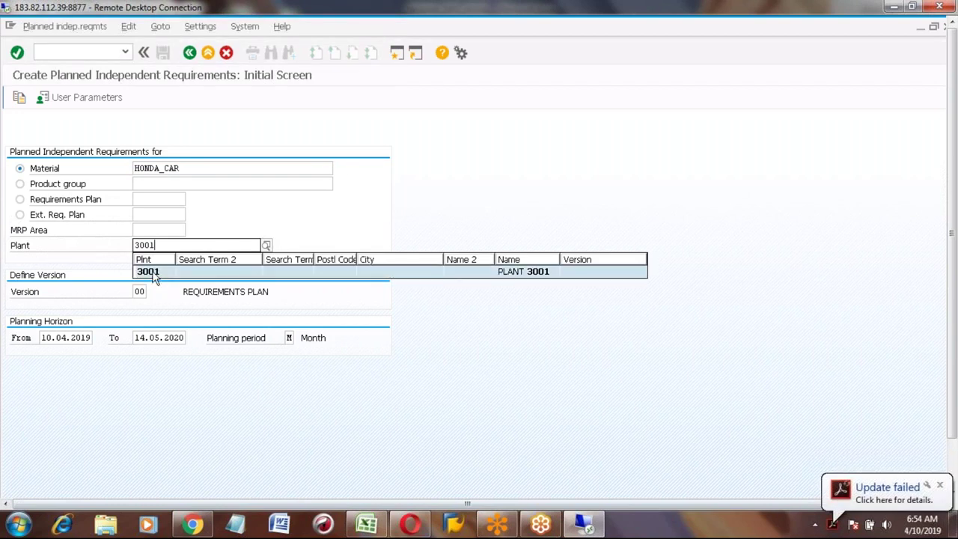
click(155, 275)
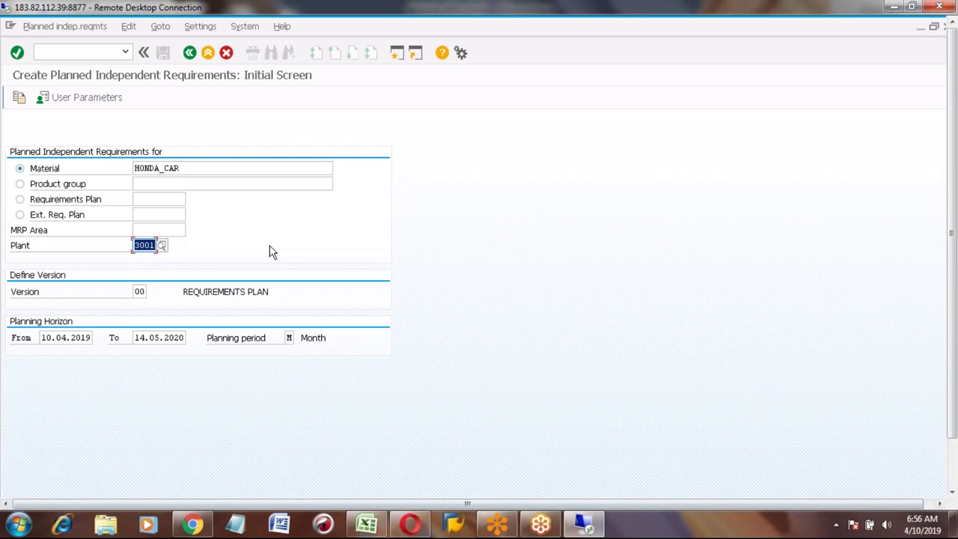
Step: Review the material and the From and To dates of the planning horizon
click(184, 169)
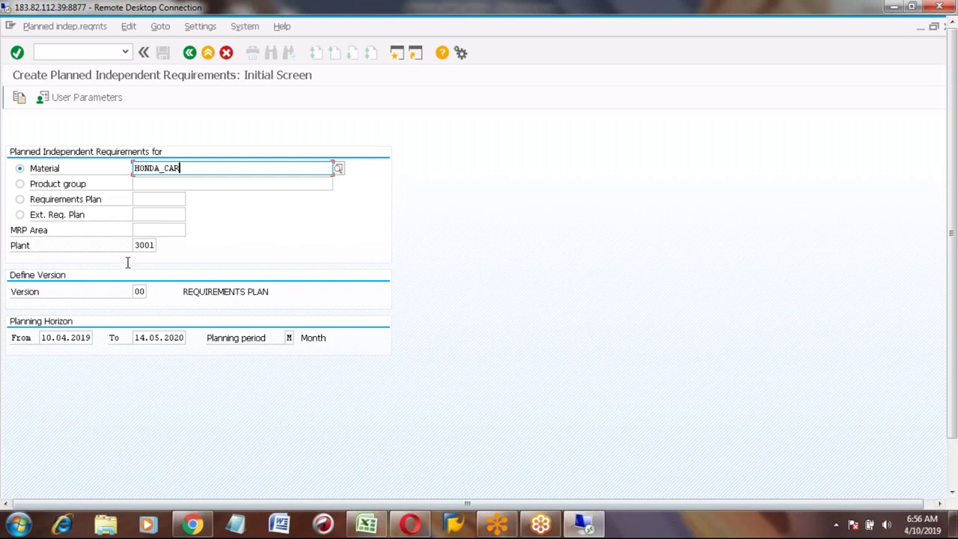
click(42, 337)
click(72, 337)
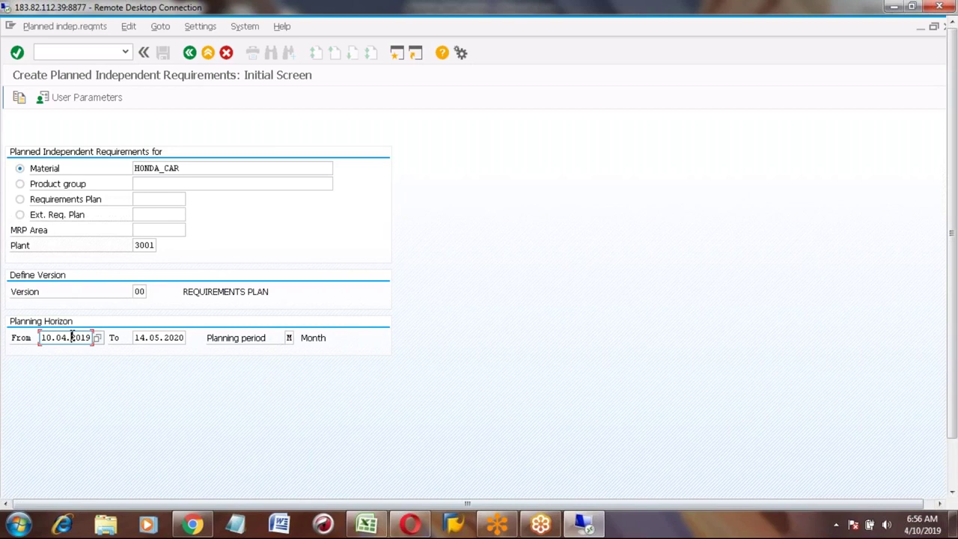
click(154, 339)
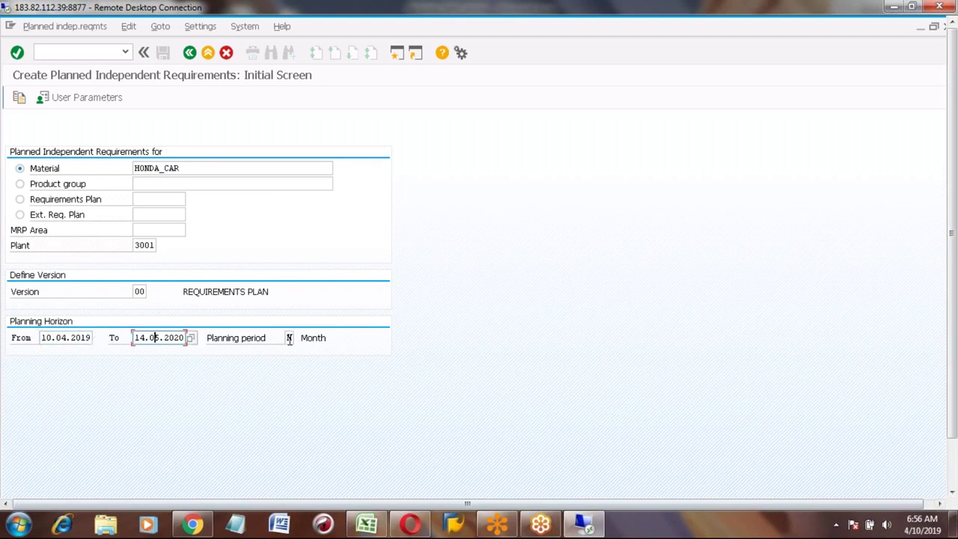
Step: Choose M (Month format) from the possible planning period values and open the planning table
click(289, 339)
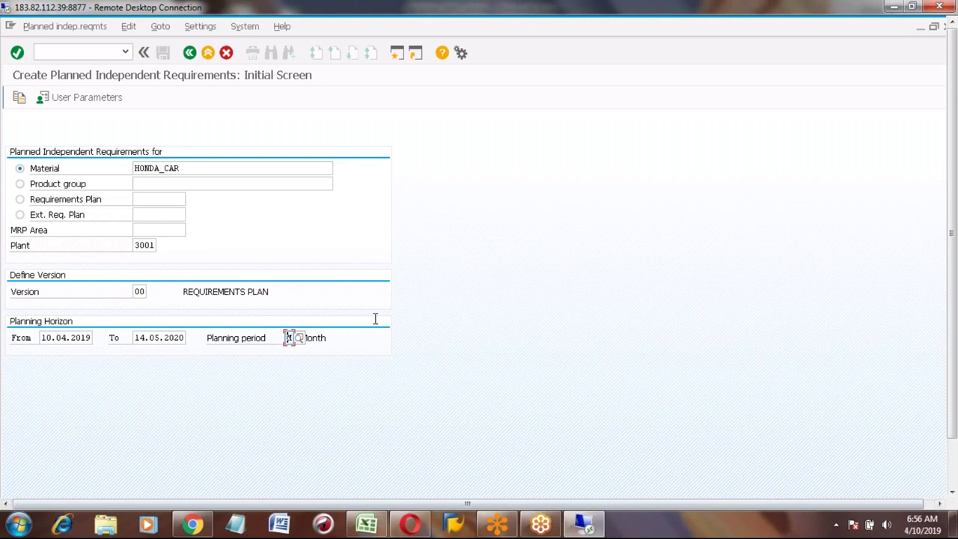
click(301, 339)
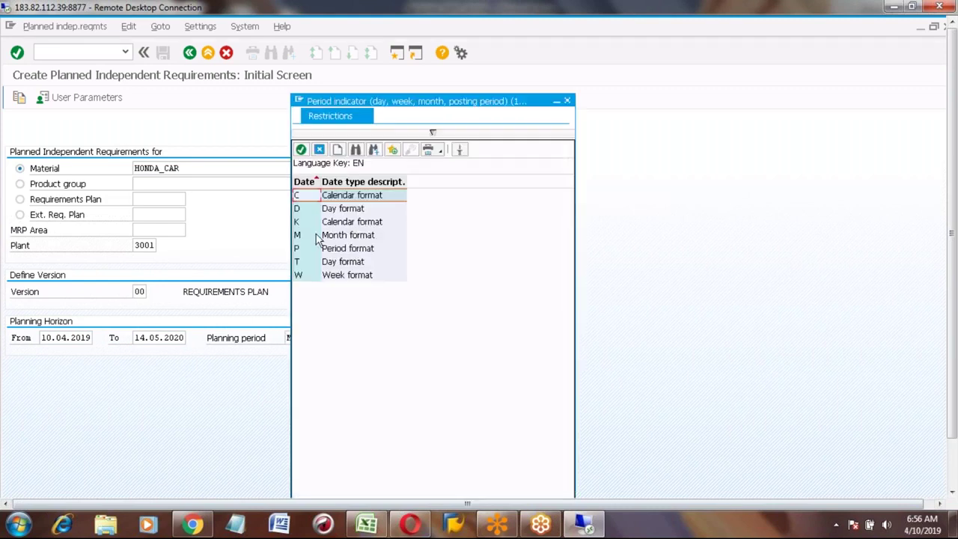
click(313, 237)
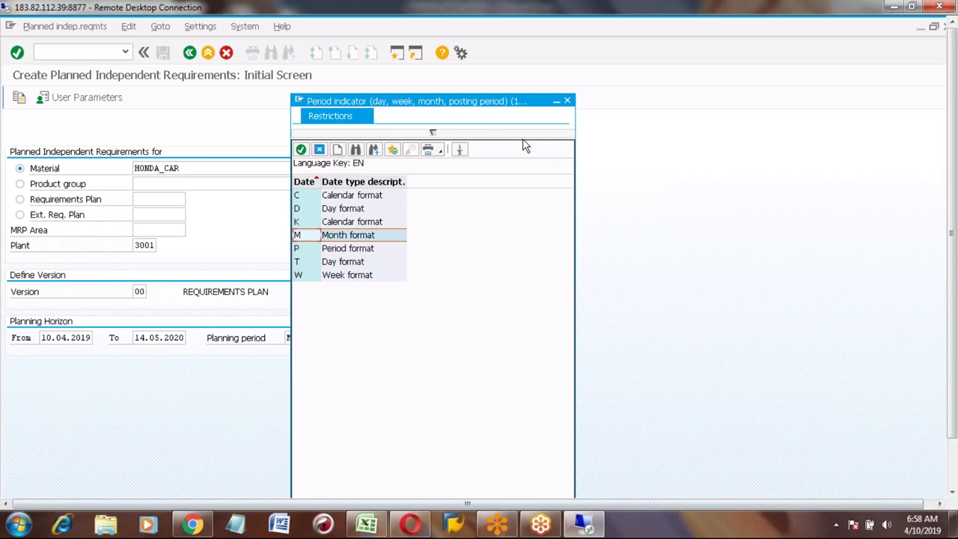
drag(462, 107, 515, 102)
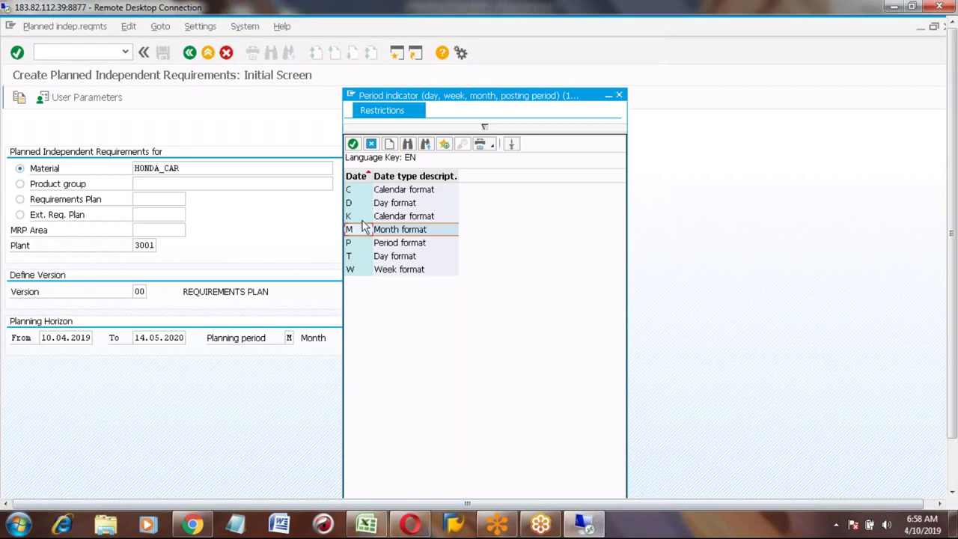
click(362, 271)
click(355, 253)
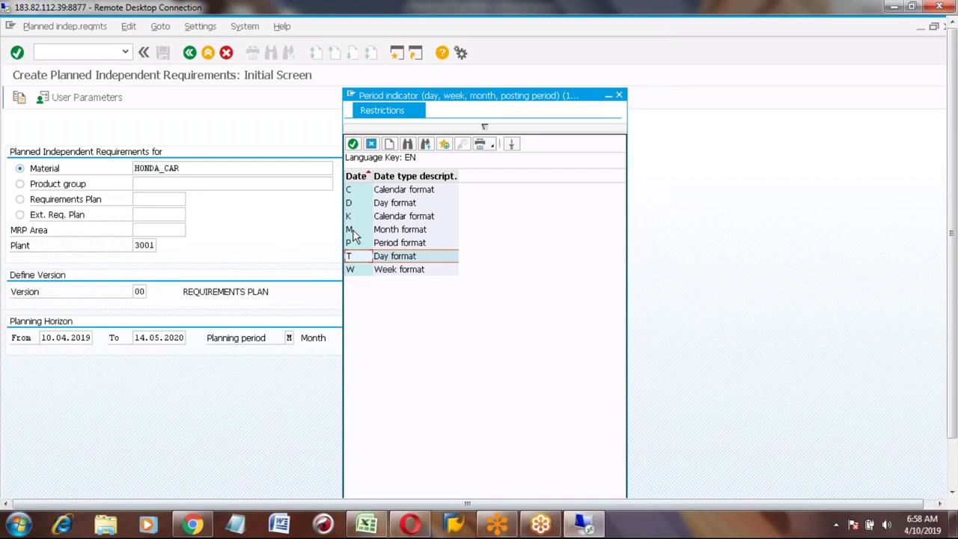
double_click(353, 231)
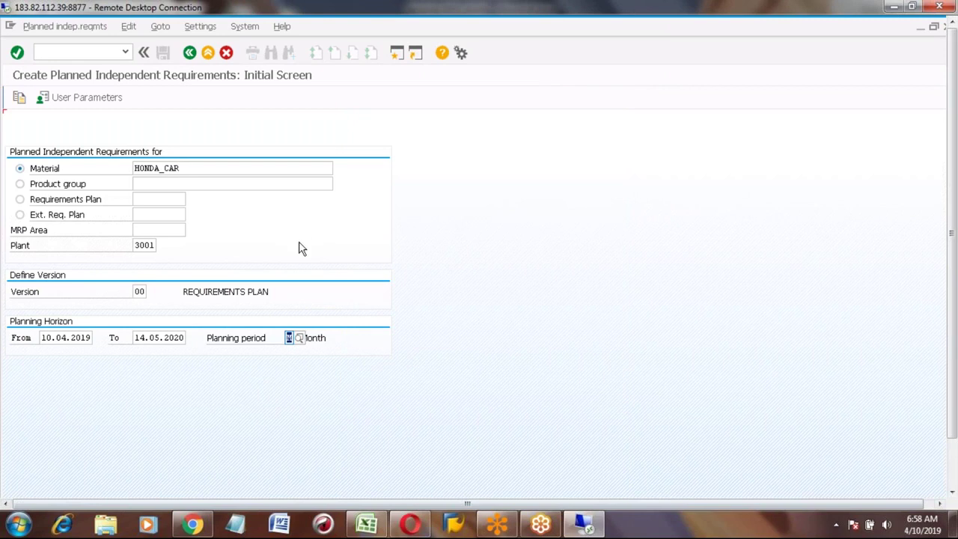
key(Return)
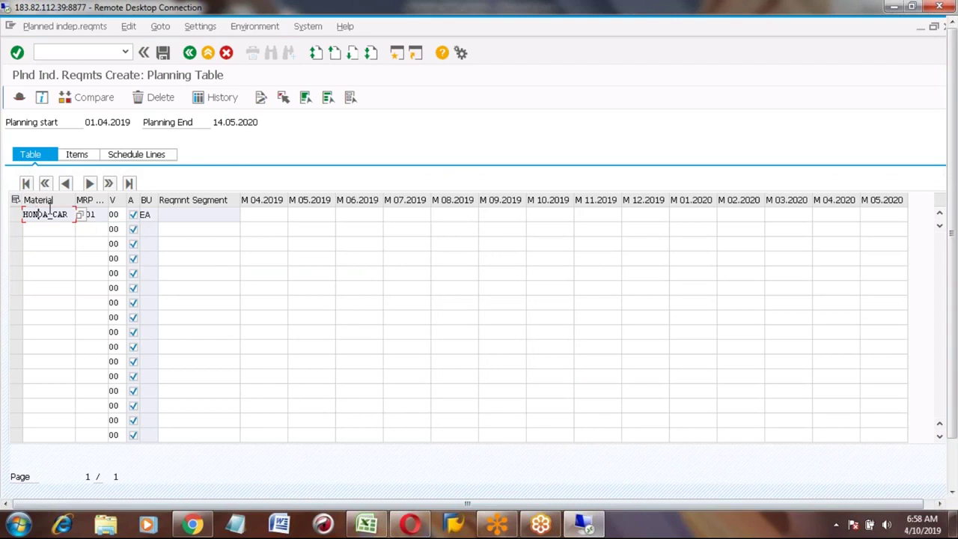
Step: Examine the HONDA_CAR row's plant and the monthly columns M 04.2019 through M 07.2019 and M 05.2020
click(96, 214)
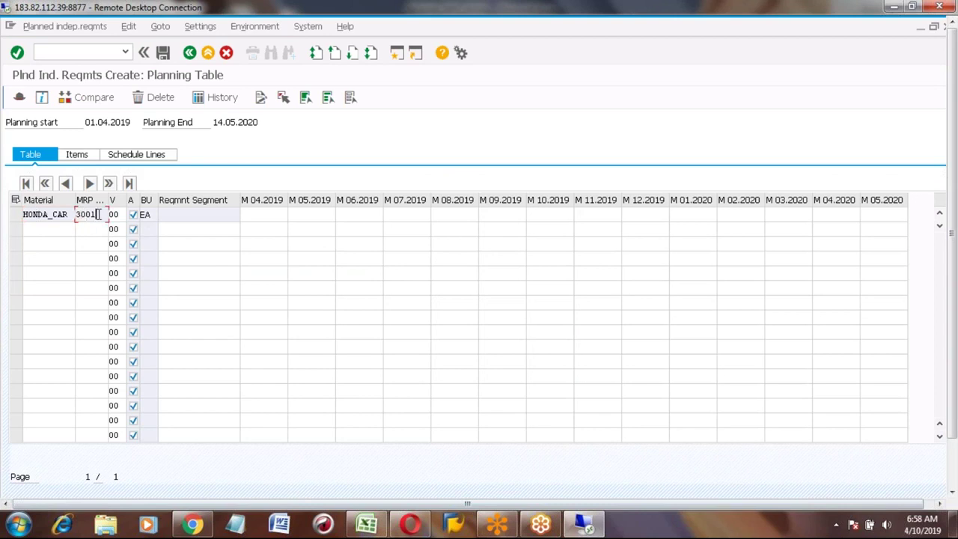
click(272, 200)
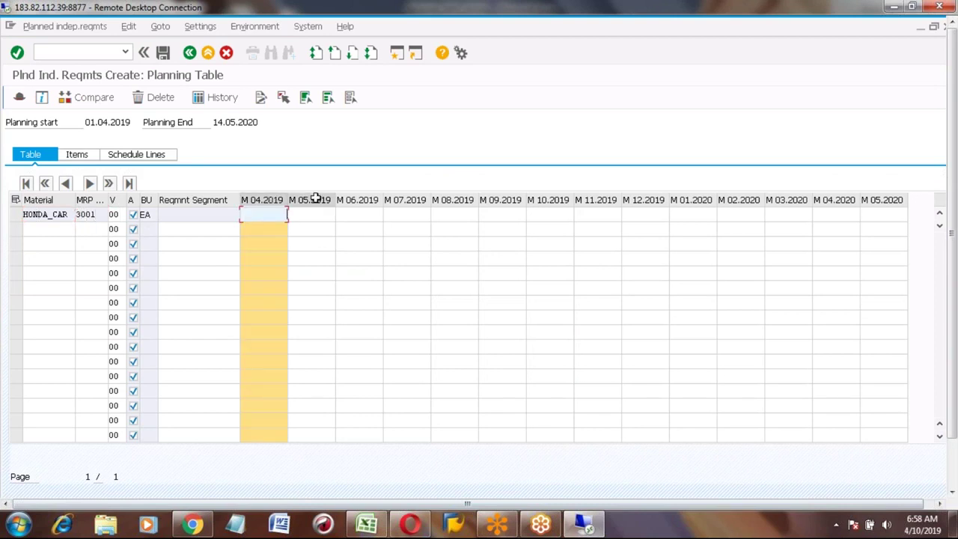
ctrl+click(316, 199)
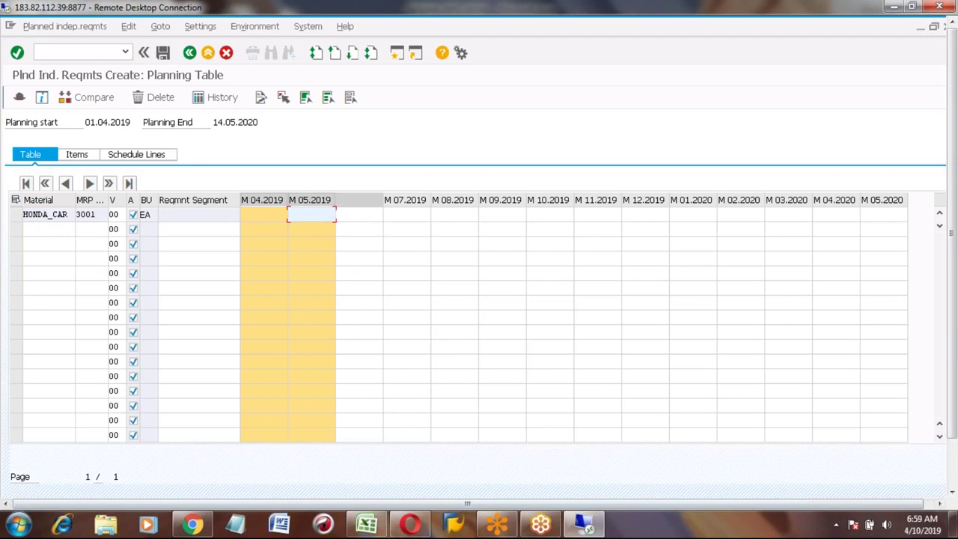
ctrl+click(367, 197)
ctrl+click(412, 196)
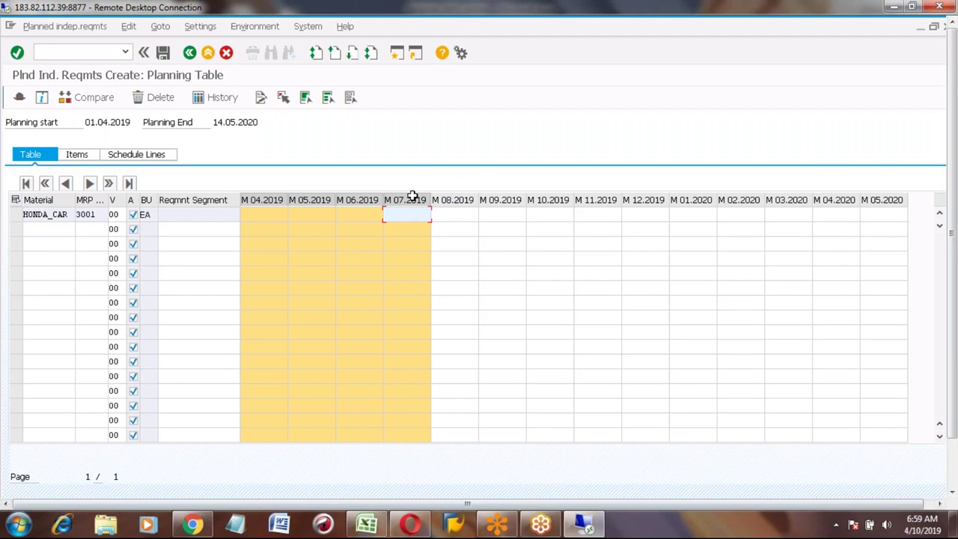
ctrl+click(888, 201)
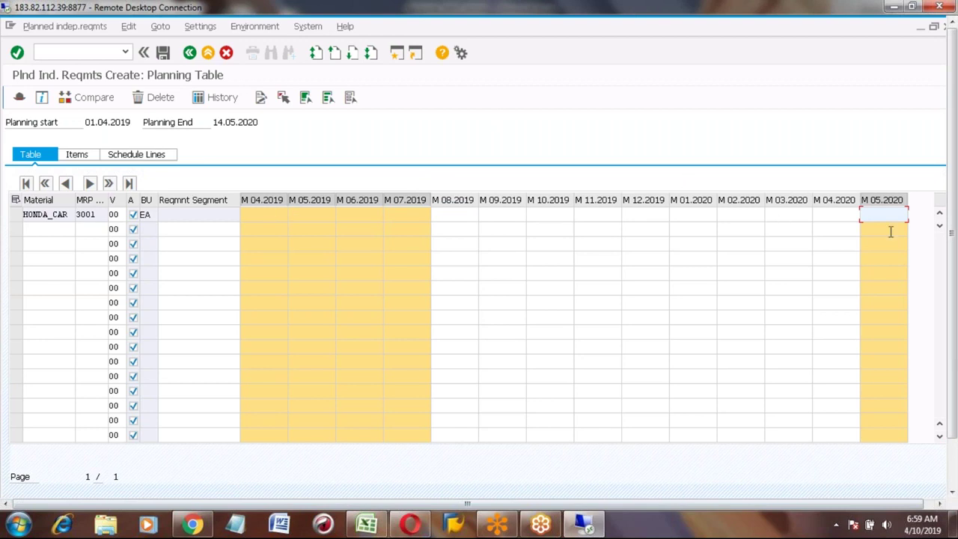
Step: Leave the planning table without saving, recheck the From and To dates of the planning horizon, and reopen the table
click(249, 215)
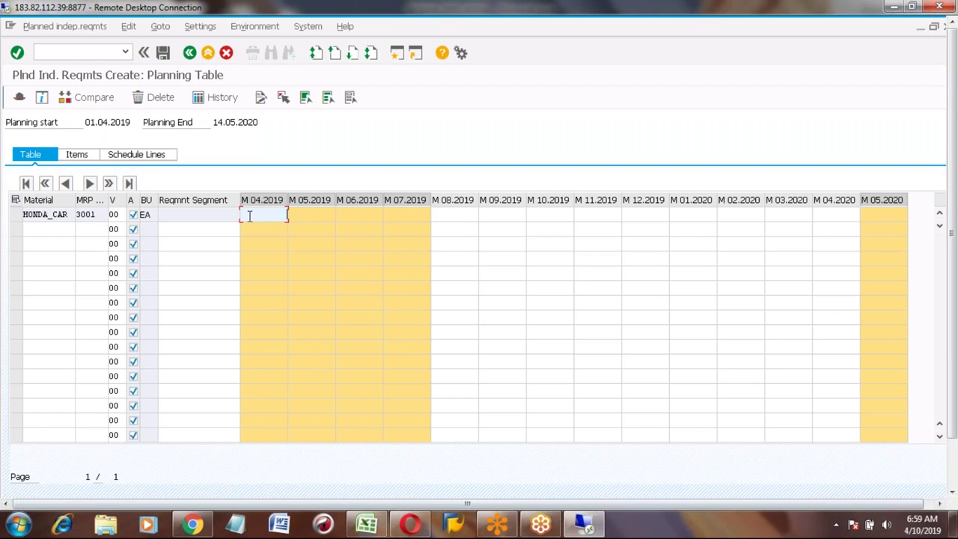
click(190, 54)
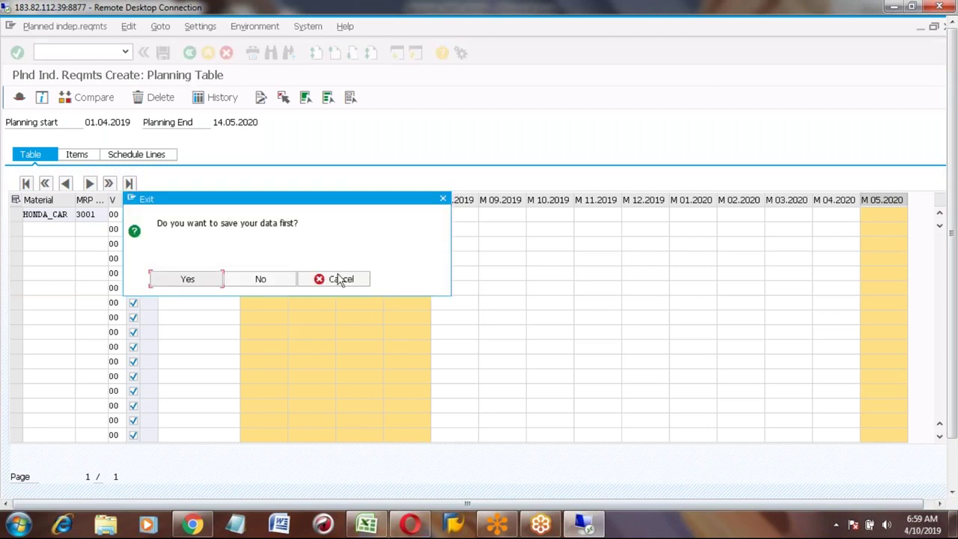
click(268, 279)
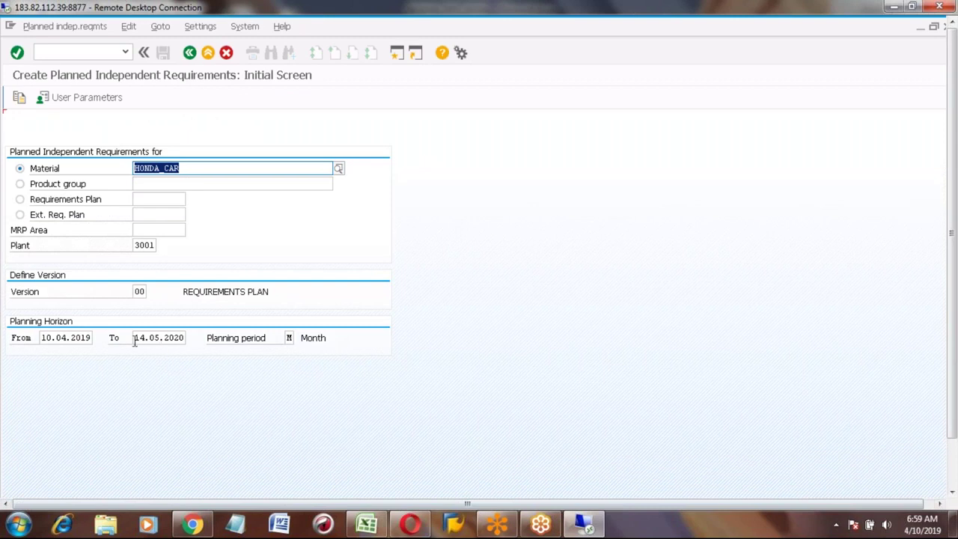
click(57, 338)
click(163, 341)
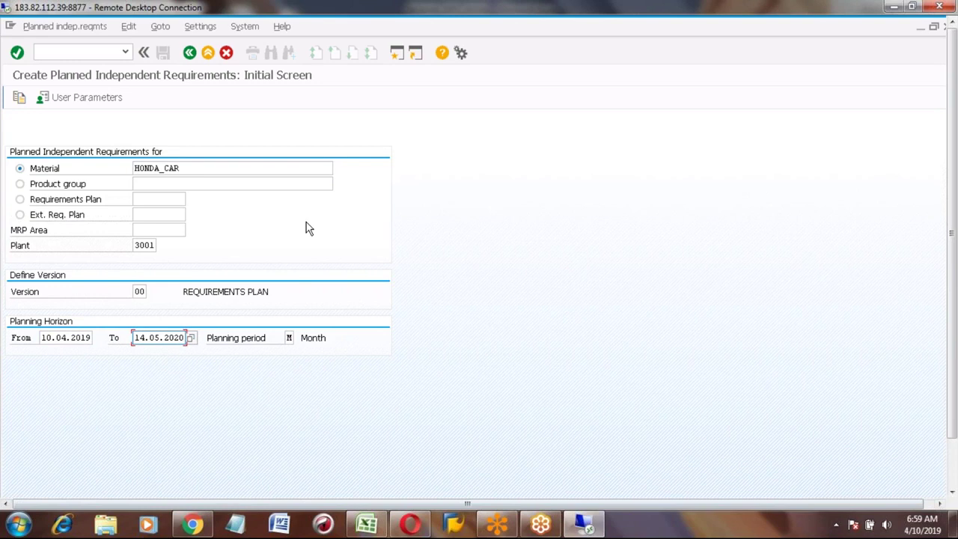
key(Return)
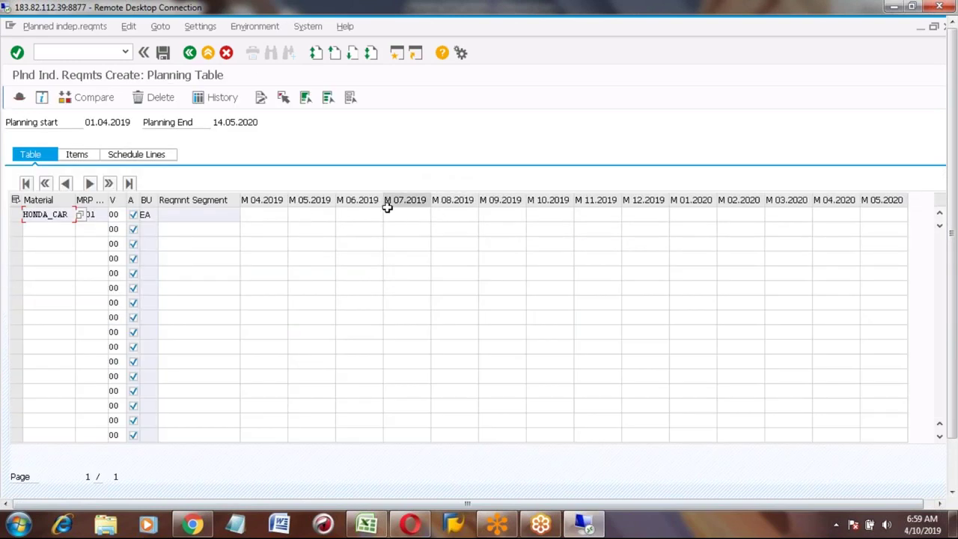
Step: Enter planned quantities for HONDA_CAR of 100 in M 04.2019 and 110 in M 05.2019
click(264, 213)
text(100)
key(Tab)
text(110)
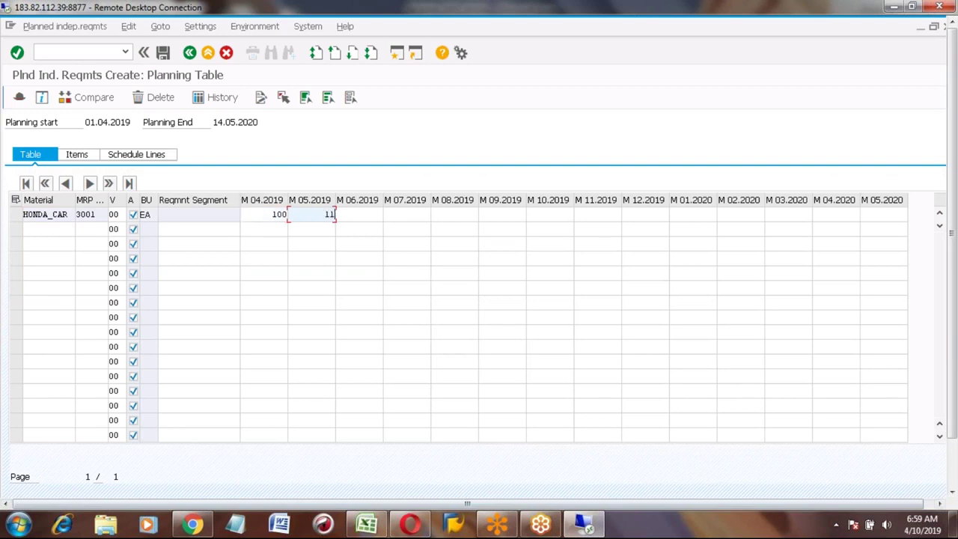
click(357, 215)
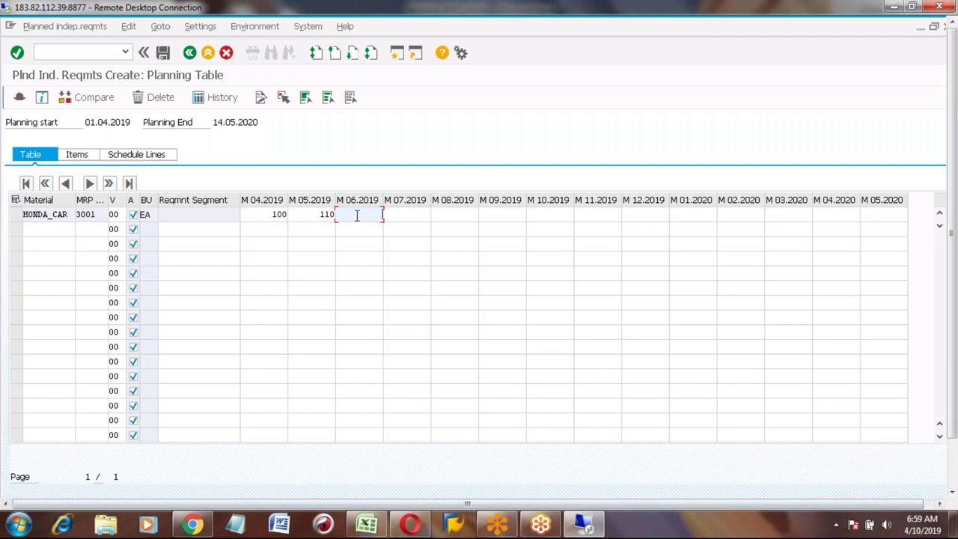
click(274, 216)
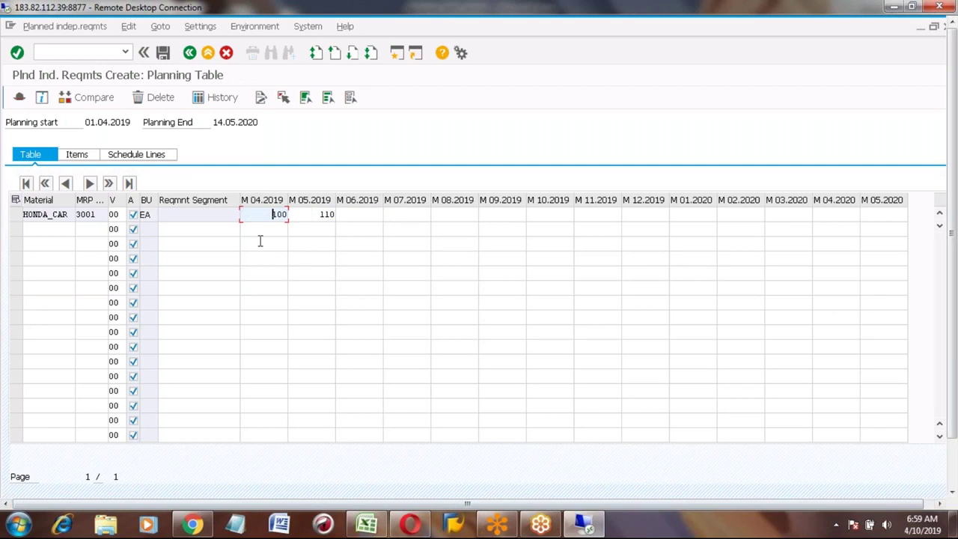
click(255, 199)
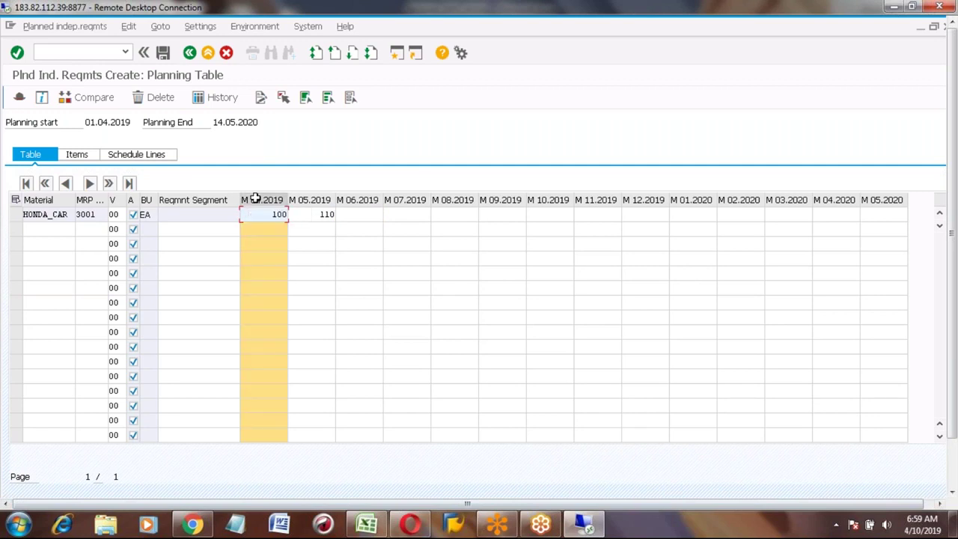
click(268, 215)
ctrl+click(310, 200)
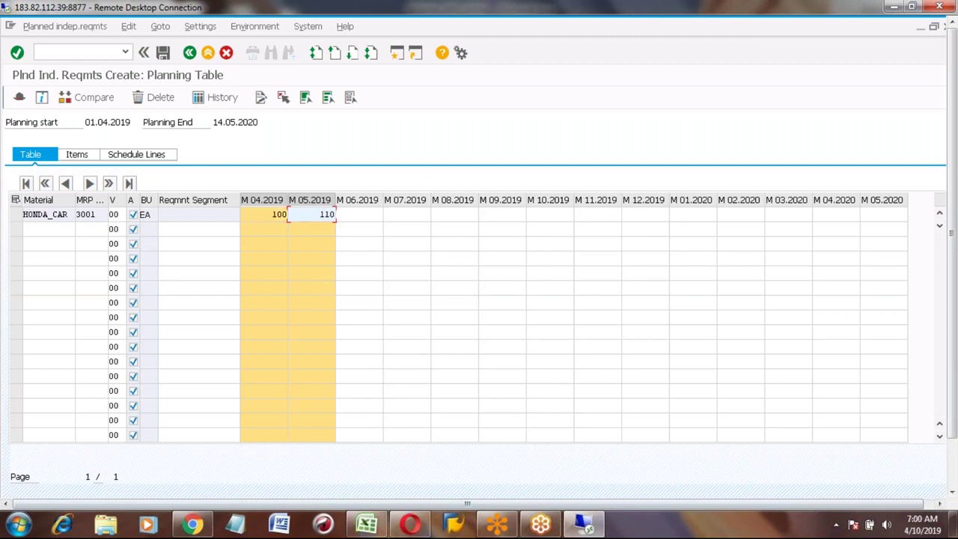
click(319, 214)
Step: Enter planned quantities for HONDA_CAR of 150 in M 06.2019 and 100 in M 07.2019
click(349, 214)
text(150)
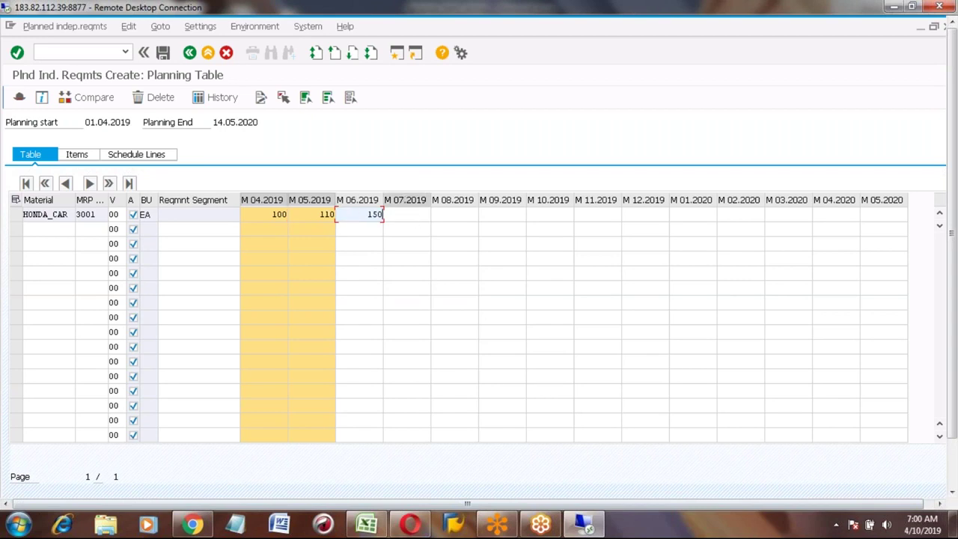
click(405, 200)
click(406, 215)
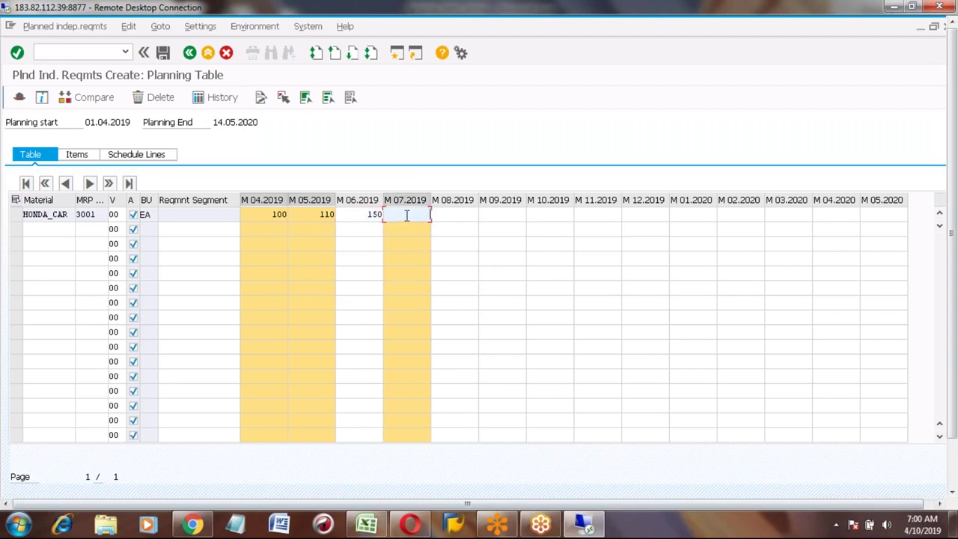
text(2)
key(BackSpace)
text(100)
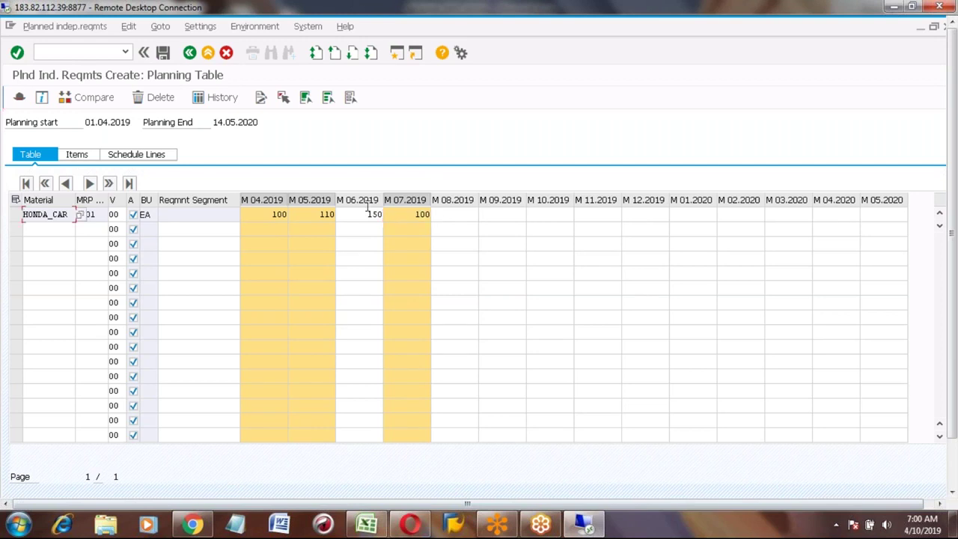
Step: Review the HONDA_CAR planned quantities month by month from M 04.2019 through M 07.2019 and clear the column highlighting
click(358, 199)
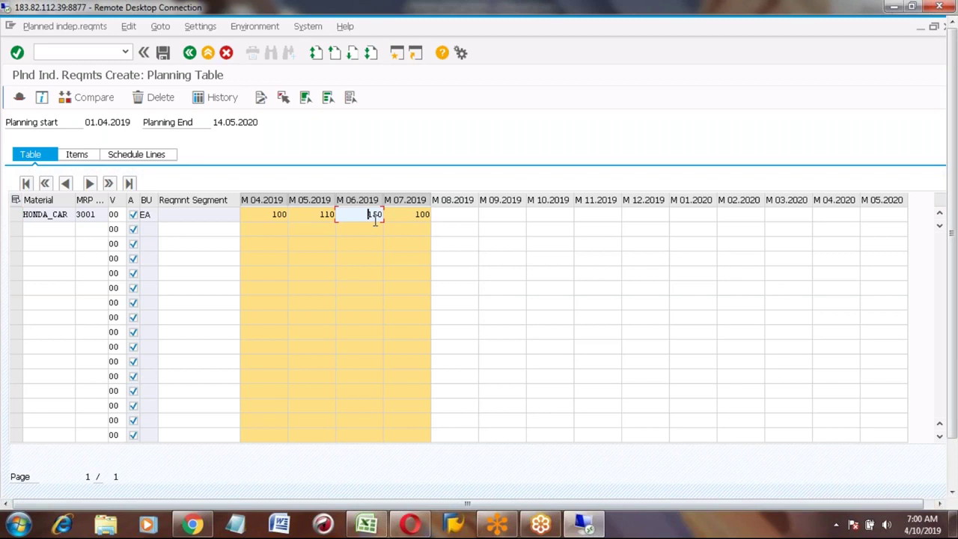
click(277, 215)
click(327, 215)
click(365, 215)
click(411, 215)
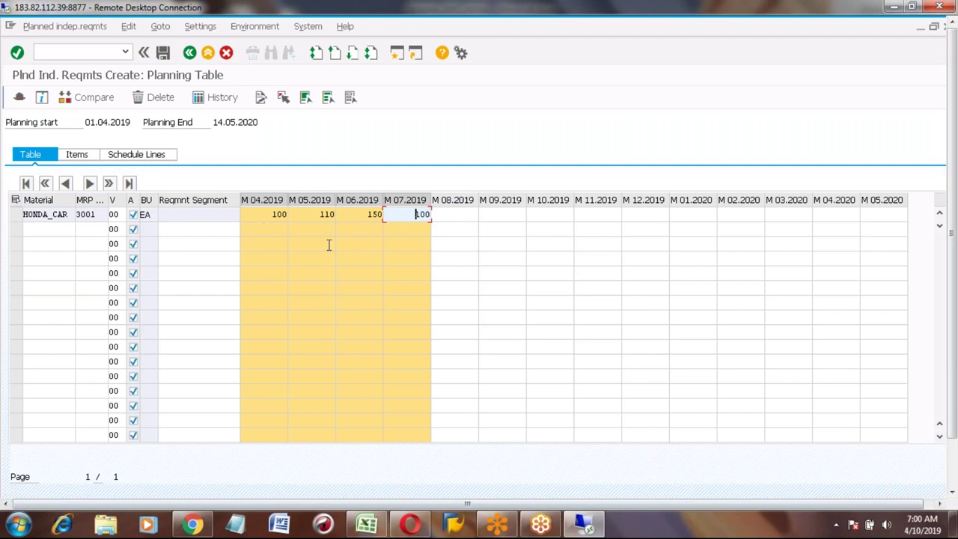
click(256, 200)
click(299, 198)
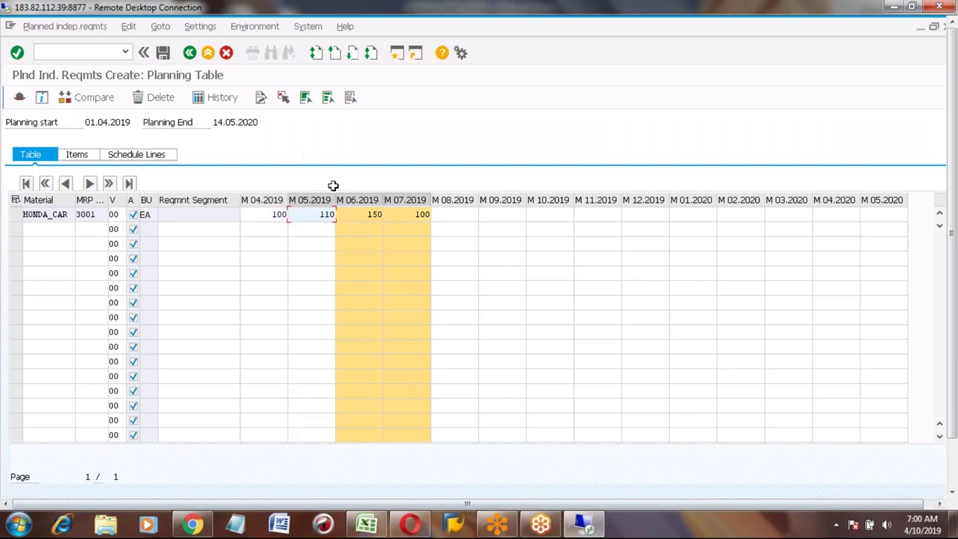
click(357, 202)
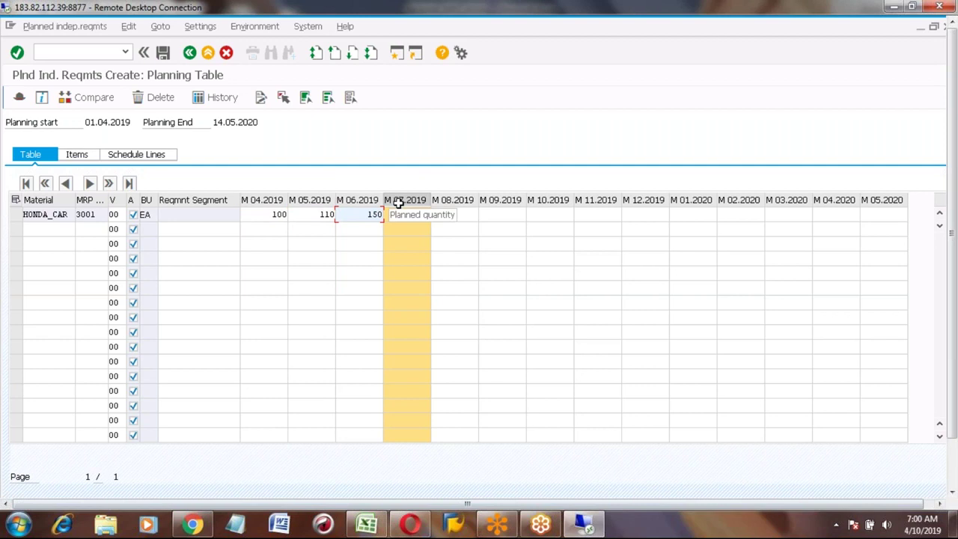
click(399, 202)
text(100)
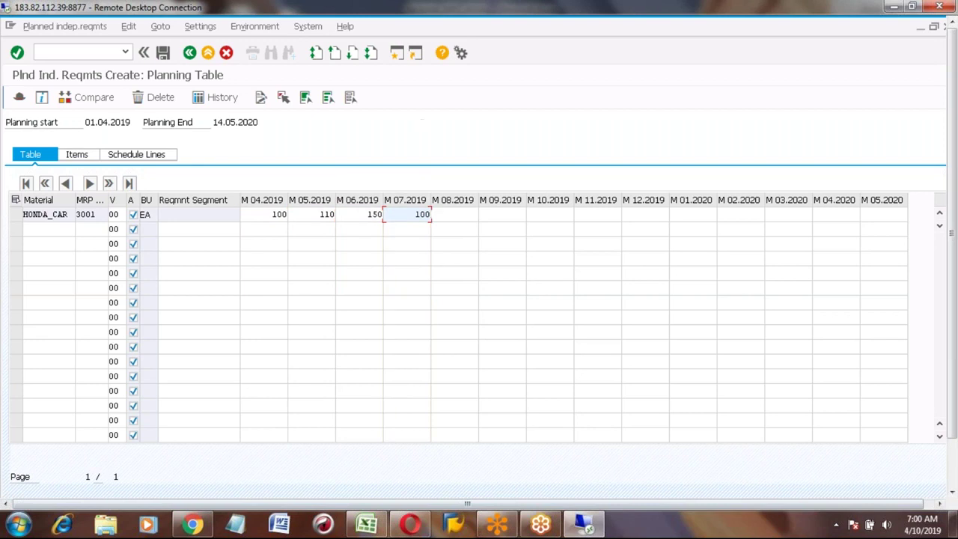
Step: Examine the possible version values for the HONDA_CAR row and close the list without choosing another version
click(121, 216)
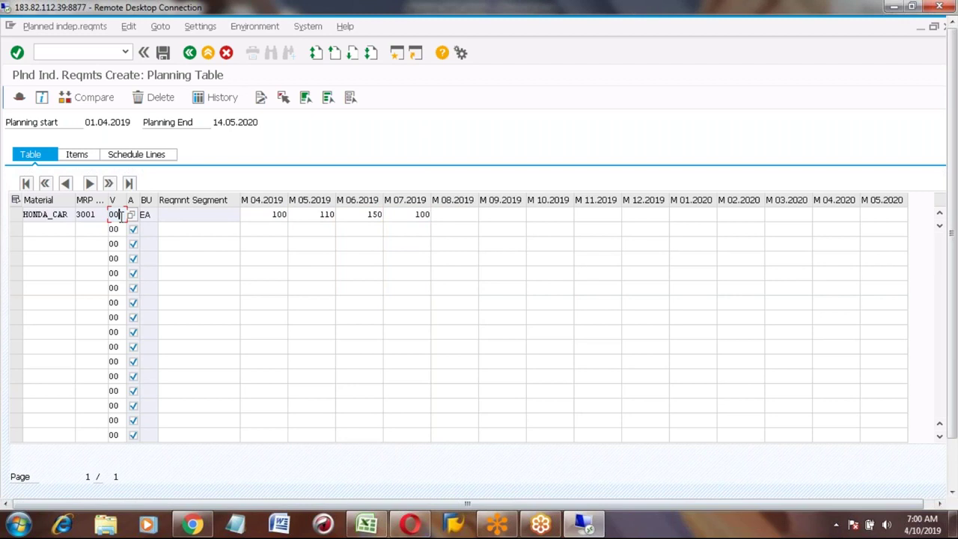
double_click(120, 216)
key(Return)
key(F4)
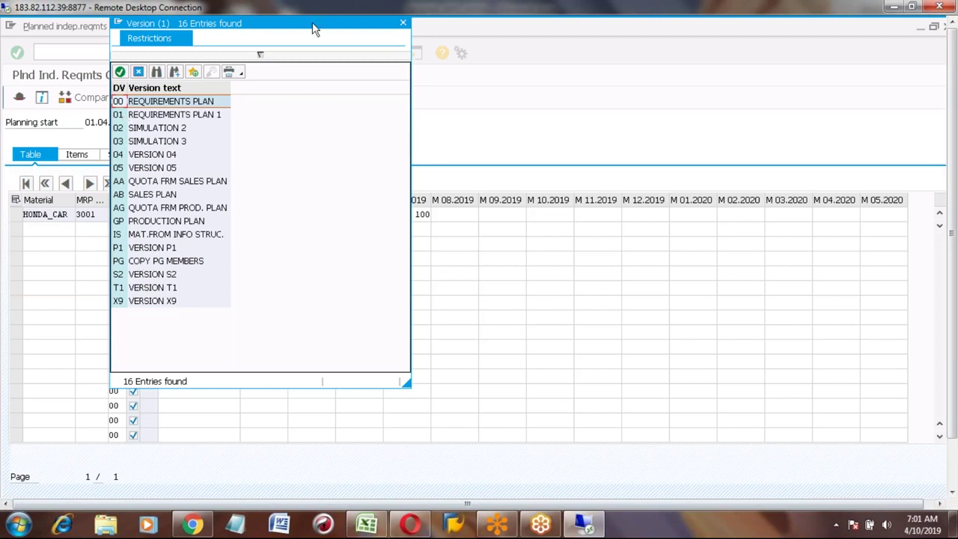
drag(313, 32, 320, 105)
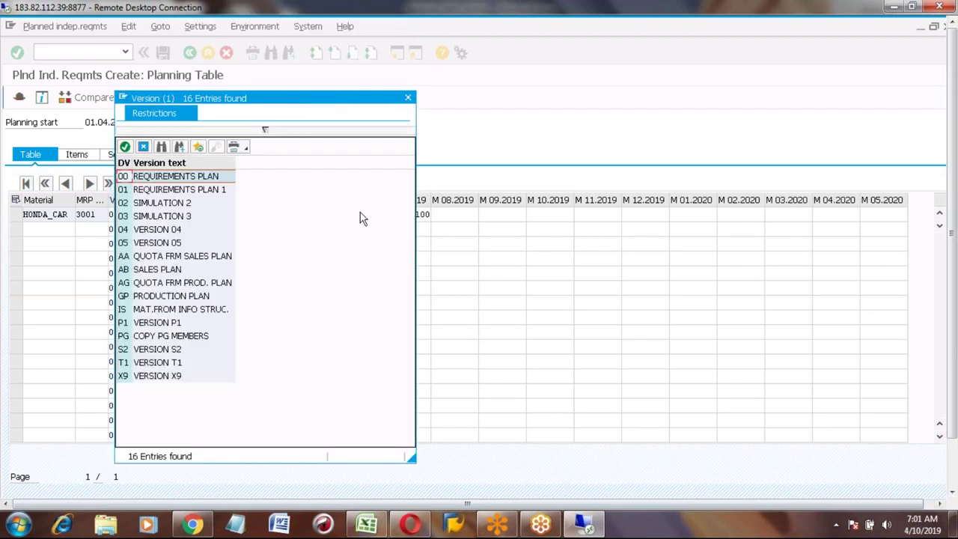
click(408, 100)
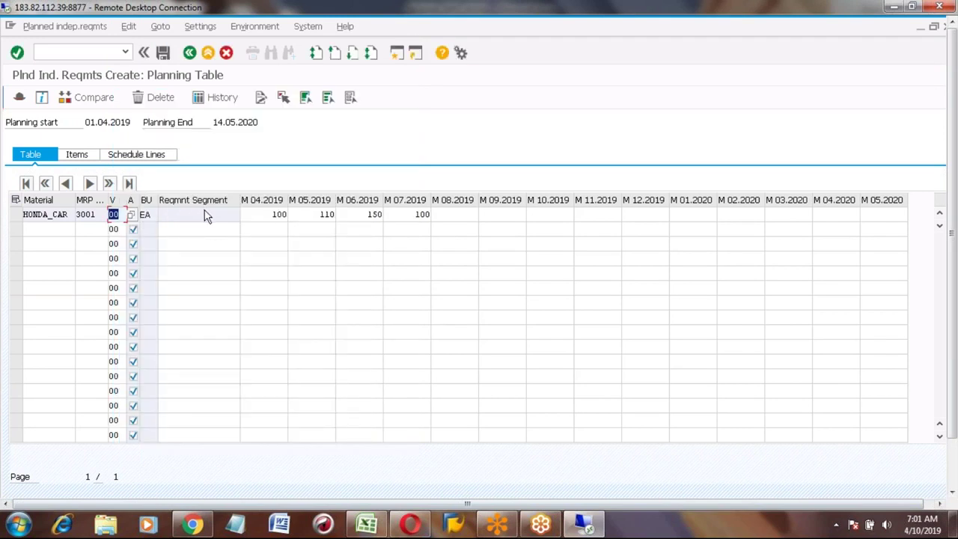
Step: Review the requirement segment and the MRP area of the HONDA_CAR row
click(205, 213)
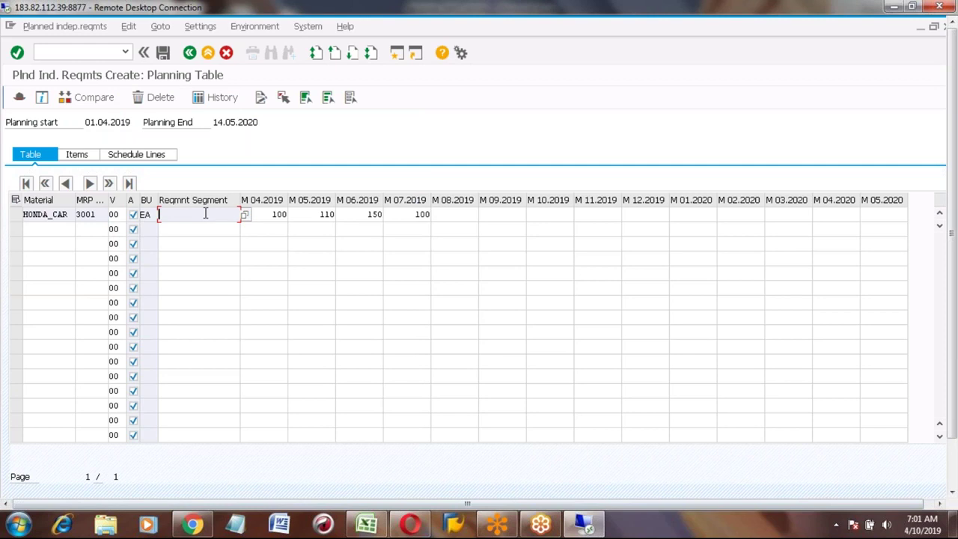
click(100, 215)
double_click(99, 215)
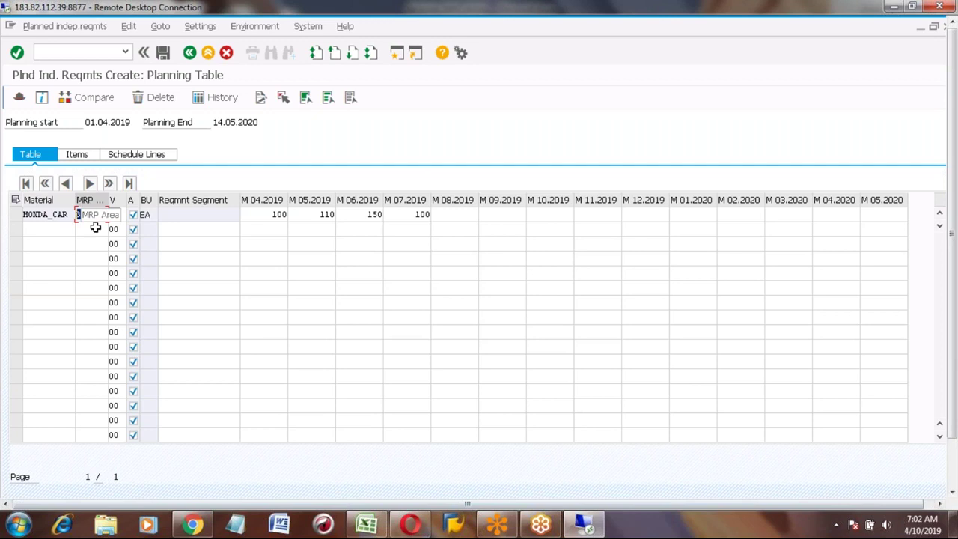
click(100, 215)
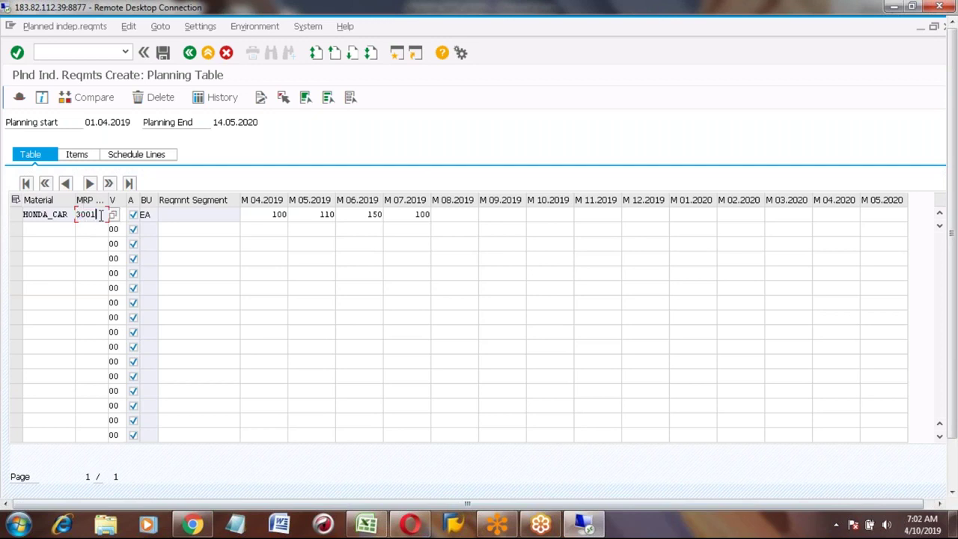
double_click(100, 214)
Step: Check the four monthly quantities, save the HONDA_CAR planned independent requirements, and return to SAP Easy Access
click(269, 215)
click(313, 214)
click(359, 217)
click(417, 218)
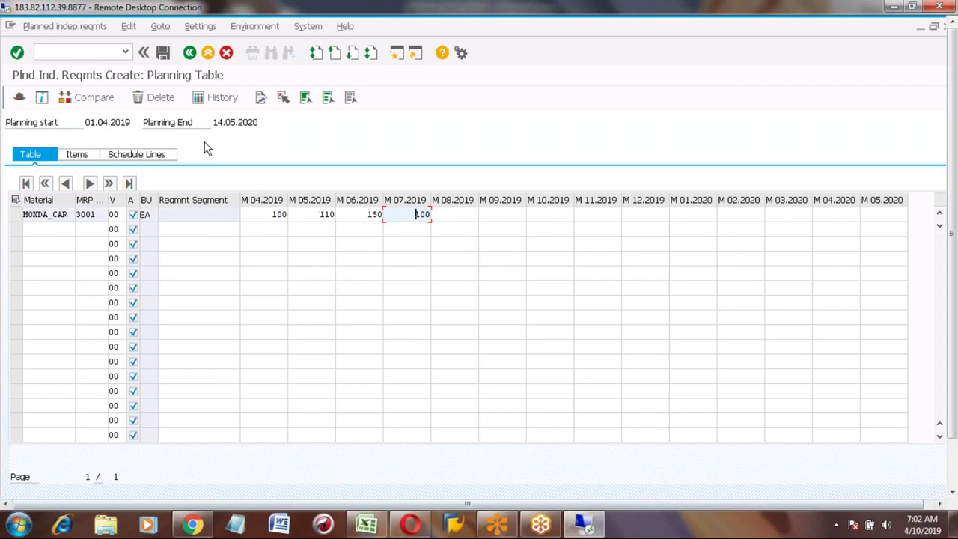
click(163, 53)
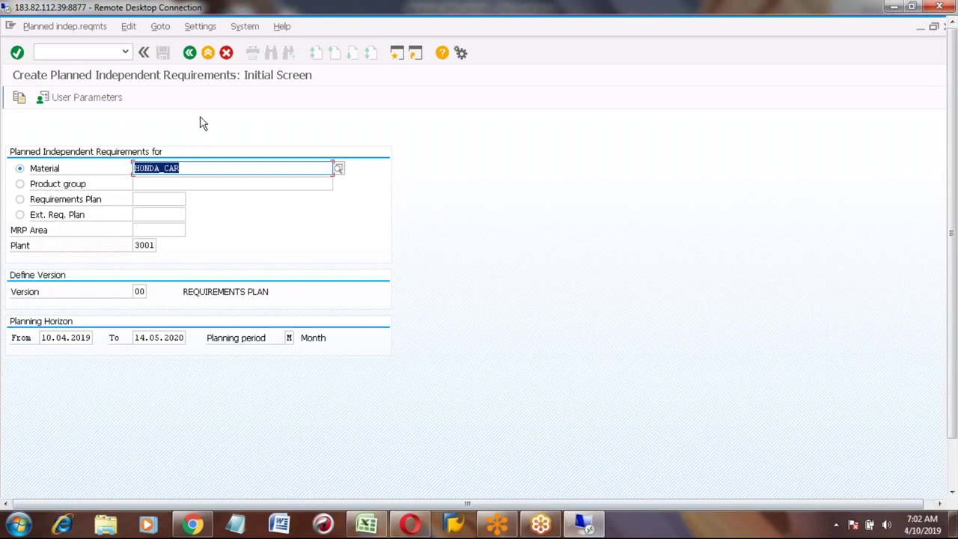
click(189, 55)
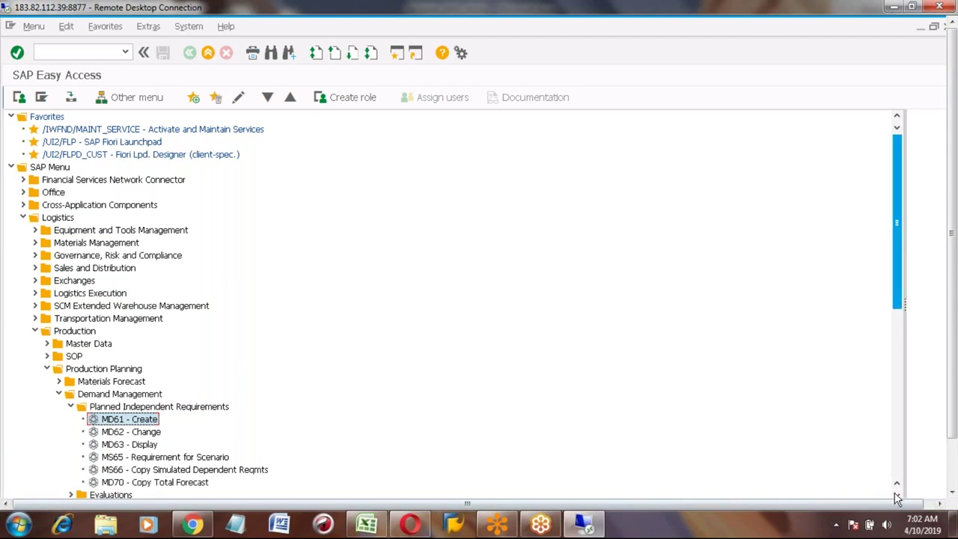
Step: Expand the Environment folder under Demand Management and select the MD04 - Stock/Requirements List transaction
scroll(899, 497, down, 6)
scroll(899, 498, down, 6)
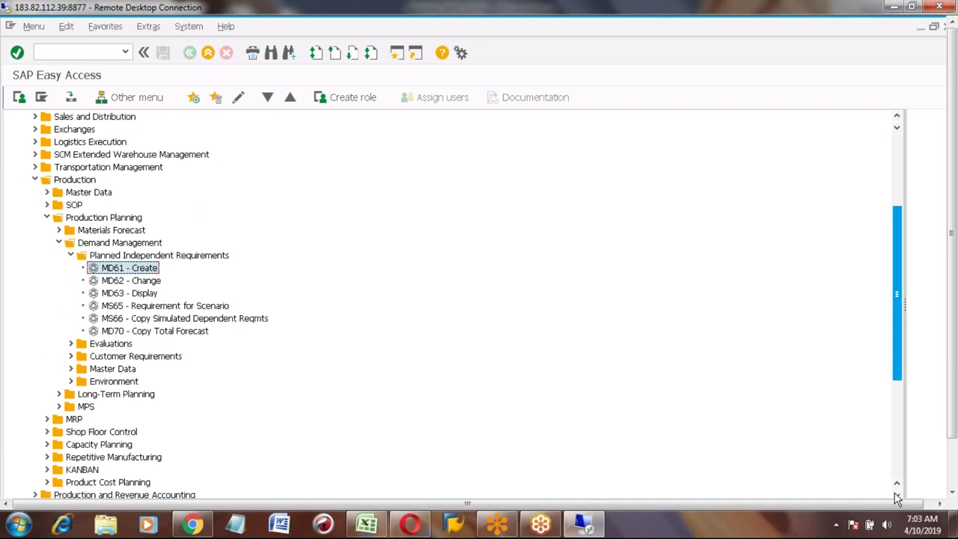
click(72, 381)
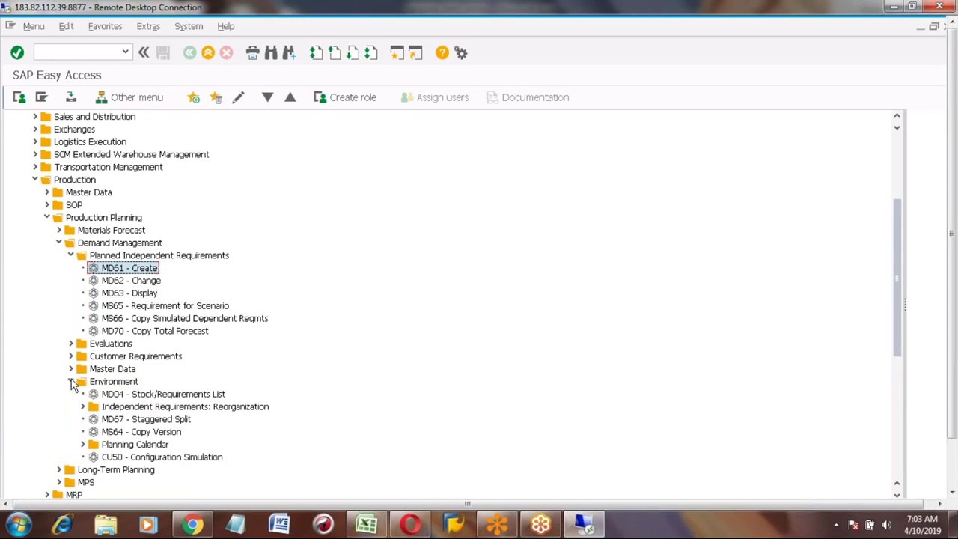
click(167, 398)
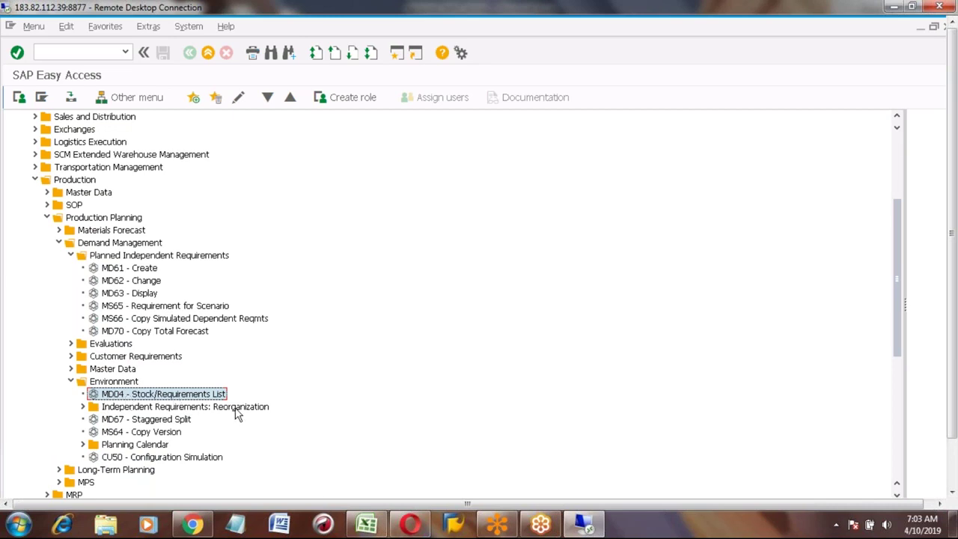
Step: Switch to the Excel workbook and record "MD04 - Stock/Requirements List" in cell C196 below the forecast transaction codes
click(367, 524)
click(176, 334)
text(MD04 - Stock/Requirements List)
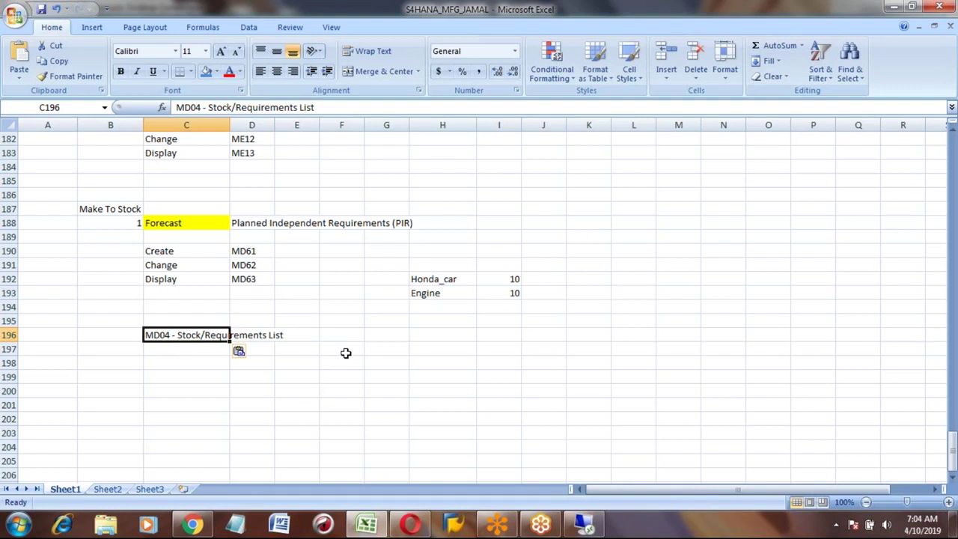
Step: Switch to SAP and open the MD04 Stock/Requirements List for material HONDA_CAR in plant 3001
key(alt+Tab)
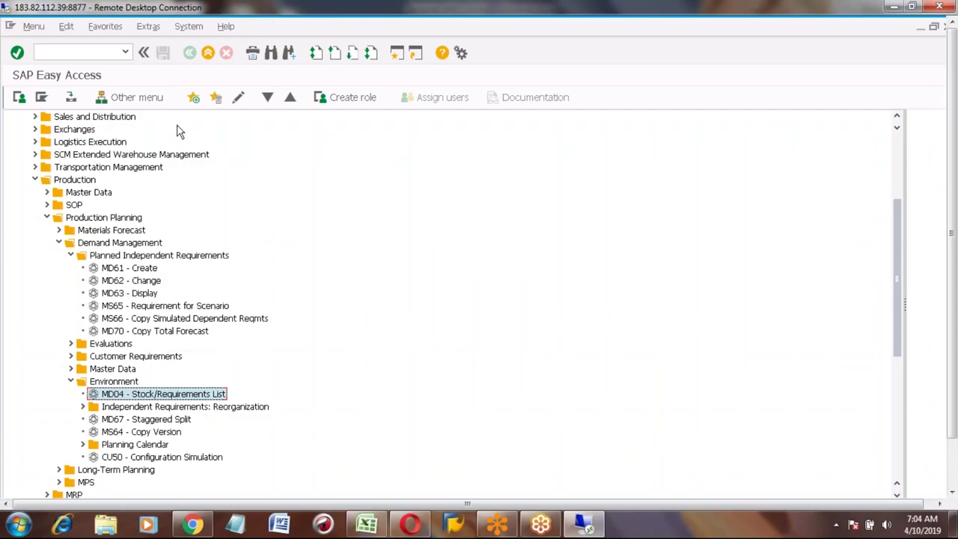
double_click(124, 399)
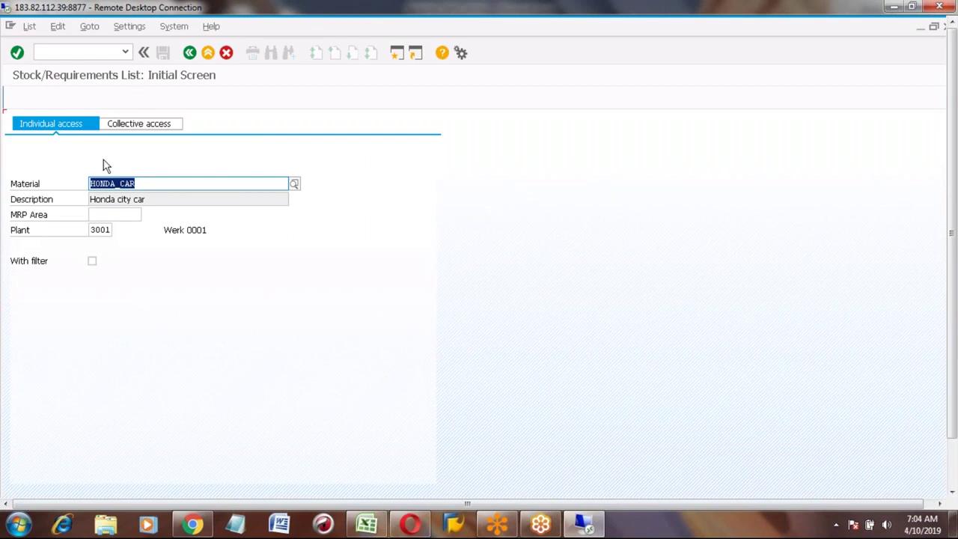
click(146, 184)
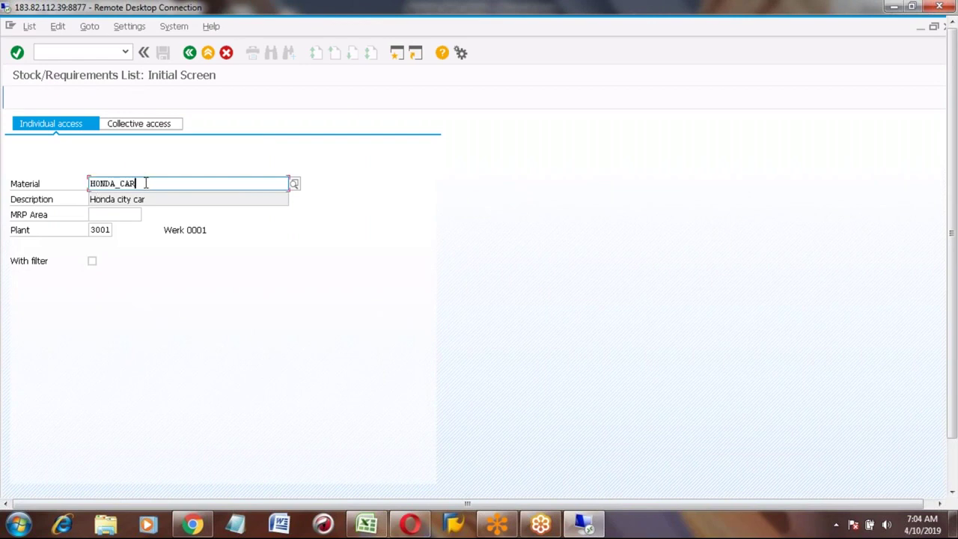
click(101, 230)
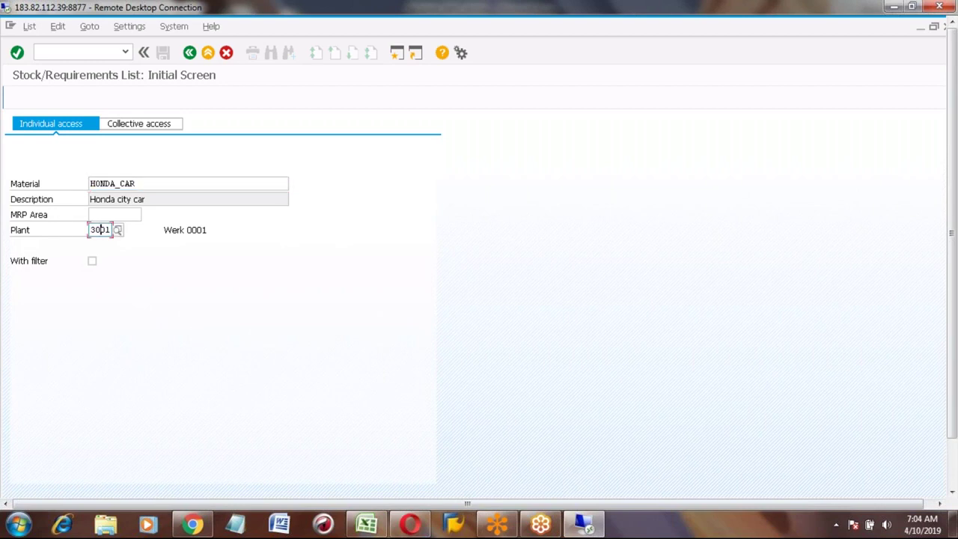
key(Return)
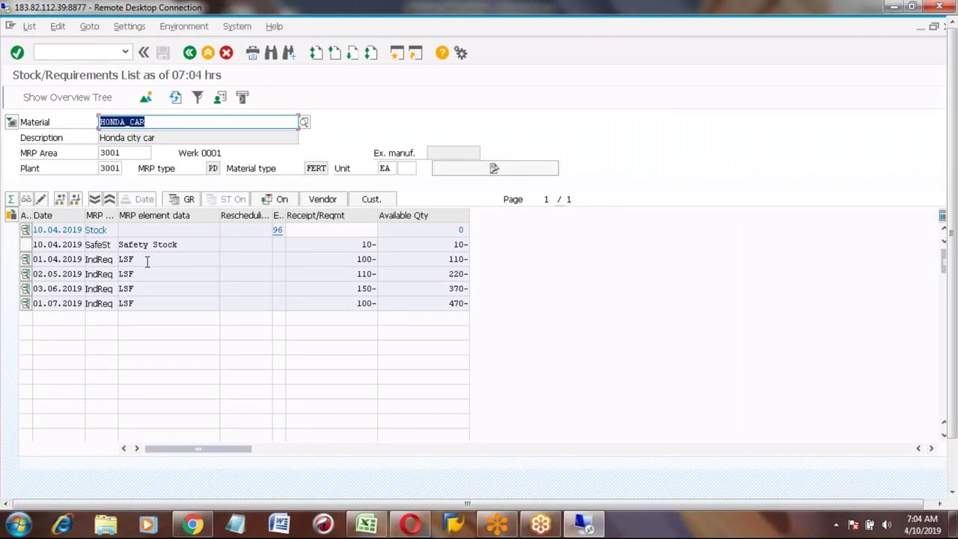
Step: Look over the IndReq rows and their requirement quantities in the HONDA_CAR stock/requirements list
click(93, 259)
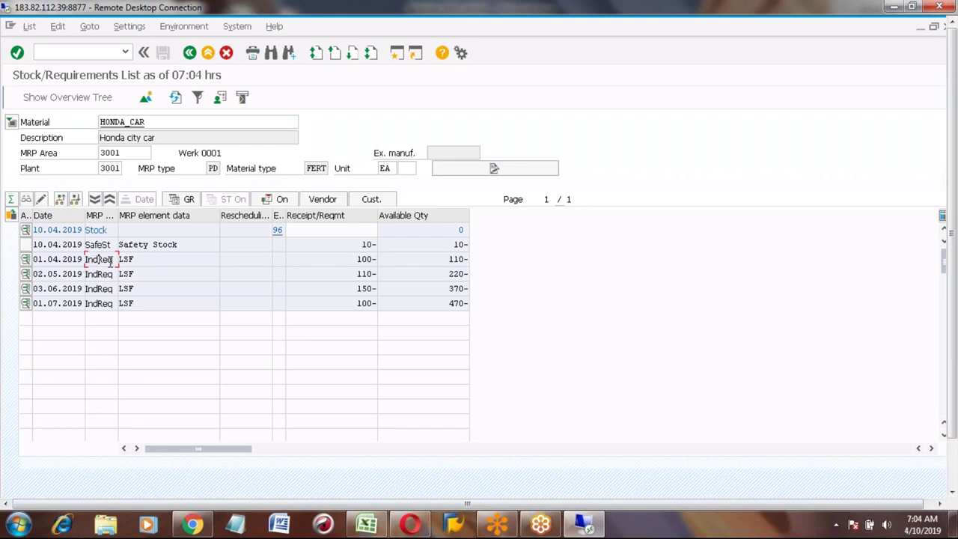
click(95, 274)
click(354, 259)
scroll(627, 332, down, 2)
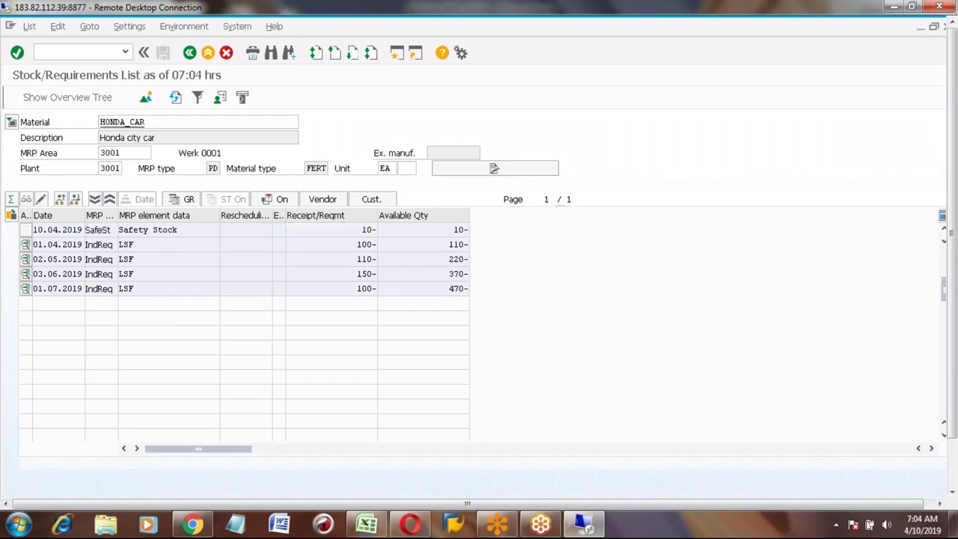
click(945, 234)
click(945, 234)
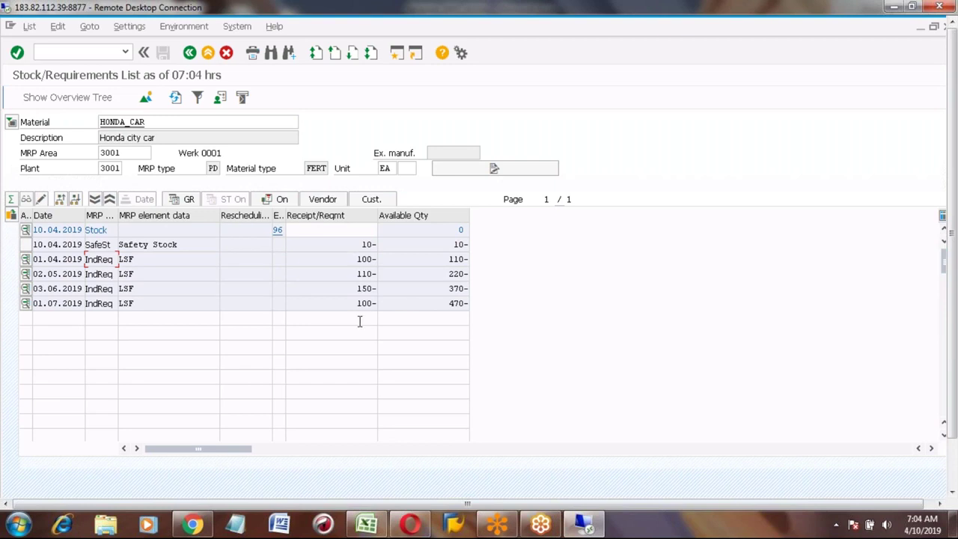
Step: Examine the stock row's available quantity, the safety stock quantity and the 01.04.2019 independent requirement
click(103, 232)
double_click(458, 230)
click(349, 246)
key(shift+Right)
key(shift+Right)
key(shift+Right)
click(351, 260)
key(shift+Right)
key(shift+Right)
key(shift+Right)
key(shift+Right)
click(137, 261)
Step: Inspect the requirement quantities of the IndReq rows and the MRP element data of the 01.04.2019 row
click(368, 259)
drag(373, 259, 378, 259)
key(Down)
key(shift+Left)
key(Down)
key(Down)
key(shift+Left)
click(137, 259)
click(358, 259)
double_click(356, 260)
click(140, 260)
Step: Compare the available stock with the requirement quantities dated 01.04.2019 and 02.05.2019
click(449, 230)
click(347, 259)
key(shift+Right)
key(shift+Right)
key(shift+Right)
key(shift+Right)
click(358, 274)
key(shift+Right)
key(shift+Right)
key(shift+Right)
key(shift+Right)
Step: View the additional MRP element data of the 01.04.2019 independent requirement and close it again
click(345, 274)
click(345, 258)
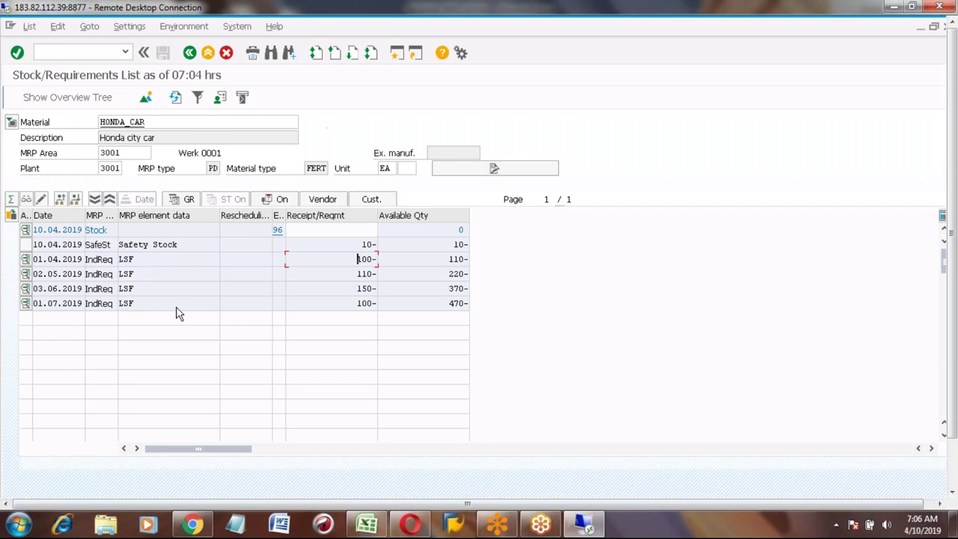
click(25, 261)
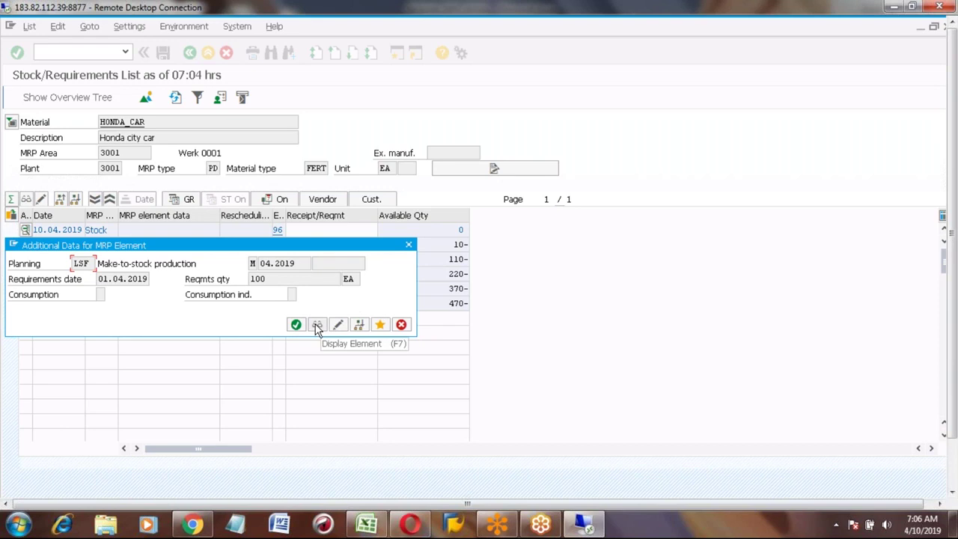
click(408, 246)
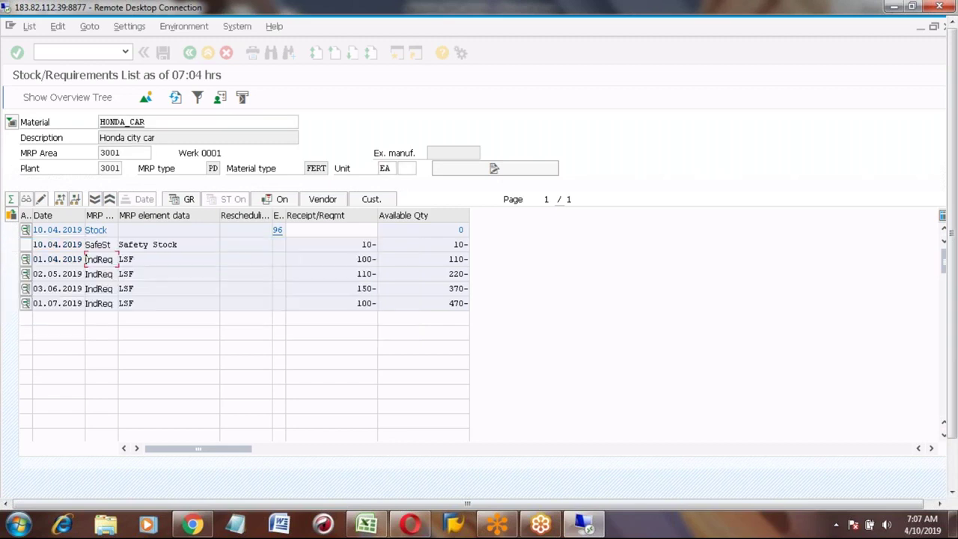
Step: Switch to the Excel workbook, review the Make To Stock process steps following the forecast, and return to the MD04 notes
click(366, 524)
click(306, 300)
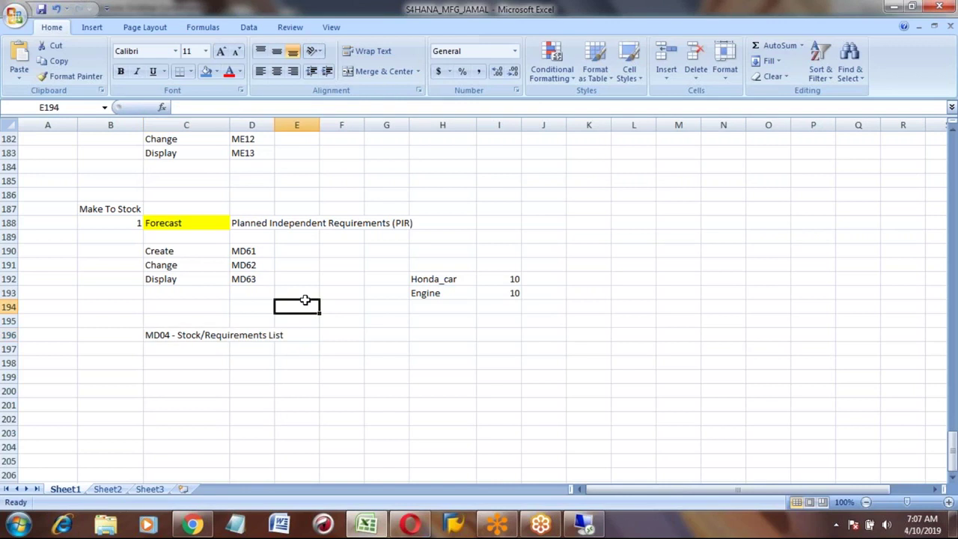
key(Page_Up)
key(Page_Up)
key(Page_Up)
key(Page_Up)
key(Page_Up)
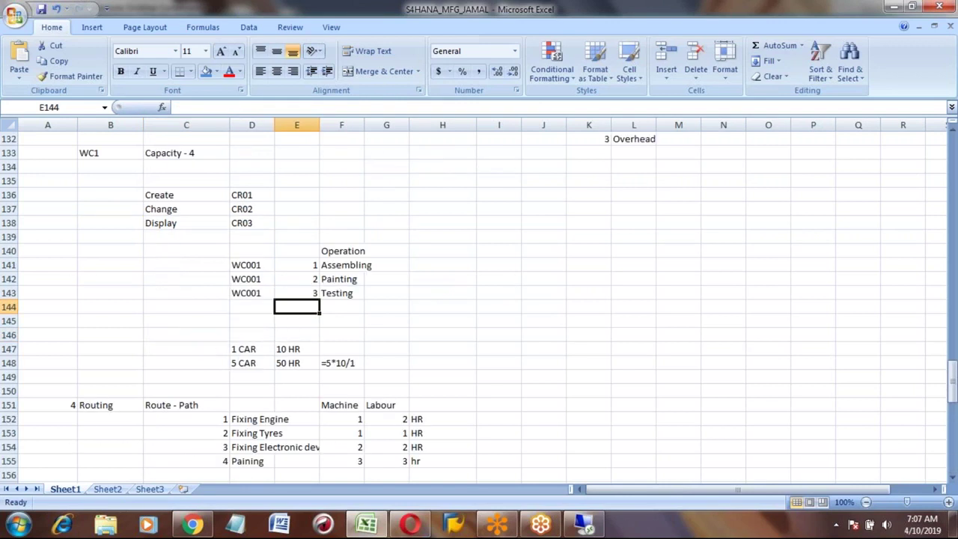
key(Page_Up)
key(Page_Up)
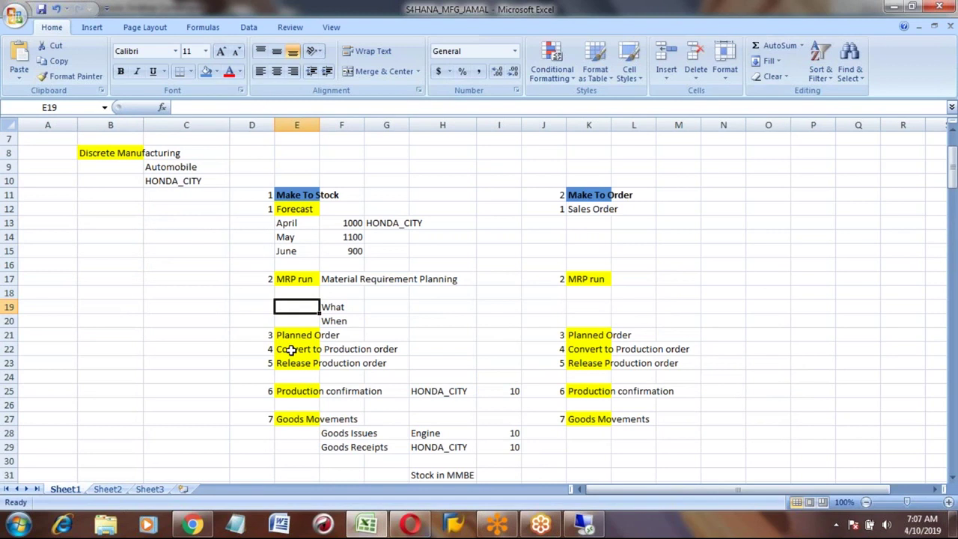
click(290, 351)
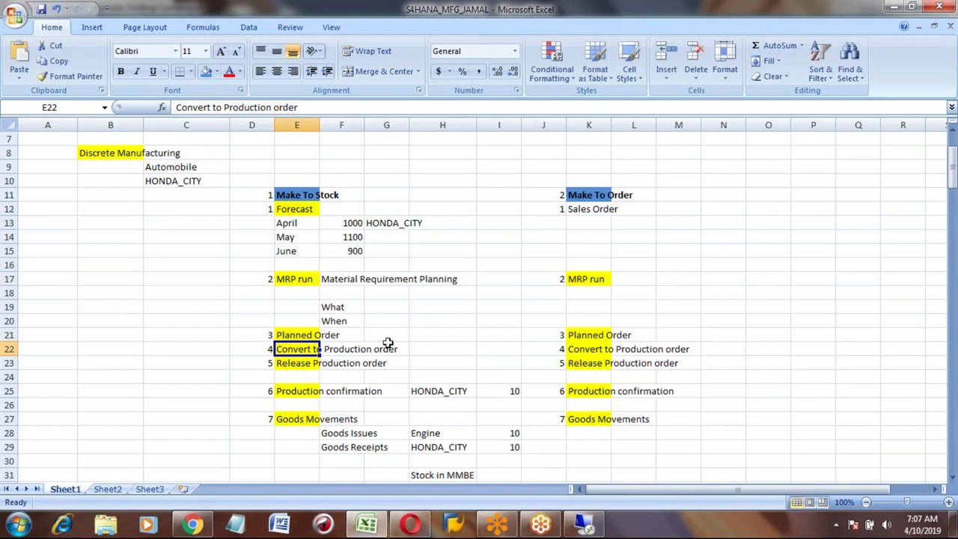
click(424, 336)
key(Page_Down)
key(Page_Down)
key(Page_Down)
key(Page_Down)
key(Page_Down)
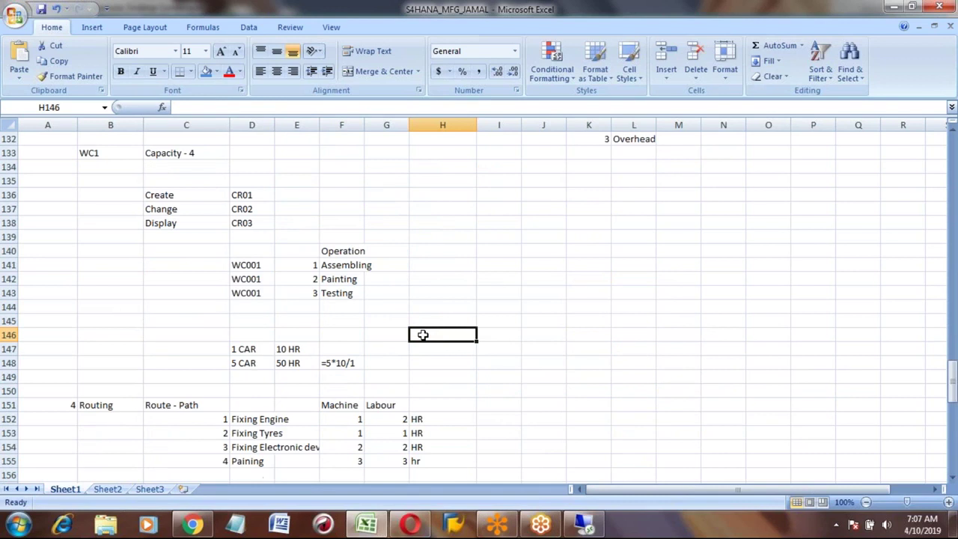
key(Page_Down)
key(Page_Down)
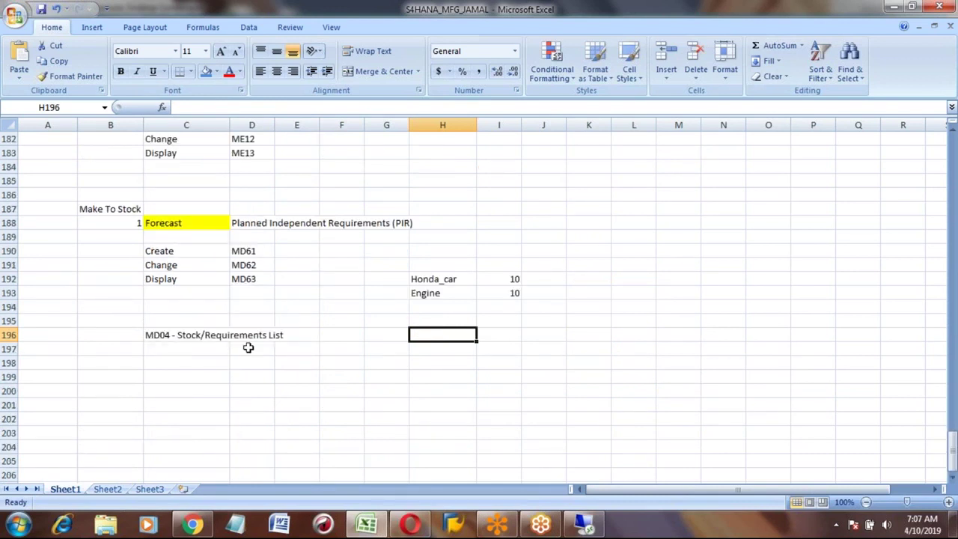
Step: Add step number 2 in cell B201 and "MRP run" in C201 below the MD04 entry in Excel
key(alt+Tab)
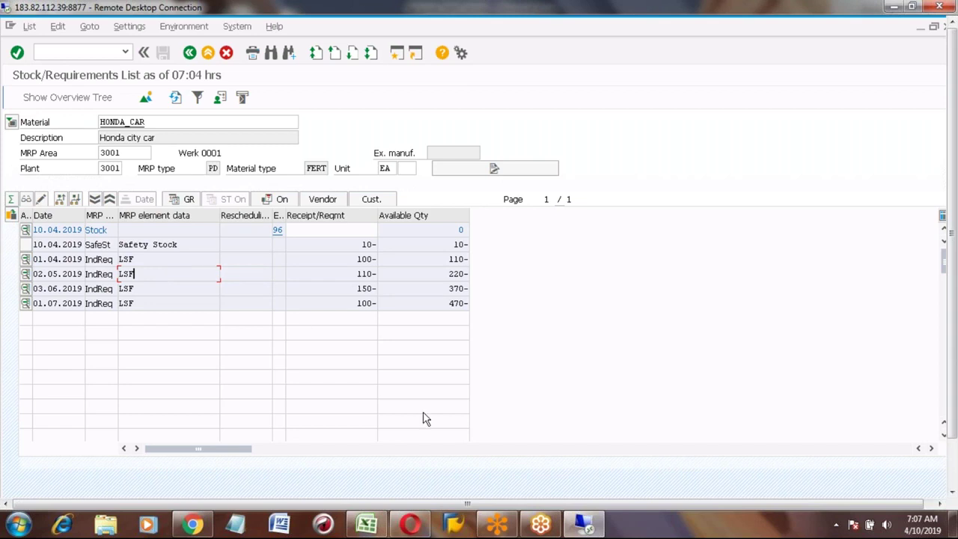
click(368, 527)
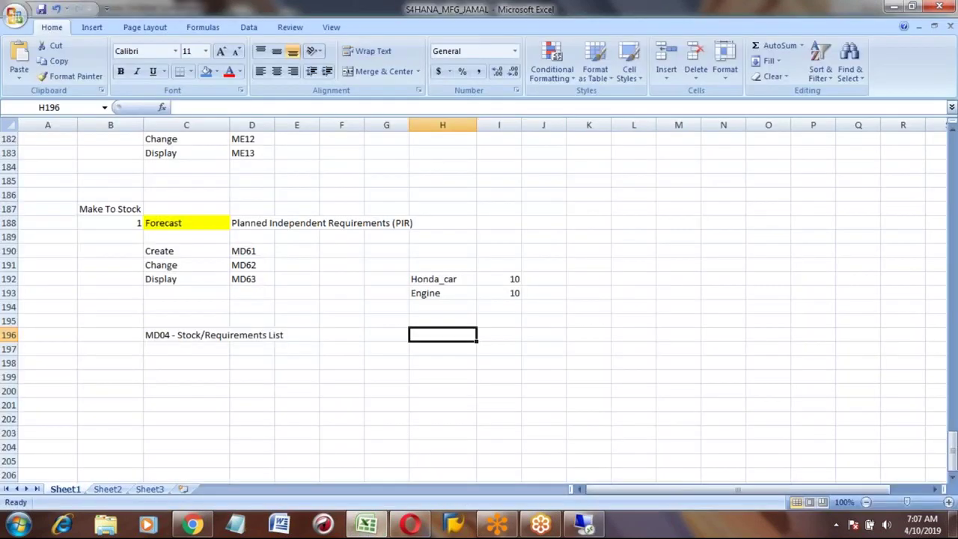
click(116, 402)
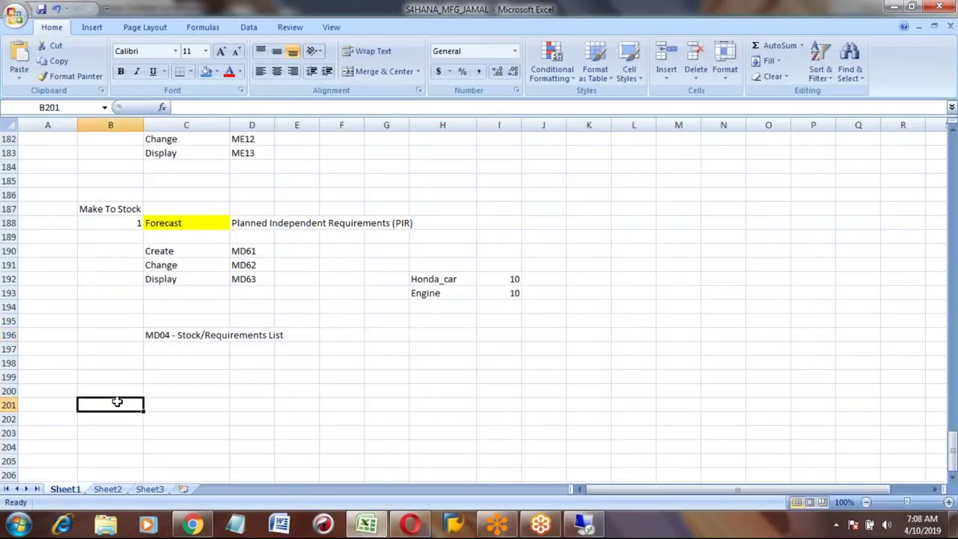
text(2)
key(Tab)
text(MRP run)
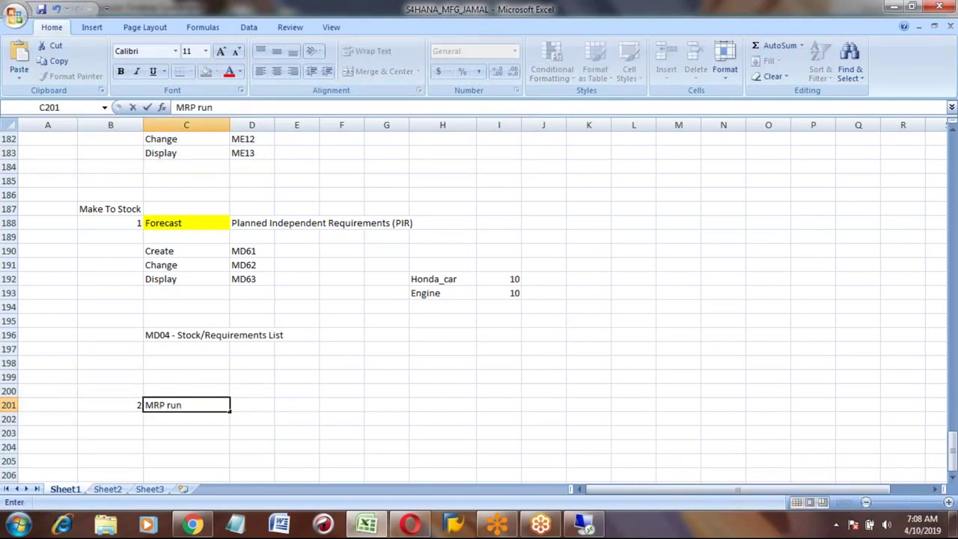
key(Return)
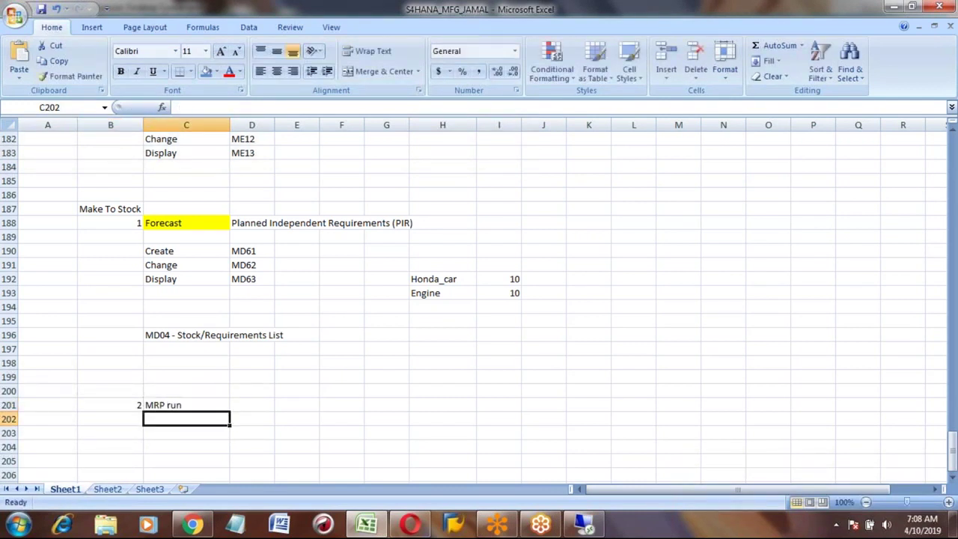
Step: Highlight the "MRP run" cell C201 with a yellow fill
click(186, 405)
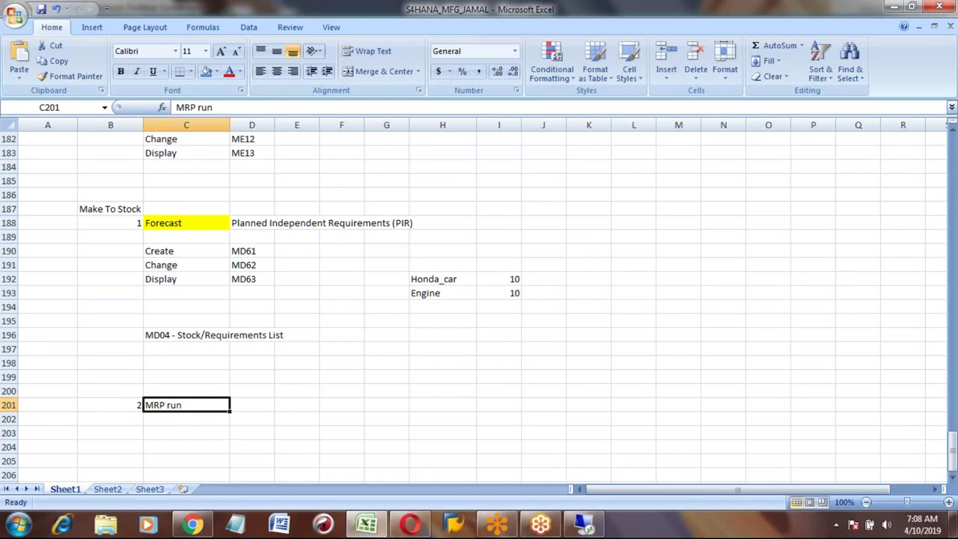
click(128, 406)
click(171, 405)
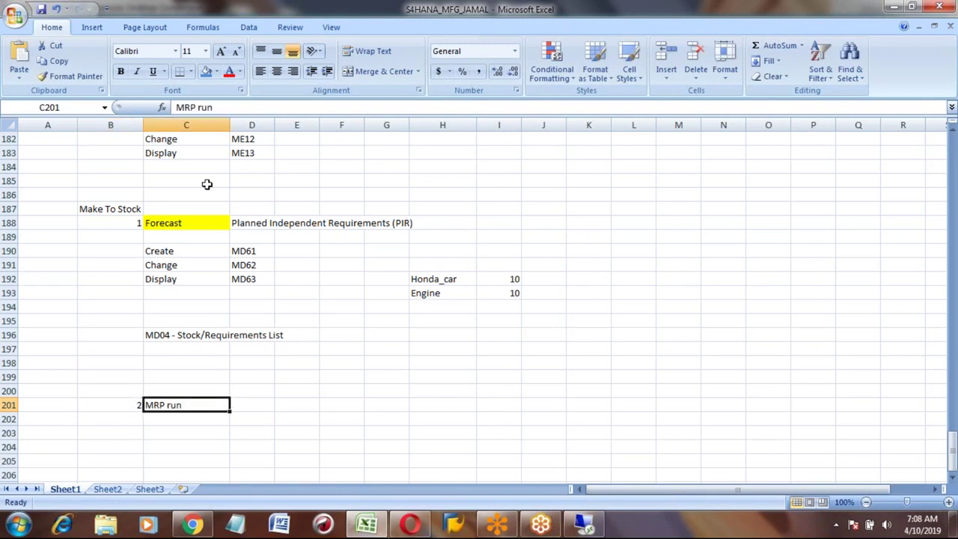
click(217, 72)
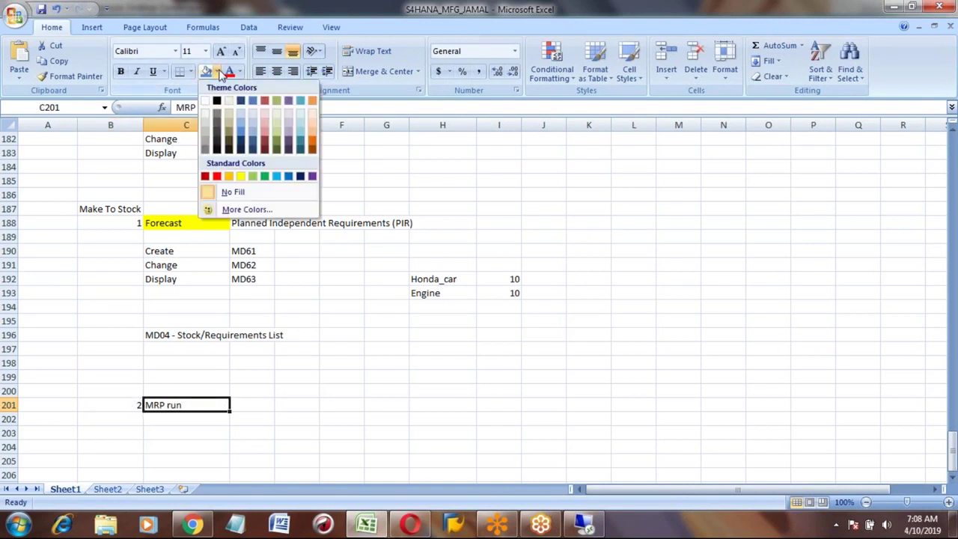
click(240, 177)
Step: Enter "PIR" in cell D203 and the quantity 100 in E203 under the MRP run heading
click(183, 252)
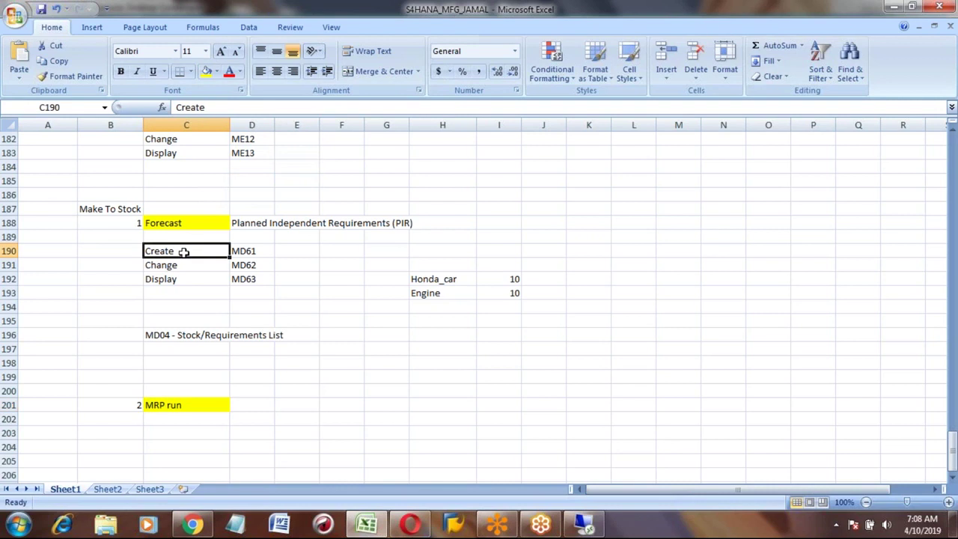
click(246, 435)
text(PIR)
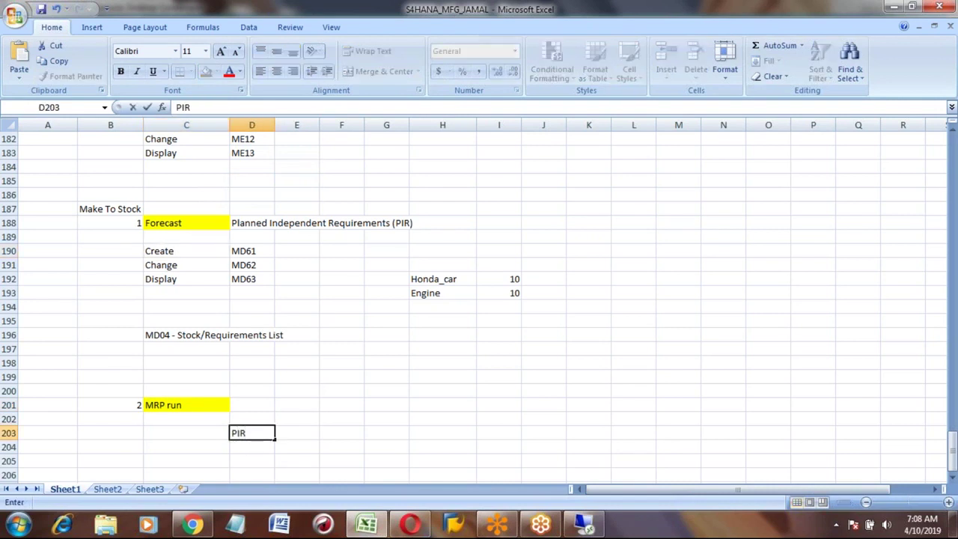
key(Tab)
text(100)
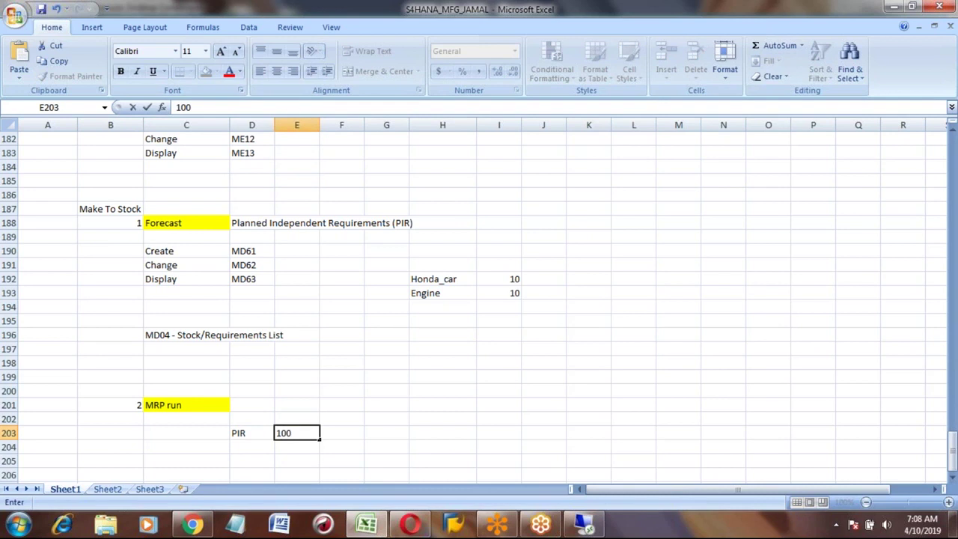
key(ctrl+Return)
Step: Extend the label in cell D203 to "PIR for Honda"
click(252, 433)
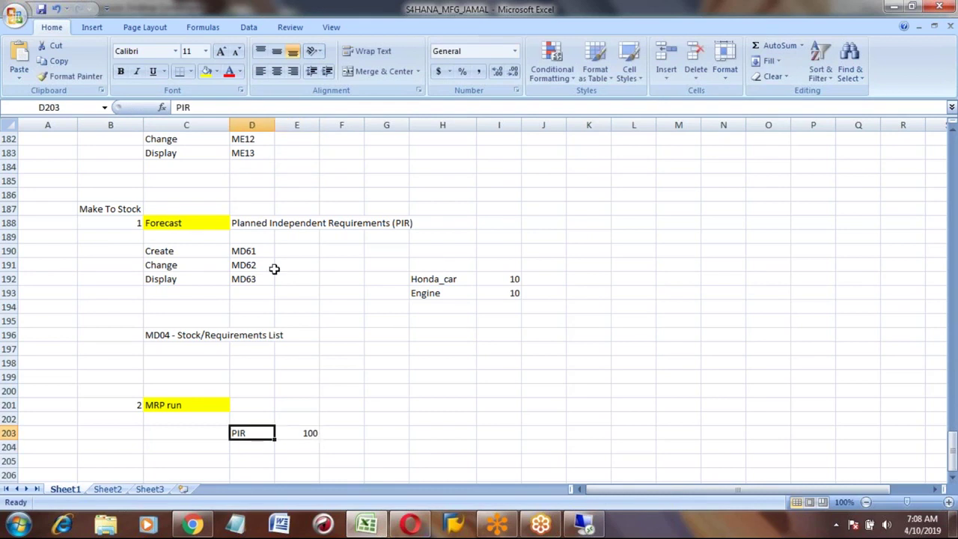
click(234, 107)
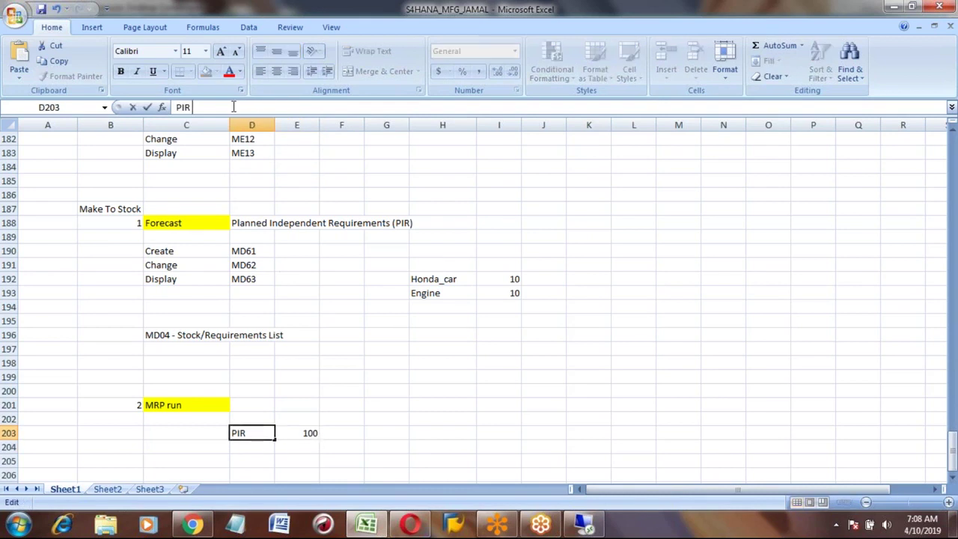
text(for Hon)
text(da)
key(Return)
key(Up)
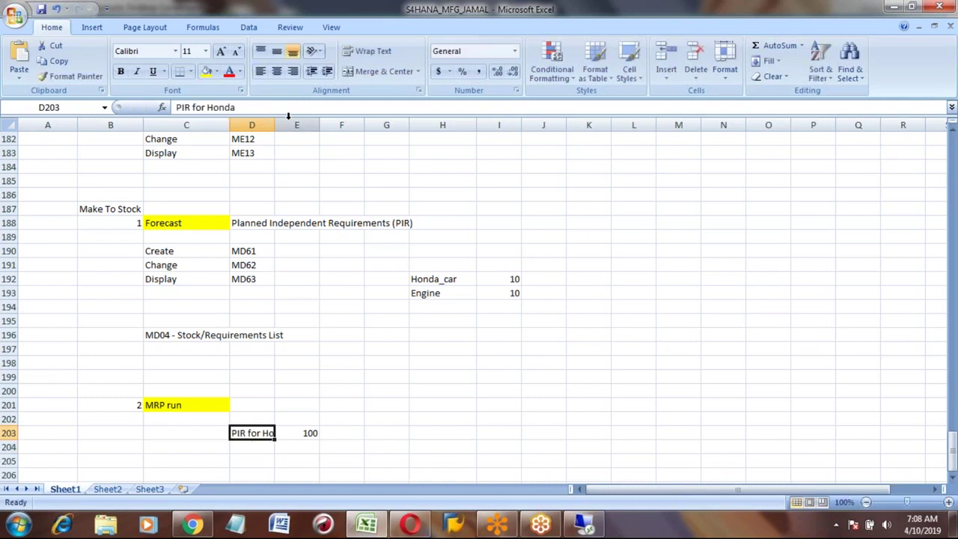
click(295, 436)
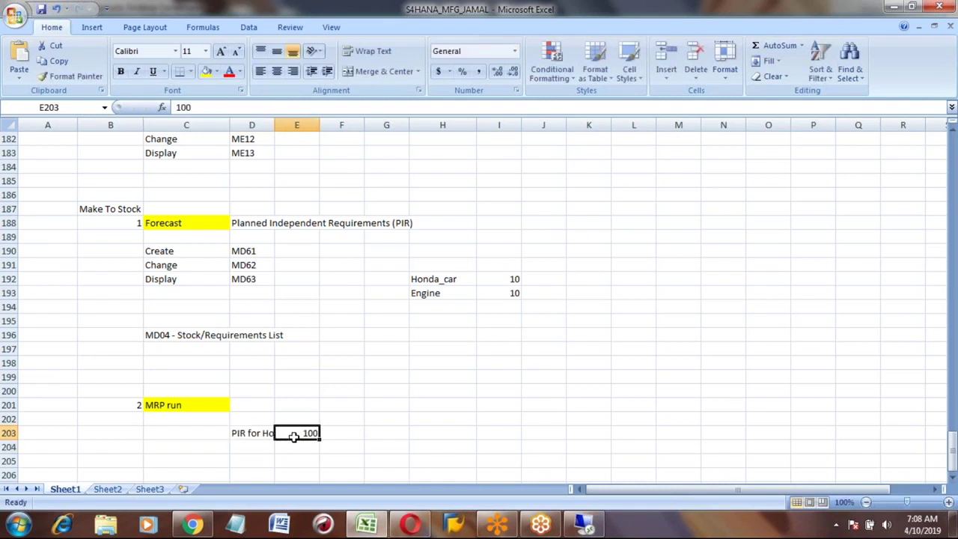
key(Left)
key(Right)
key(Left)
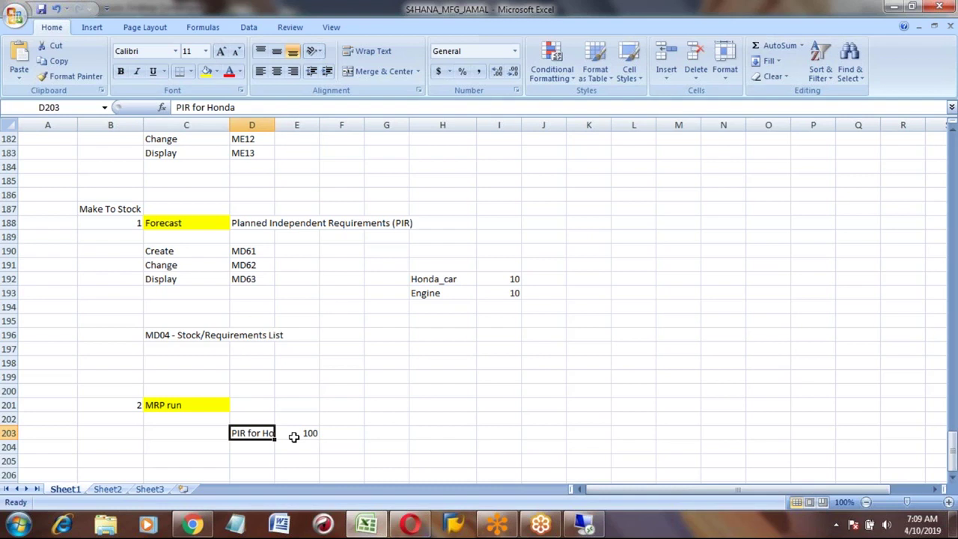
key(Down)
key(Down)
key(Down)
key(Down)
key(Down)
key(Down)
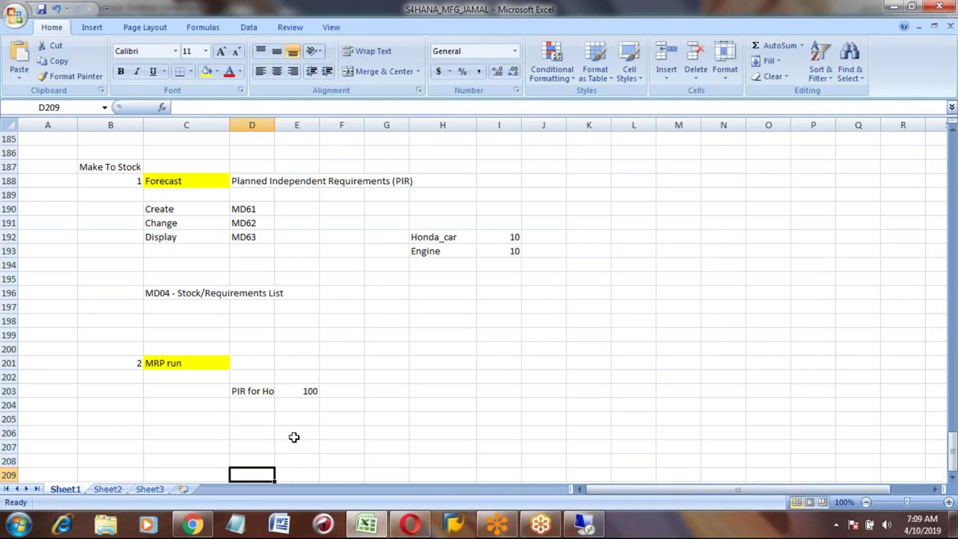
click(175, 364)
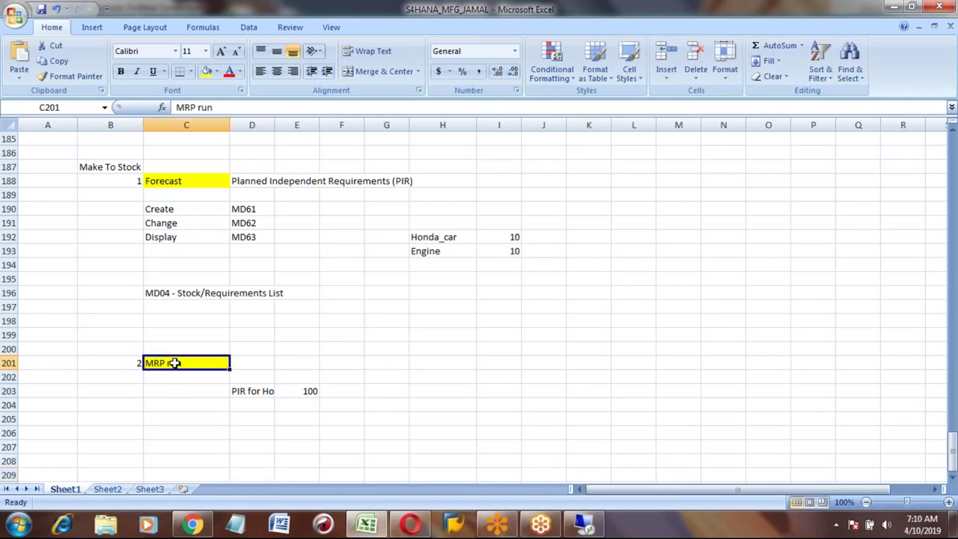
Step: Enter "Material Requirement Planning" in cell D201 beside the yellow "MRP run" heading
click(261, 362)
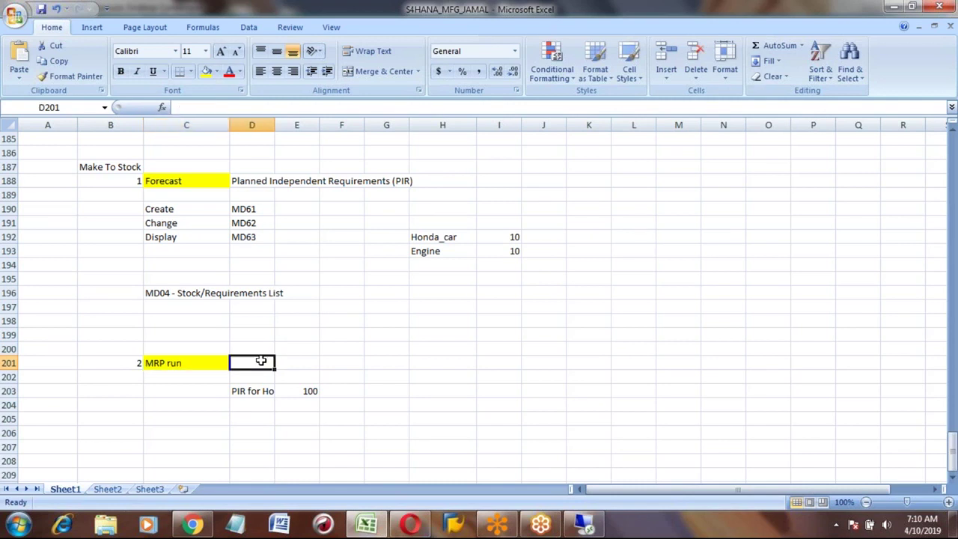
text(Material)
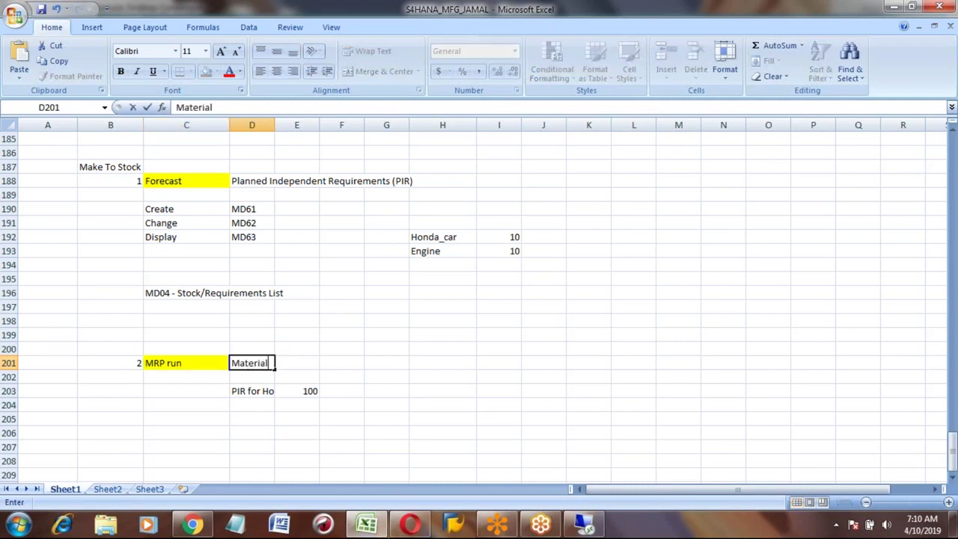
text( Requirem)
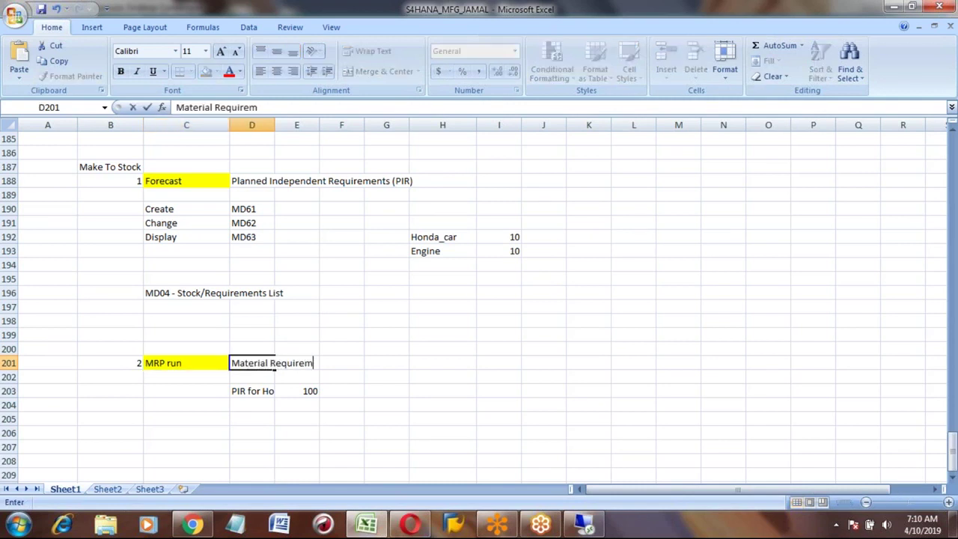
text(ent Planning)
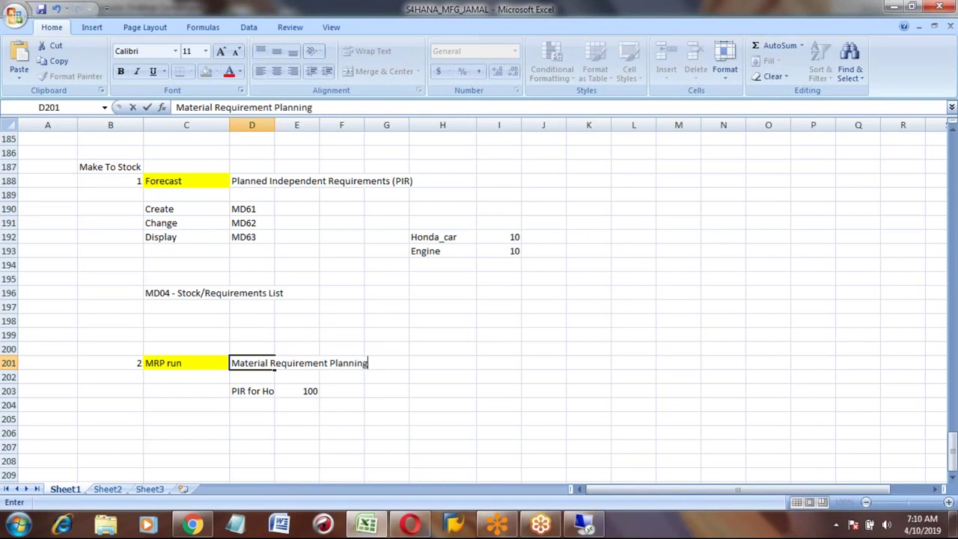
key(Return)
click(272, 363)
key(Down)
key(Down)
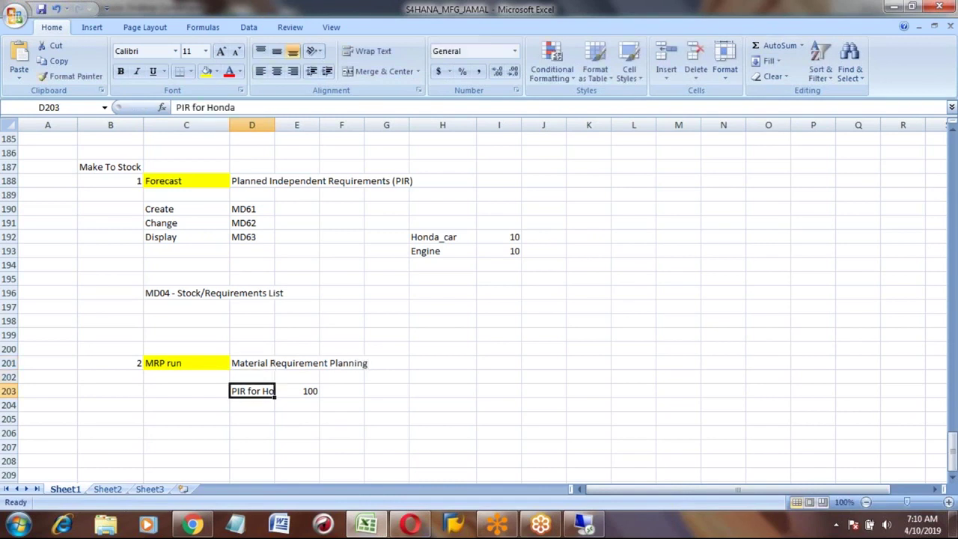
key(Up)
key(Up)
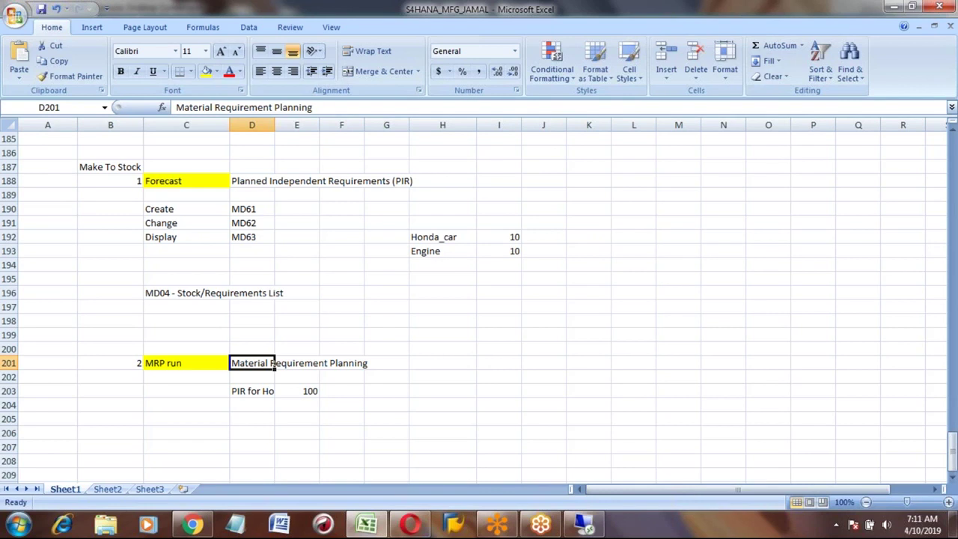
Step: Enter the label "Planners" in cell D206, below the PIR for Honda row
key(Down)
key(Down)
key(Down)
key(Down)
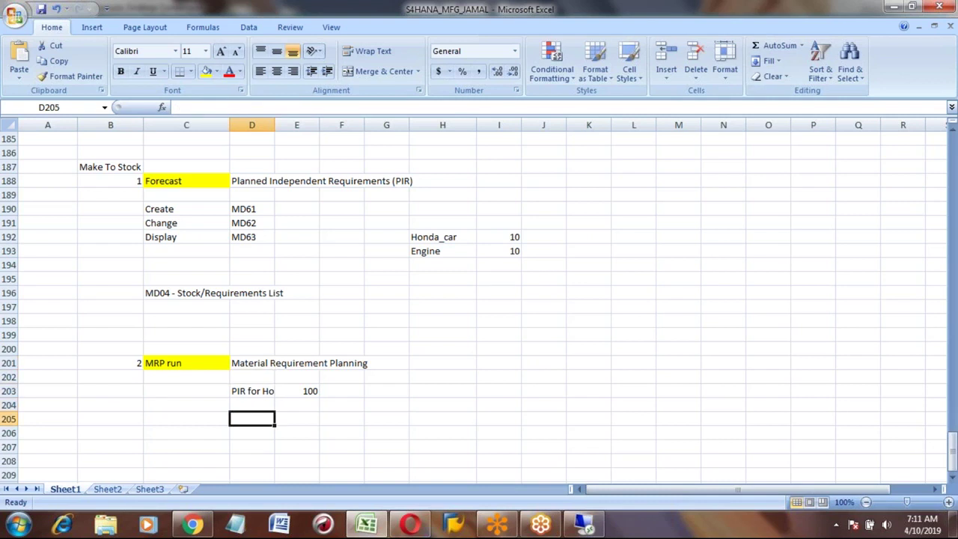
key(Right)
key(Right)
key(Up)
key(Up)
key(Up)
key(Up)
key(Left)
key(Left)
key(Left)
key(Down)
key(Down)
key(Right)
key(Down)
key(Down)
key(Down)
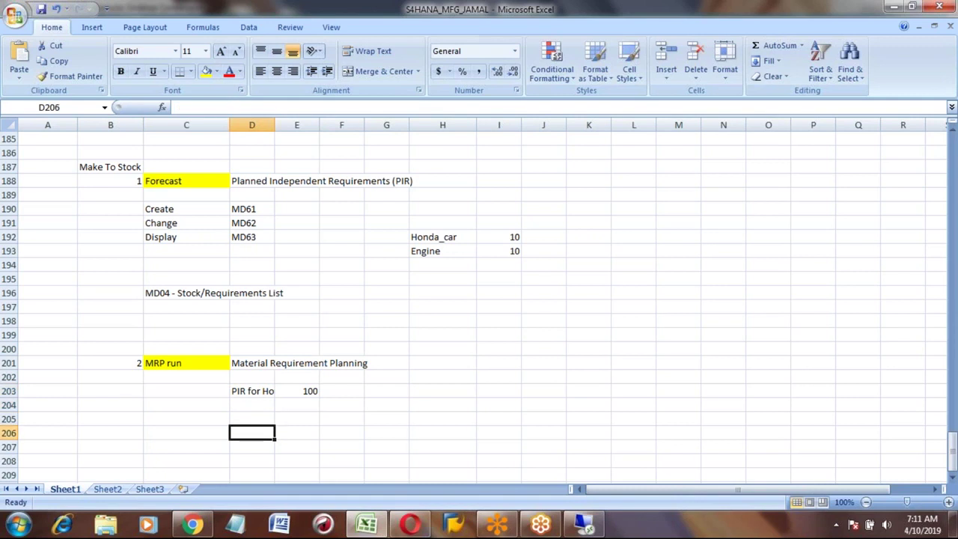
text(Planners)
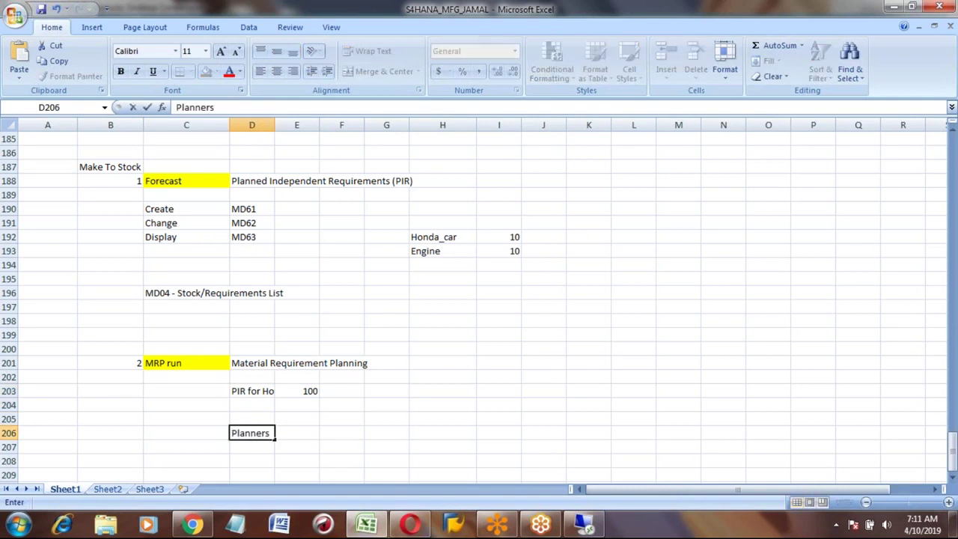
key(Return)
key(Up)
Step: List the planner areas "Engineering material", "Chemicals" and "Spare parts" in cells E206 to E208 beside the Planners label
key(Right)
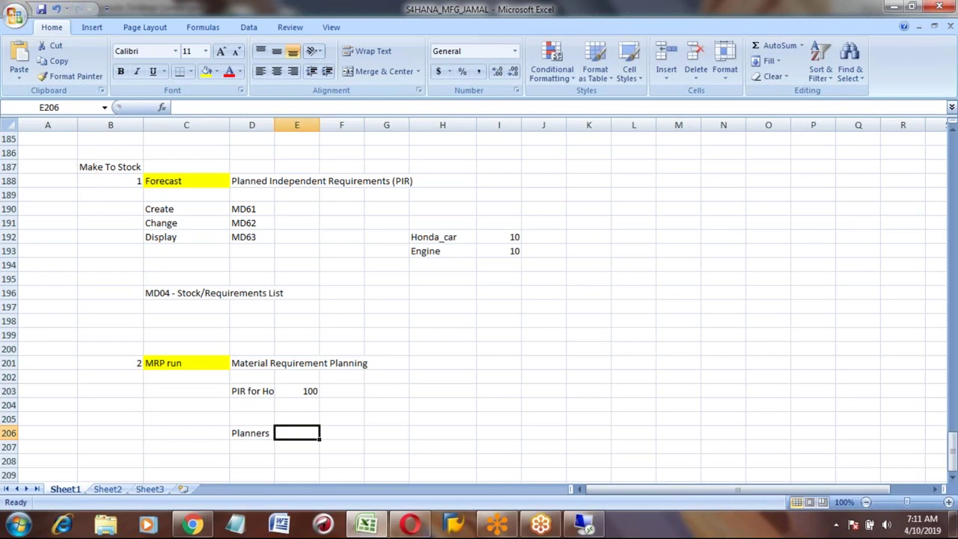
text(E)
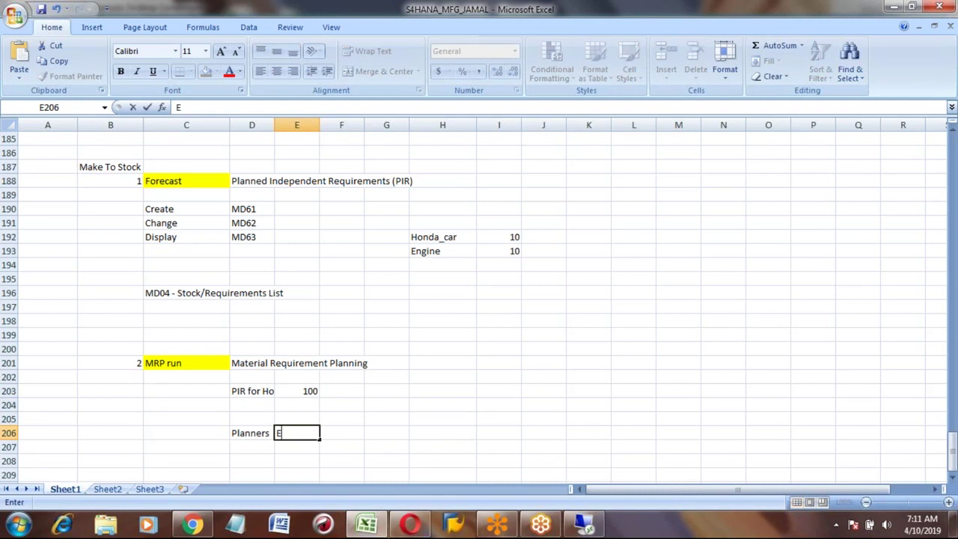
text(ngineering material)
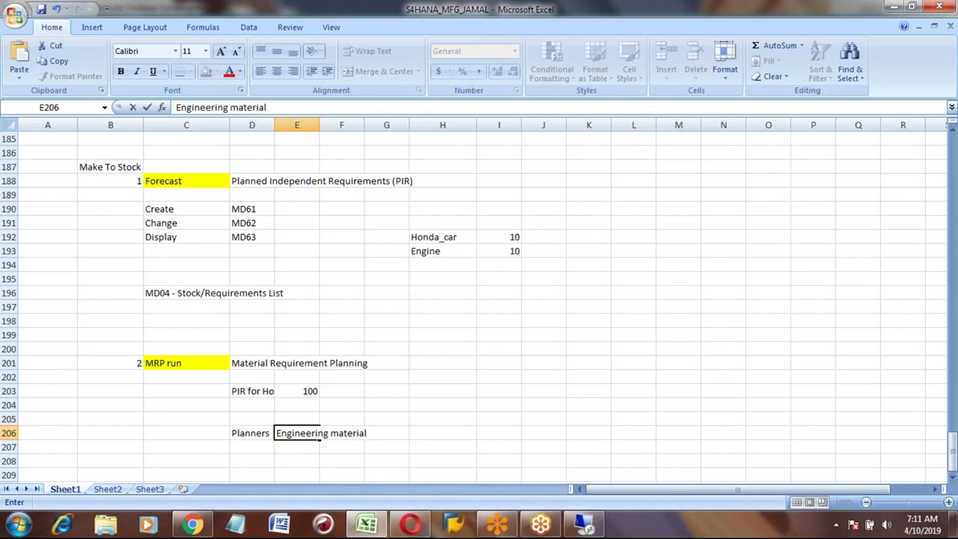
key(Return)
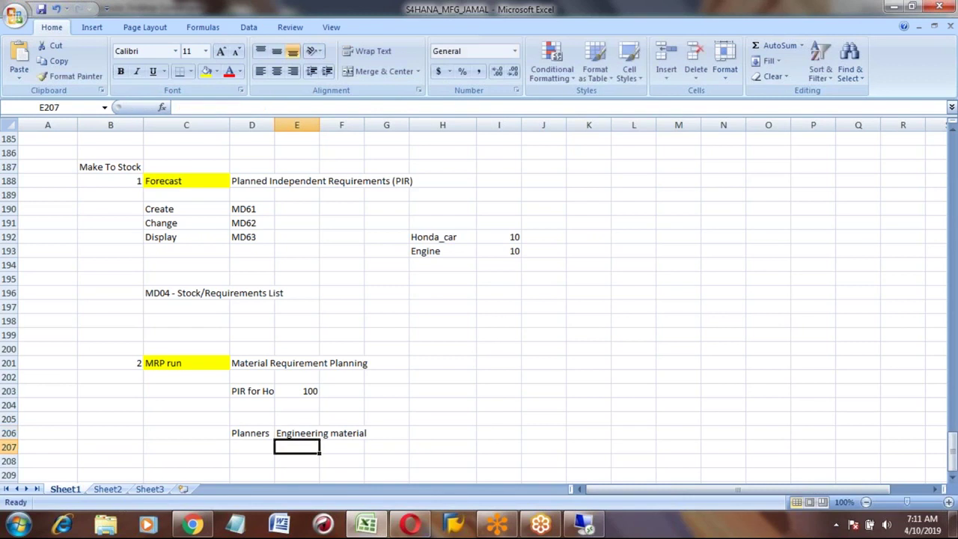
text(Checm)
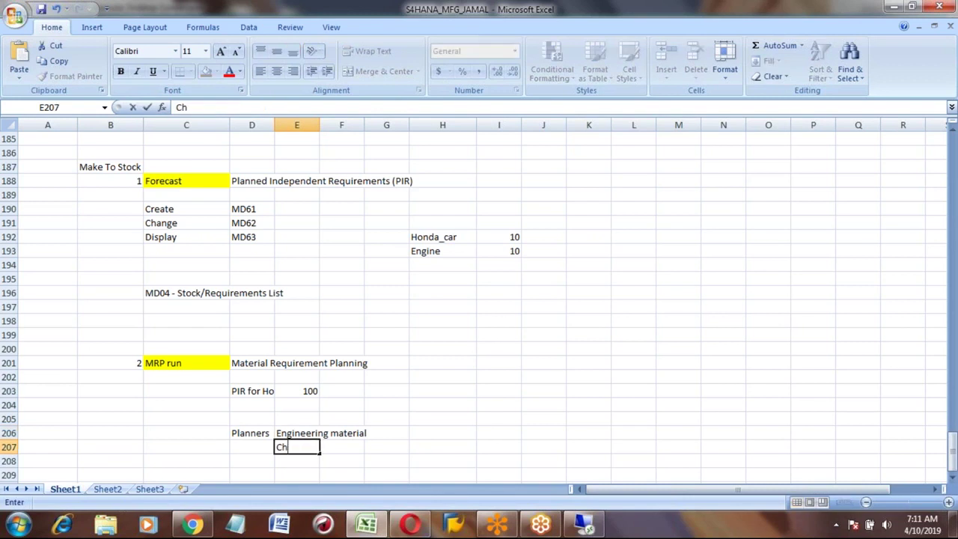
key(BackSpace)
key(BackSpace)
text(micals)
key(Return)
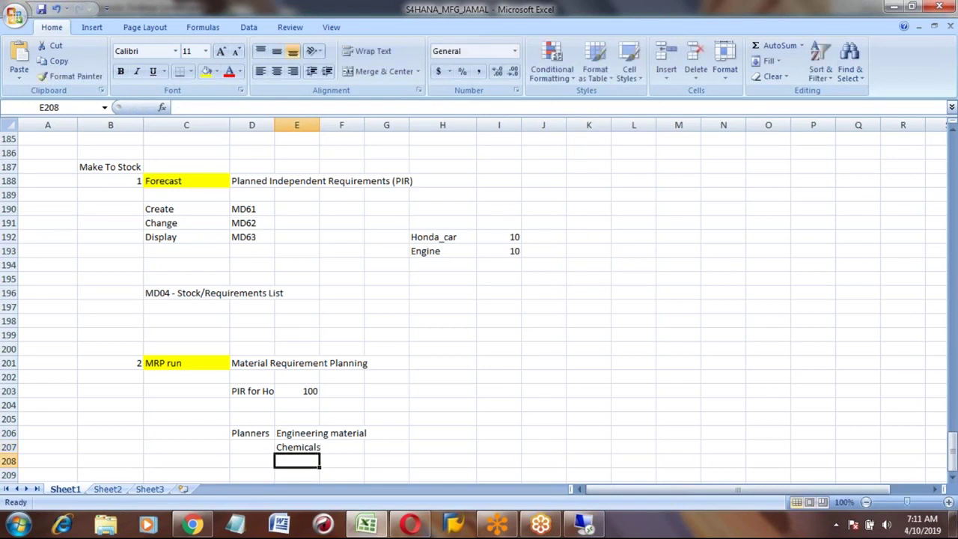
text(Spa)
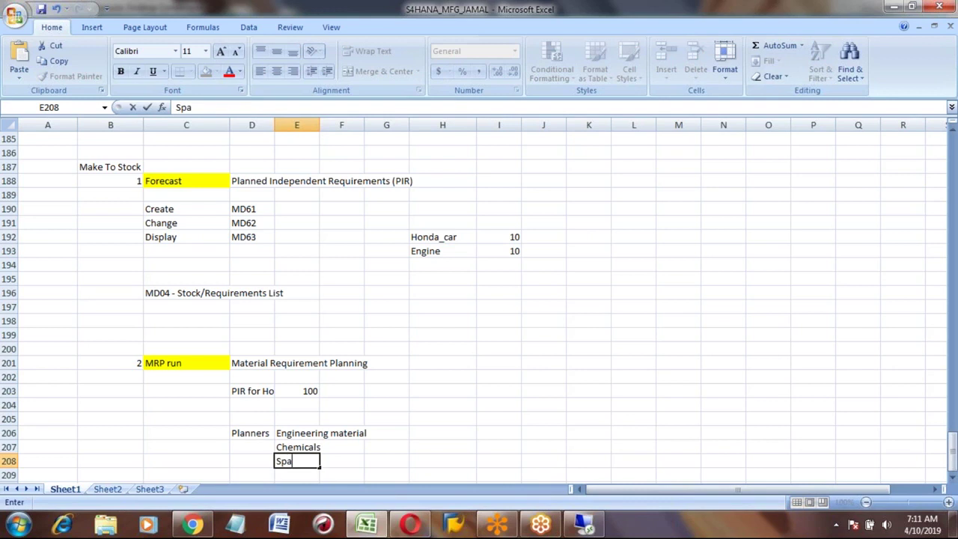
text(re parts)
key(Return)
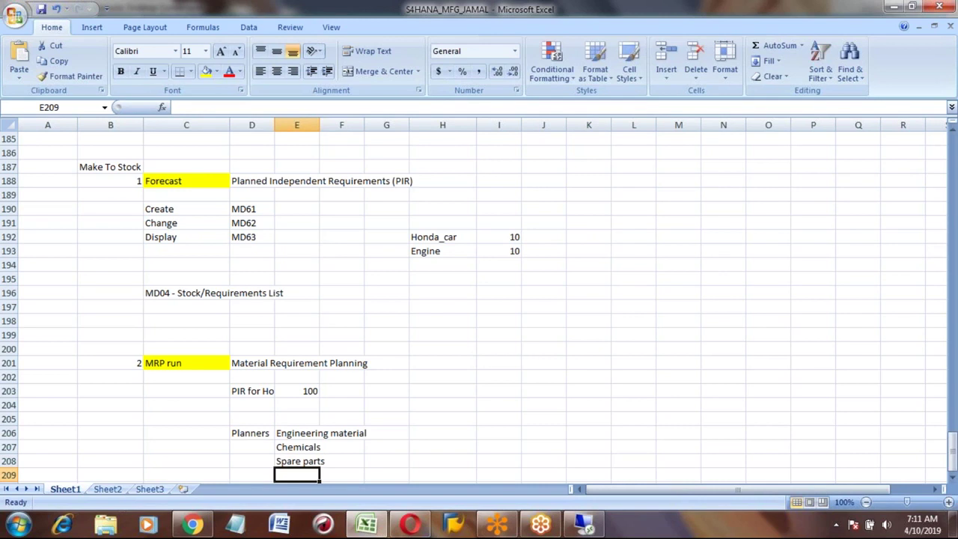
key(Up)
key(Up)
key(Up)
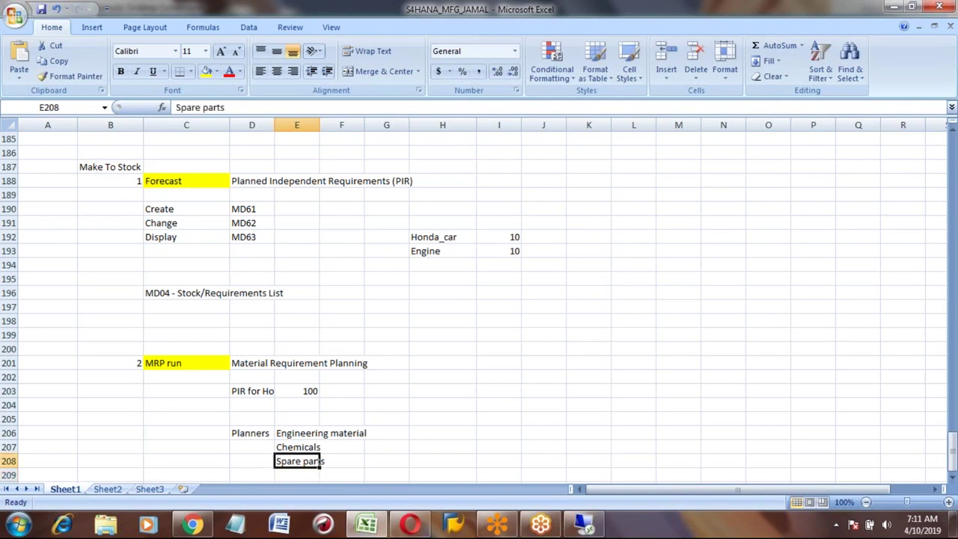
drag(319, 435, 321, 461)
key(Left)
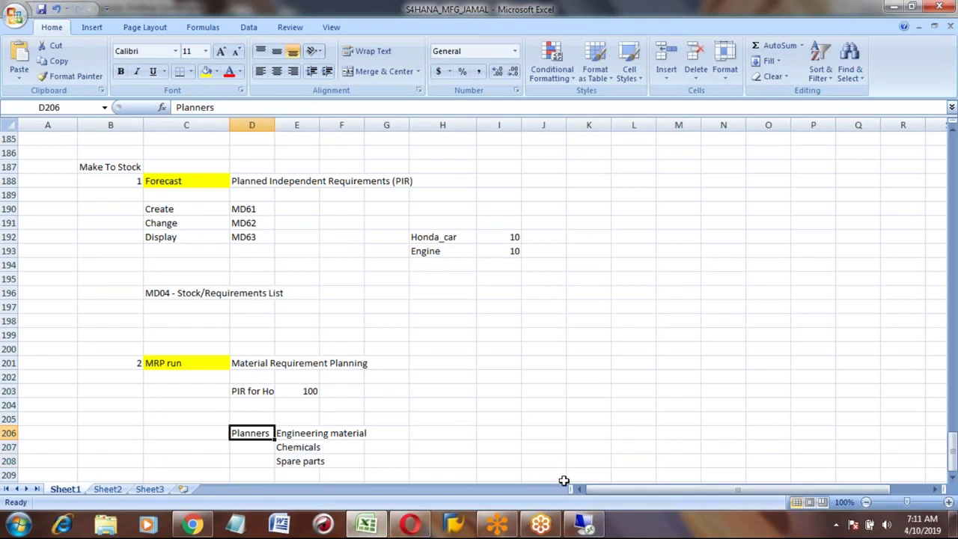
click(393, 433)
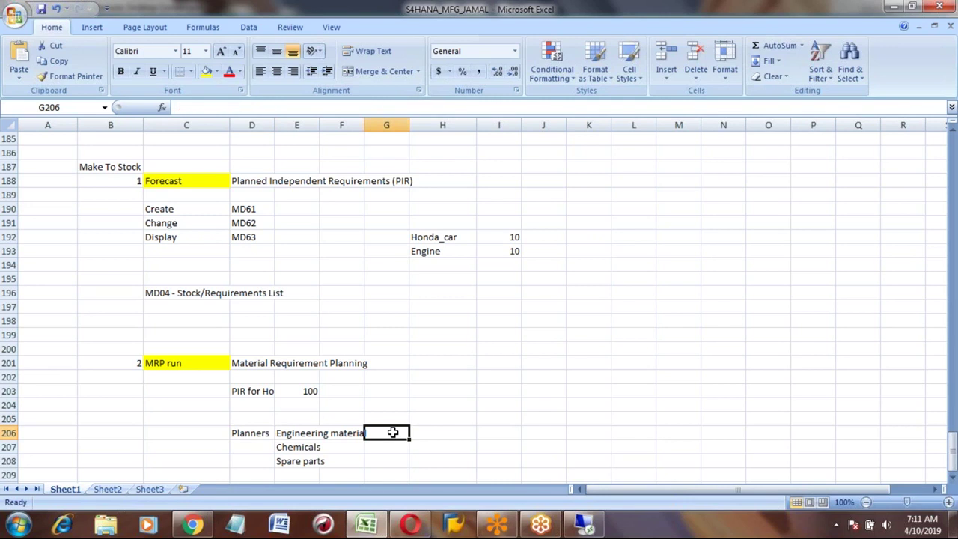
Step: Switch to SAP, open the HONDA_CAR material master from the stock/requirements list, and examine the available MRP controller entries in its MRP 1 view
click(584, 524)
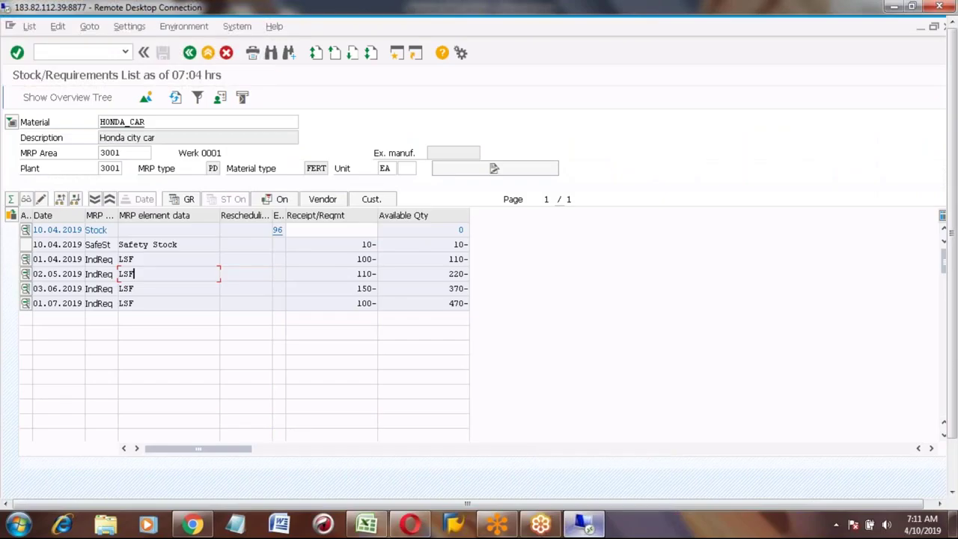
click(129, 122)
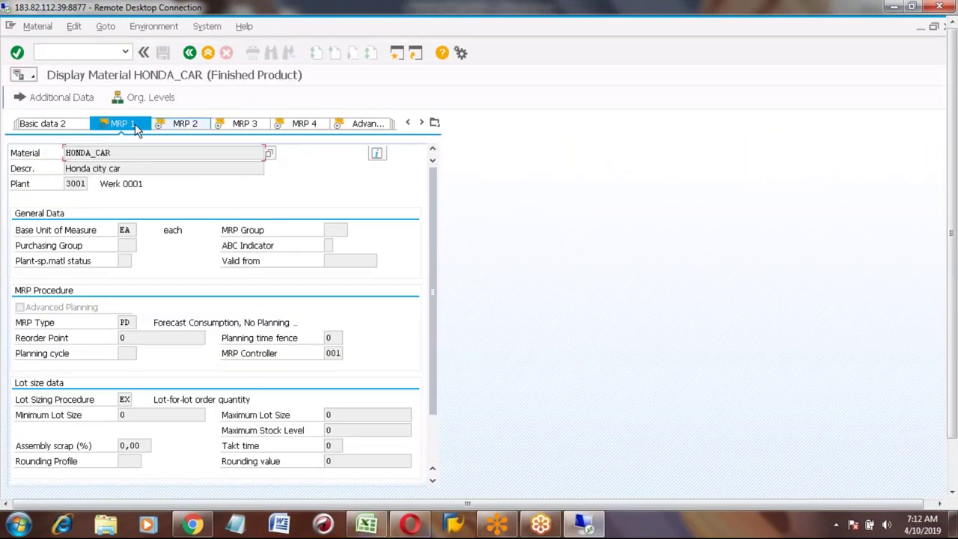
drag(326, 355, 342, 356)
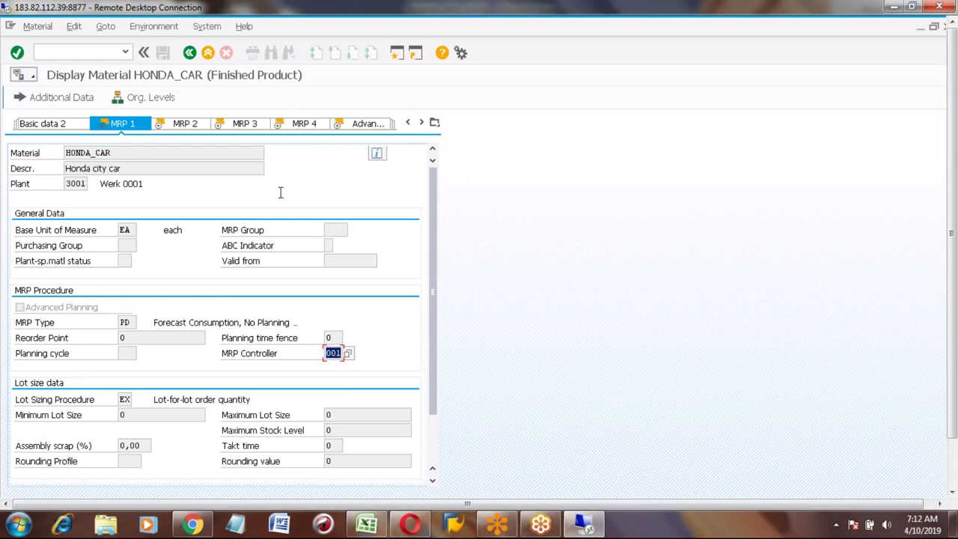
click(348, 354)
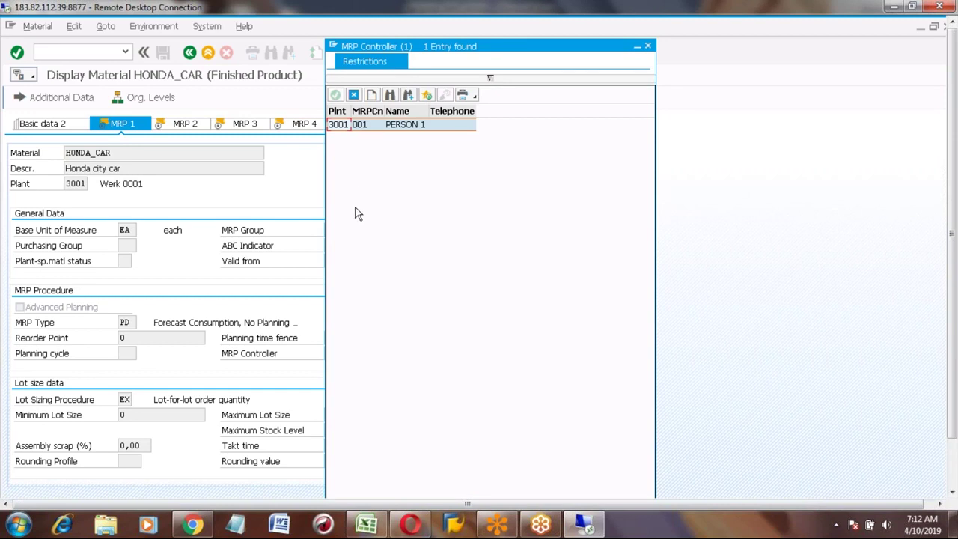
click(647, 46)
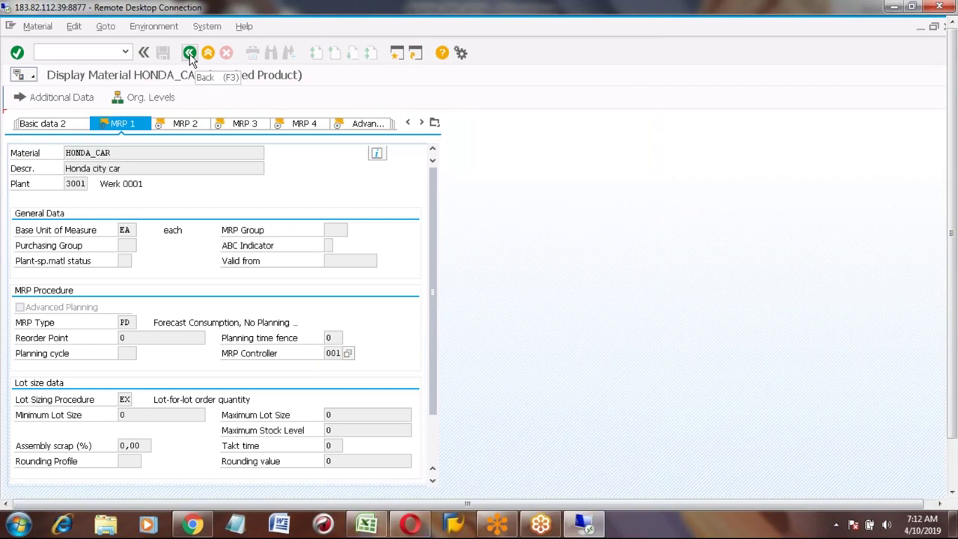
Step: Leave the material display and the stock/requirements list, returning to the SAP Easy Access screen
click(190, 54)
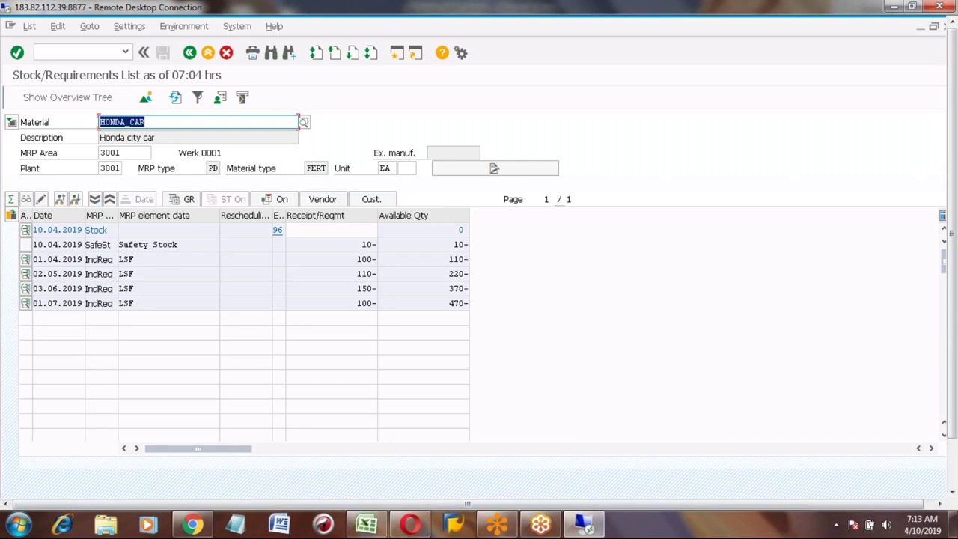
click(190, 54)
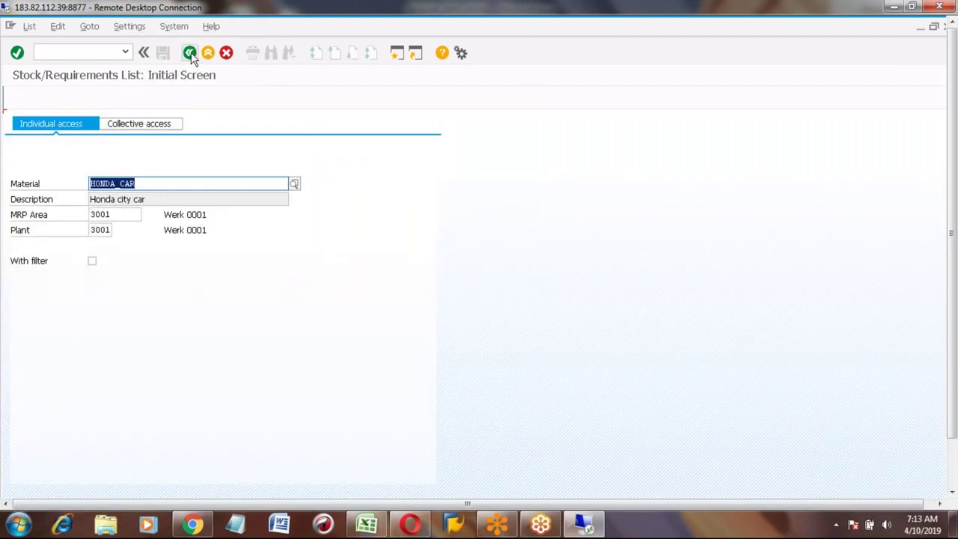
click(190, 54)
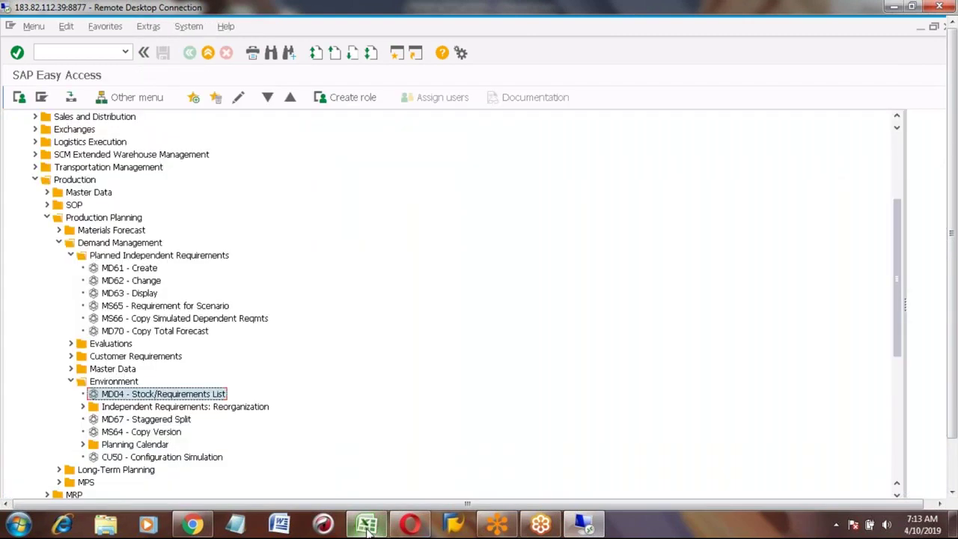
Step: Switch to Excel and enter "MRP Live" in cell C210 below the planners list
click(367, 524)
click(171, 362)
key(Down)
key(Down)
key(Down)
key(Down)
key(Down)
key(Down)
key(Down)
key(Down)
key(Down)
key(Down)
key(Up)
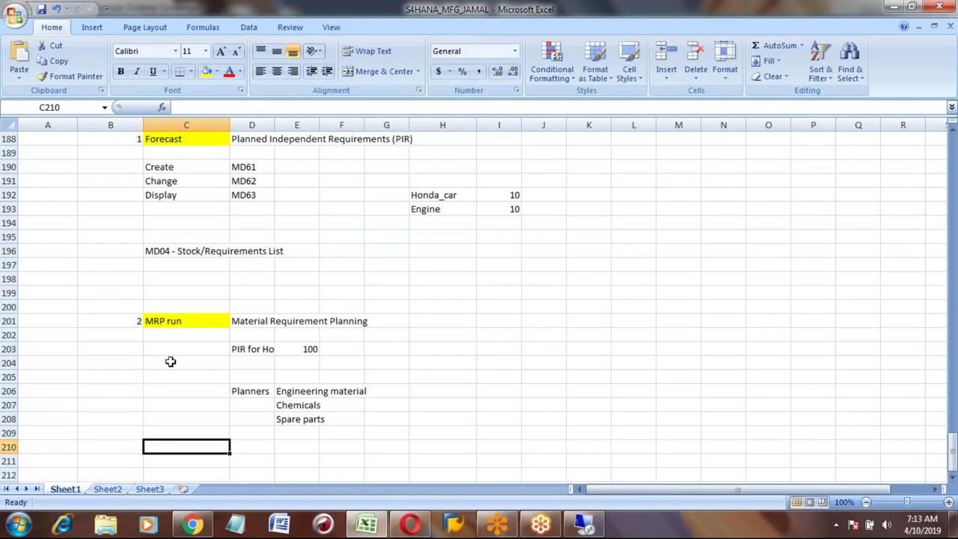
text(MRP Live)
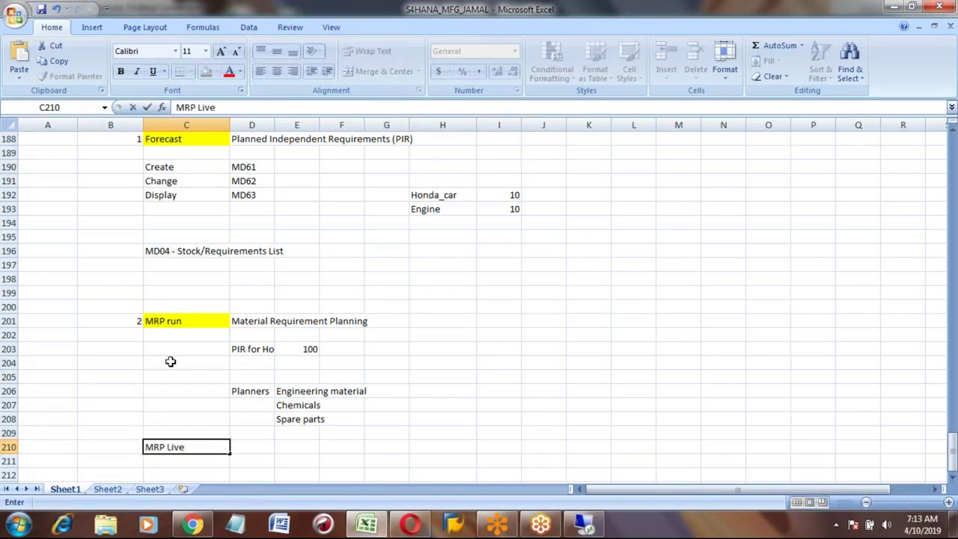
key(Return)
Step: Extend the text in cell C210 to "MRP Live in S/4 HANA"
key(Up)
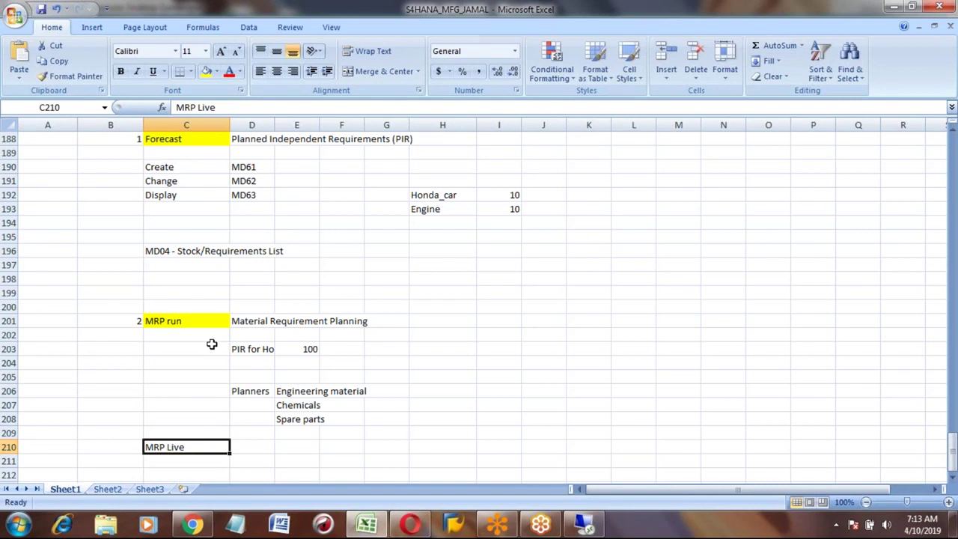
click(229, 108)
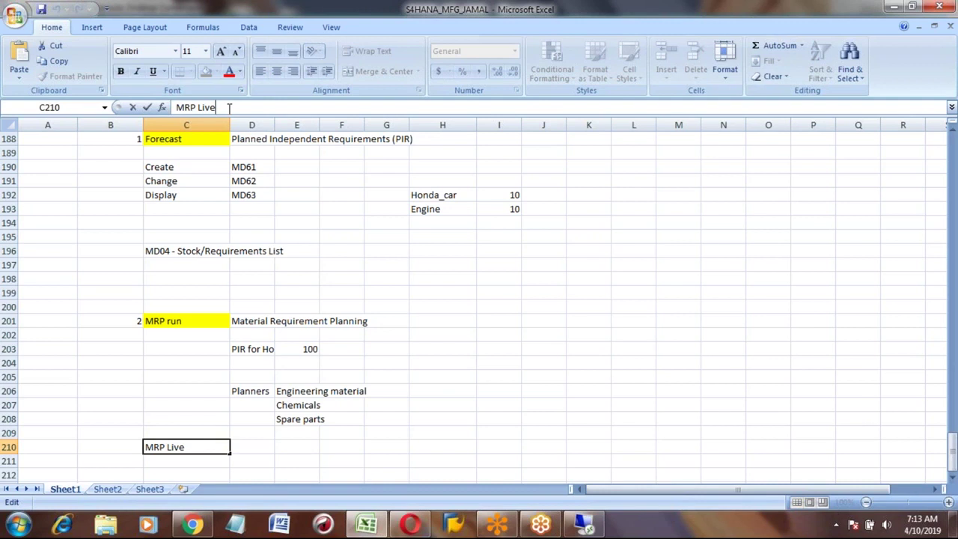
text(in S/4 HANA)
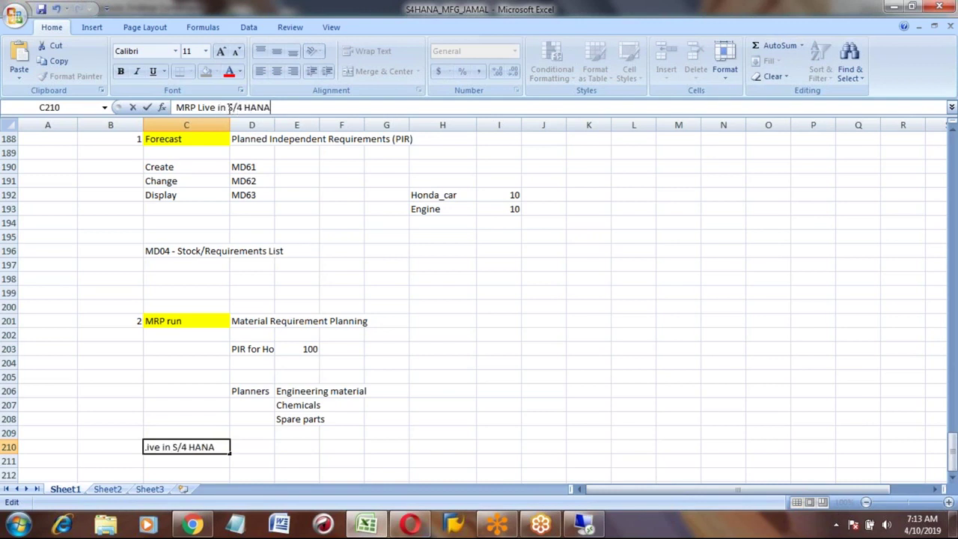
key(Return)
key(Up)
key(Down)
key(Down)
key(Down)
key(Down)
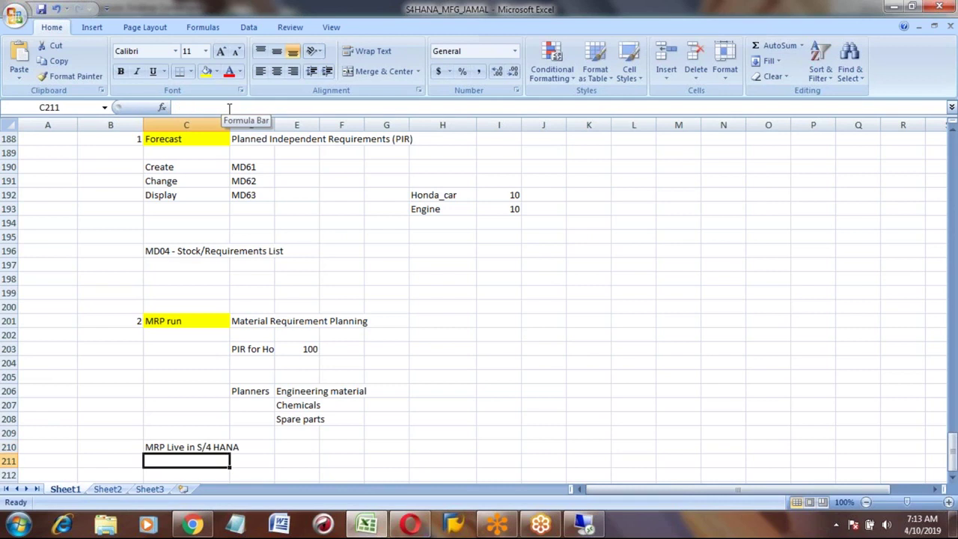
key(Up)
key(Up)
key(Up)
key(Up)
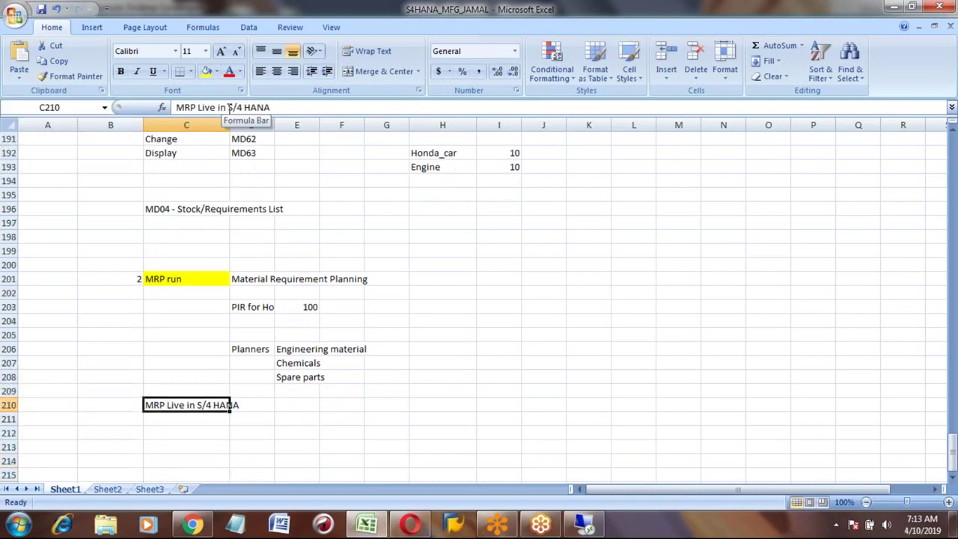
Step: Enter "MD01N" in cell D210, next to the MRP Live in S/4 HANA entry
key(Right)
key(Left)
key(Right)
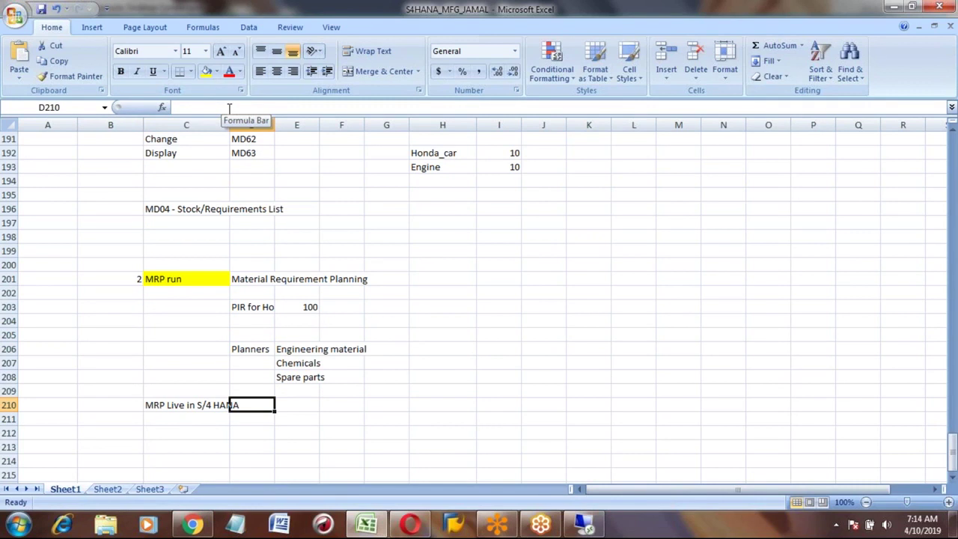
text(MD01N)
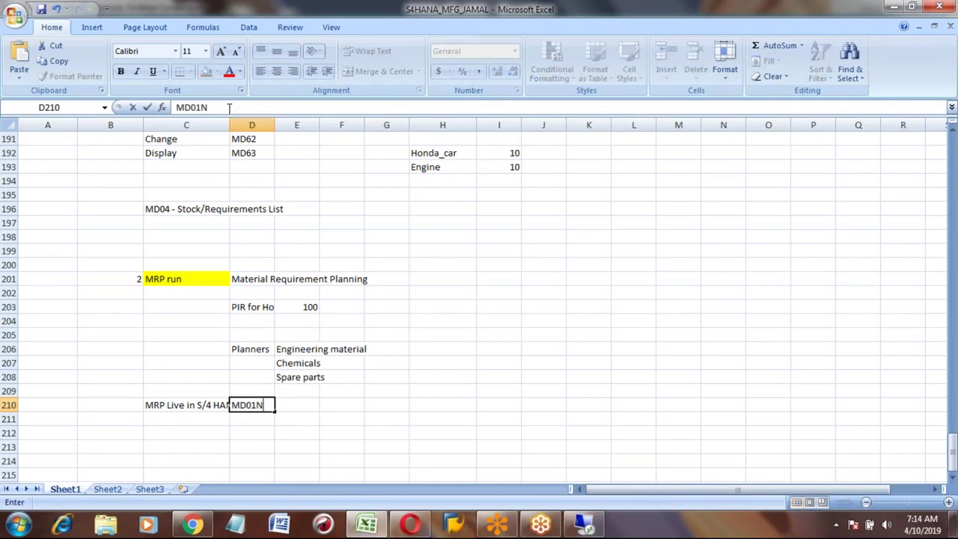
key(Return)
key(Up)
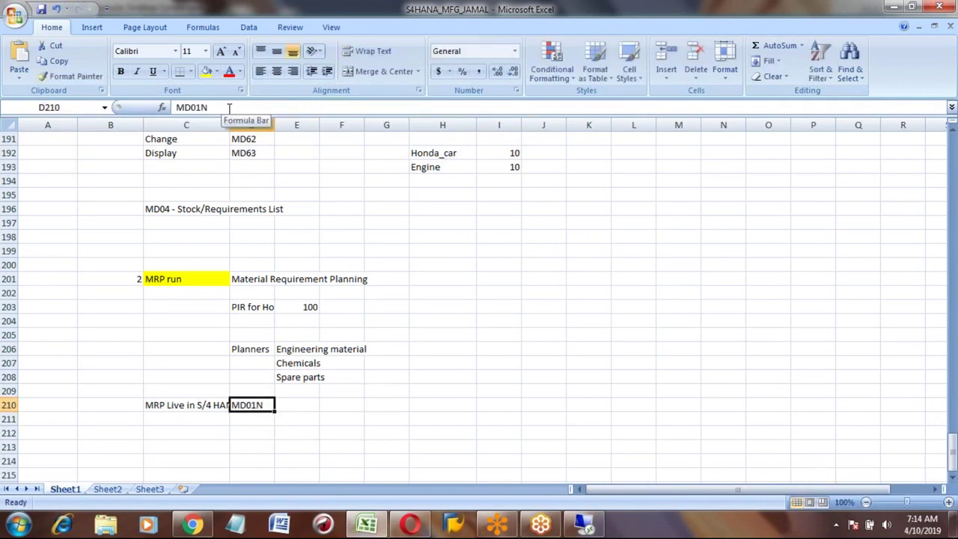
Step: Enter "MRP Run in ECC" in cell C212 and its transaction code "MD01" in cell D212
key(Down)
key(Down)
key(Left)
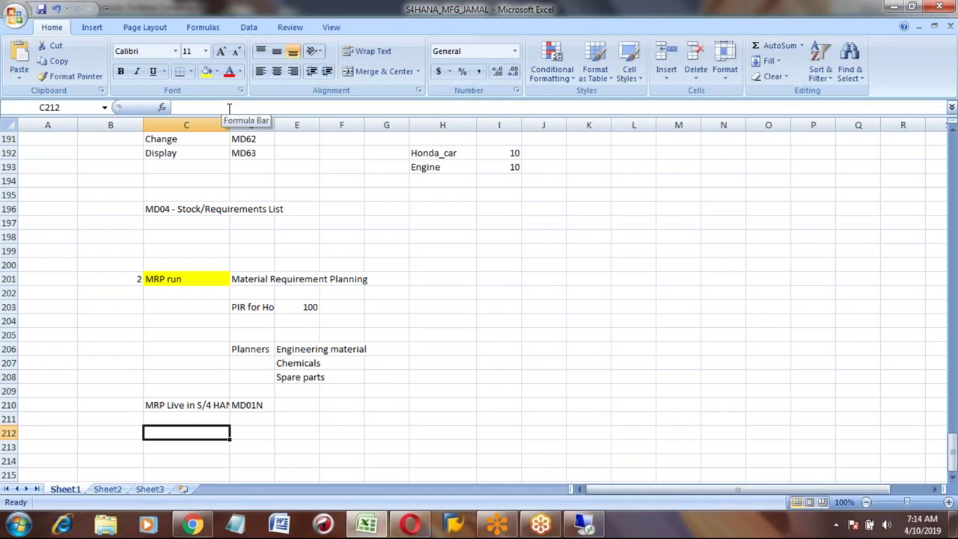
text(MRP )
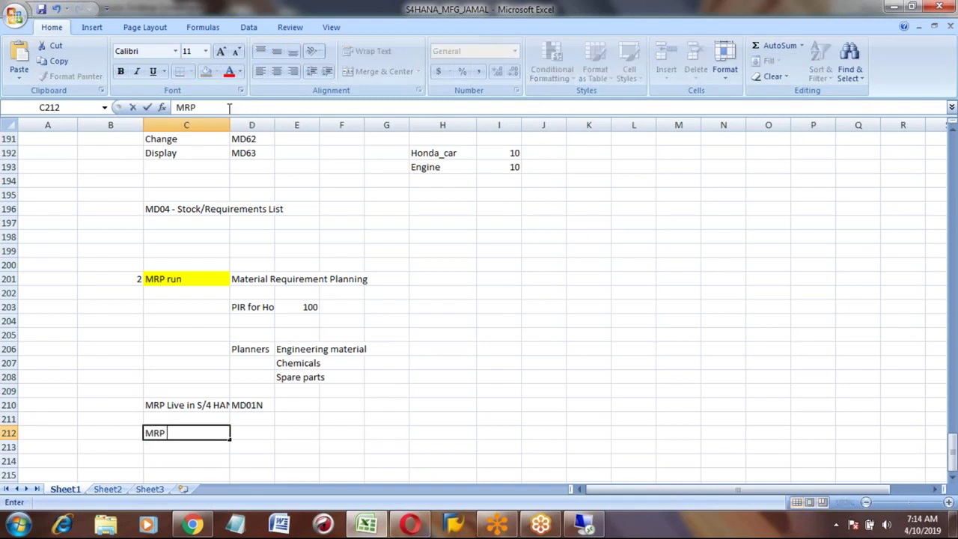
text(Run in ECC)
key(Return)
key(Up)
key(Right)
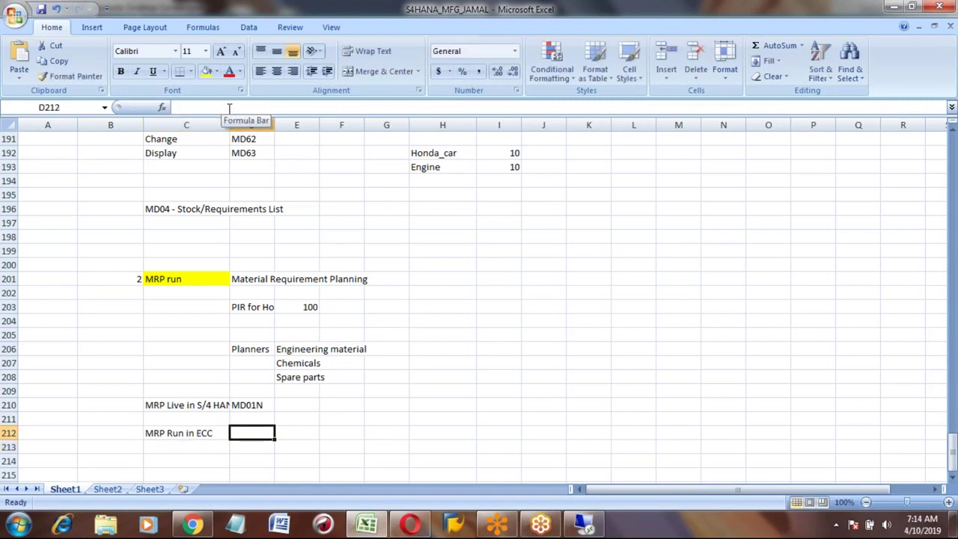
text(MD01)
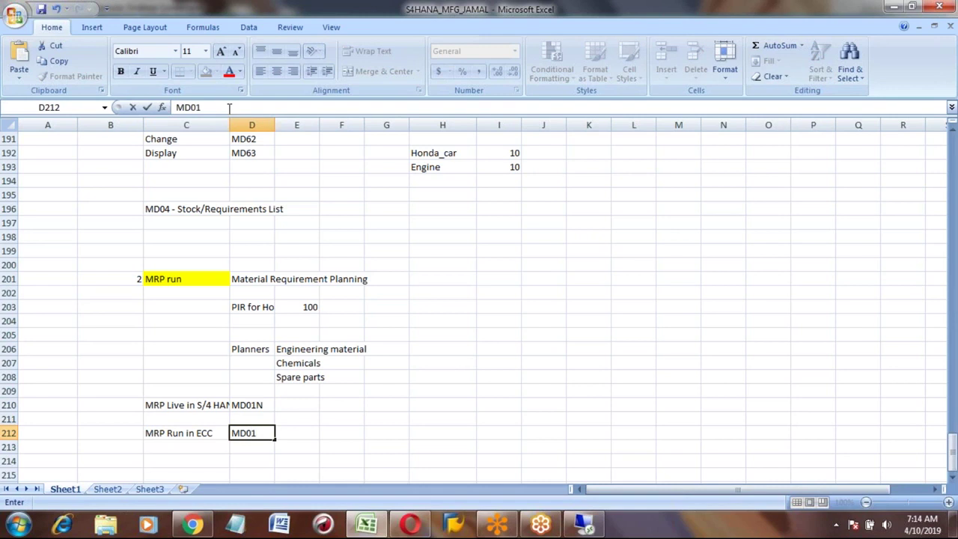
key(Return)
key(Up)
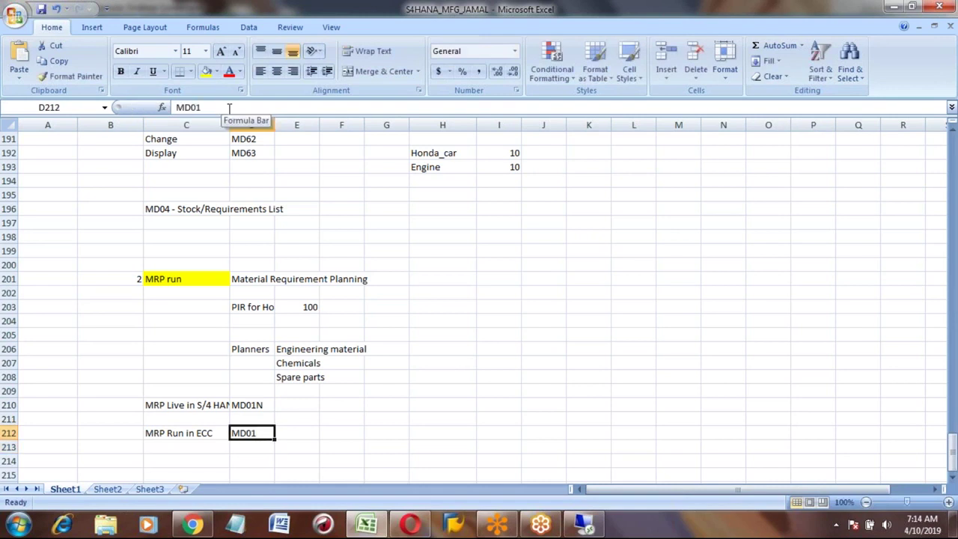
Step: Compare the S/4 HANA and ECC transaction codes for the MRP run in rows 210 and 212
key(Up)
key(Up)
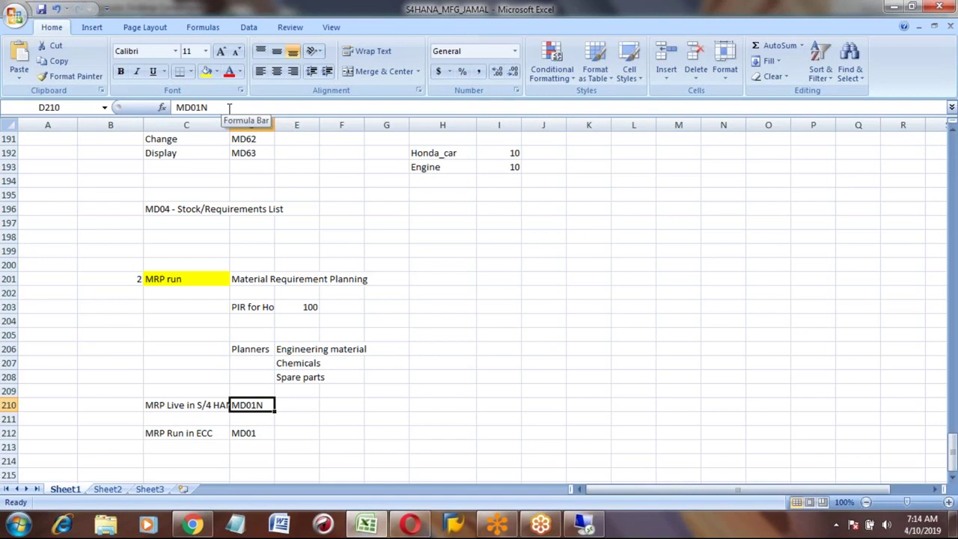
key(Down)
key(Down)
key(Left)
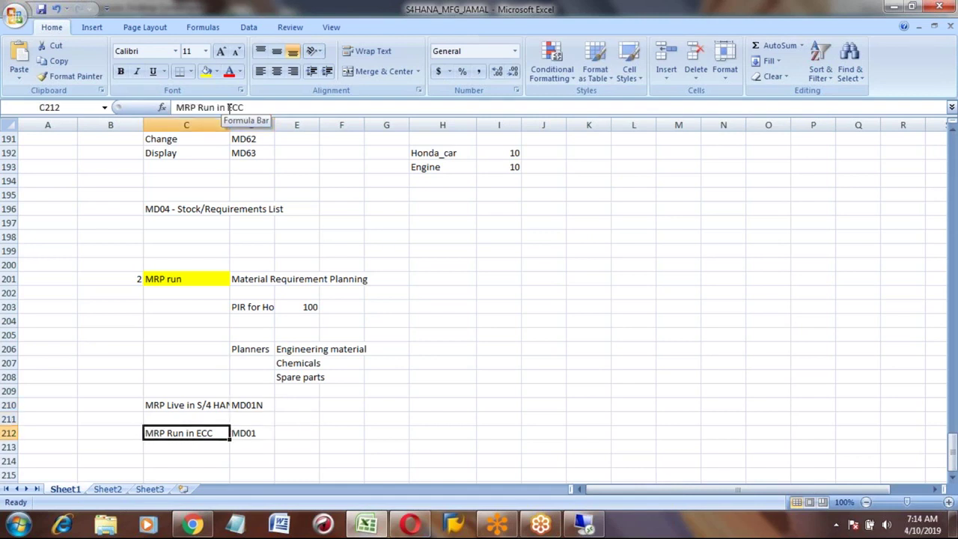
key(Right)
key(Up)
key(Up)
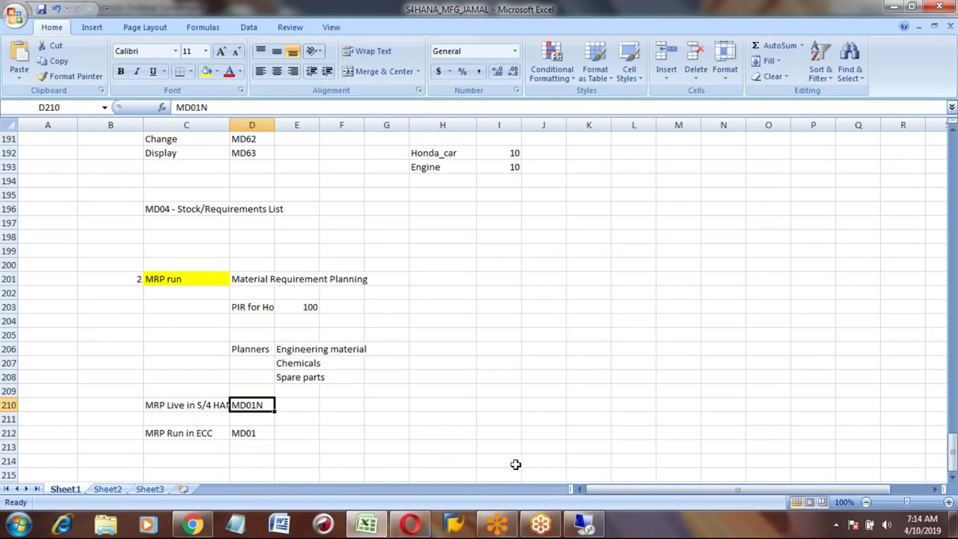
click(191, 404)
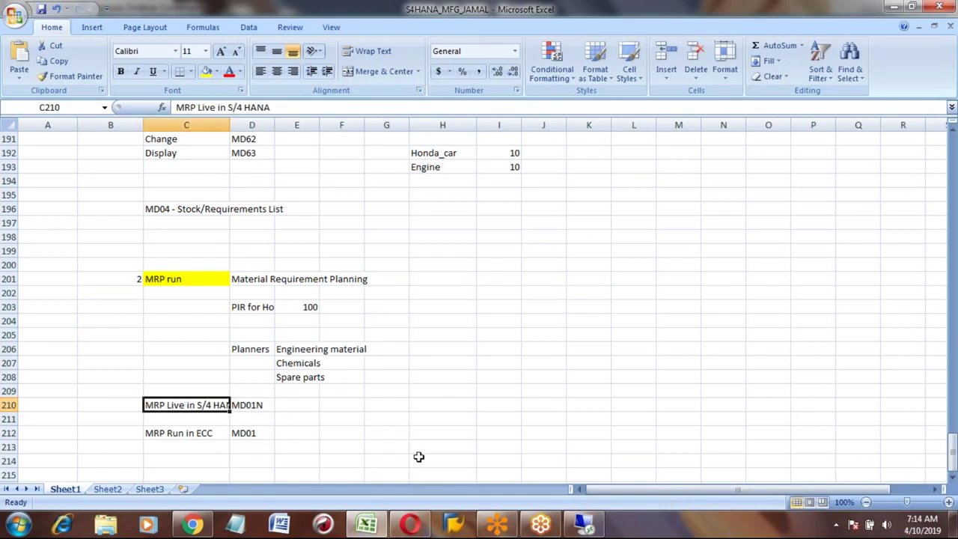
Step: Switch to SAP and collapse the Environment, Demand Management and Production Planning folders in the Easy Access tree
click(584, 524)
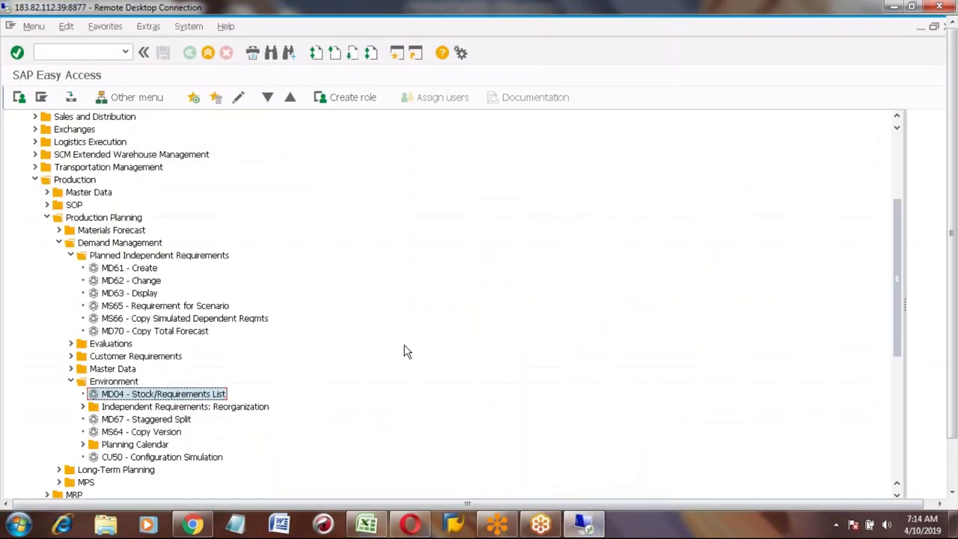
click(71, 382)
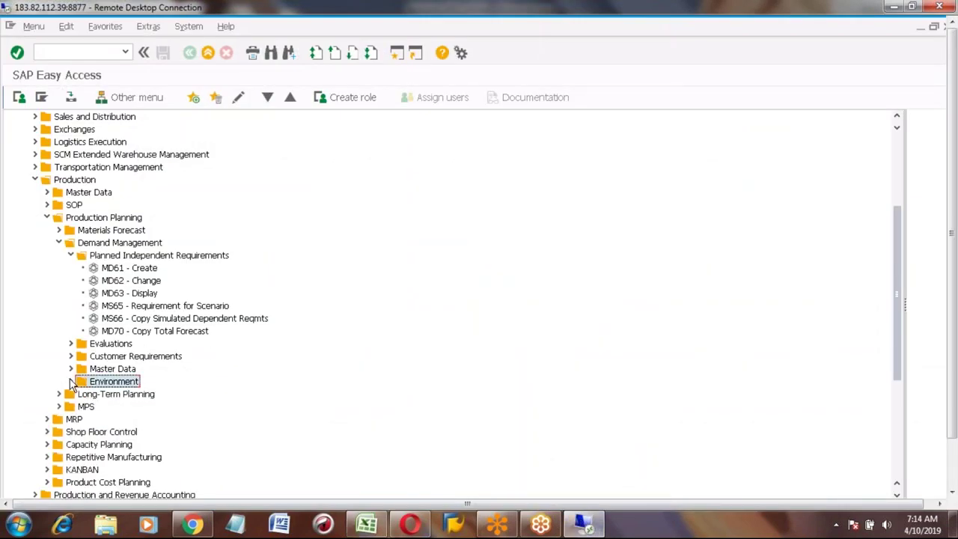
click(59, 244)
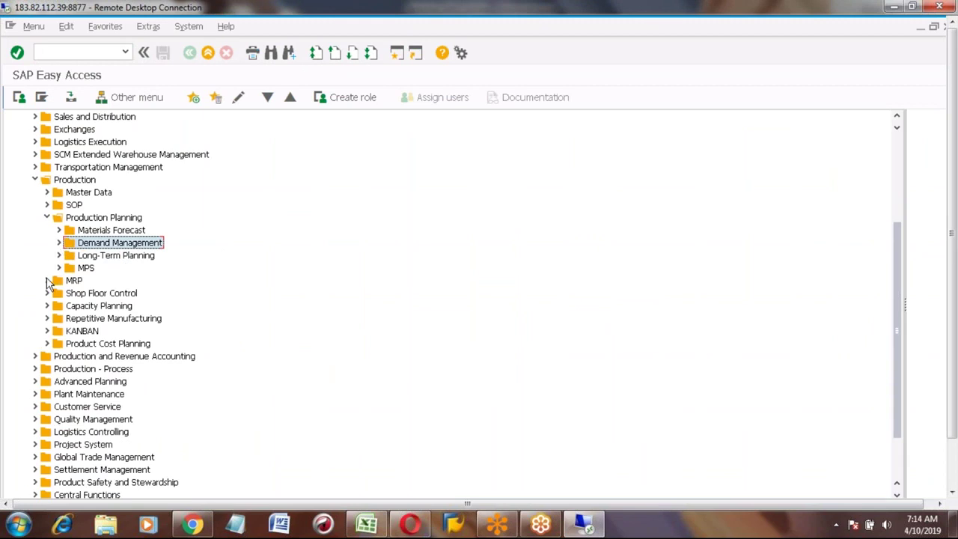
click(47, 218)
click(73, 232)
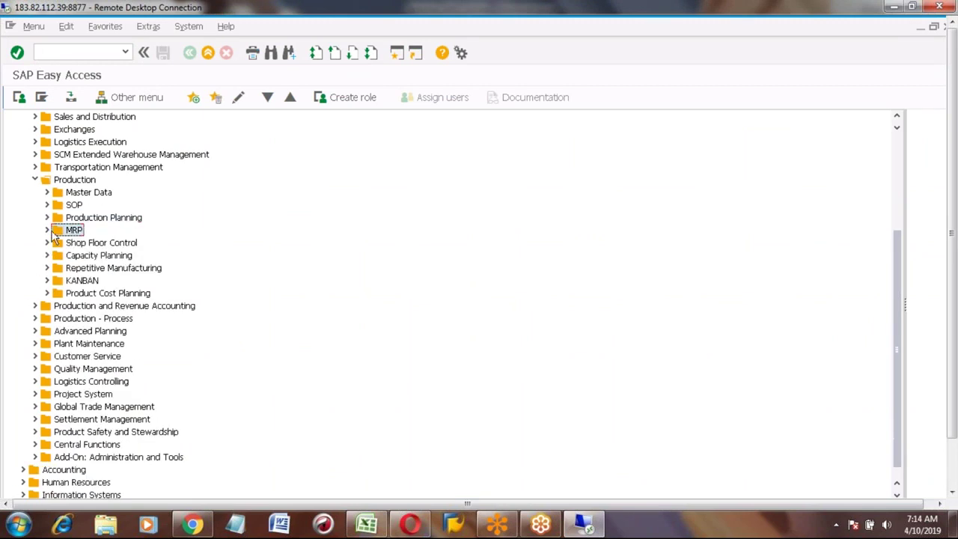
Step: Expand the MRP folder and its Planning subfolder, and select the MD01N - MRP Live transaction
click(46, 231)
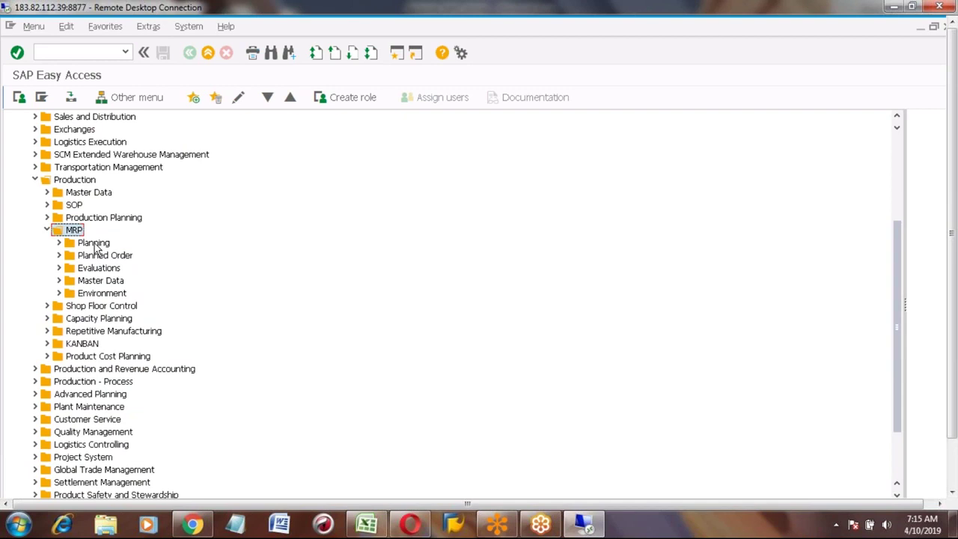
click(96, 245)
click(59, 243)
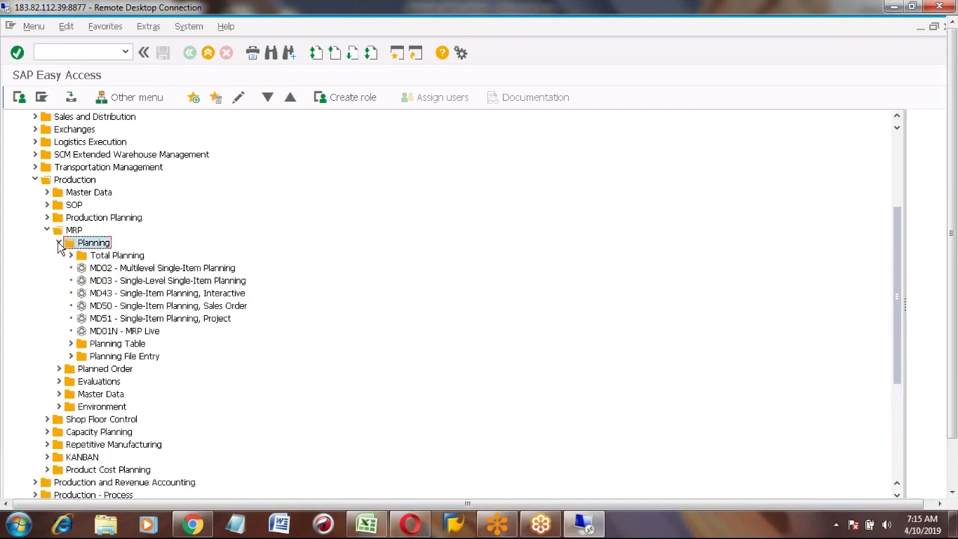
click(109, 334)
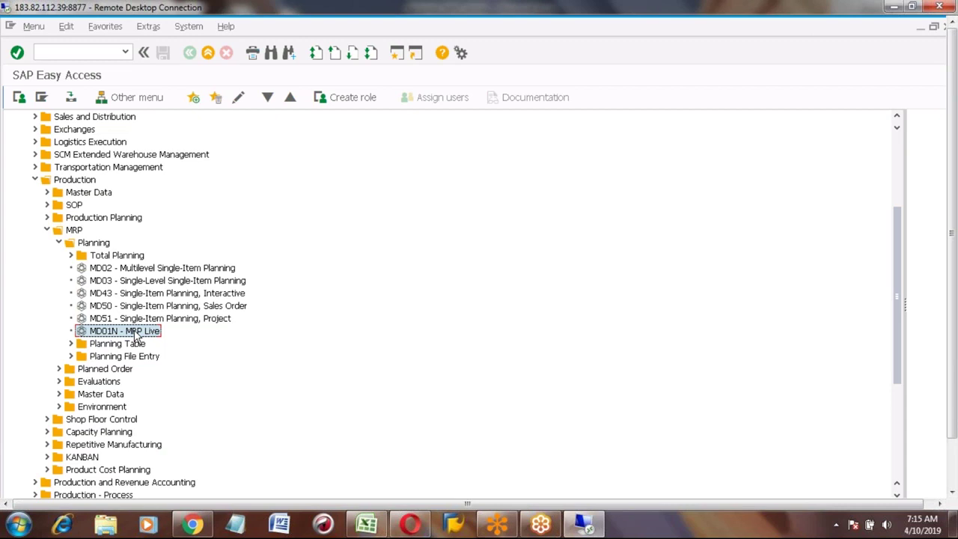
Step: Expand the Total Planning folder and select the MD01 - Online transaction
click(98, 255)
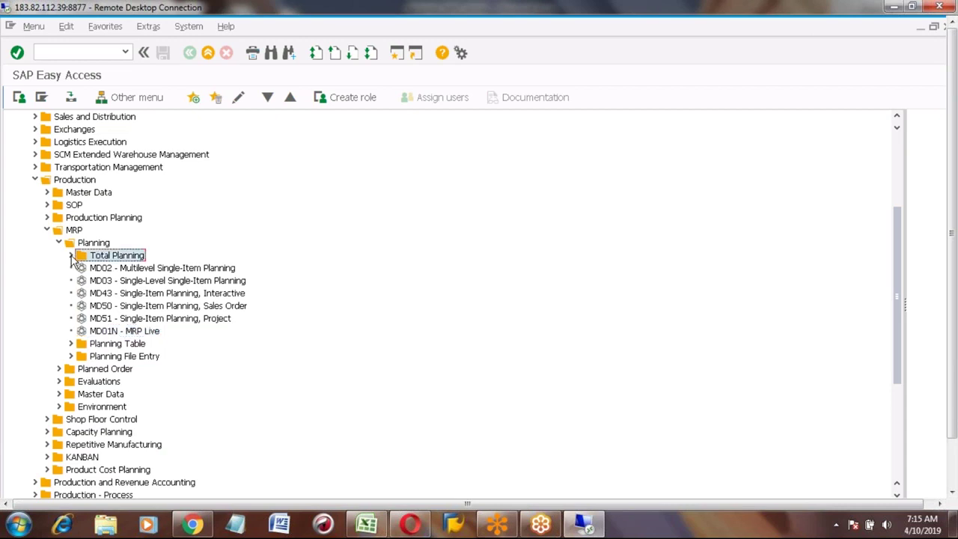
click(71, 255)
click(122, 268)
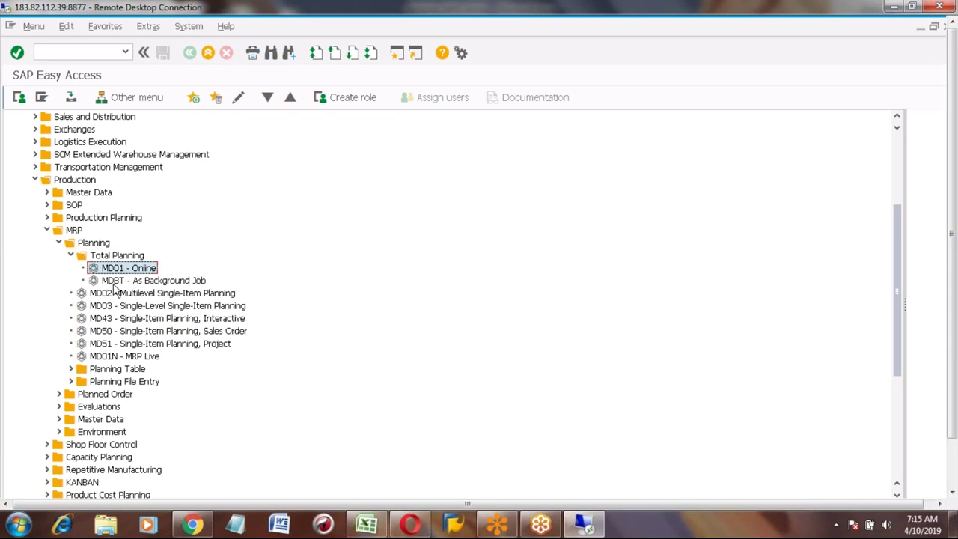
Step: Examine the classic MRP planning transactions from MD01 through MD51 under the Planning folder
click(107, 294)
click(106, 309)
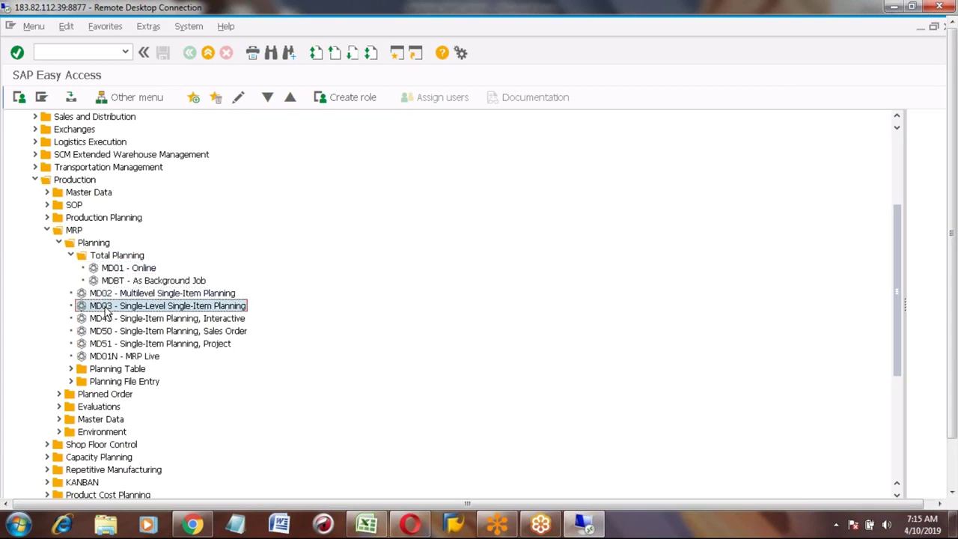
key(Down)
key(Down)
key(Down)
key(Up)
key(Up)
key(Up)
key(Up)
key(Up)
key(Up)
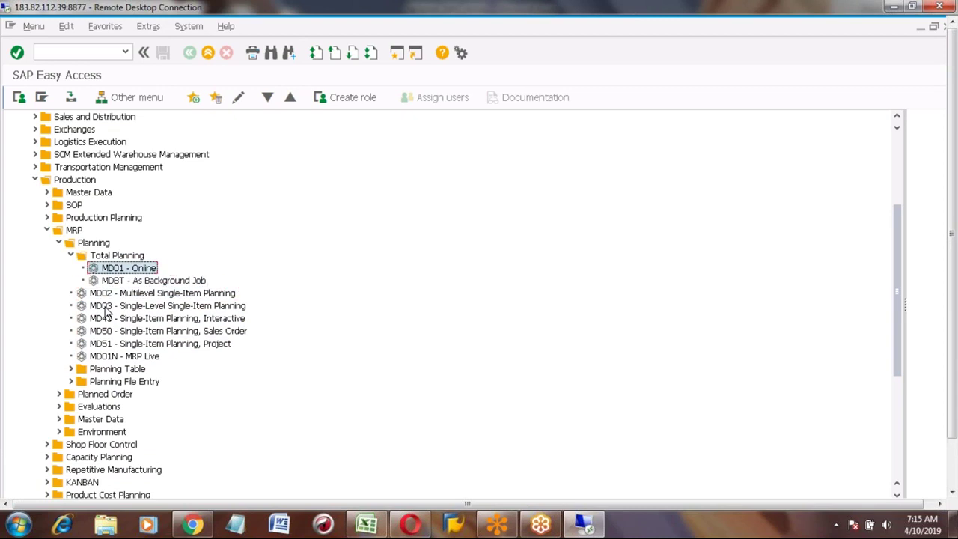
key(Down)
key(Down)
key(Down)
key(Down)
key(Down)
key(Down)
key(Down)
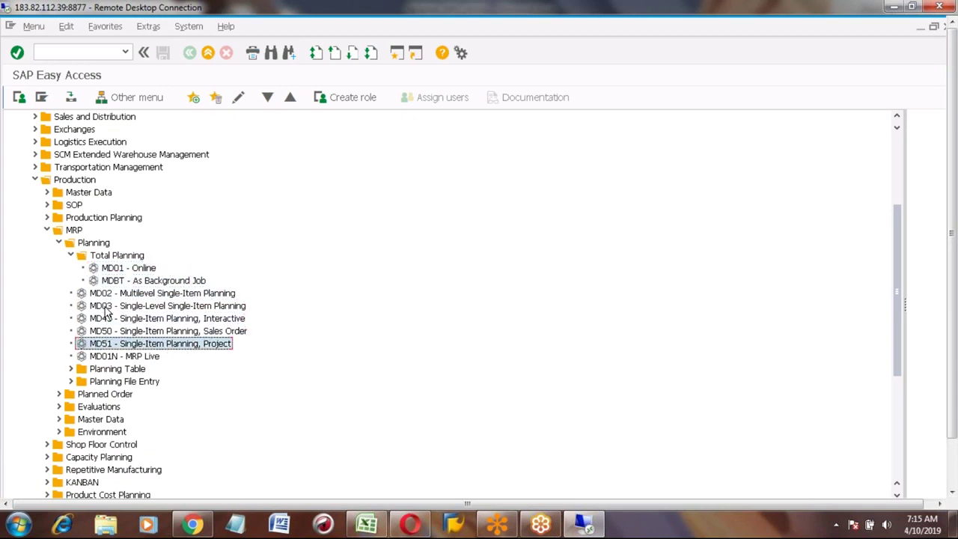
key(Up)
key(Up)
key(Up)
key(Up)
key(Up)
key(Up)
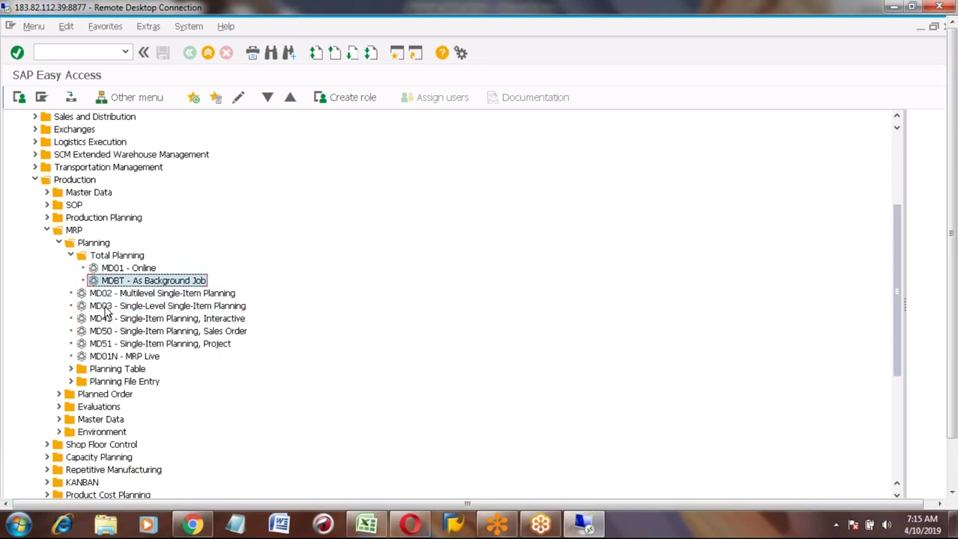
key(Up)
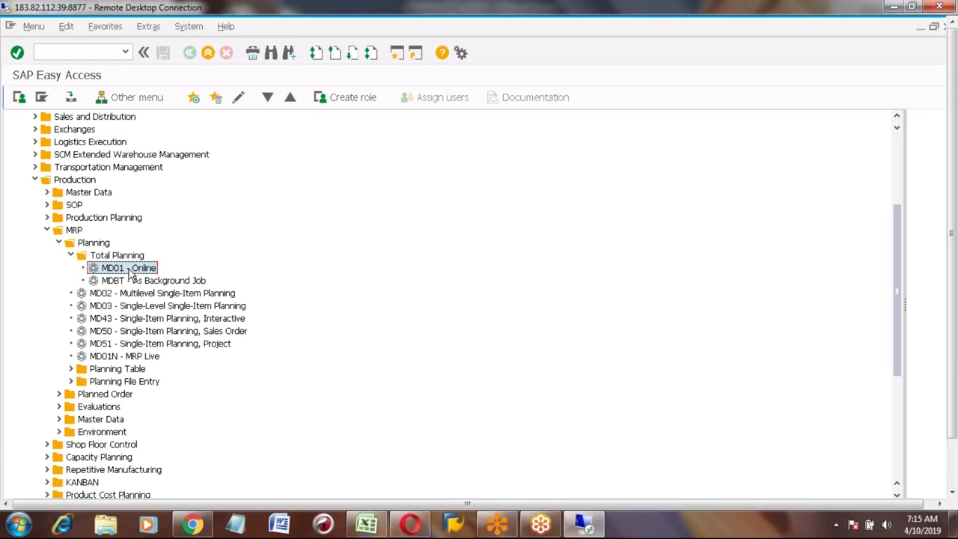
Step: Open the MD01N - MRP Live transaction from the MRP Planning folder
key(Down)
key(Down)
key(Down)
key(Down)
key(Down)
key(Down)
key(Down)
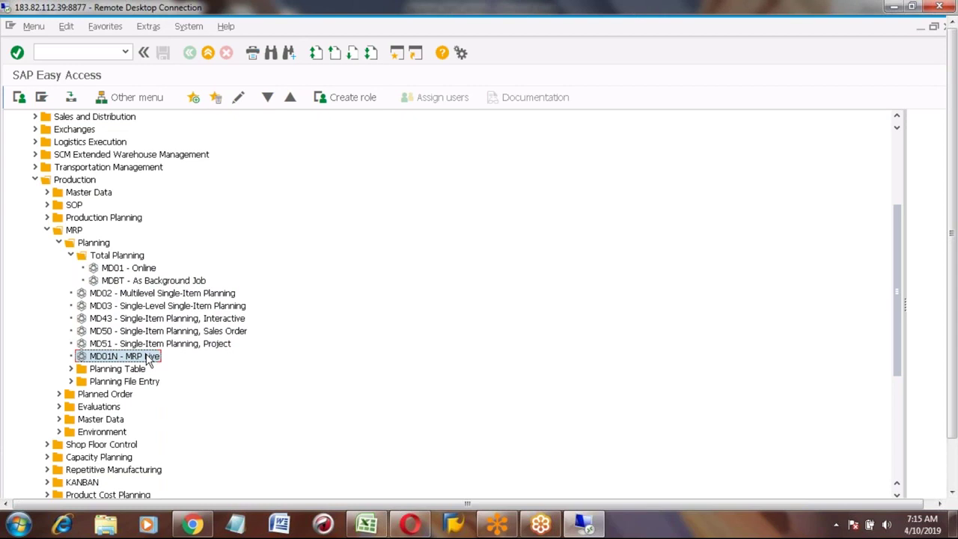
double_click(109, 359)
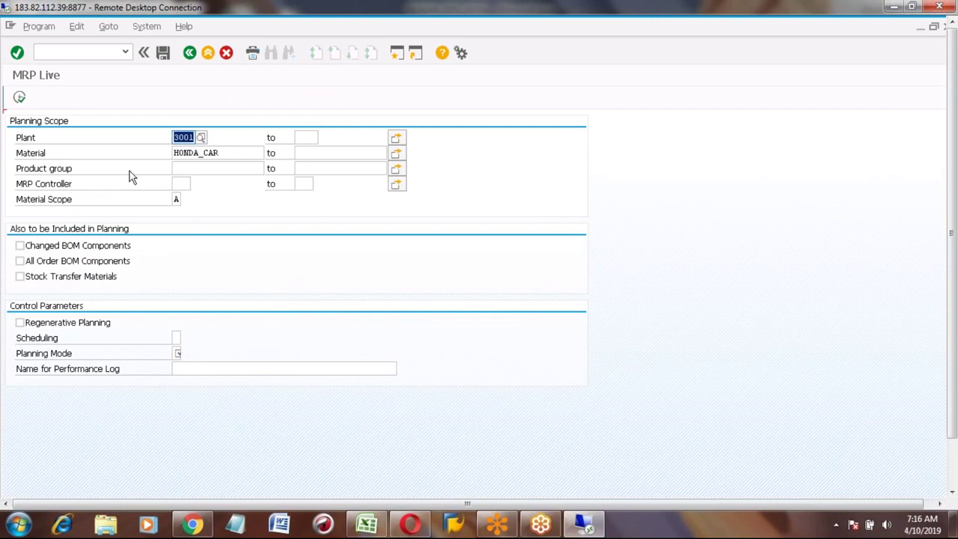
click(185, 139)
click(319, 137)
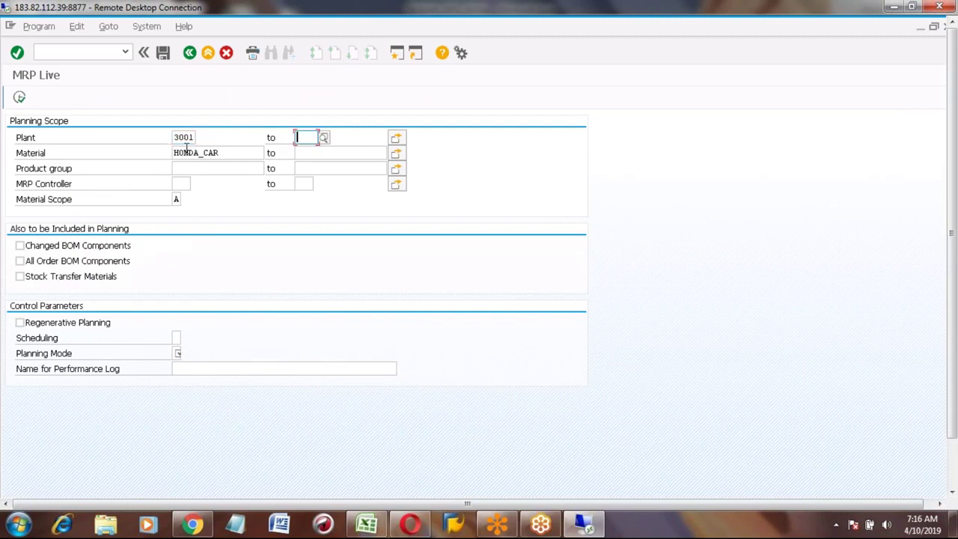
click(177, 138)
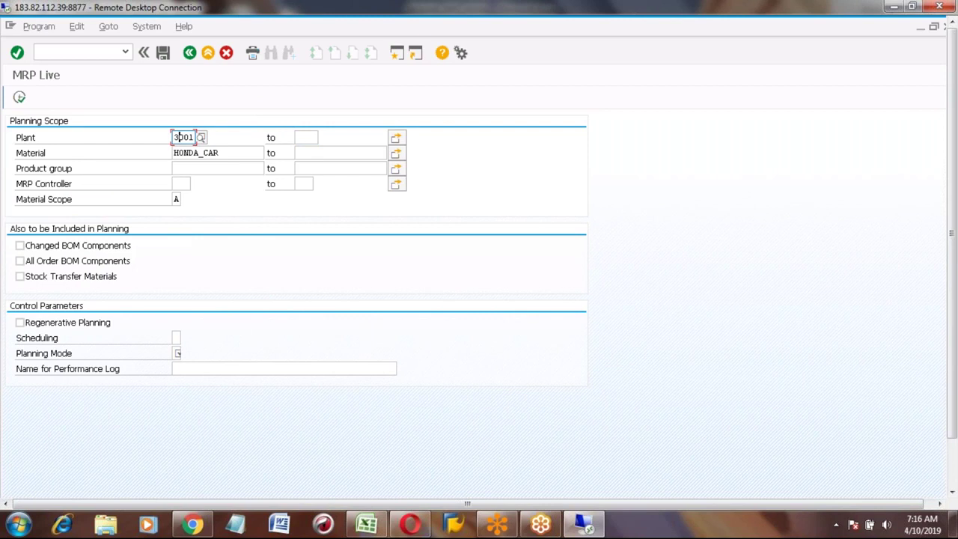
click(313, 139)
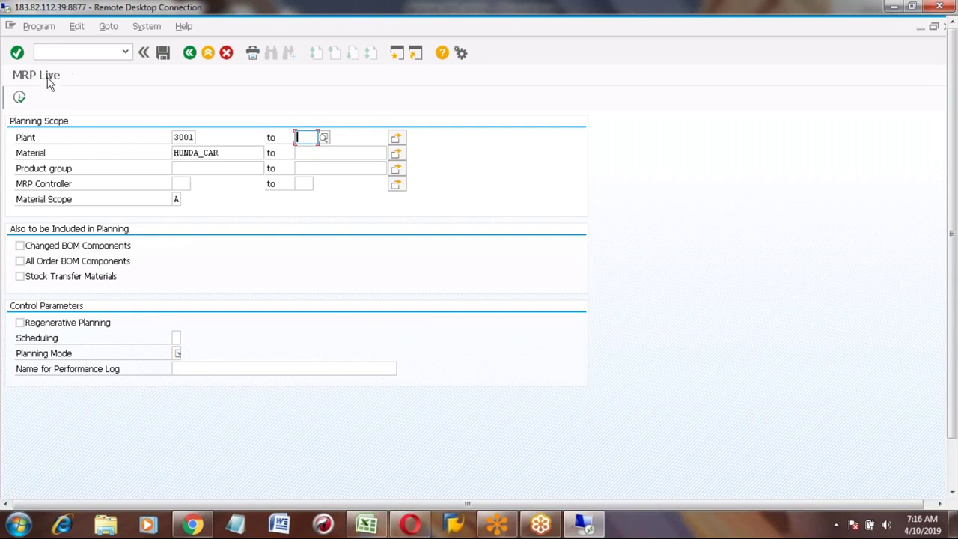
click(182, 187)
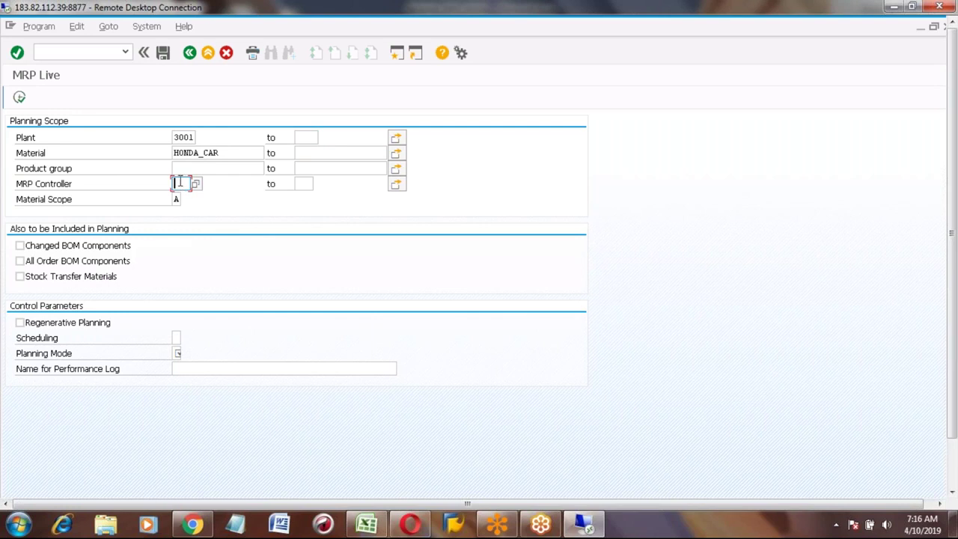
Step: Replace HONDA_CAR with * as the material in the MRP Live planning scope for plant 3001
click(224, 153)
key(BackSpace)
key(BackSpace)
key(BackSpace)
key(BackSpace)
key(BackSpace)
key(BackSpace)
key(BackSpace)
key(BackSpace)
key(BackSpace)
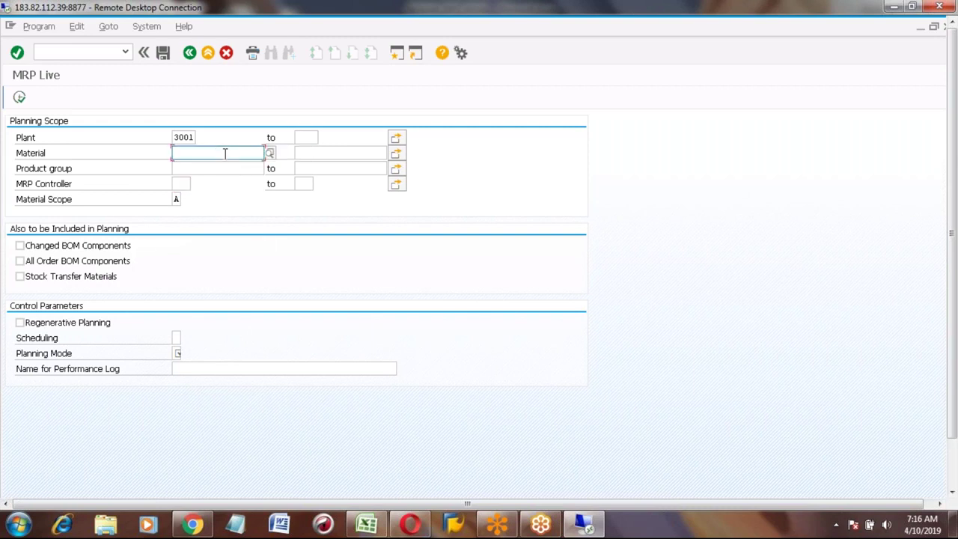
text(*)
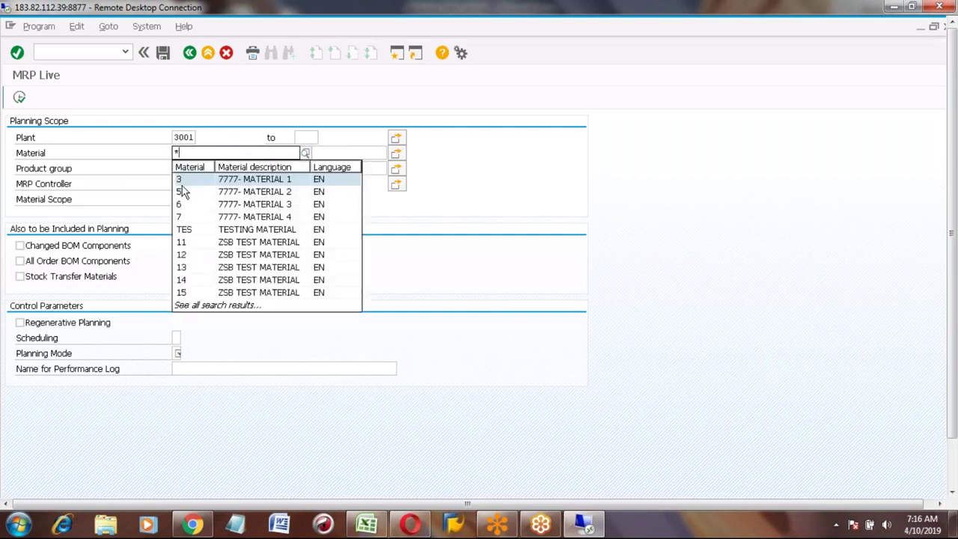
click(187, 196)
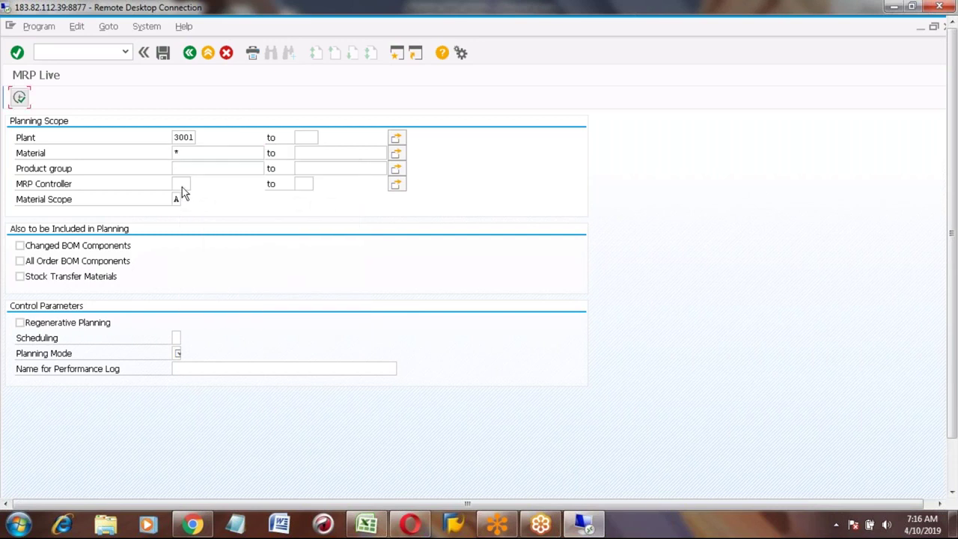
Step: Set the MRP controller to 001 in the MRP Live planning scope
click(182, 188)
text(001)
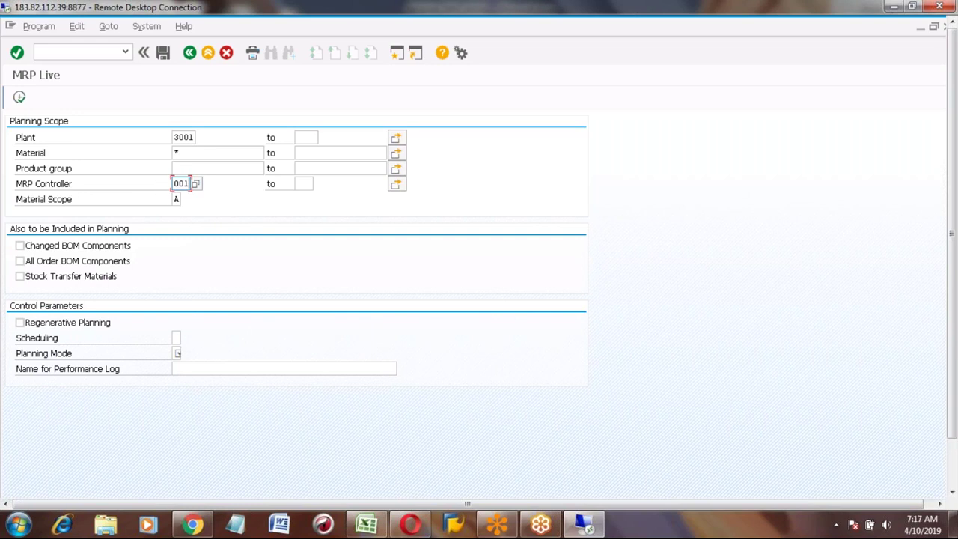
click(186, 153)
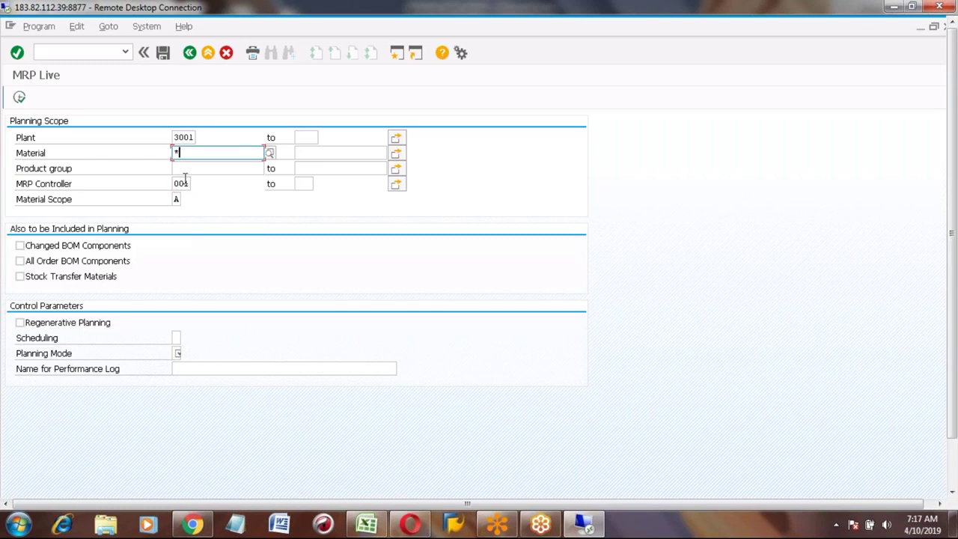
click(181, 184)
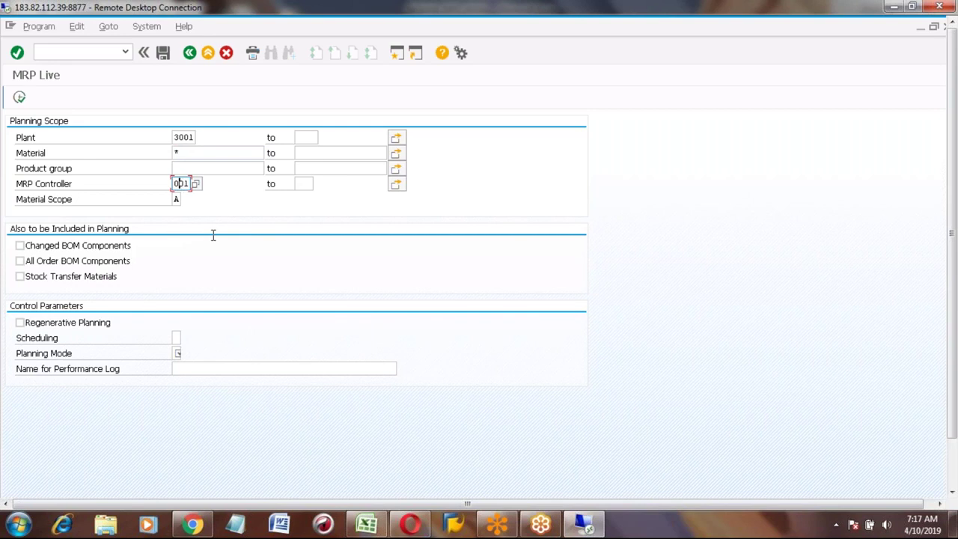
click(185, 153)
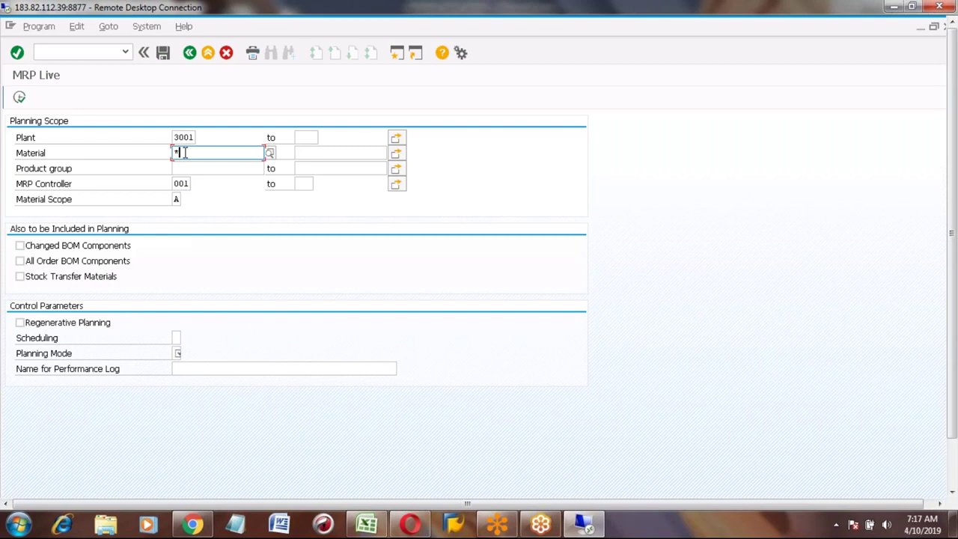
Step: Examine the material scope options A, M and S, and close the value list without choosing another one
click(177, 200)
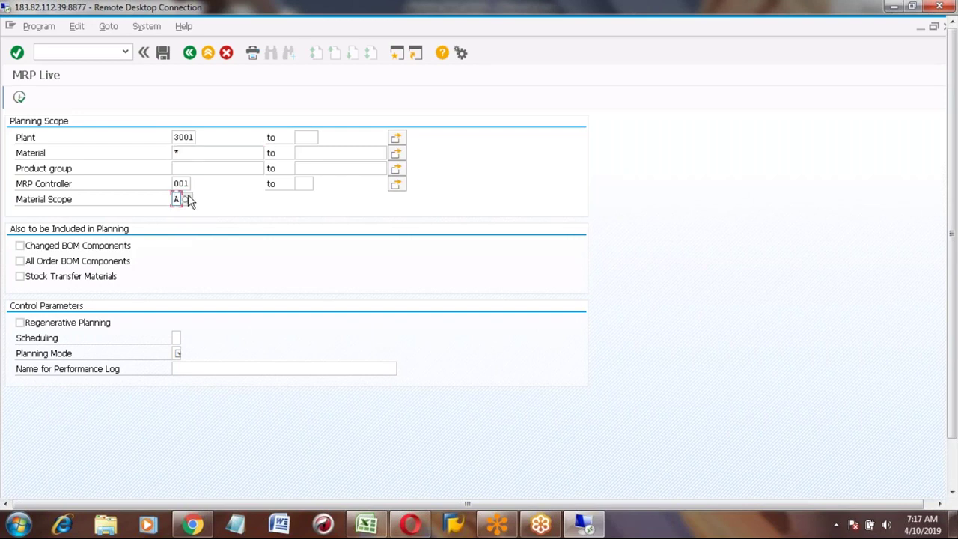
click(186, 199)
click(47, 166)
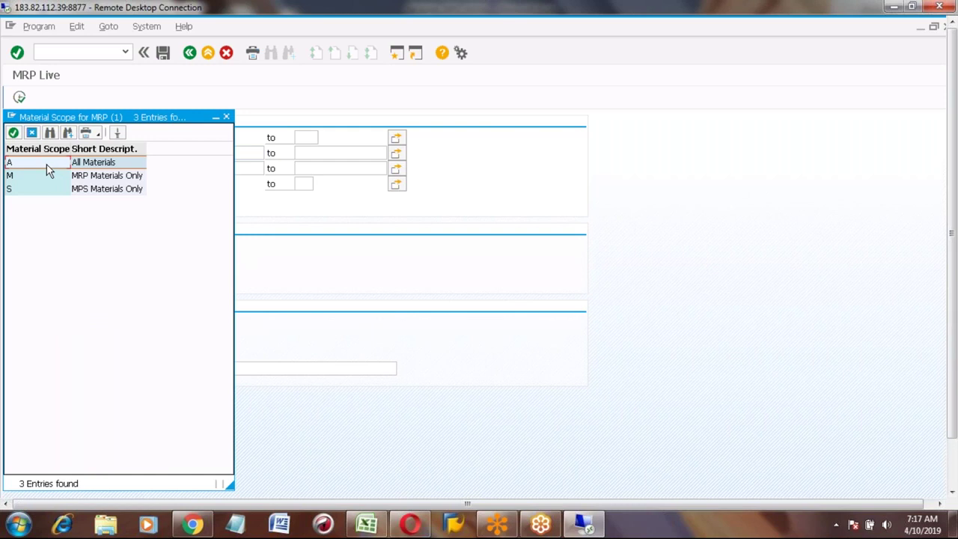
key(Down)
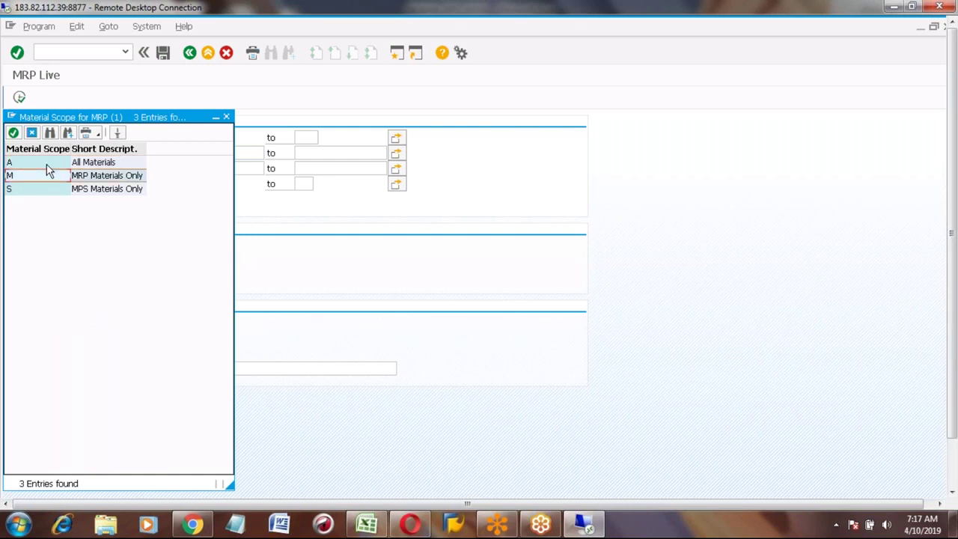
key(Down)
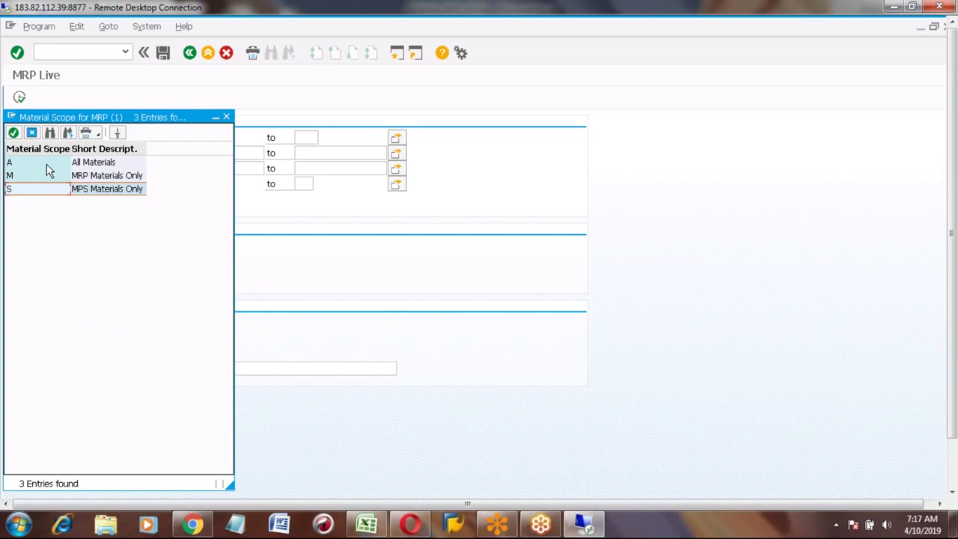
key(Up)
key(Up)
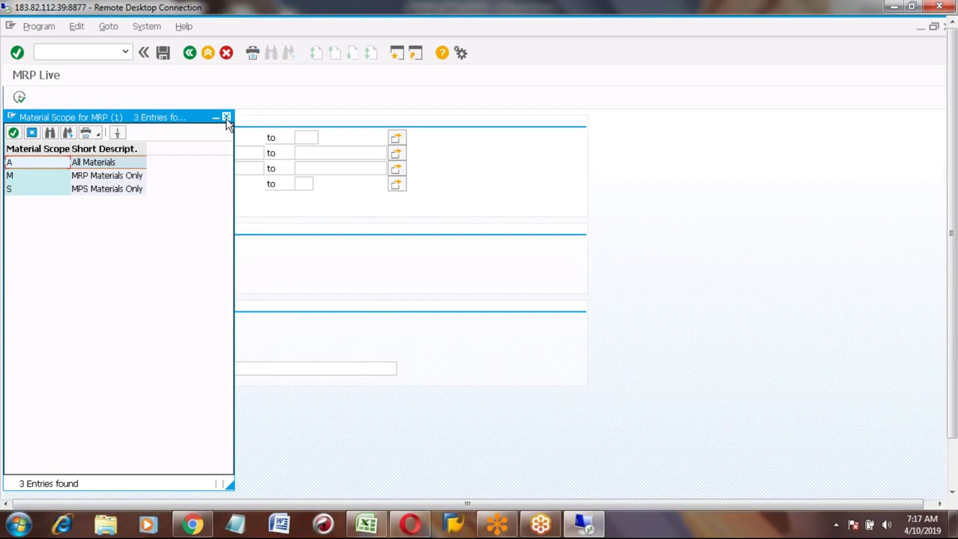
click(24, 174)
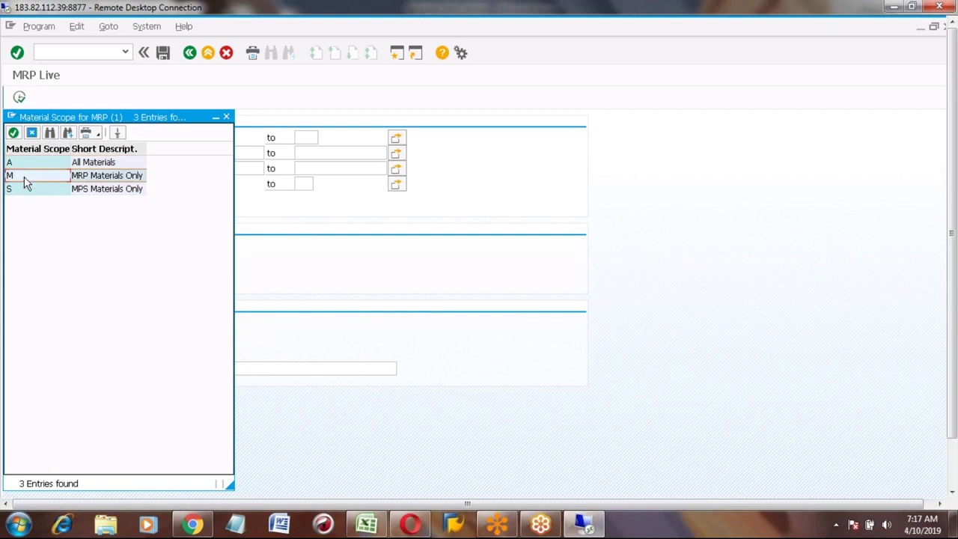
click(28, 189)
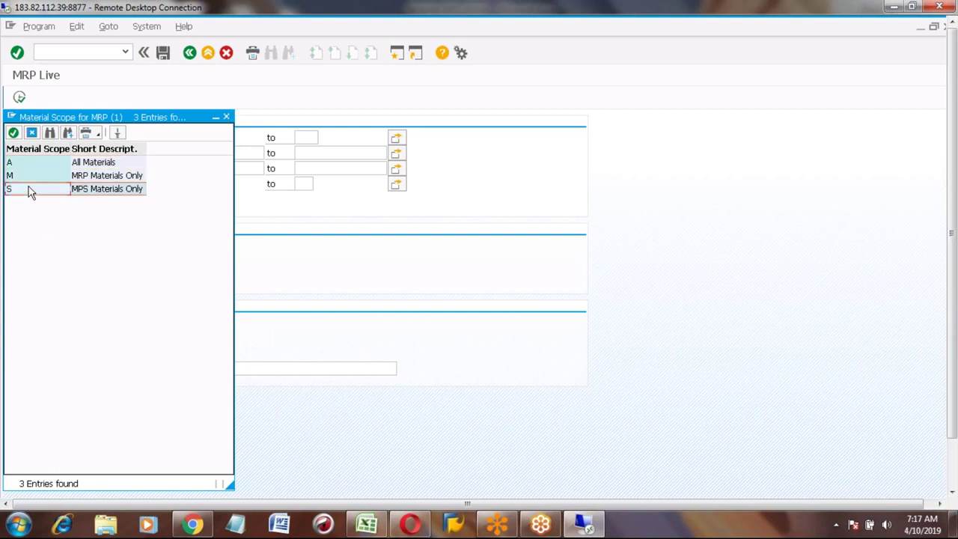
click(227, 117)
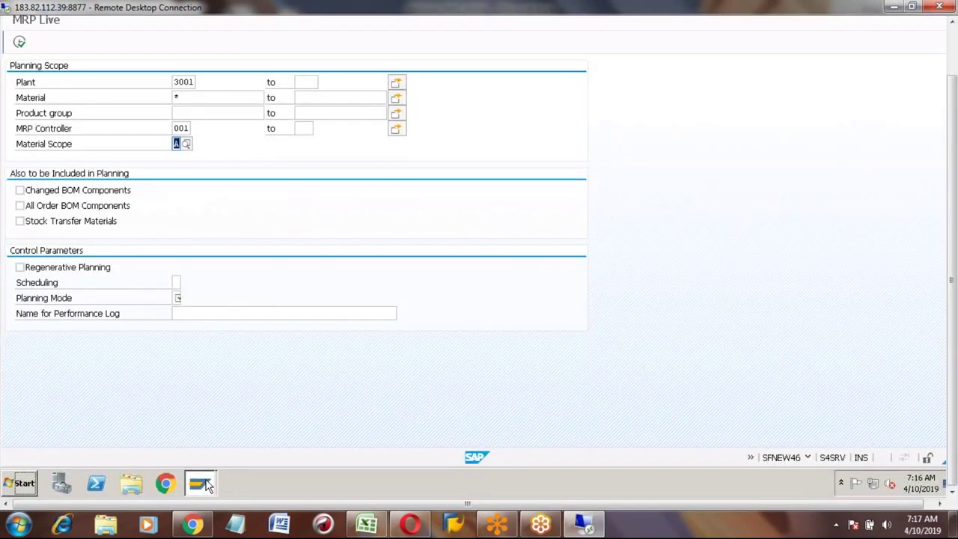
click(201, 483)
click(325, 345)
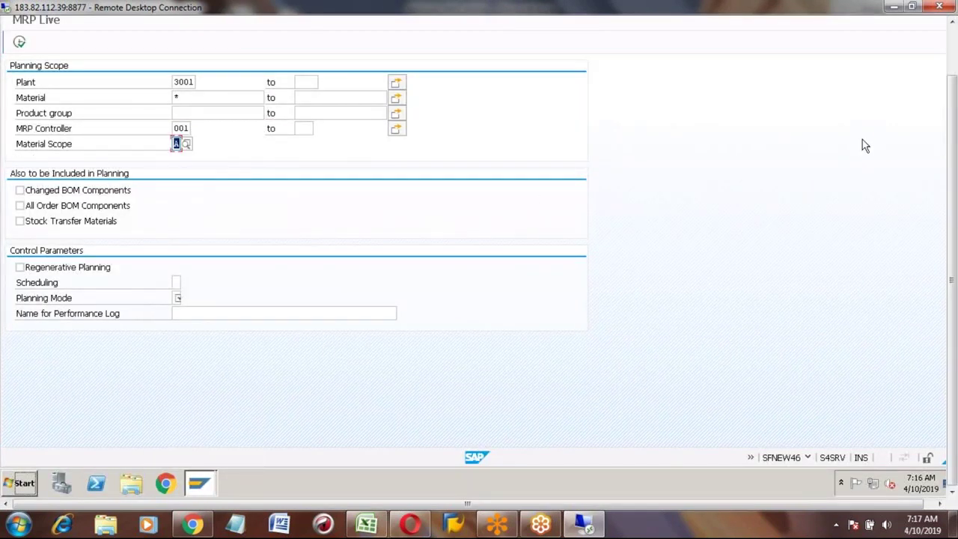
click(955, 46)
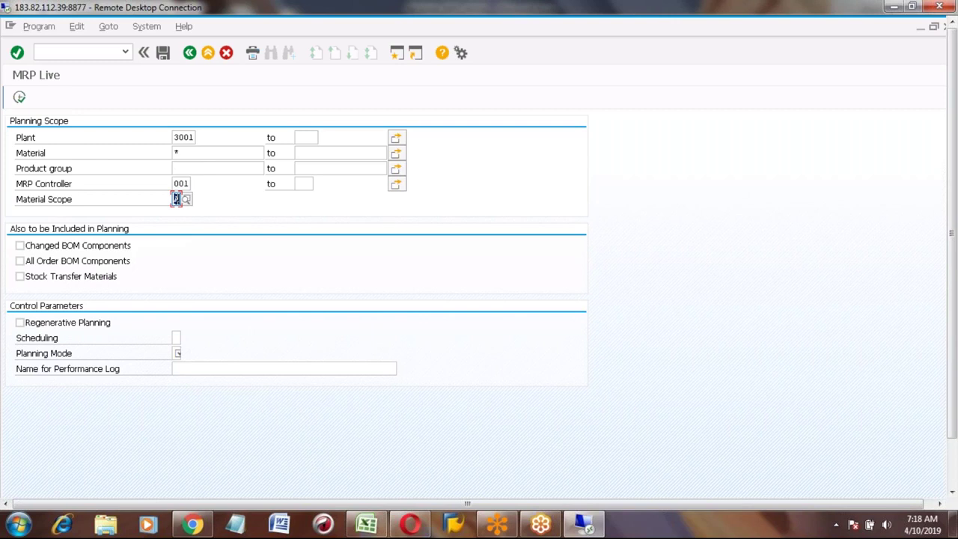
click(185, 151)
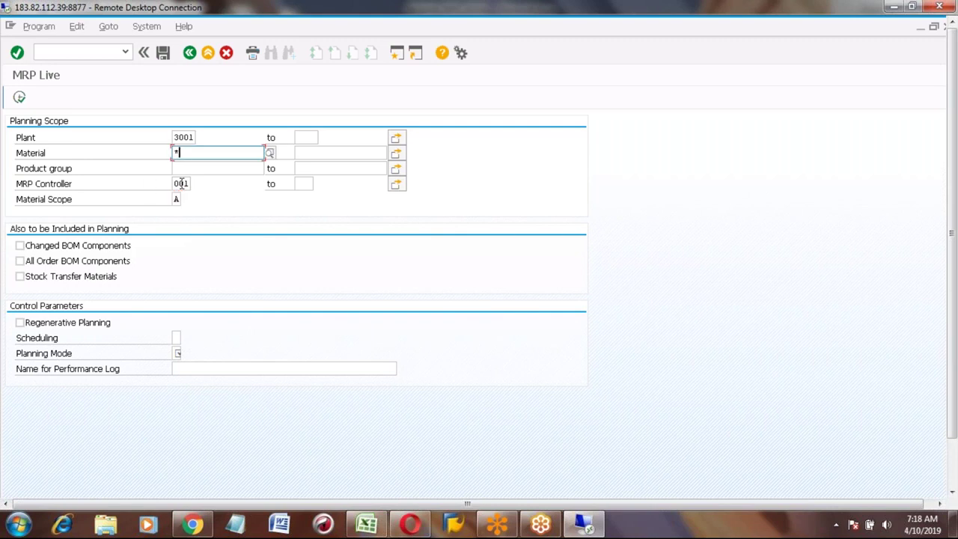
click(181, 183)
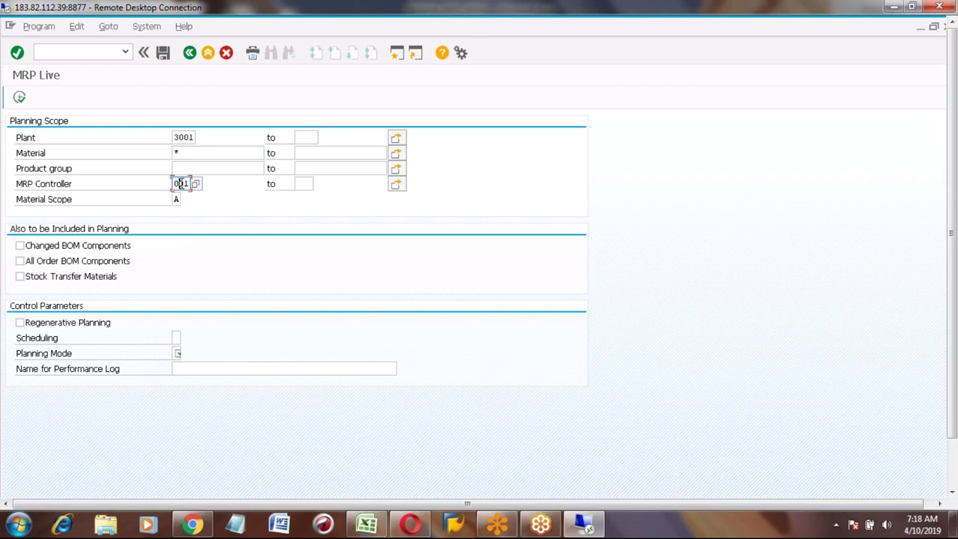
click(176, 199)
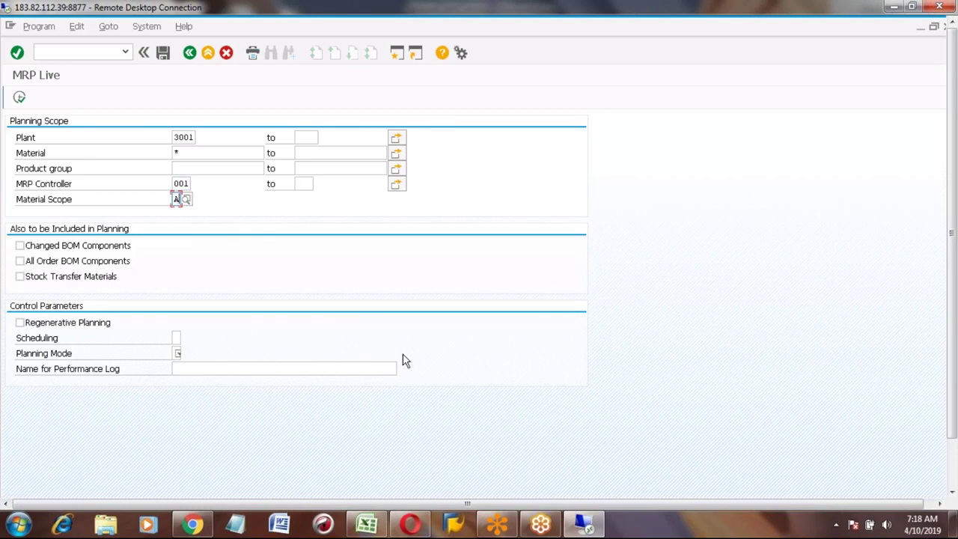
click(955, 470)
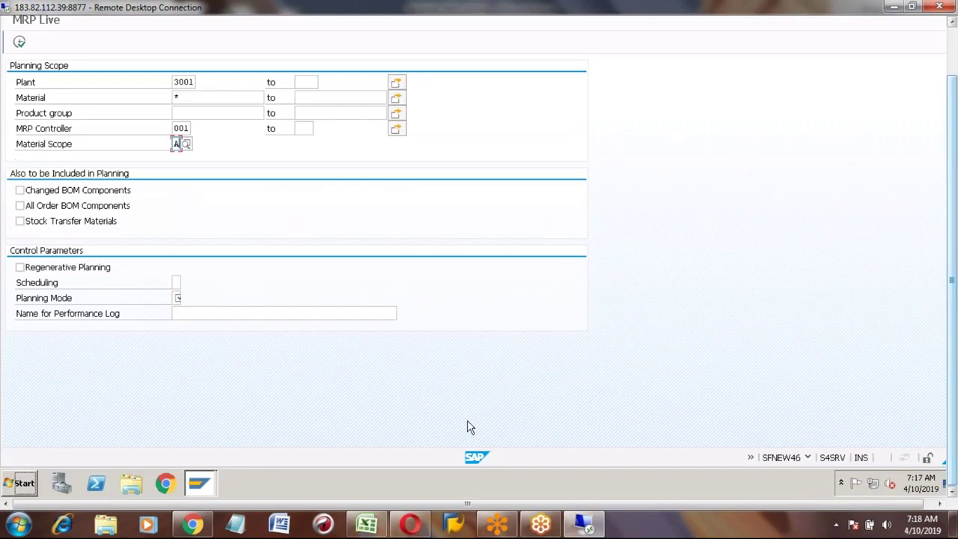
click(953, 45)
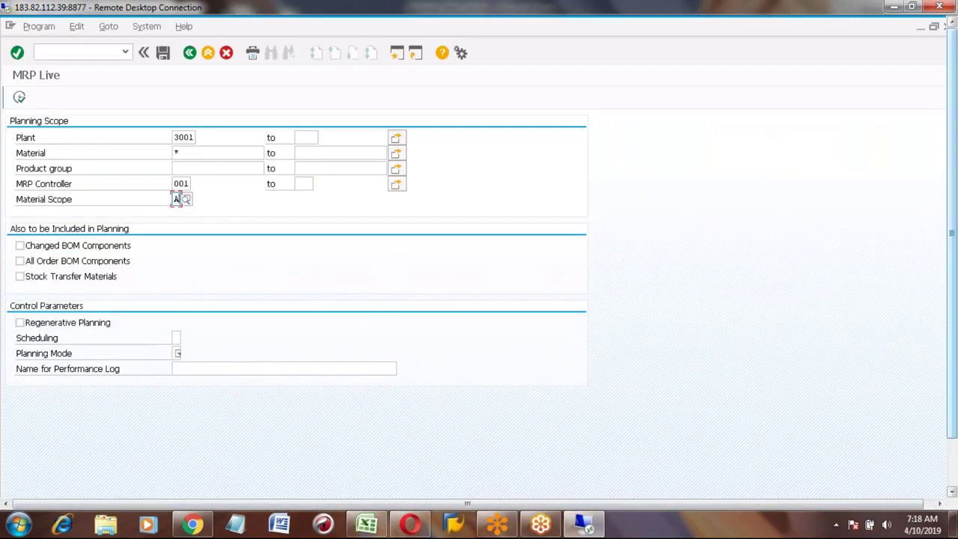
Step: Open material HONDA_CAR with transaction MM03 in a new session and display its MRP 1 view
click(78, 52)
text(/OMM0)
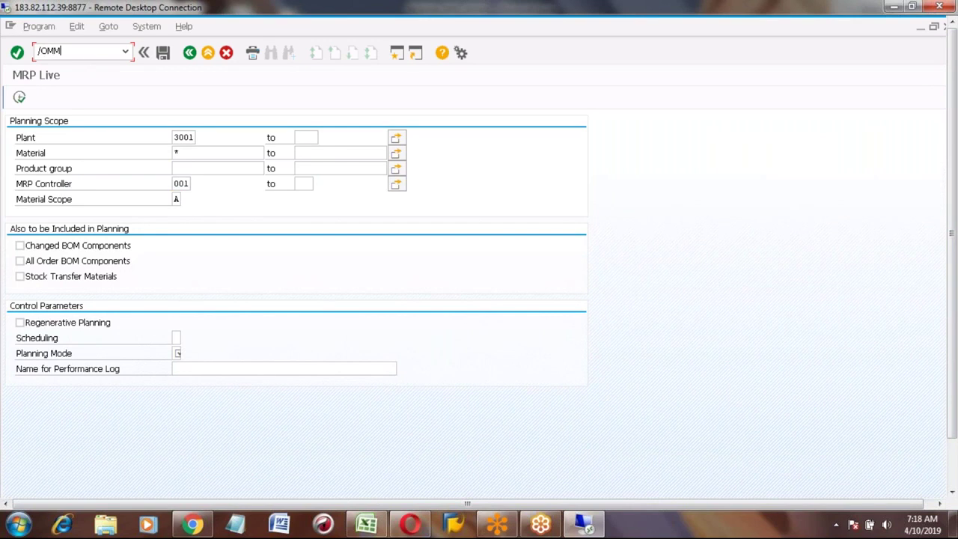
text(3)
key(Return)
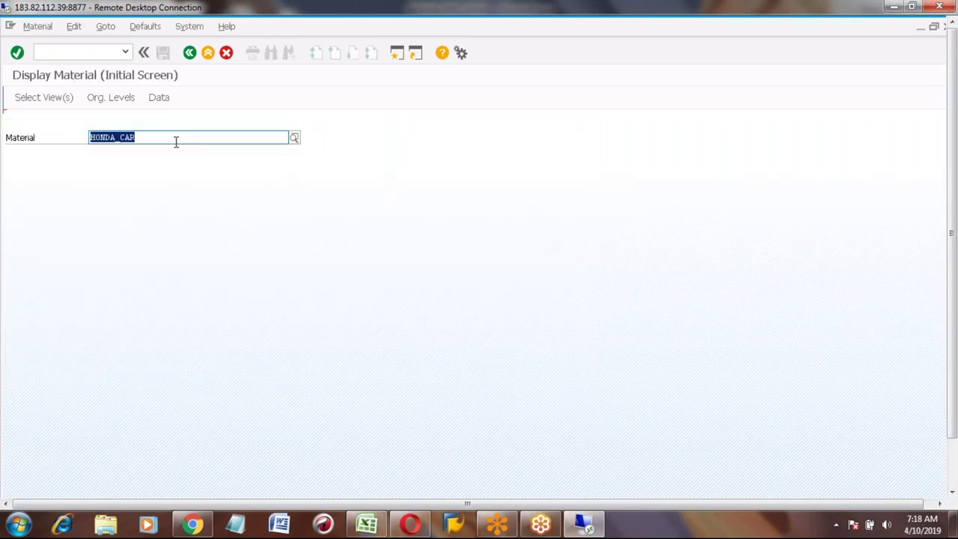
key(Return)
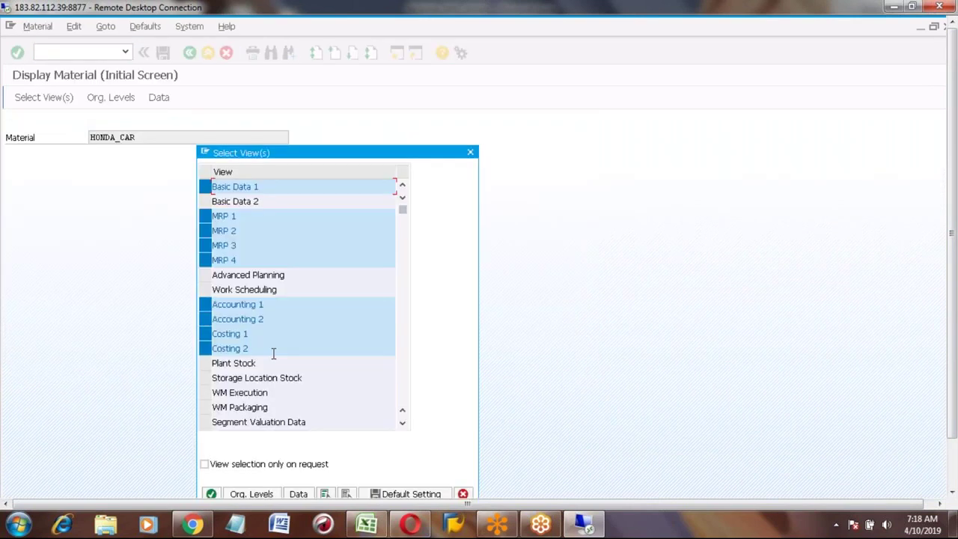
key(Return)
key(Return)
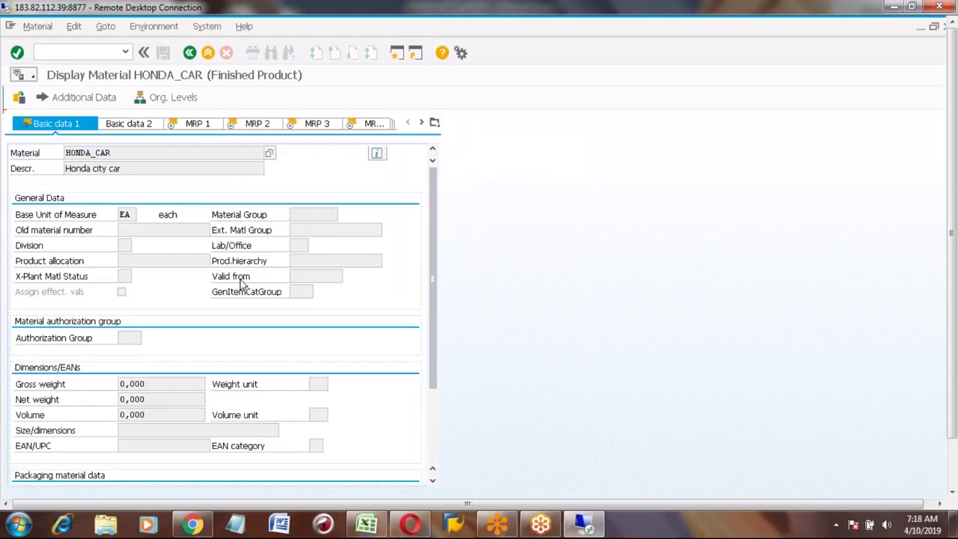
click(180, 131)
Step: Examine the MPS and MRP entries among the MRP type options, and check HONDA_CAR's assigned MRP type and MRP controller
click(130, 323)
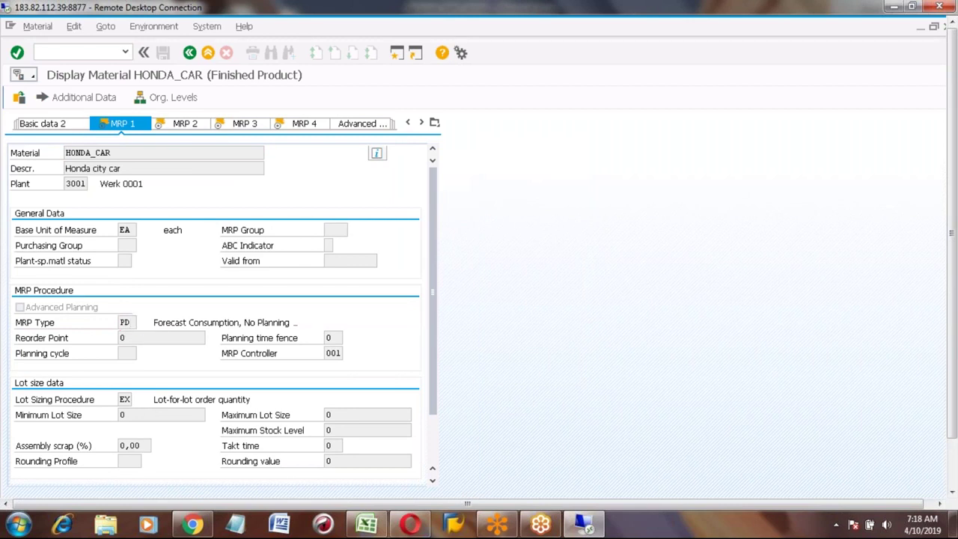
key(F4)
click(153, 250)
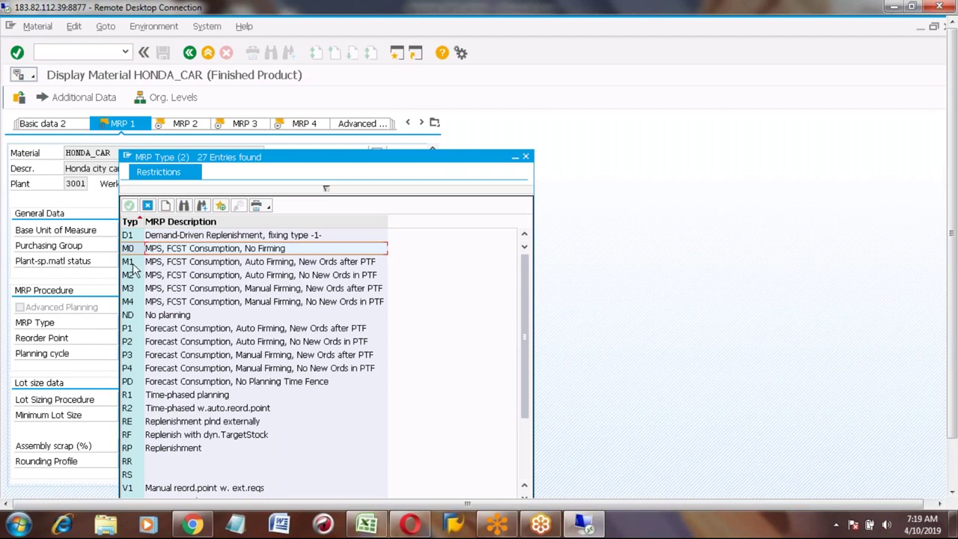
click(130, 303)
click(152, 250)
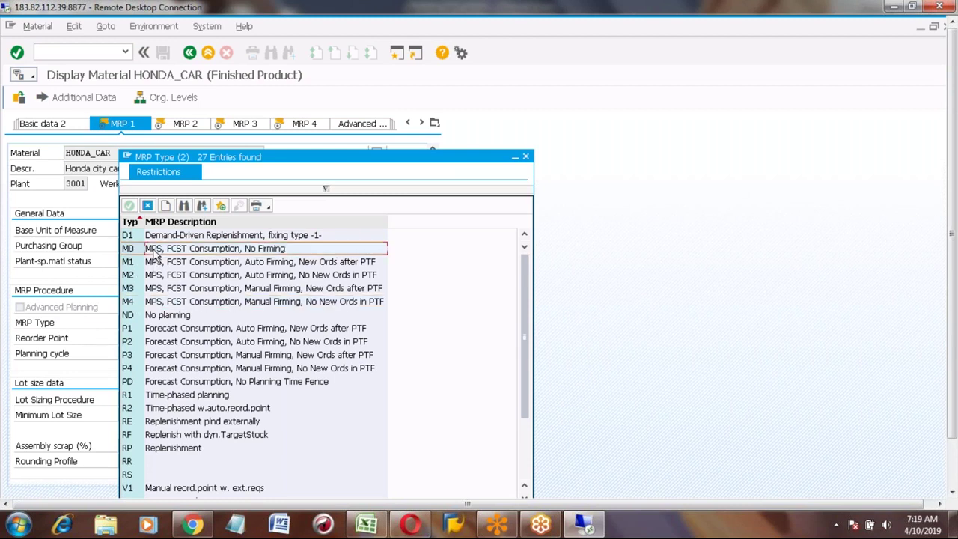
click(155, 330)
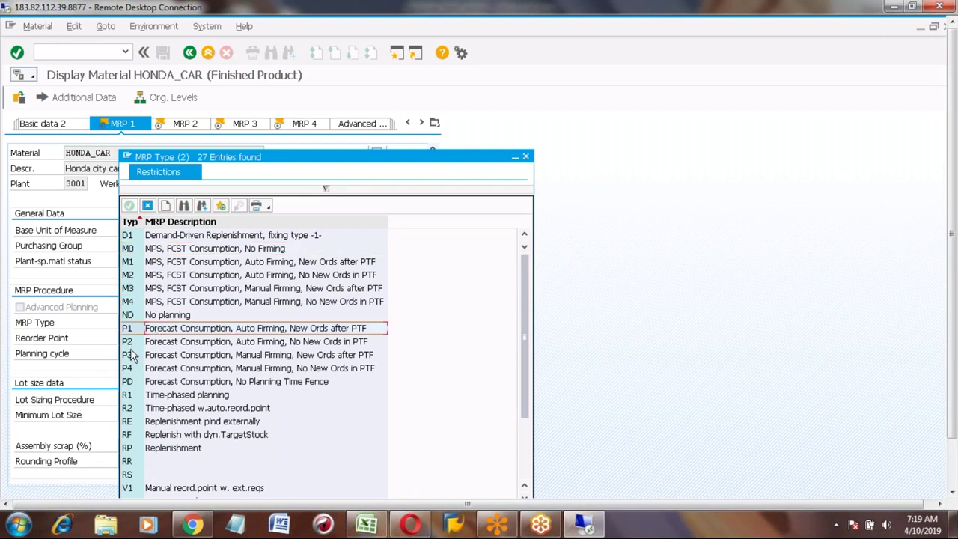
click(133, 383)
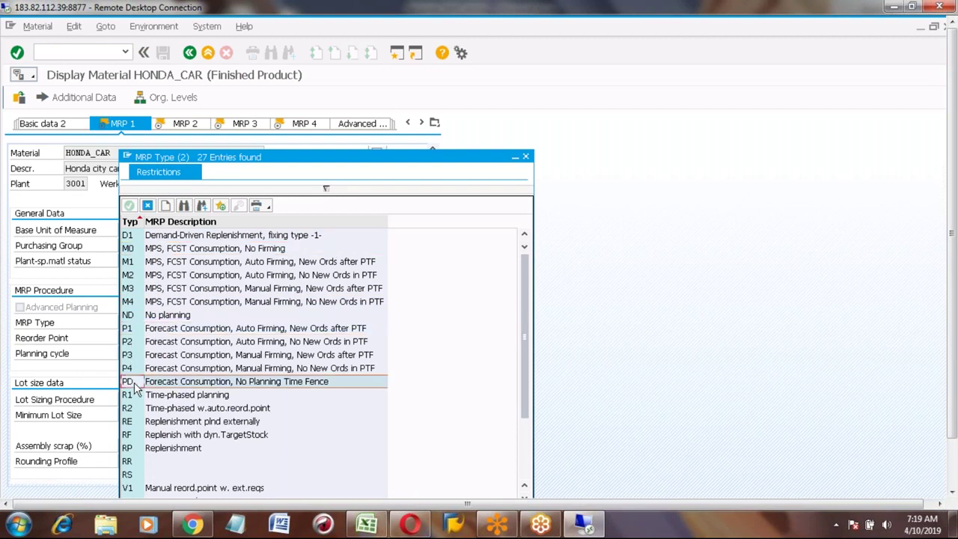
click(526, 159)
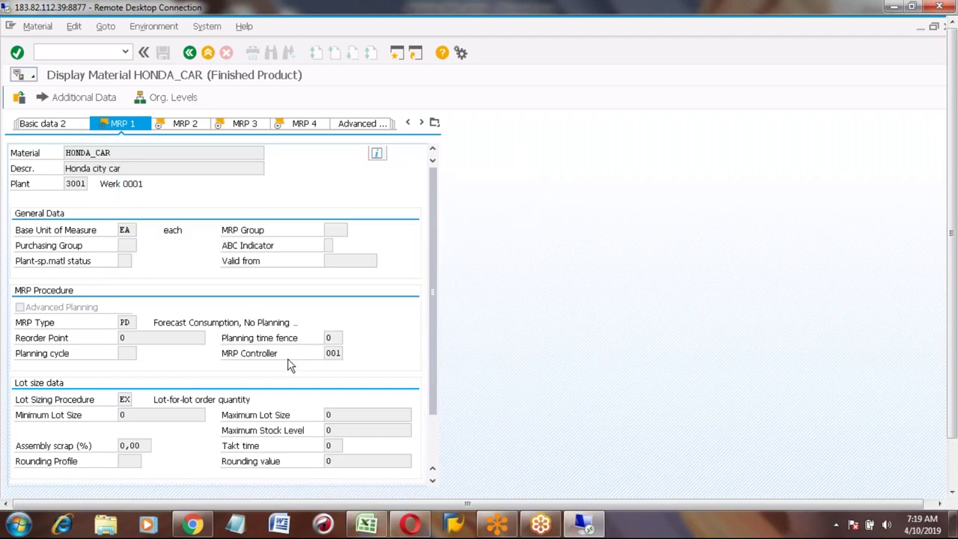
click(127, 322)
click(337, 353)
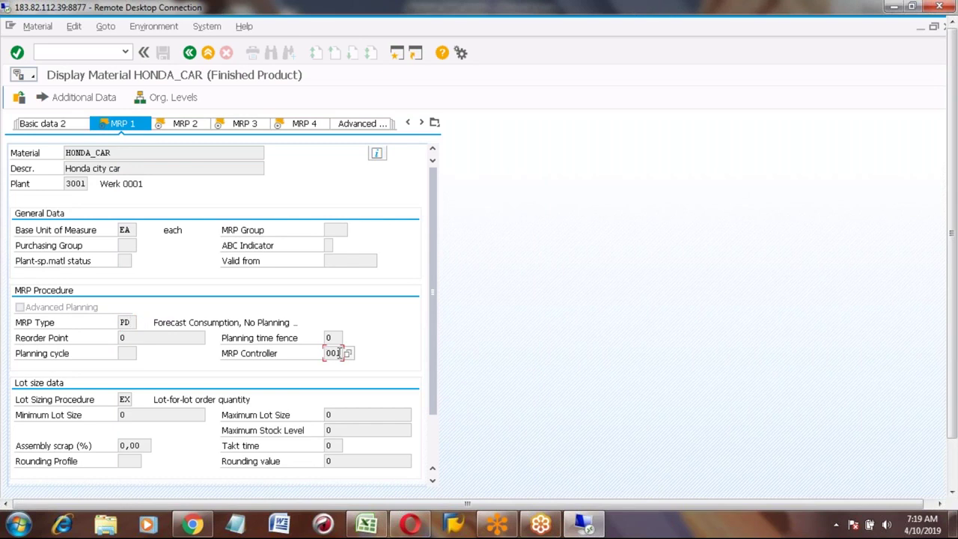
click(131, 322)
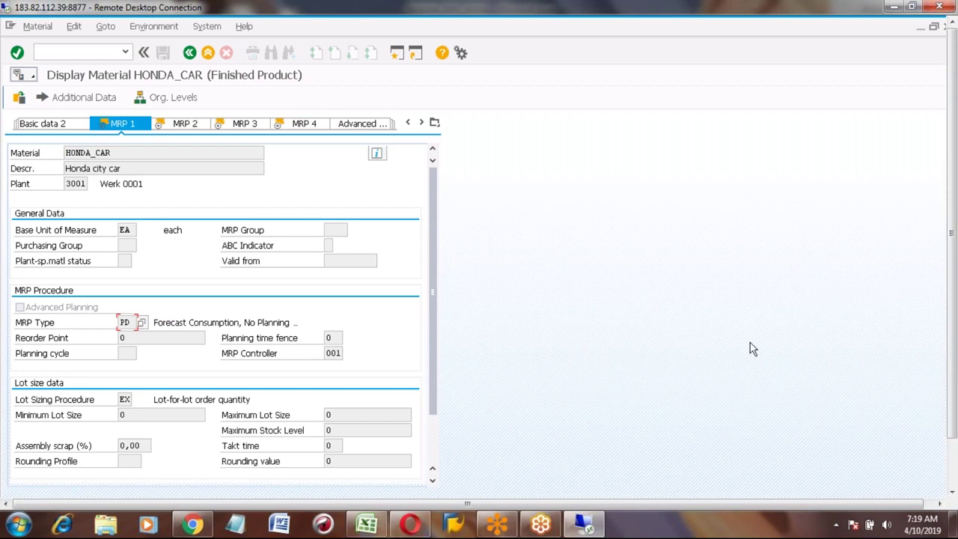
Step: Return to the MRP Live session and go to the plant entry in the planning scope
click(953, 476)
mouse_move(197, 483)
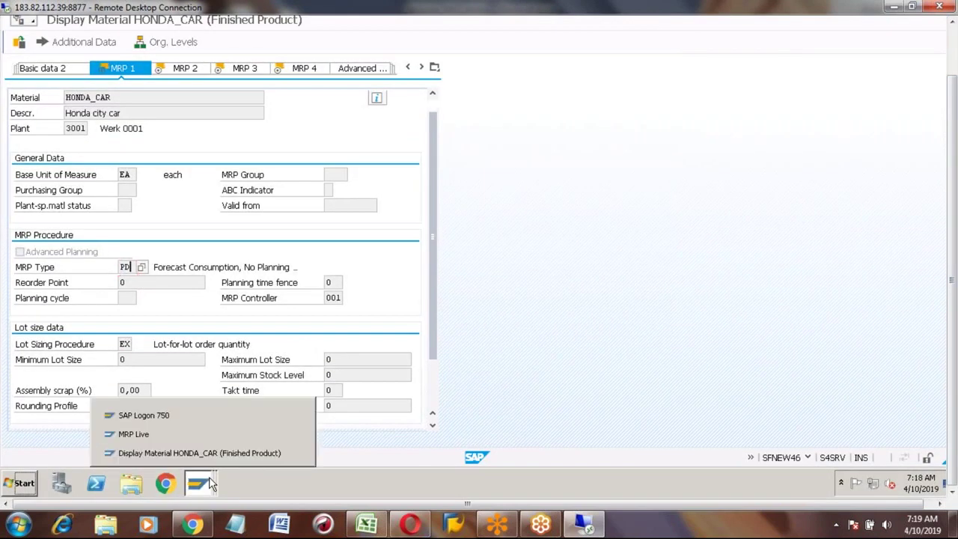
click(155, 431)
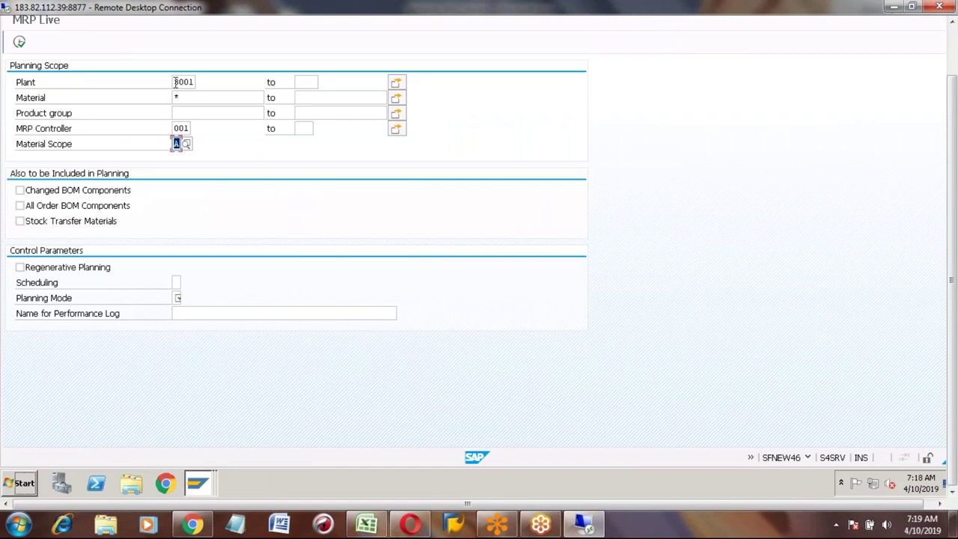
click(953, 44)
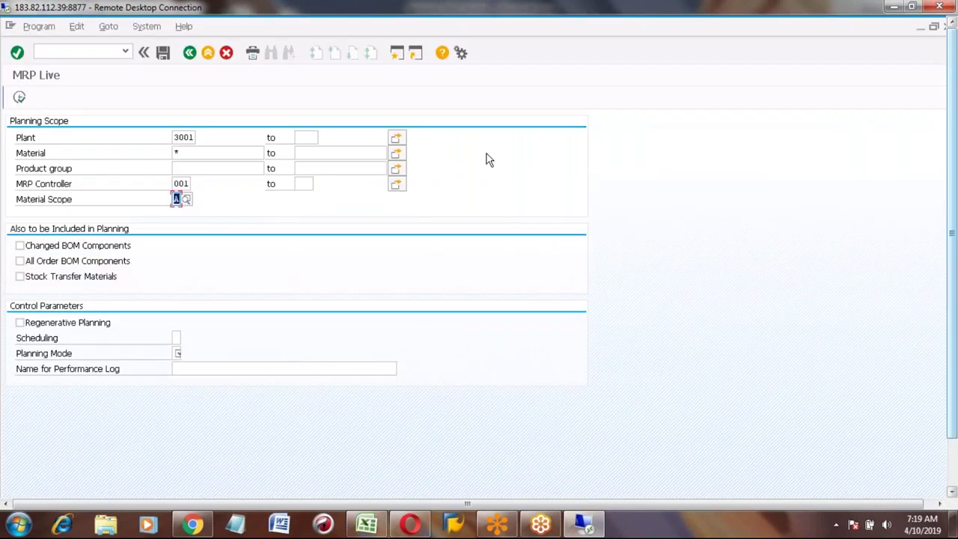
click(183, 138)
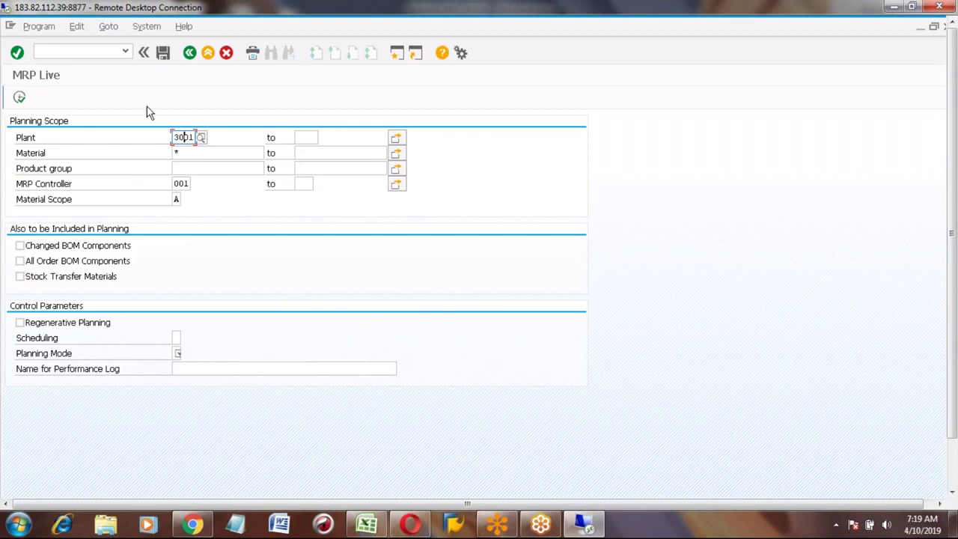
Step: Leave MRP Live and open the MD01 online total planning run to compare its plant and scope of planning entries
click(180, 138)
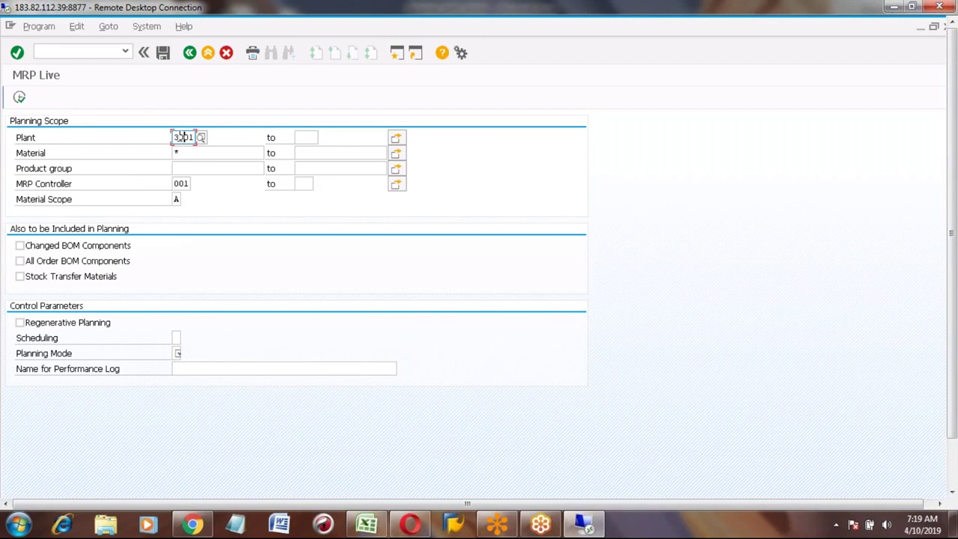
click(181, 184)
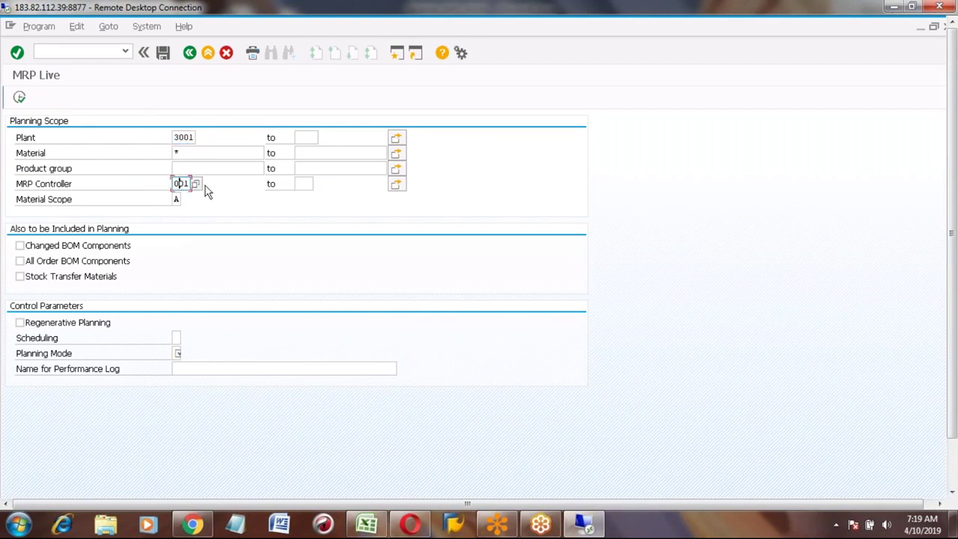
click(190, 54)
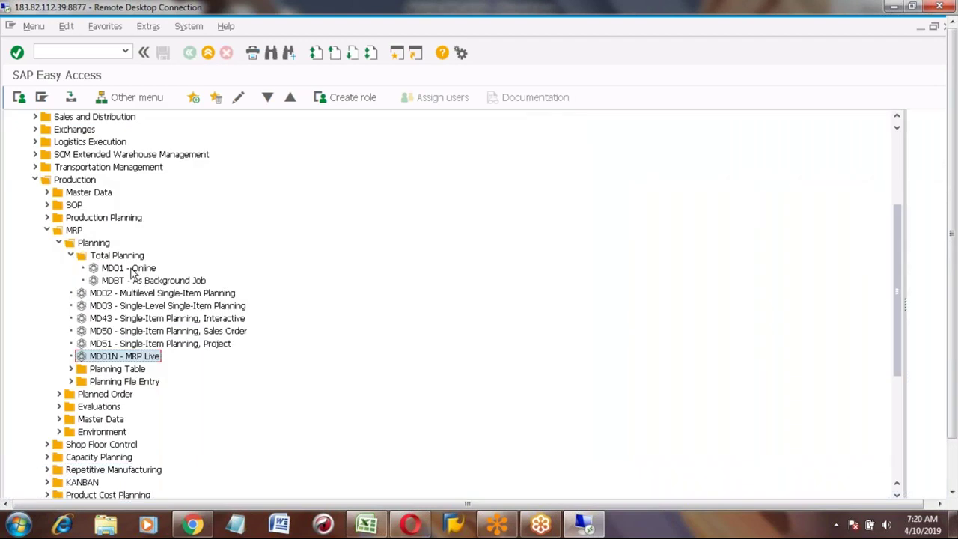
click(132, 269)
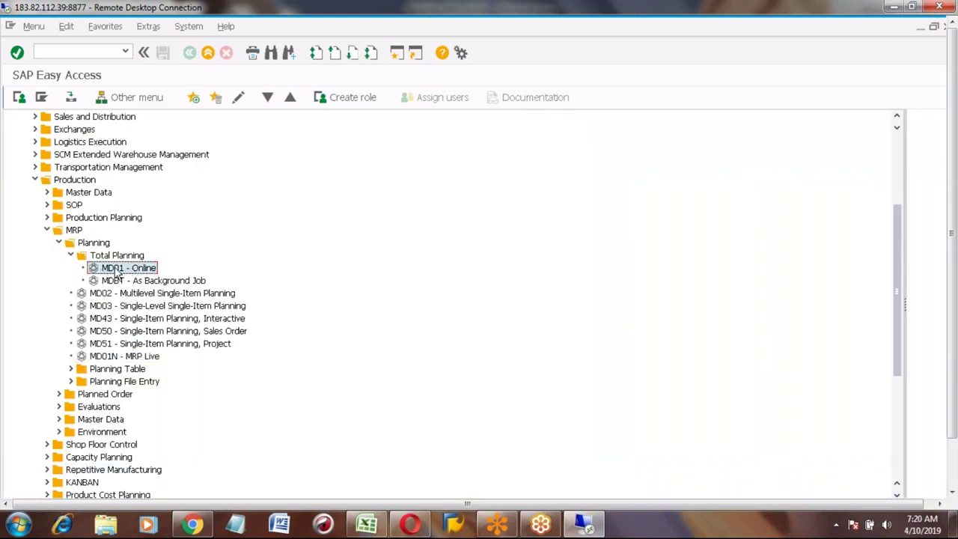
double_click(117, 270)
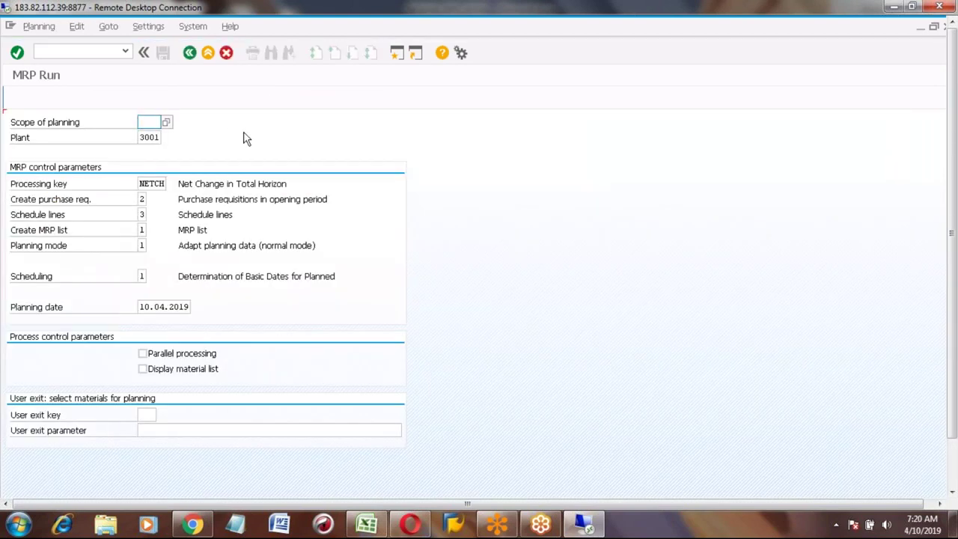
click(149, 138)
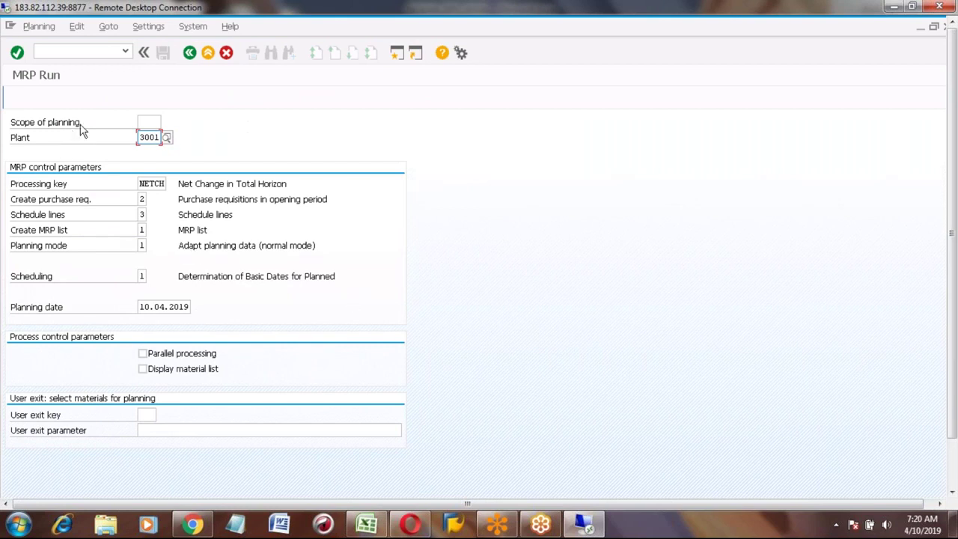
click(179, 122)
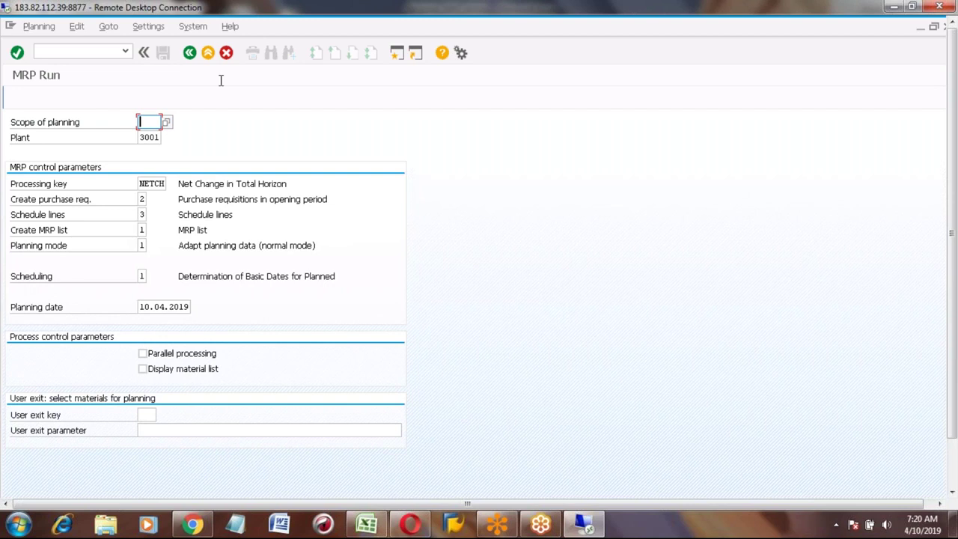
Step: Reopen MRP Live (MD01N) and include only All Order BOM Components as additional planning objects
click(190, 54)
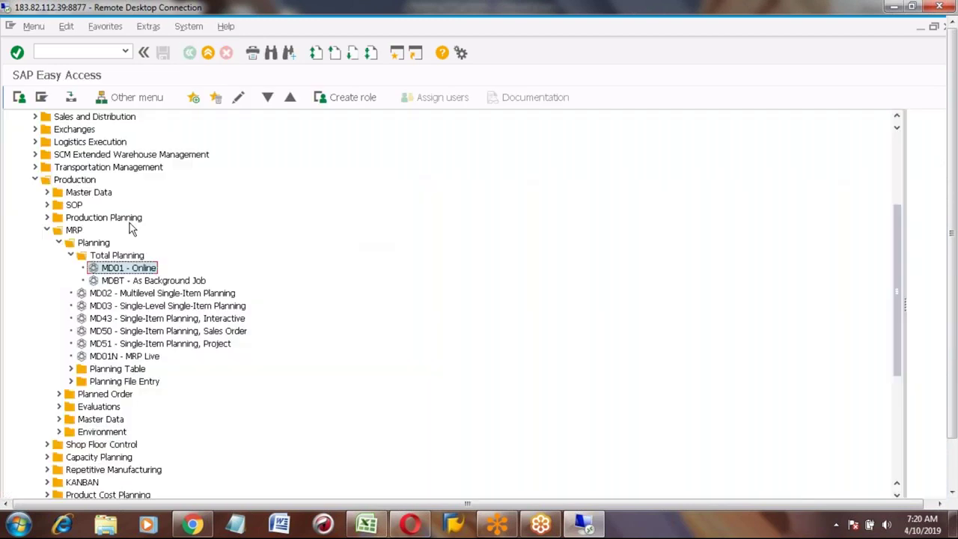
double_click(128, 356)
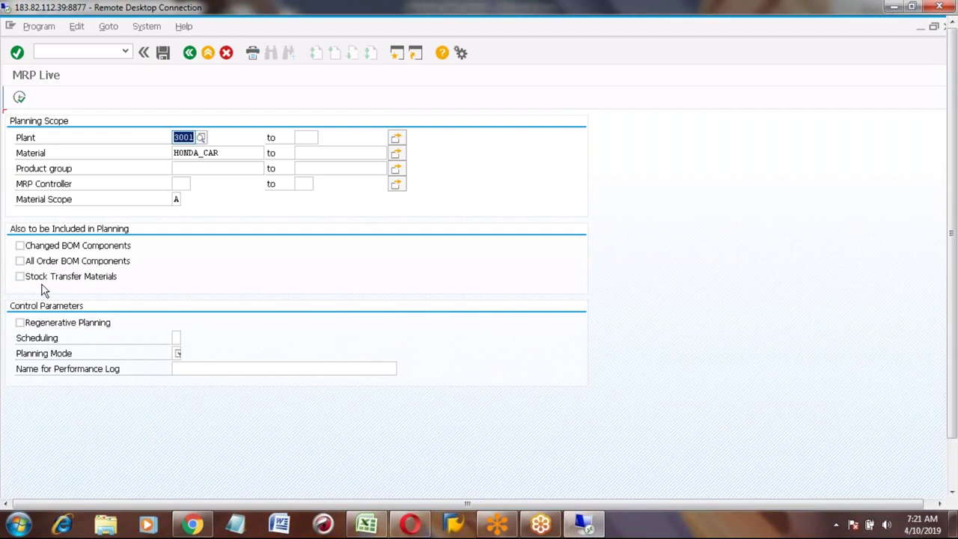
click(19, 247)
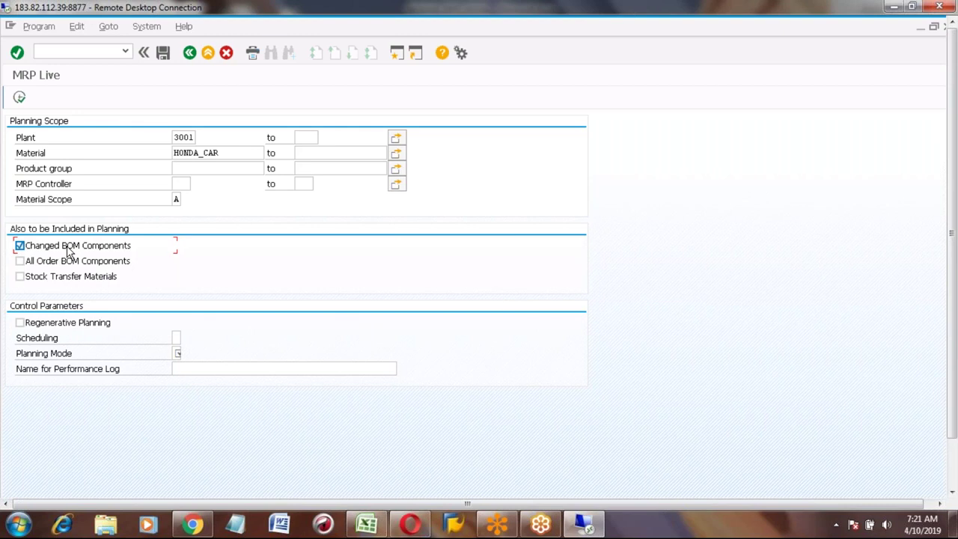
click(23, 249)
click(21, 263)
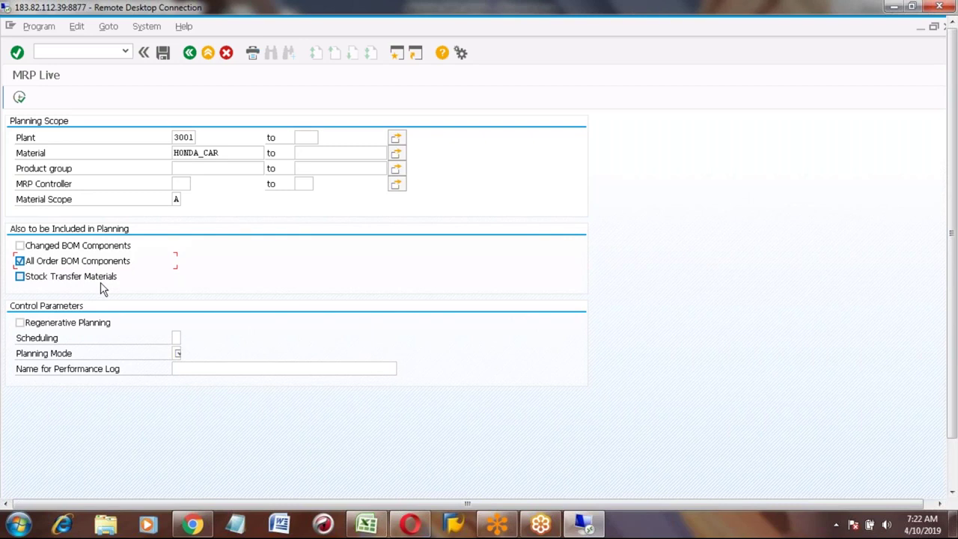
click(20, 278)
click(20, 278)
click(20, 277)
Step: Compare the Scheduling options: 1 for basic dates of planned orders and 2 for lead time scheduling and capacity planning
click(176, 338)
click(178, 353)
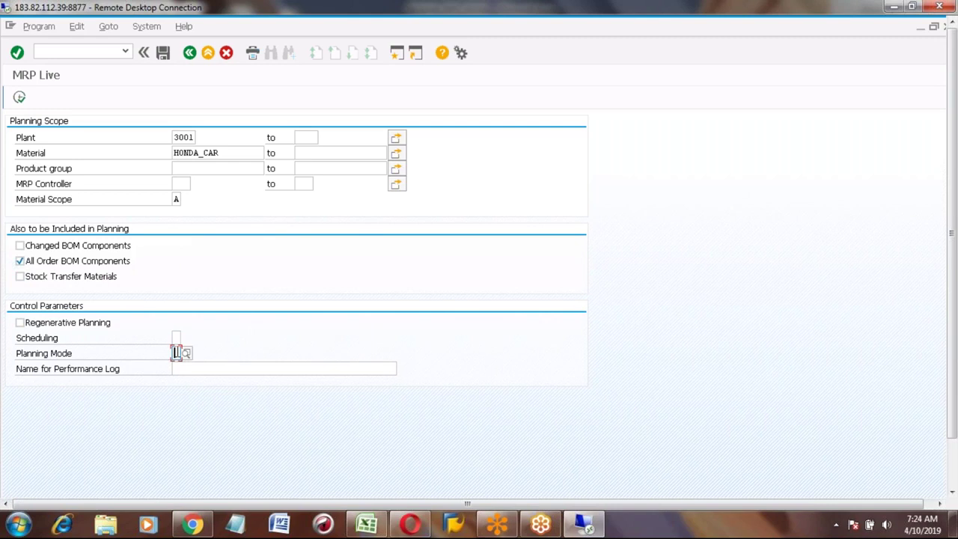
click(177, 337)
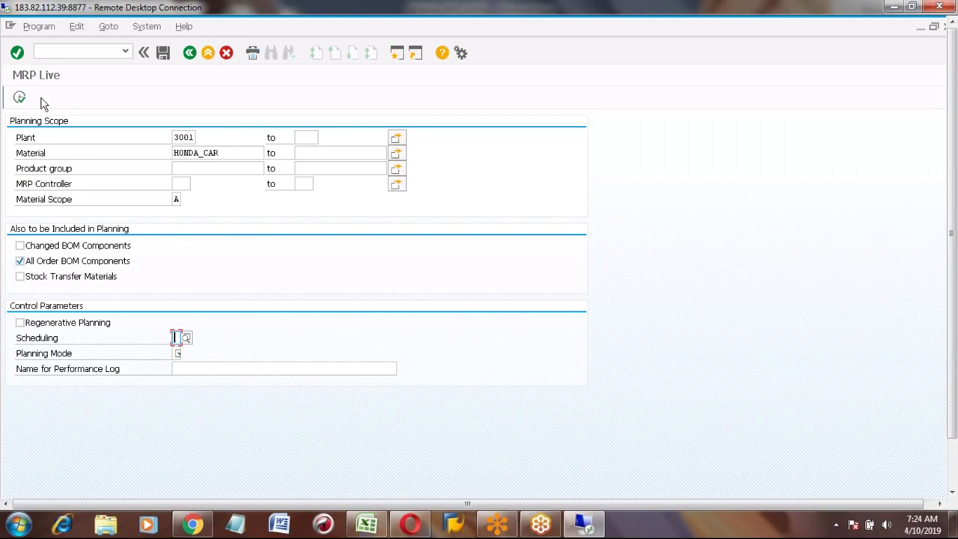
click(48, 342)
click(176, 337)
click(187, 337)
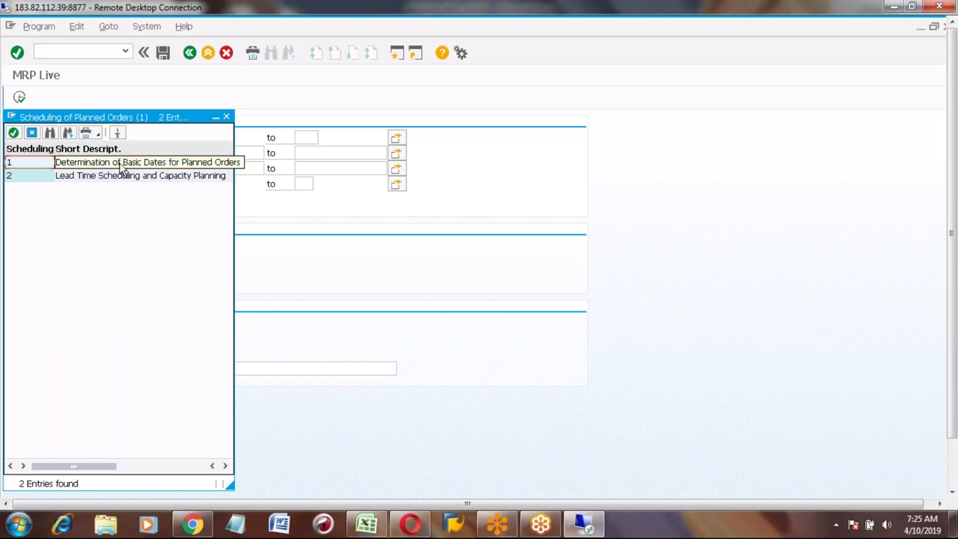
click(51, 177)
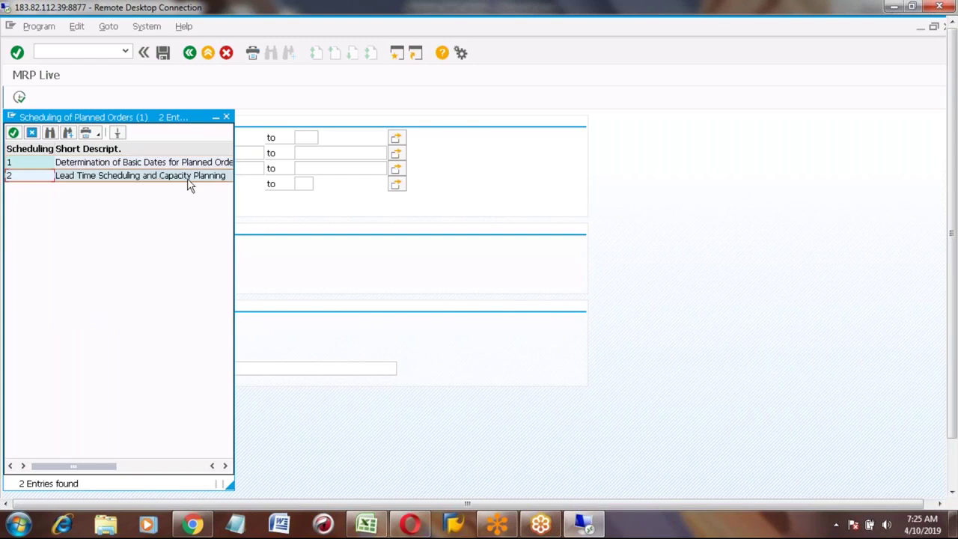
click(95, 165)
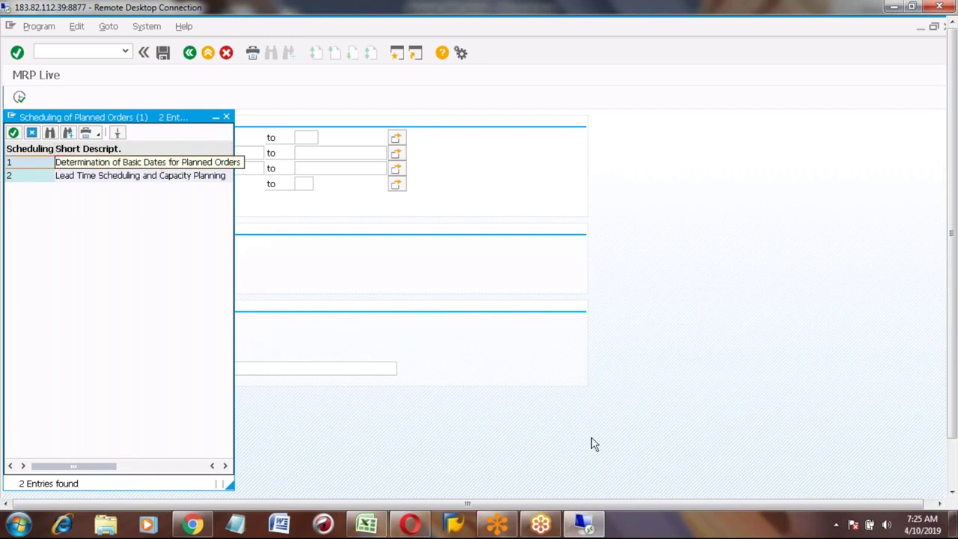
Step: Switch to the HONDA_CAR material session and check the in-house production time in its MRP 2 view
click(954, 465)
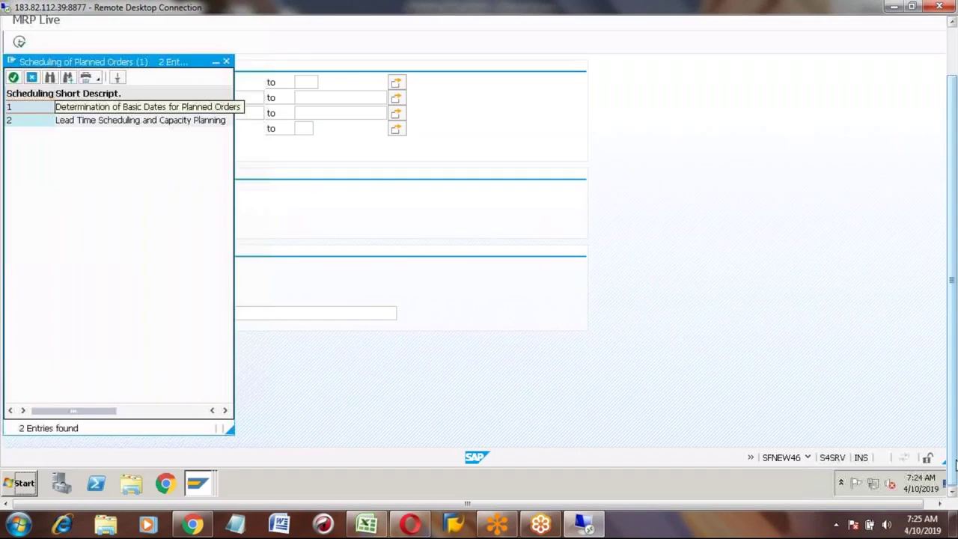
click(209, 485)
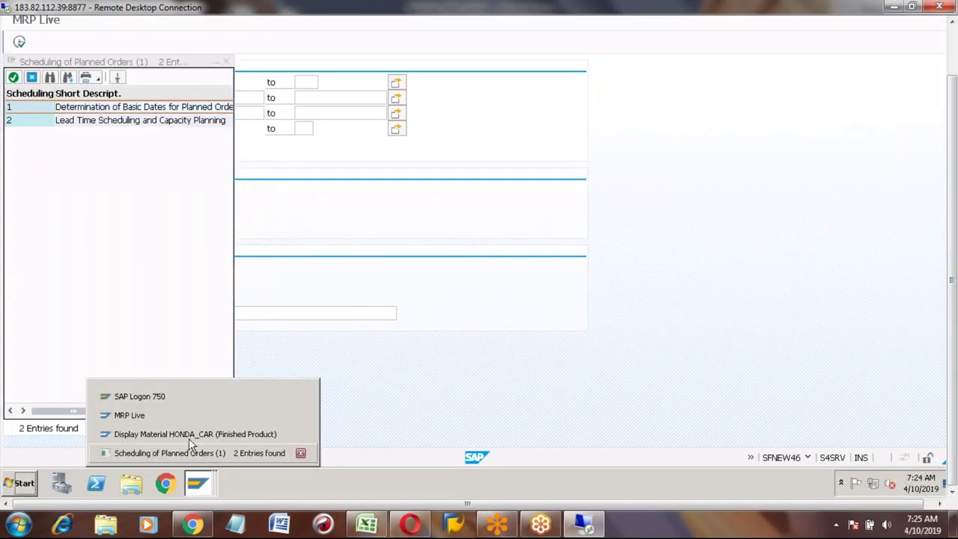
click(189, 435)
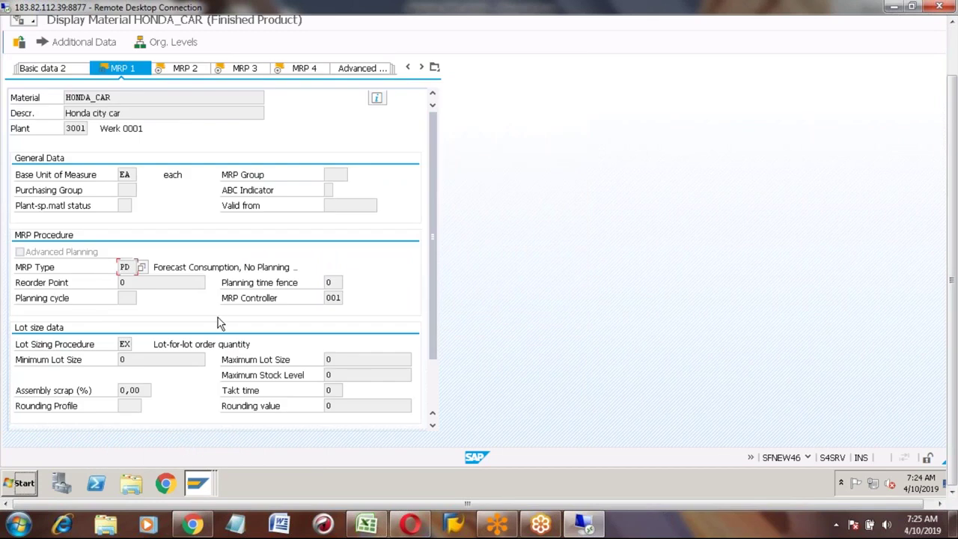
click(185, 73)
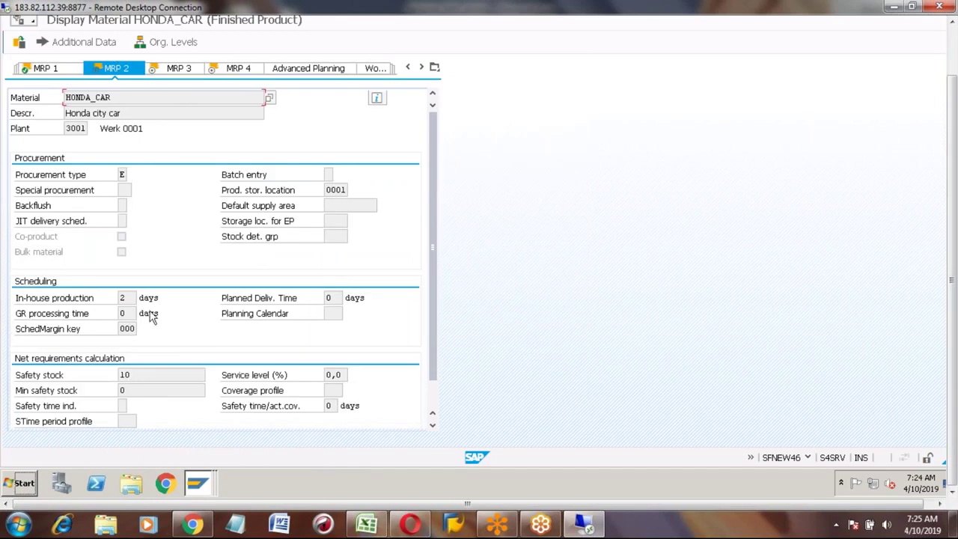
click(127, 297)
double_click(127, 297)
double_click(133, 298)
click(130, 299)
key(alt+Tab)
key(alt+shift+Tab)
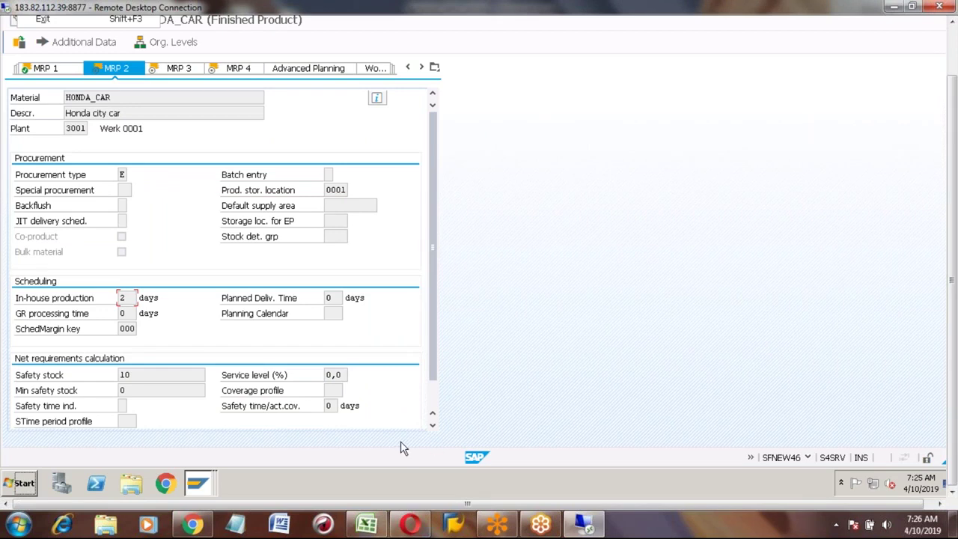
Step: Exit the HONDA_CAR material display and open its routing operation overview with transaction CA03
mouse_move(198, 487)
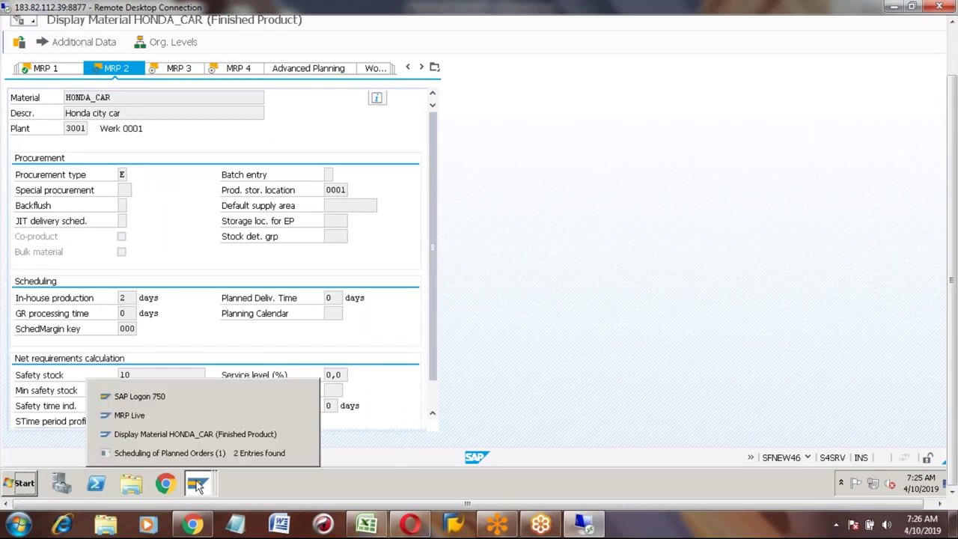
click(185, 437)
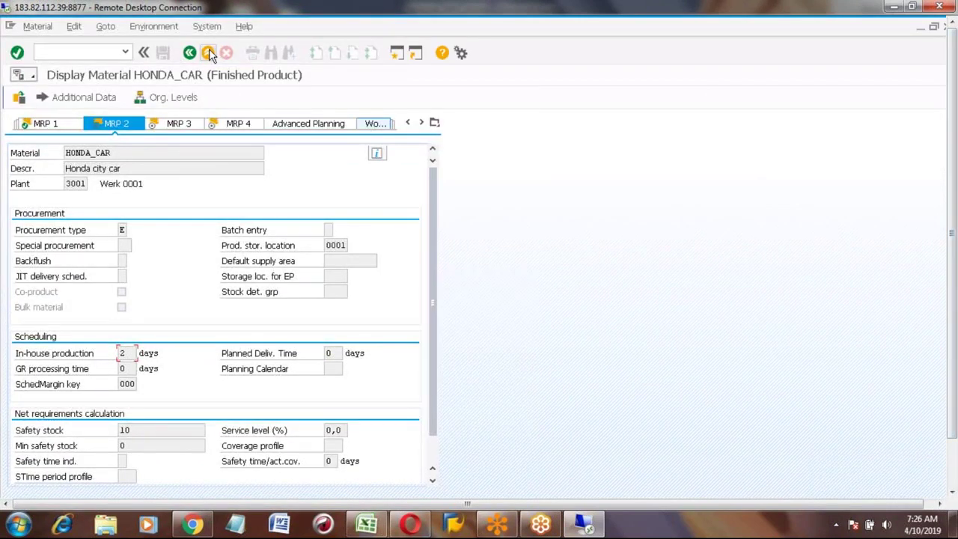
click(208, 50)
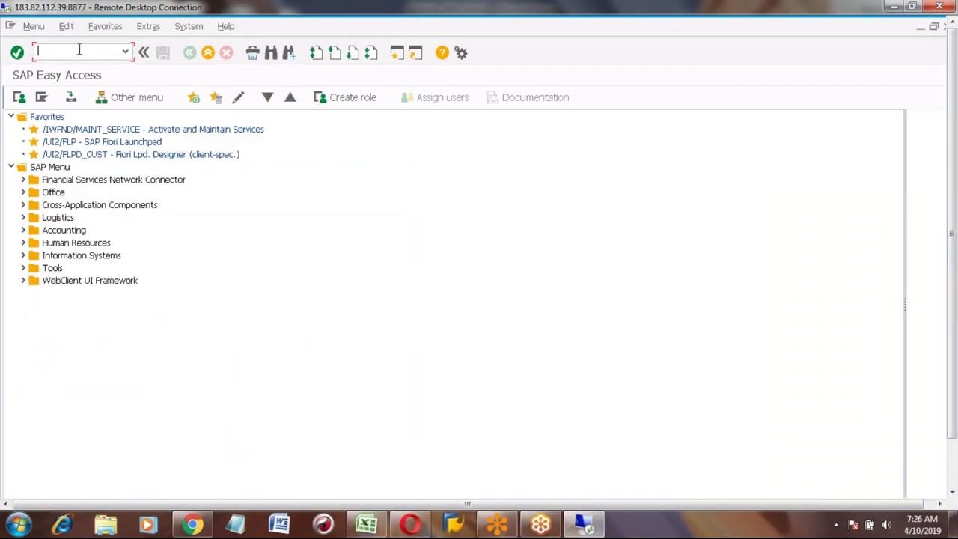
text(ca03)
key(Return)
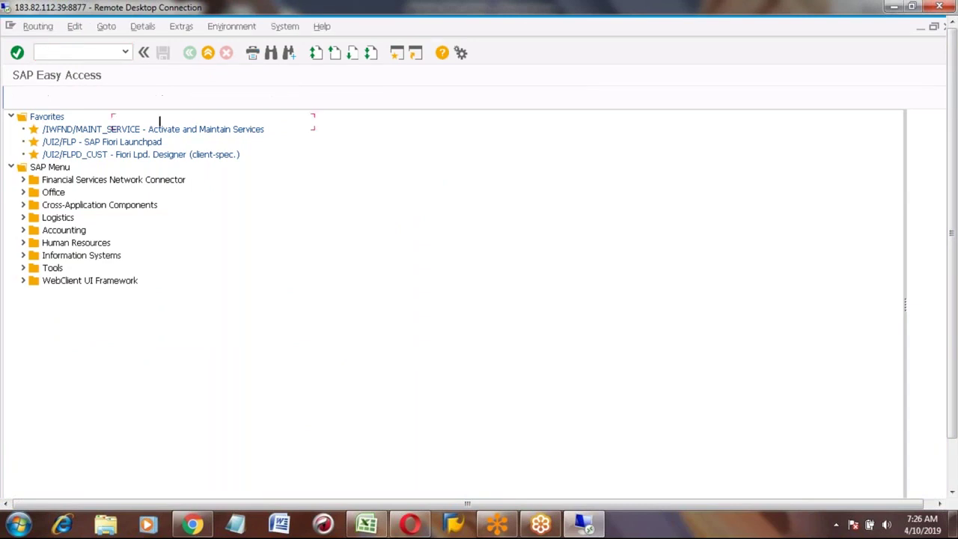
key(Return)
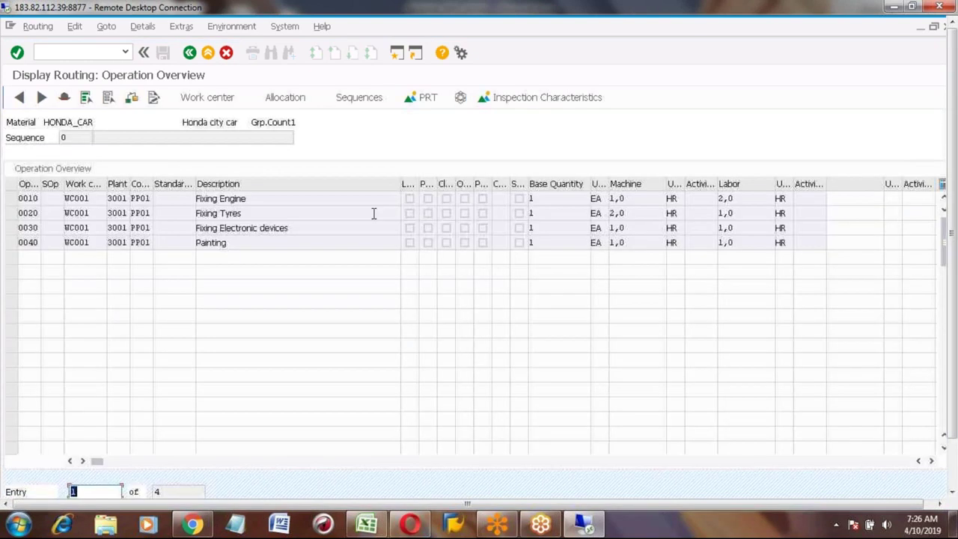
Step: Examine the base quantity, machine and labor times of the Fixing Engine and Fixing Tyres operations
click(548, 198)
click(636, 198)
click(739, 199)
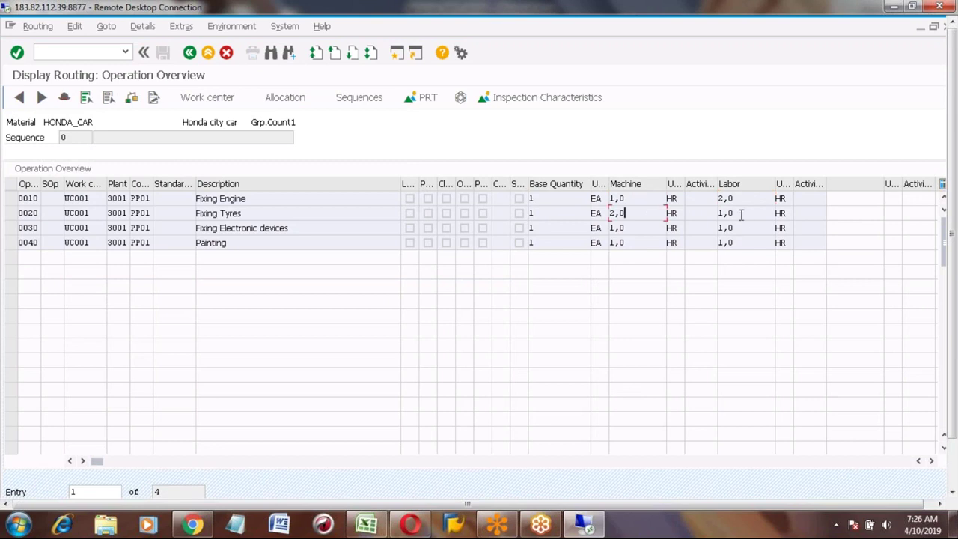
click(741, 214)
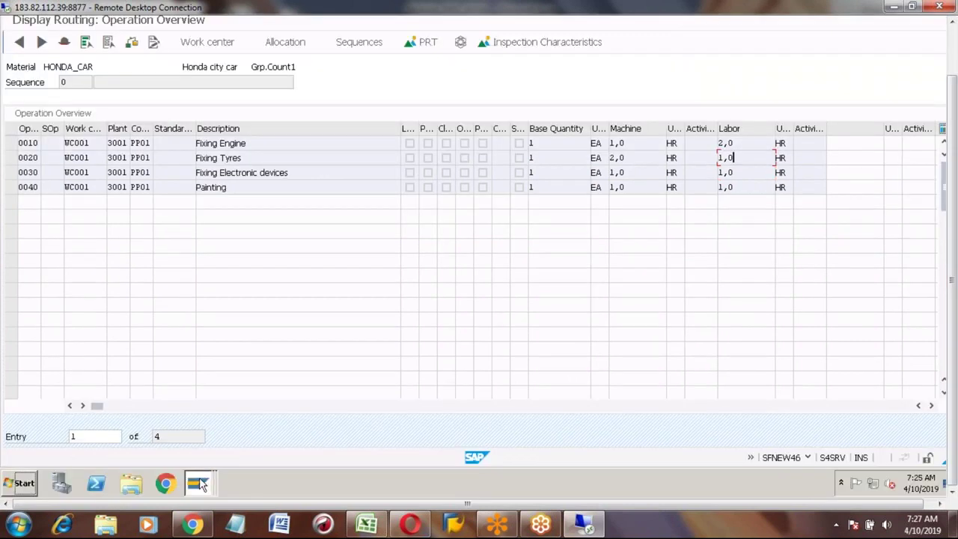
Step: Return to the MRP Live session and review lead time scheduling against basic date determination in the scheduling value list
click(198, 483)
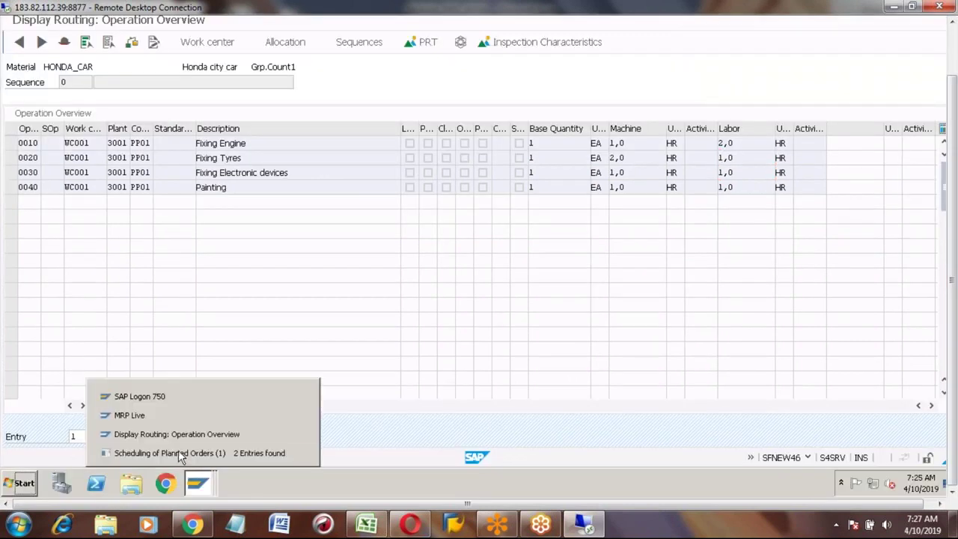
click(143, 416)
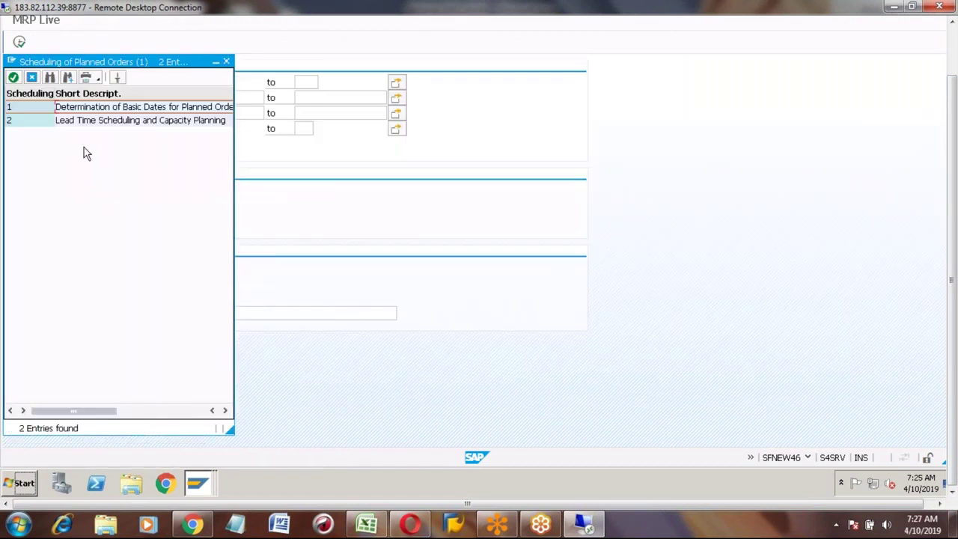
click(28, 120)
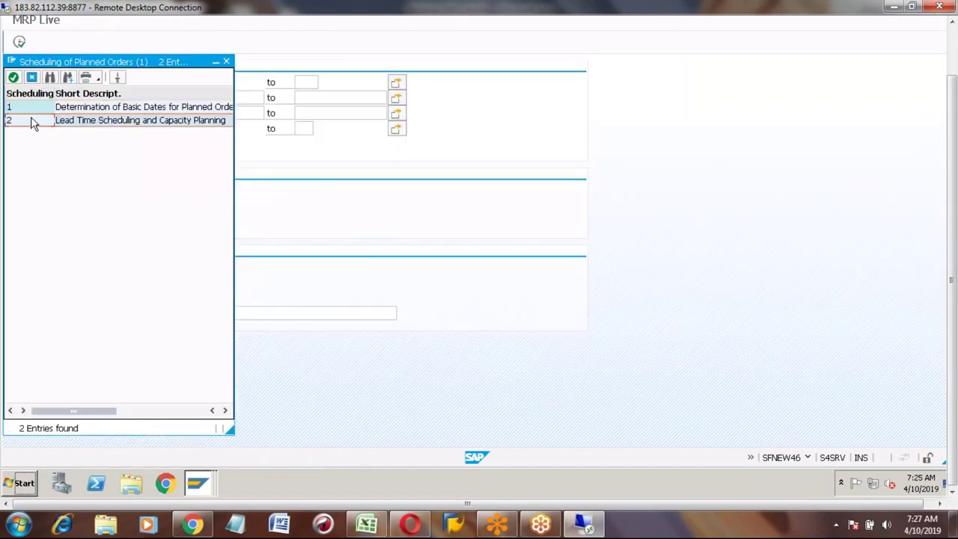
click(105, 113)
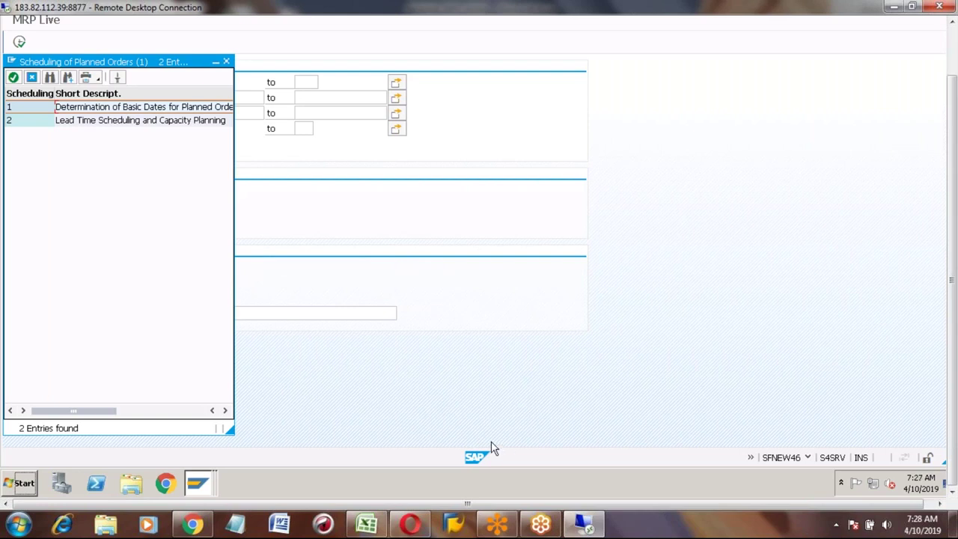
Step: Switch to the routing display session and exit the operation overview to the SAP Easy Access screen
click(199, 484)
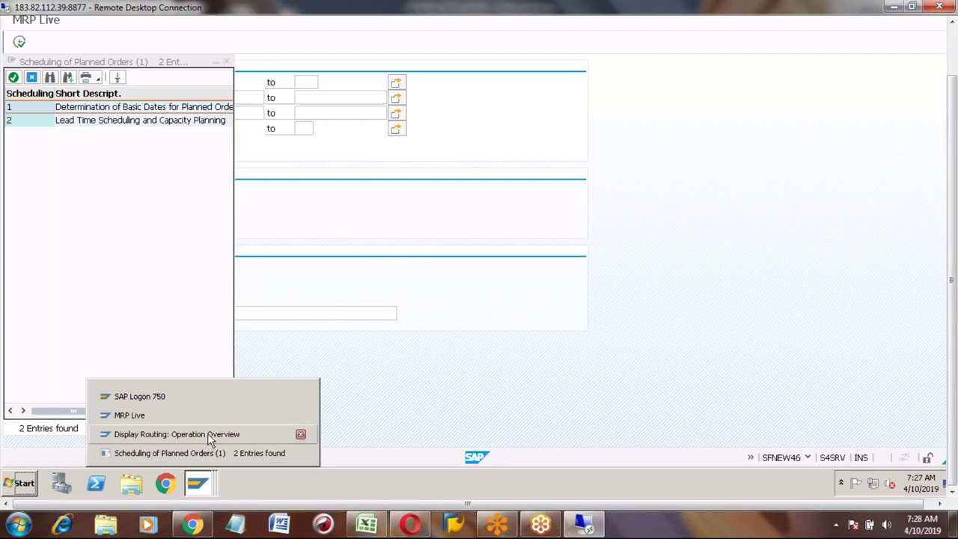
click(209, 436)
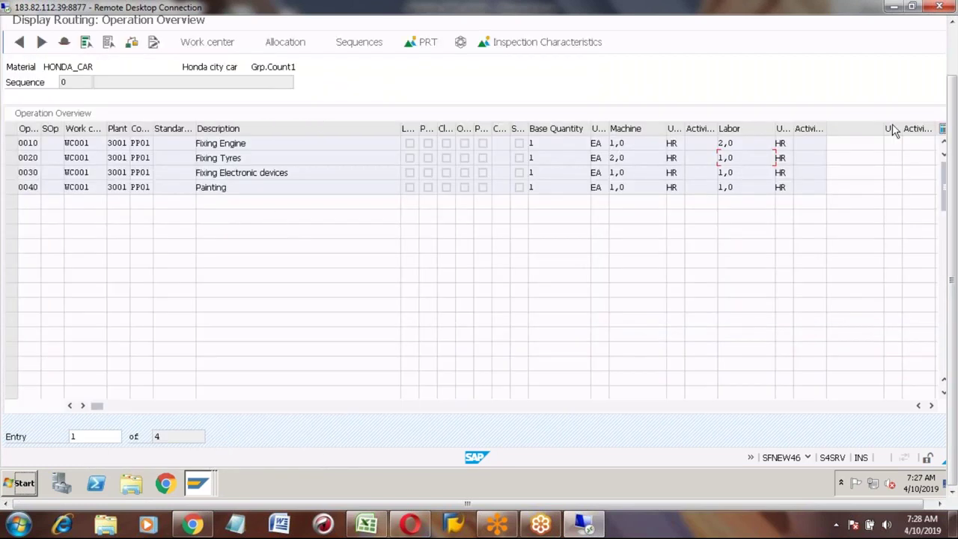
drag(953, 46, 953, 15)
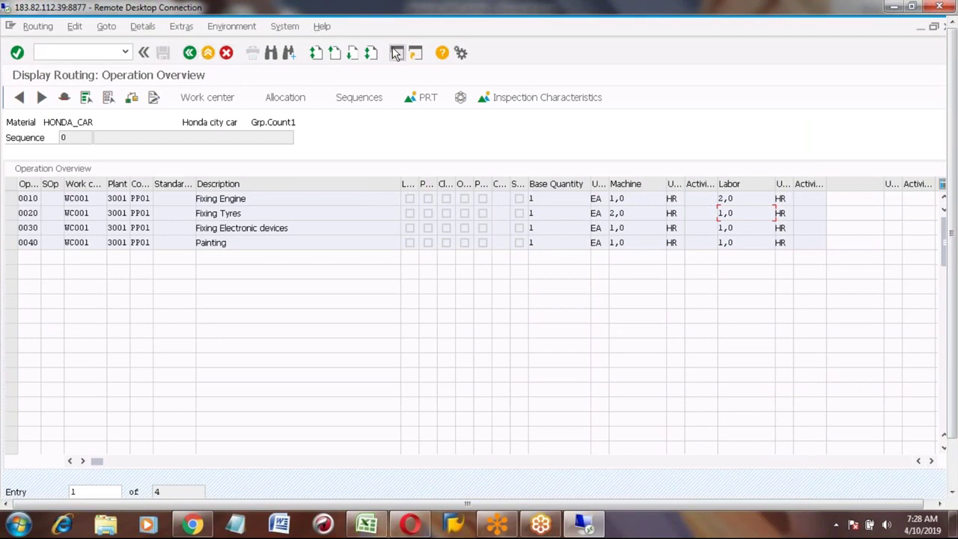
click(208, 52)
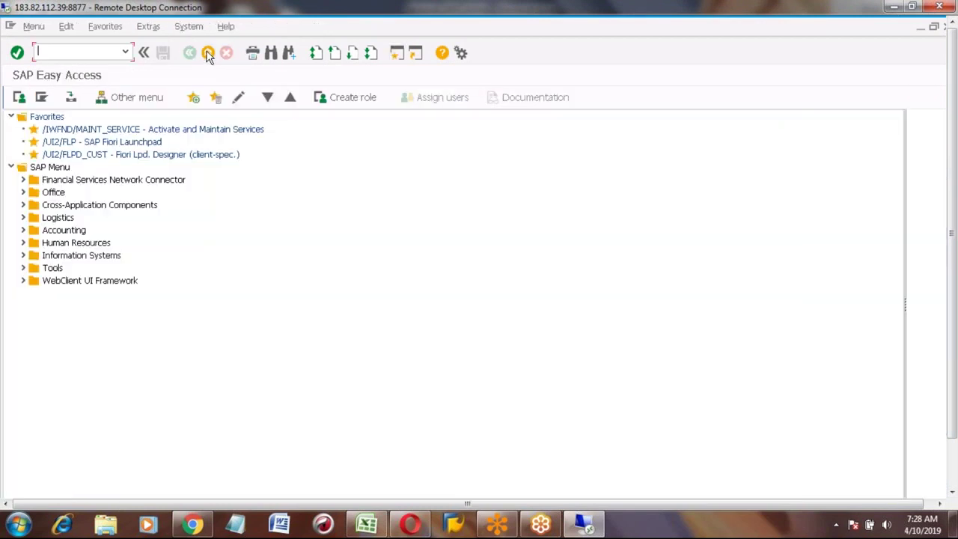
Step: Display material HONDA_CAR with transaction MM03 and check the in-house production time in its MRP 2 view
text(mm03)
key(Return)
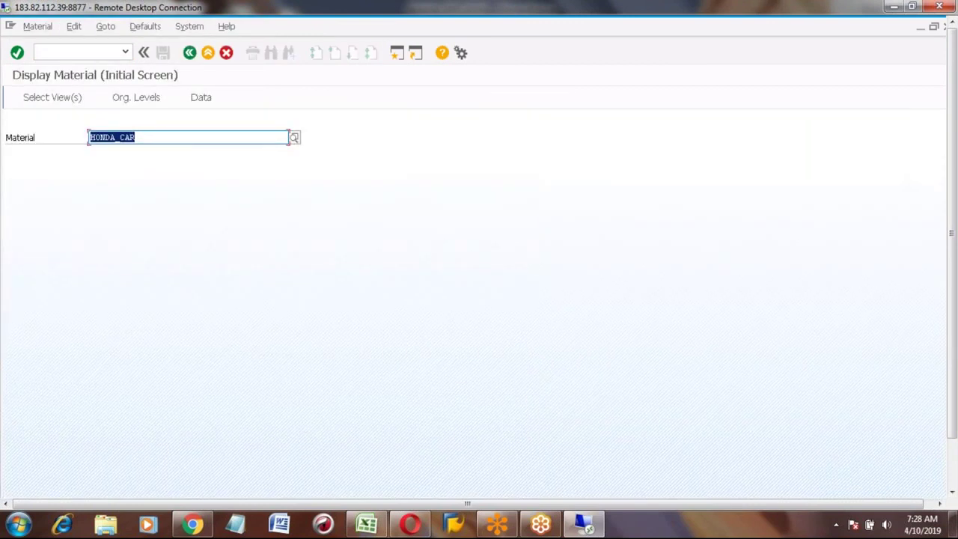
key(Return)
key(Return)
key(Return)
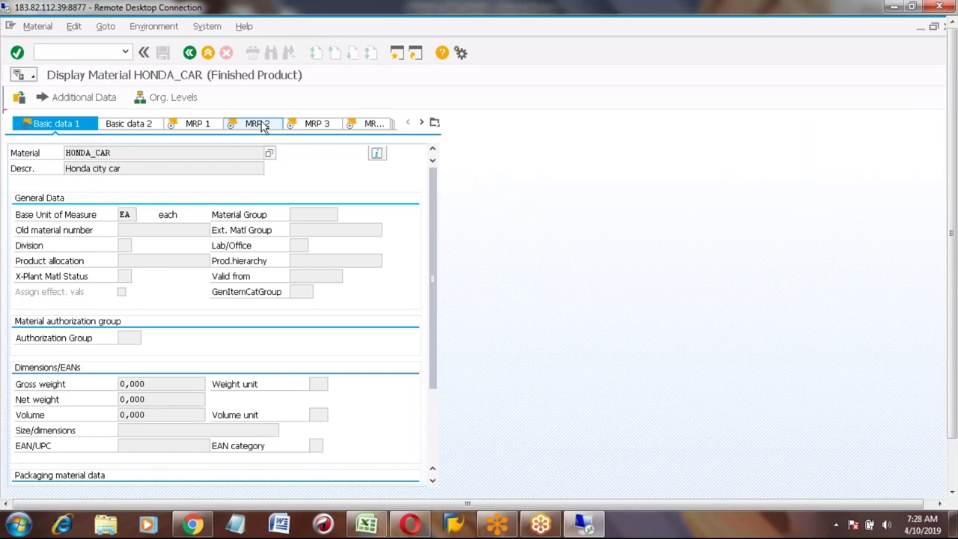
click(264, 124)
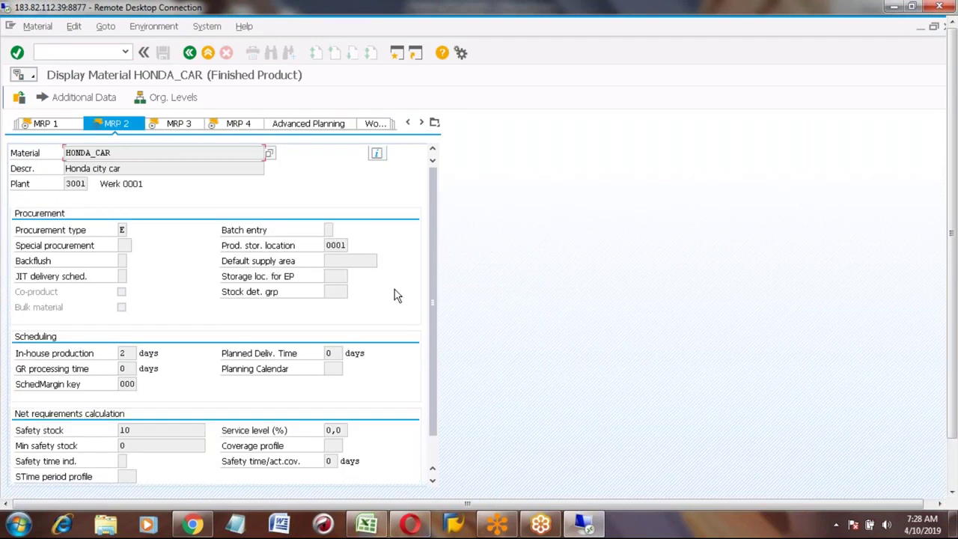
click(127, 355)
double_click(128, 355)
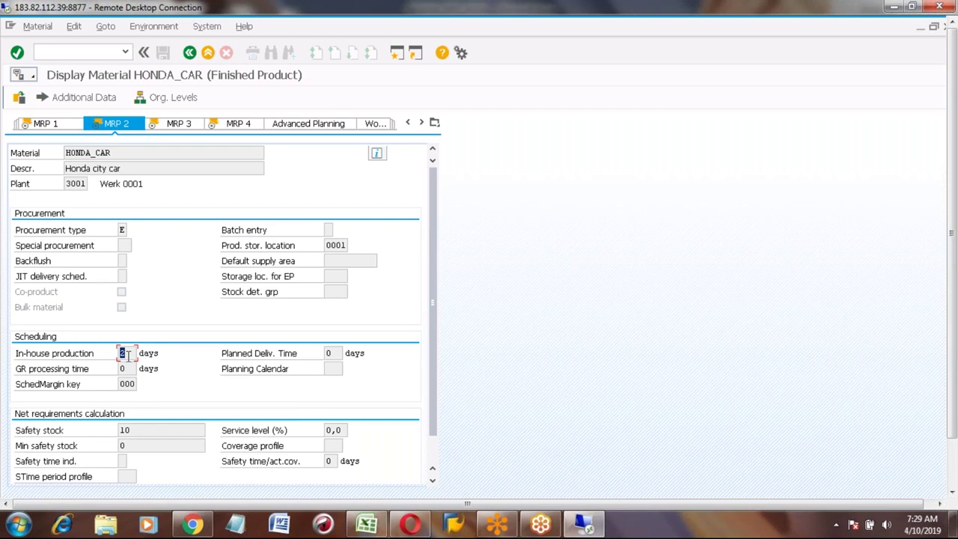
Step: Exit the material display, open the HONDA_CAR routing with transaction CA03 and check the Fixing Engine operation's machine time
click(190, 53)
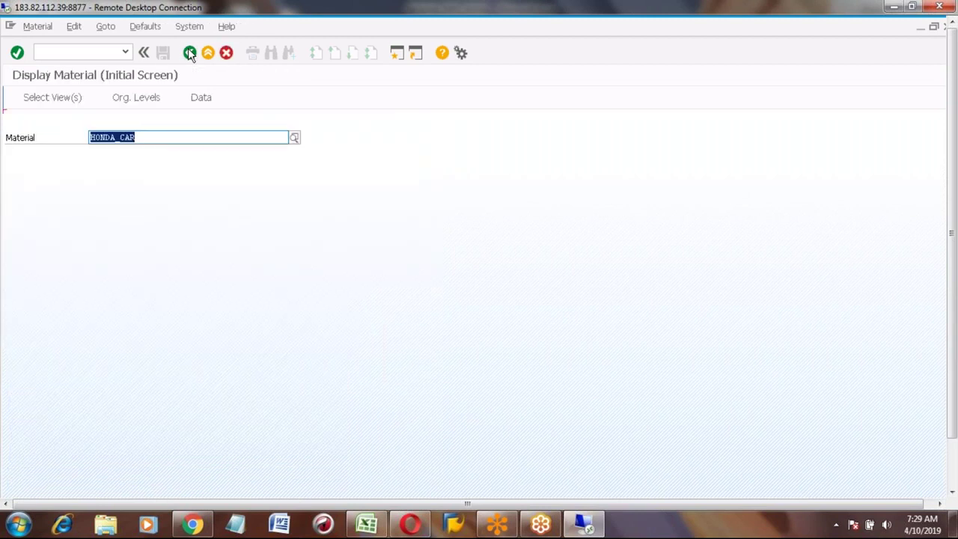
click(190, 53)
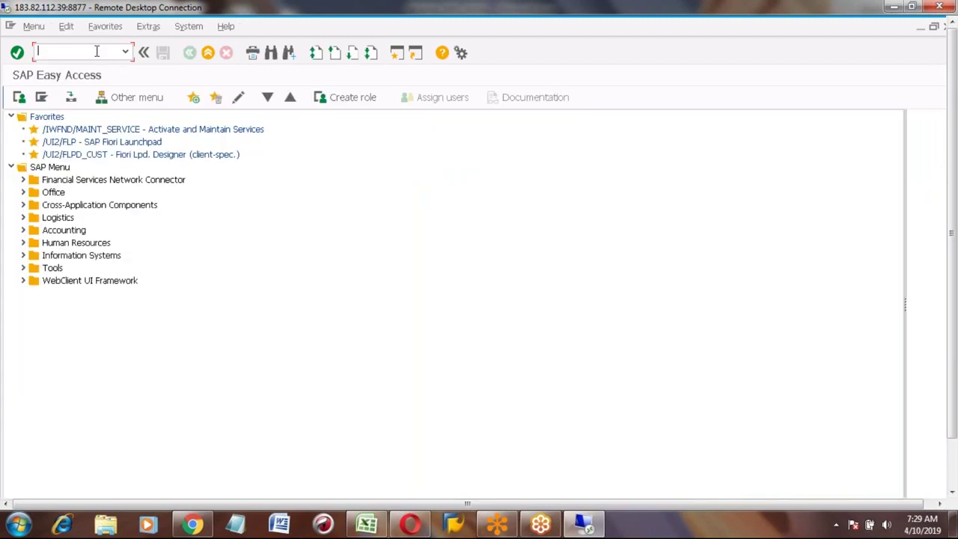
text(mm0)
key(BackSpace)
key(BackSpace)
key(BackSpace)
text(ca03)
key(Return)
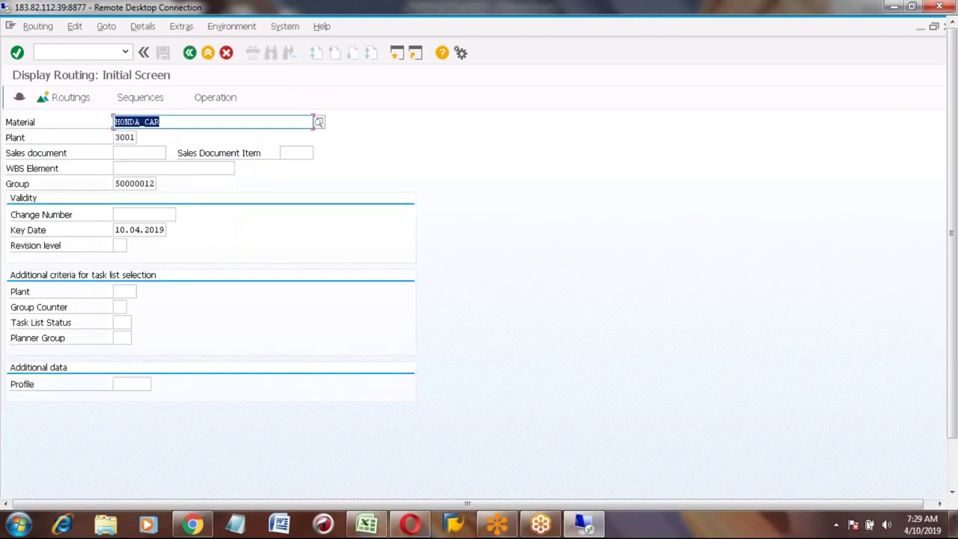
key(Return)
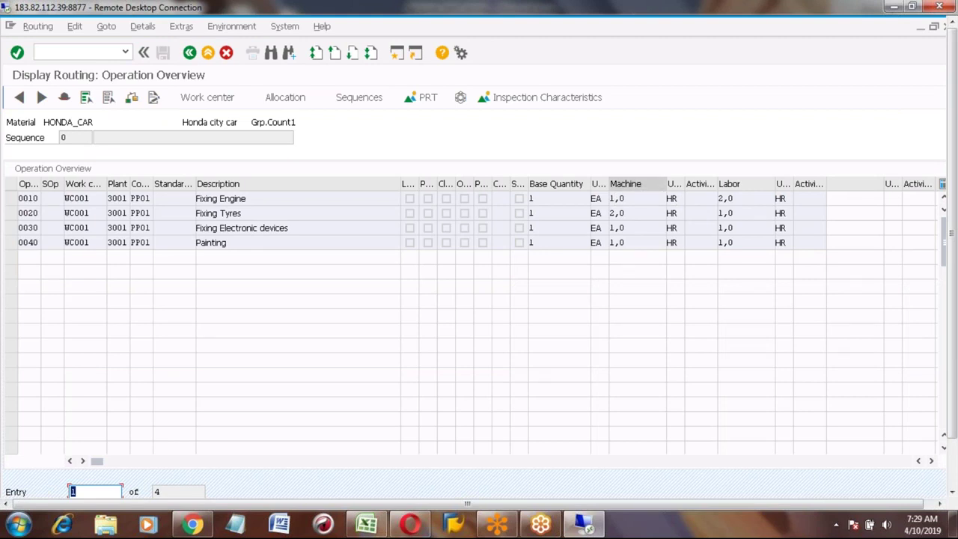
click(636, 198)
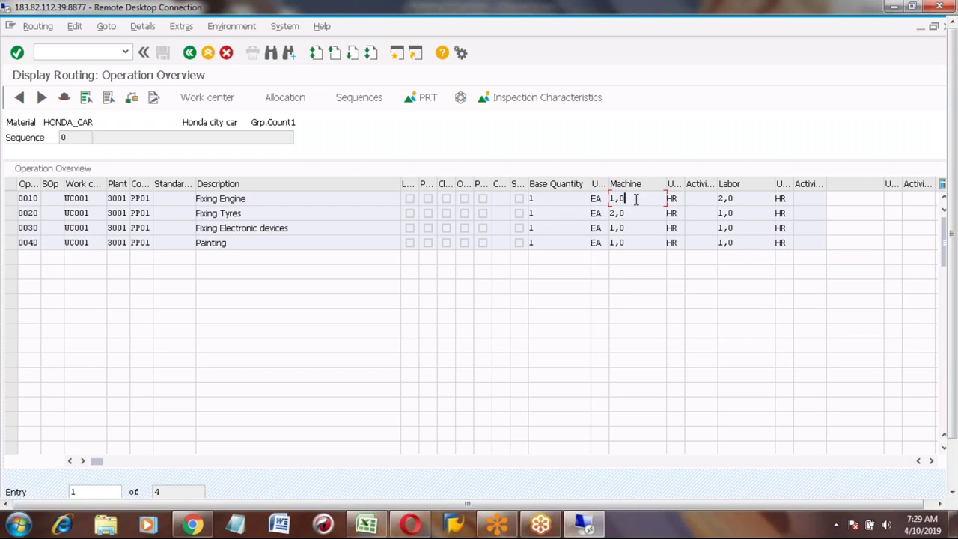
Step: Return to the MRP Live session and close the scheduling value list without choosing an entry
click(952, 491)
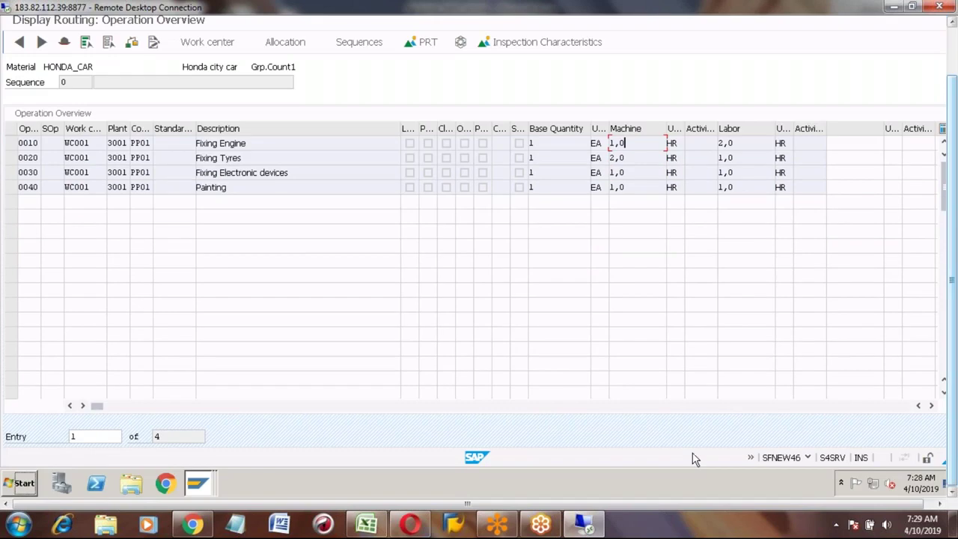
click(209, 485)
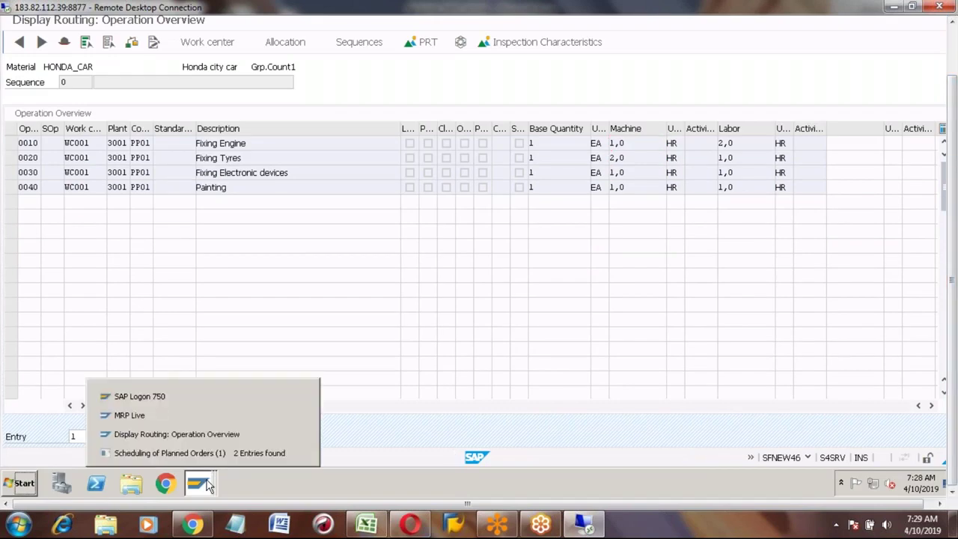
click(155, 417)
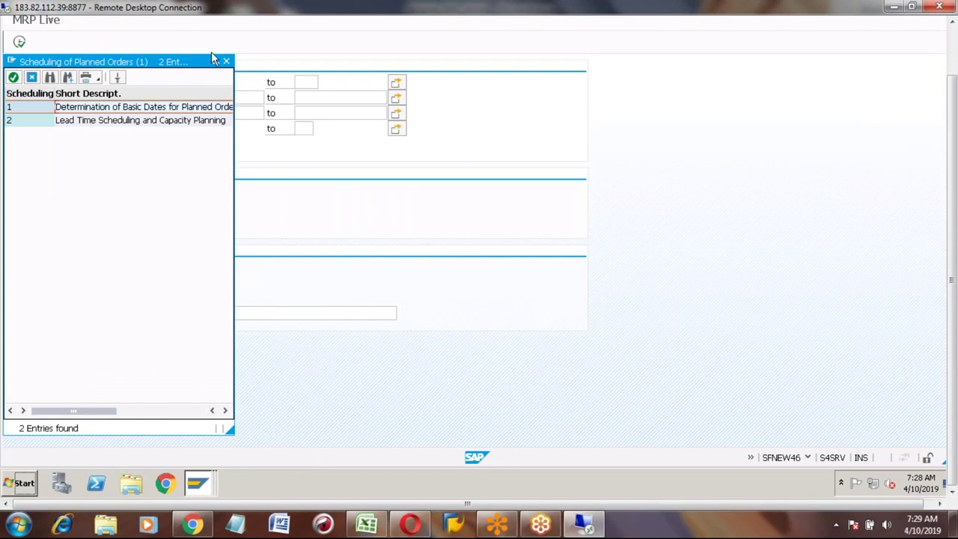
click(227, 63)
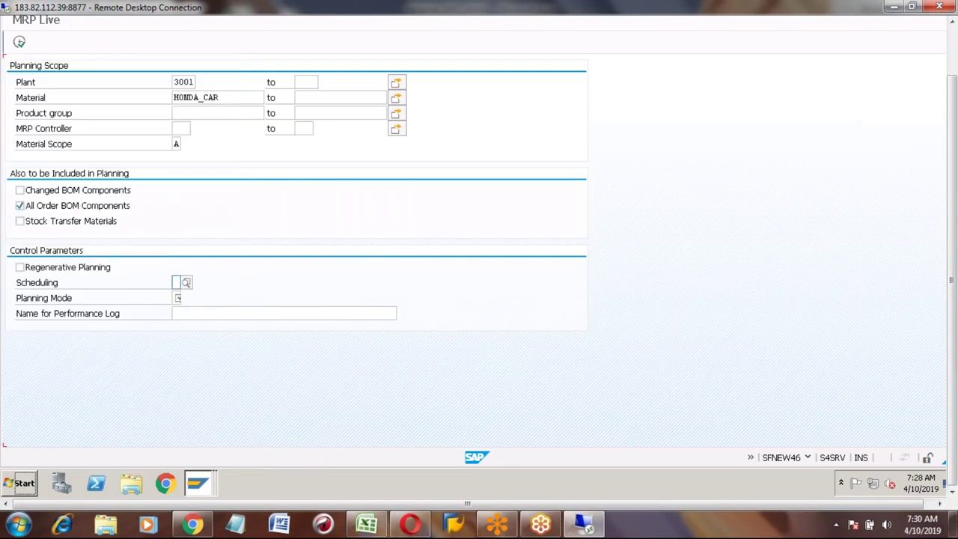
click(955, 51)
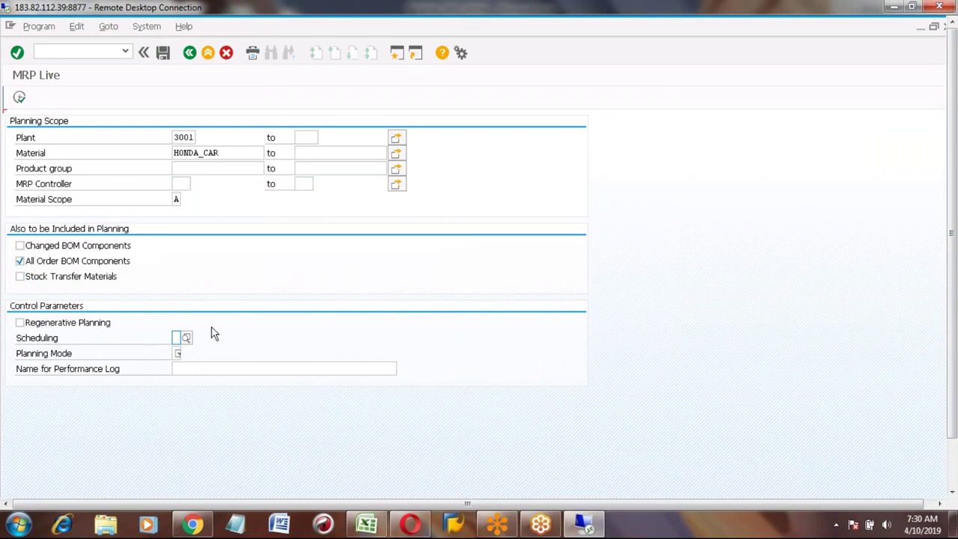
Step: Open the Planning Mode value list and compare Adapt Planning Data with Delete and Recreate Planning Data
click(178, 355)
click(178, 353)
click(187, 354)
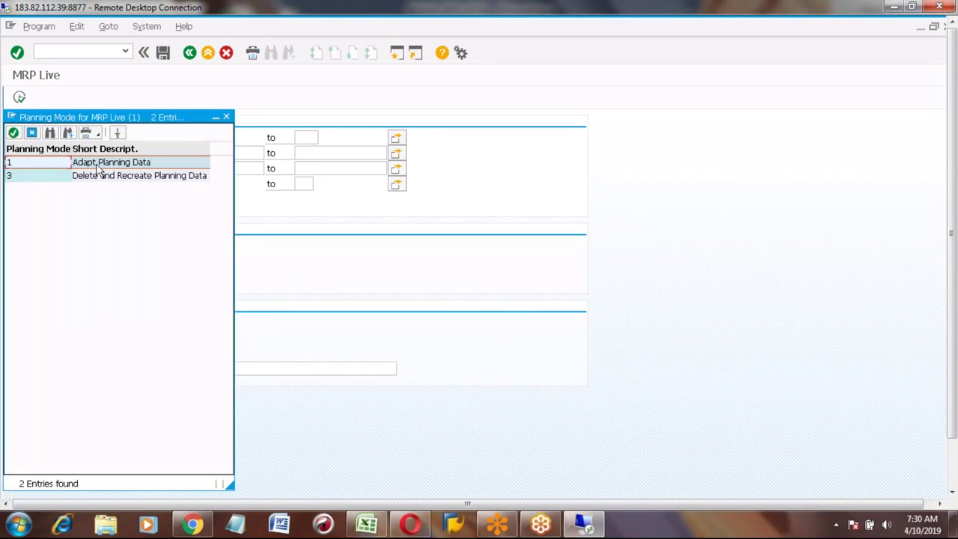
click(129, 162)
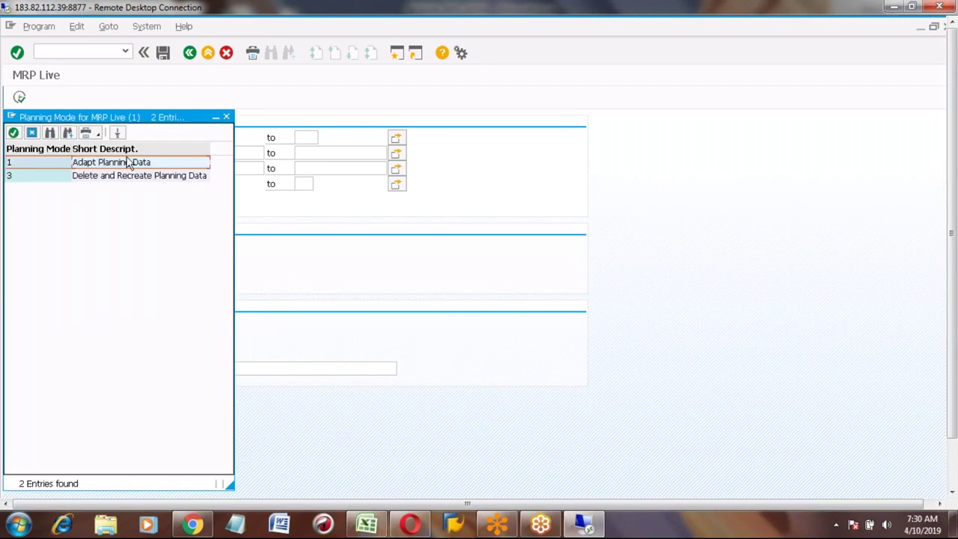
click(49, 175)
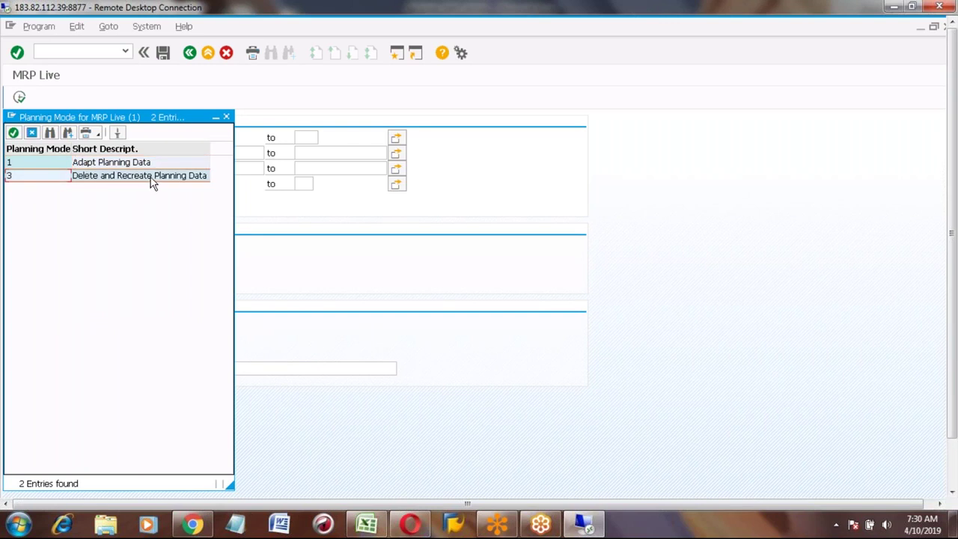
click(108, 165)
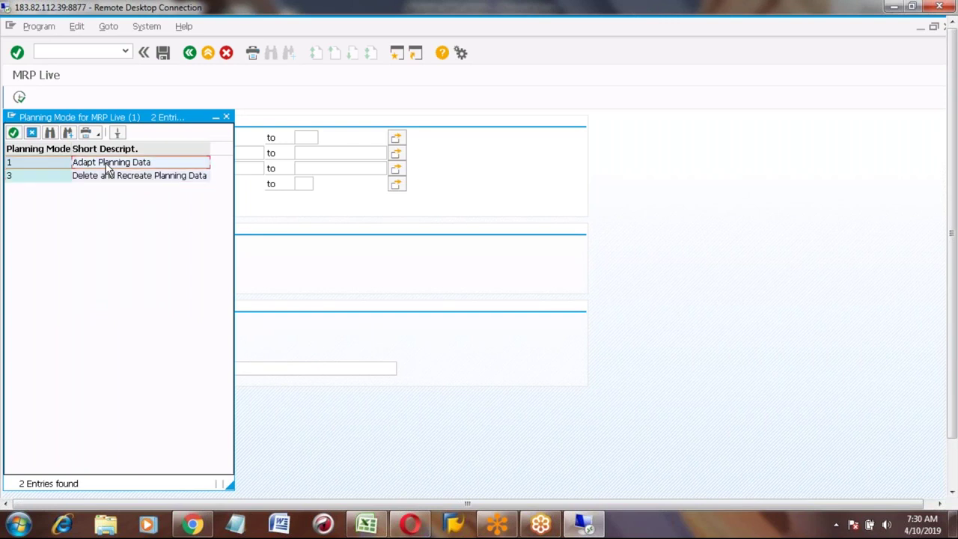
click(59, 165)
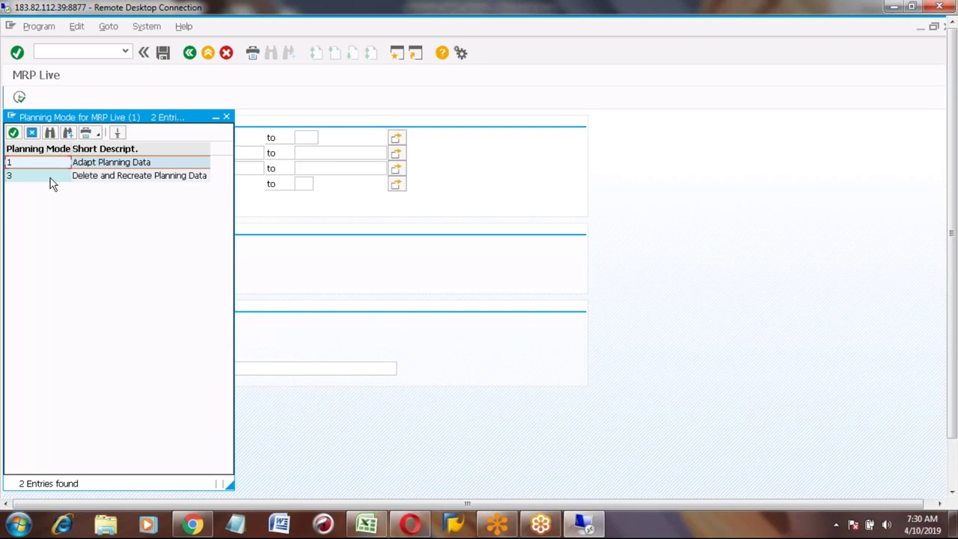
click(49, 175)
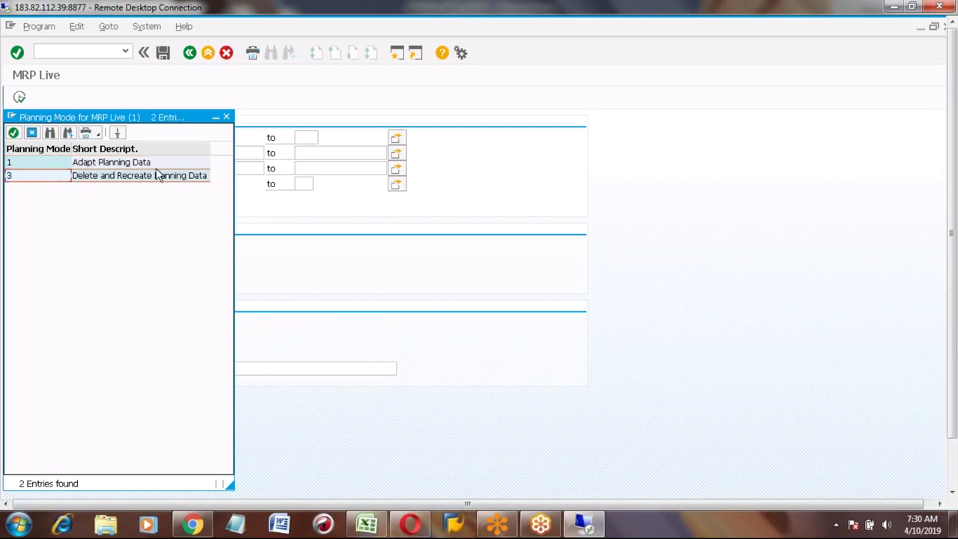
click(128, 166)
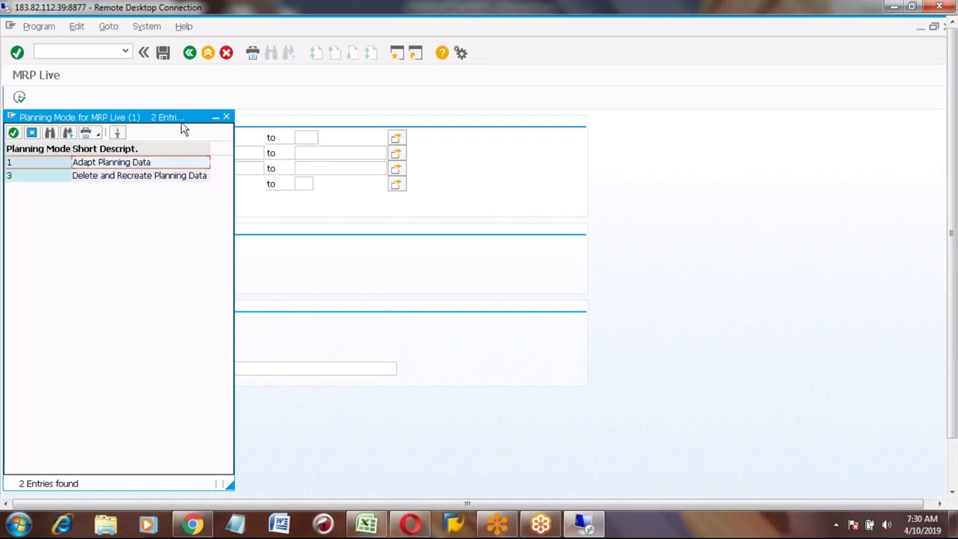
Step: Move the planning mode value list clear of the run parameters and review modes 1 and 3 against each other
drag(170, 122, 395, 144)
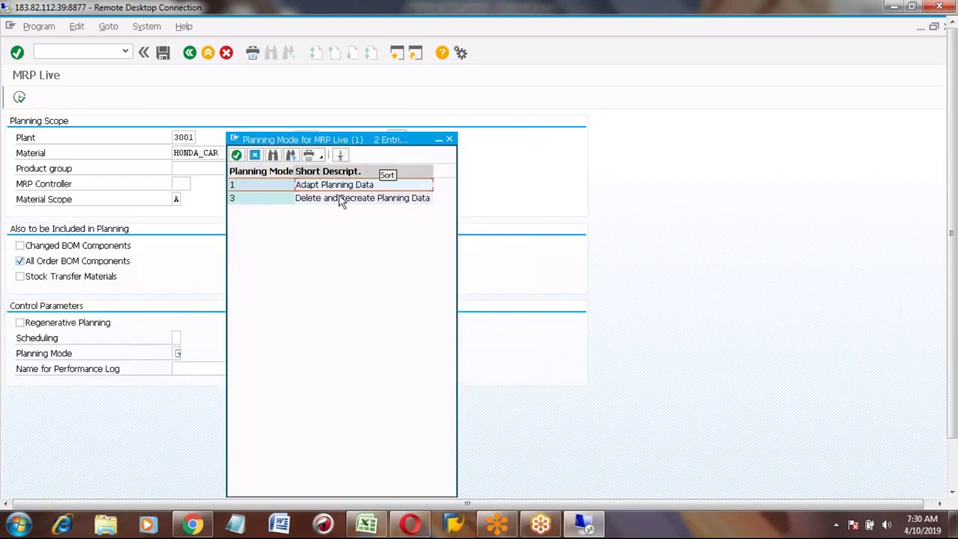
click(273, 199)
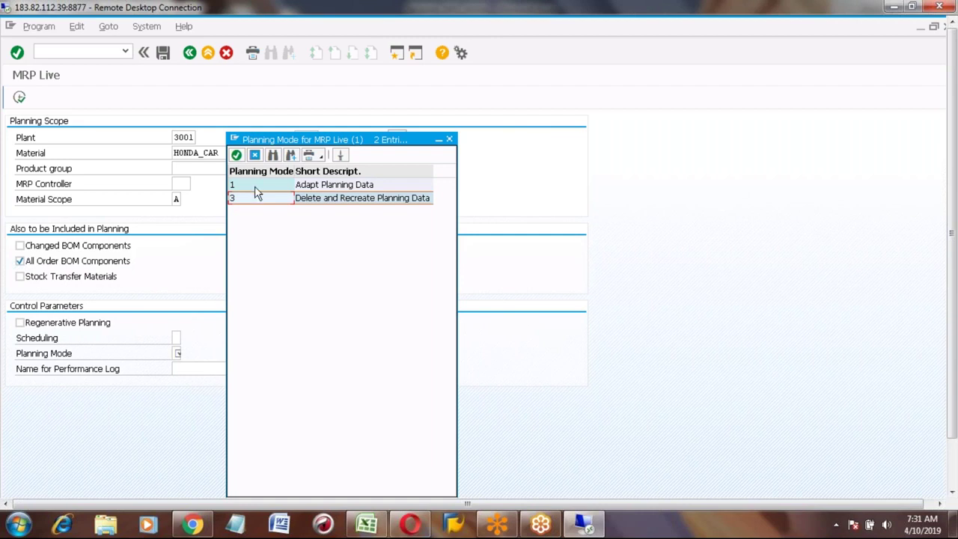
click(255, 186)
click(320, 202)
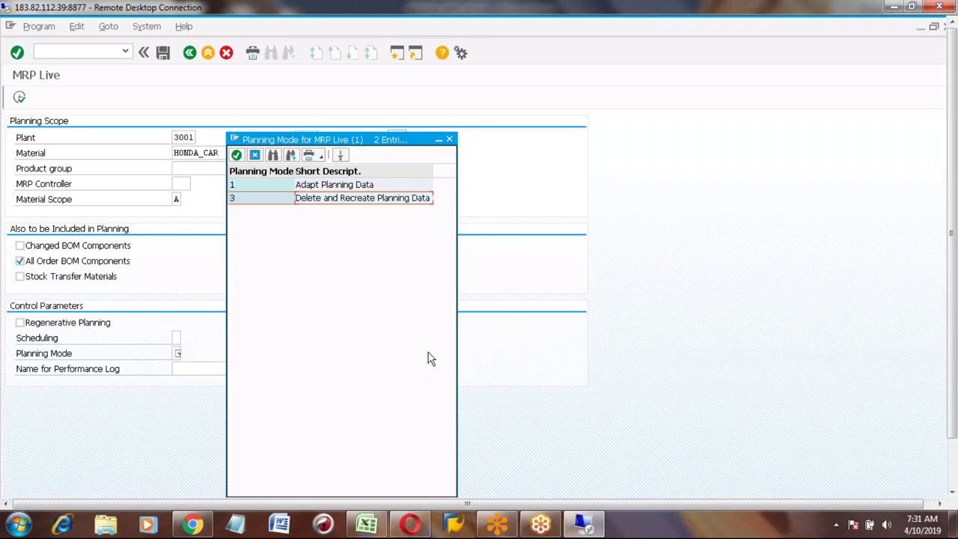
click(252, 200)
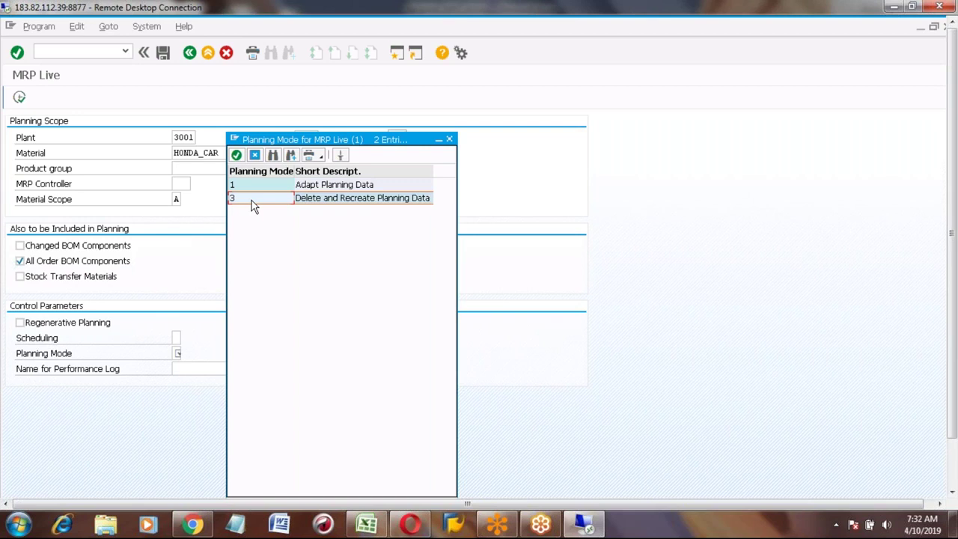
click(247, 187)
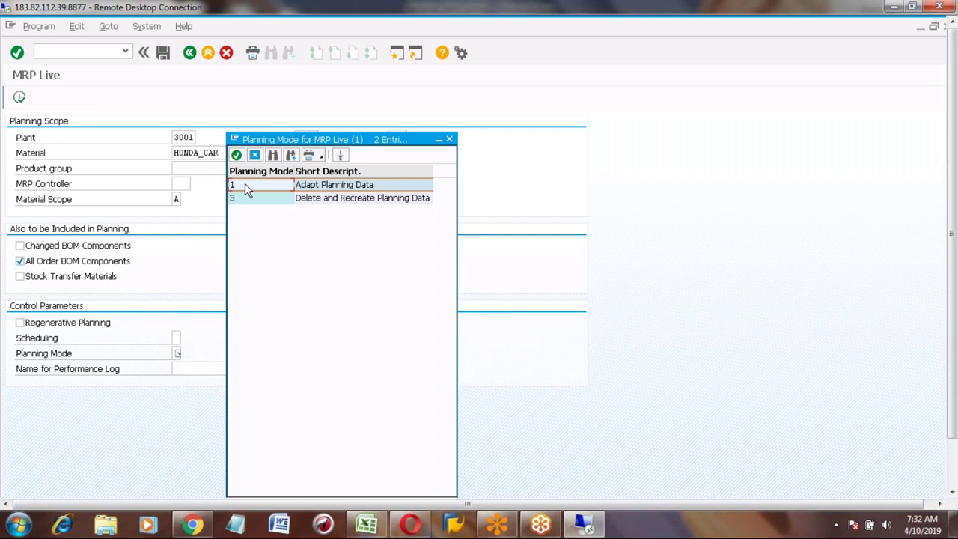
click(257, 200)
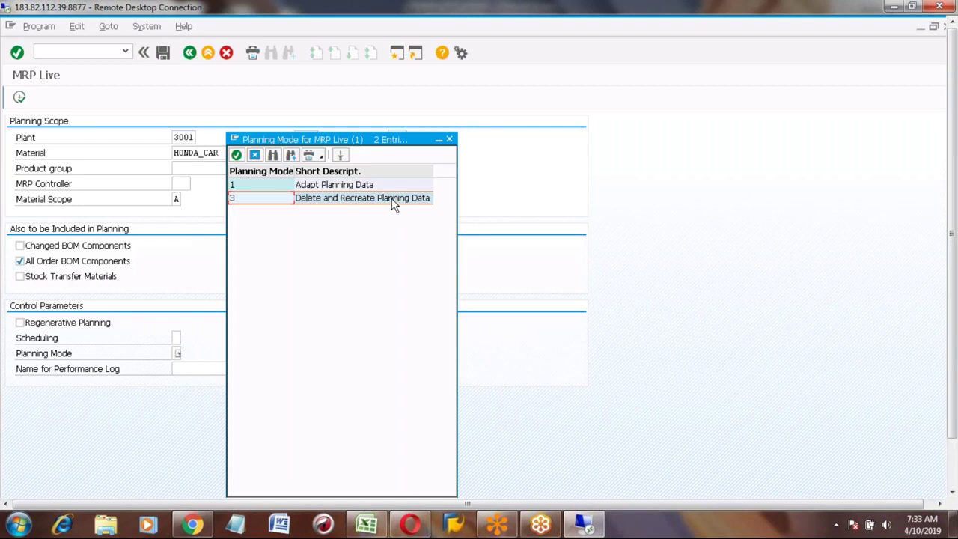
click(267, 188)
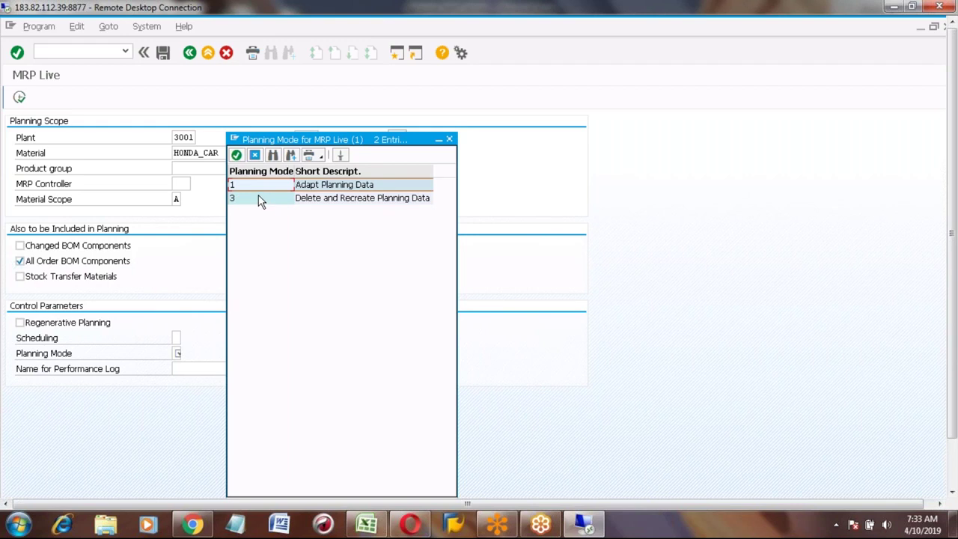
click(259, 200)
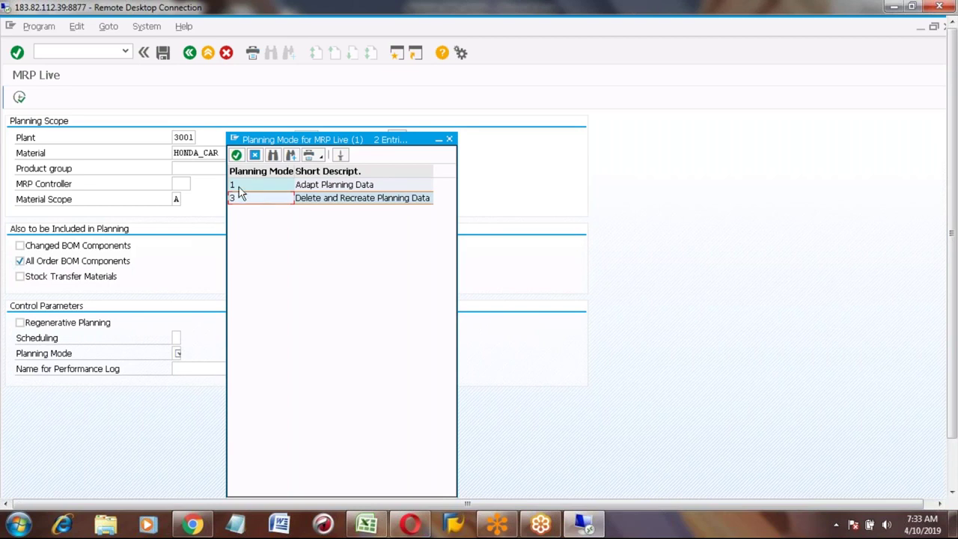
click(239, 188)
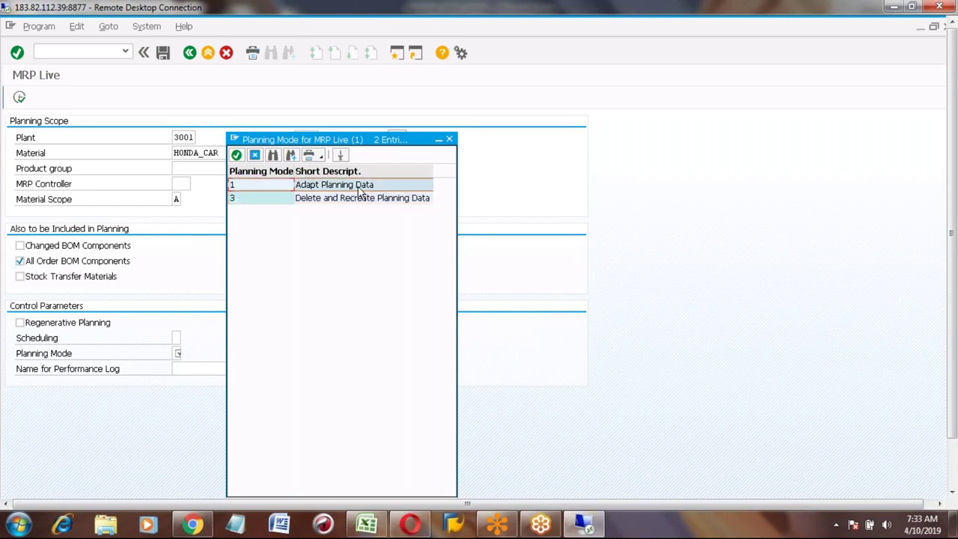
click(305, 188)
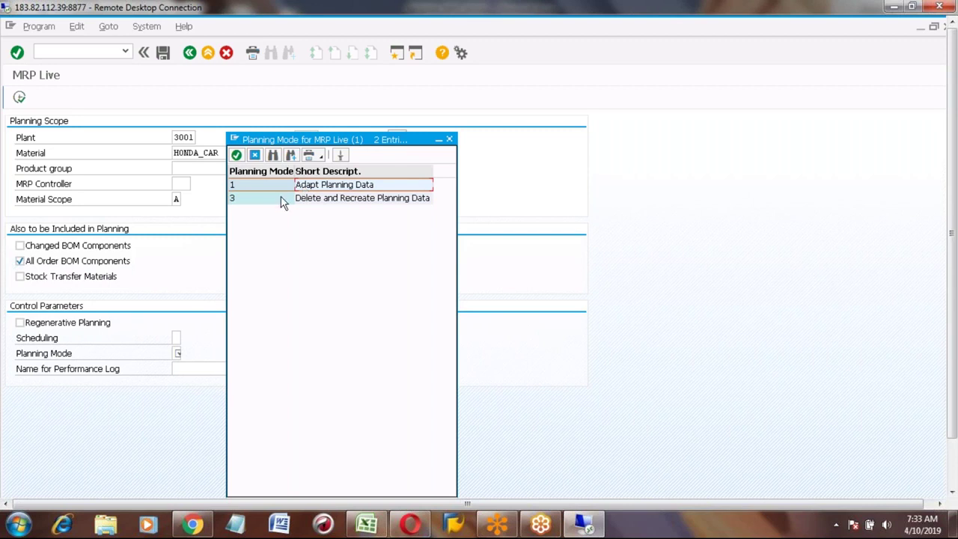